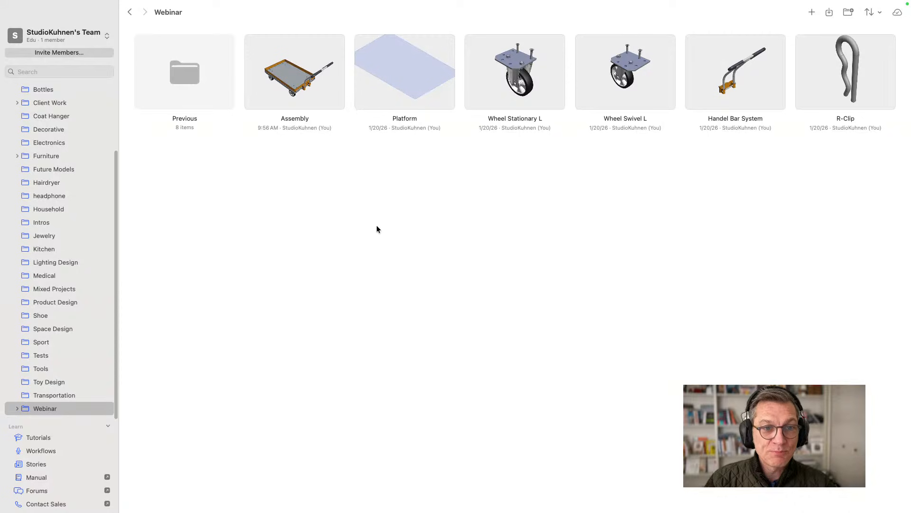
Step: Open the Assembly project, hide the items list and examine the cart's basket, frame, wheels and handlebar from several angles
double_click(283, 76)
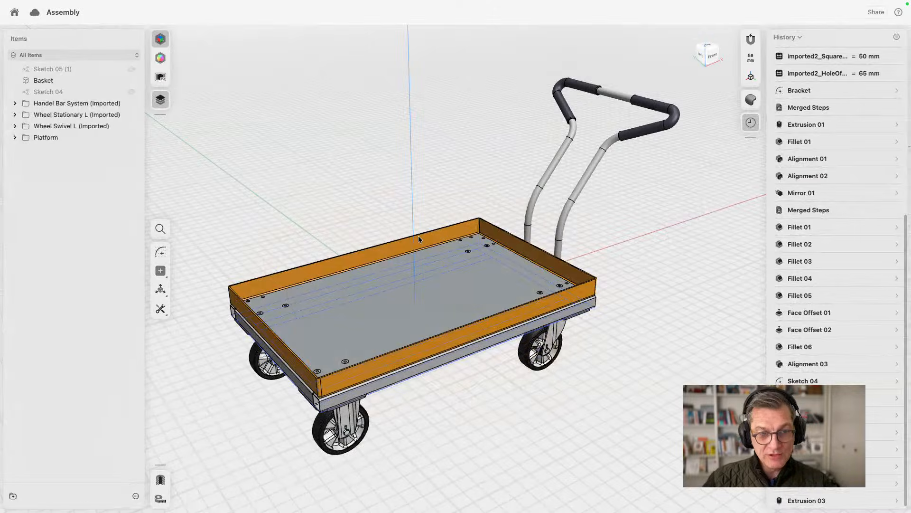
left_click(160, 99)
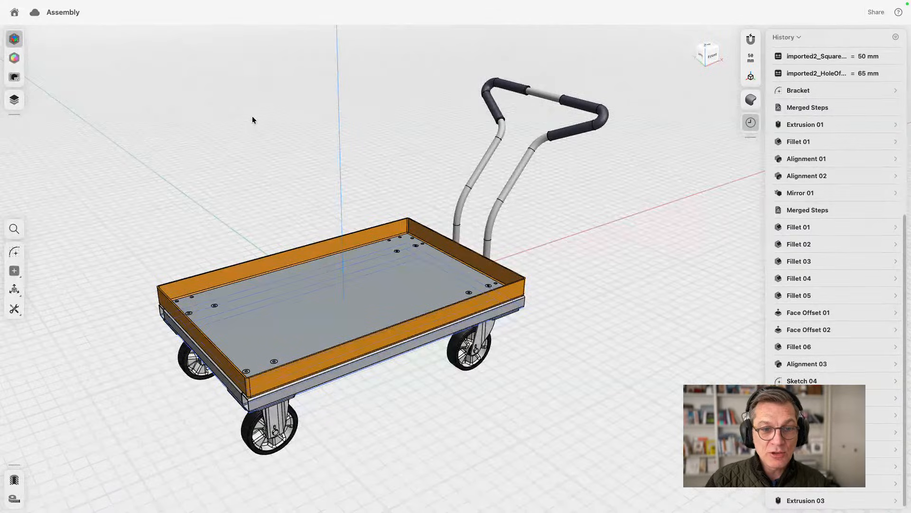
right_click_drag(252, 117, 251, 135)
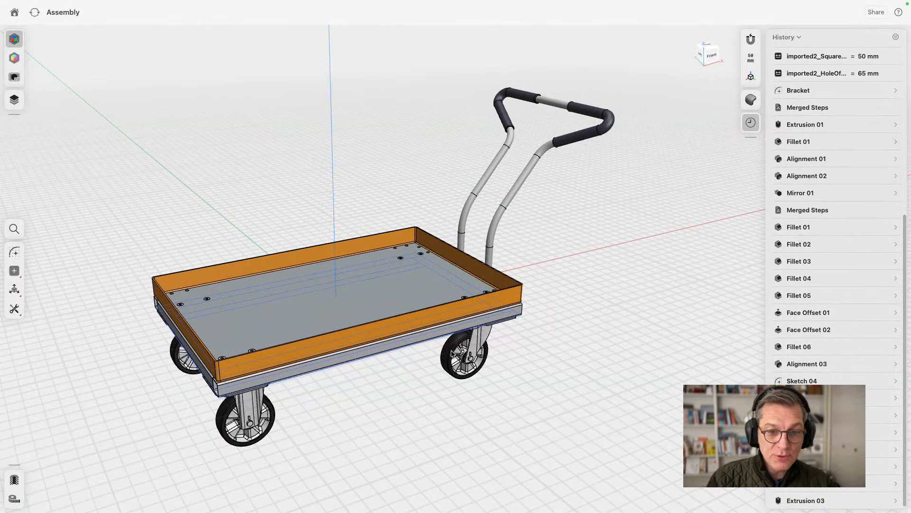
right_click_drag(492, 346, 517, 304)
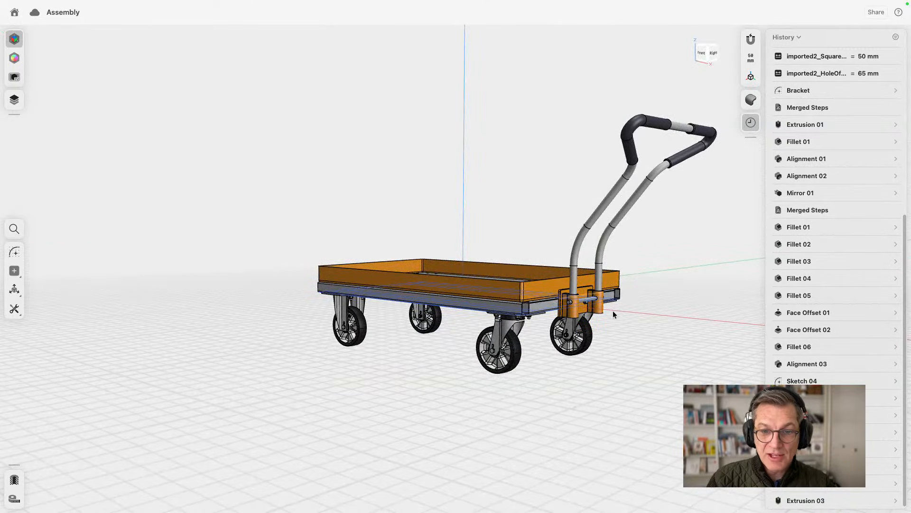
right_click_drag(613, 310, 463, 266)
scroll(449, 329, "up", 3)
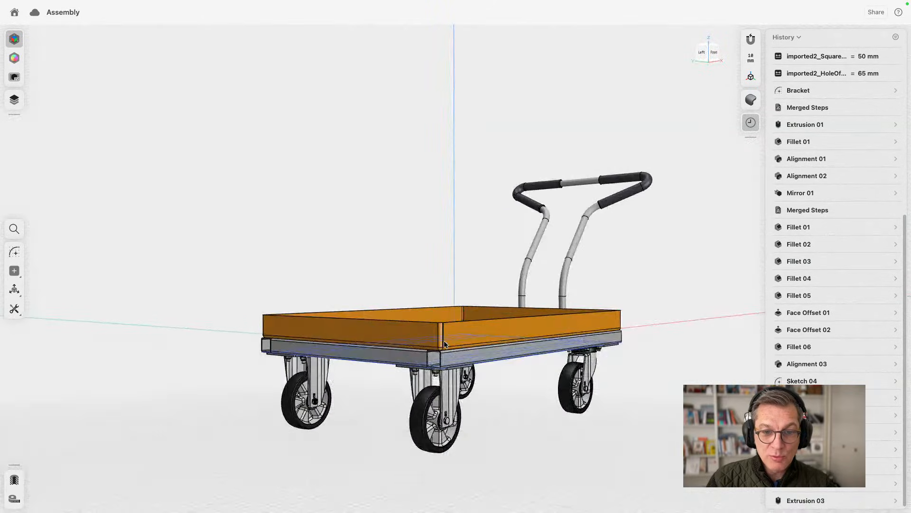
right_click_drag(449, 328, 489, 319)
scroll(445, 366, "up", 5)
scroll(445, 366, "down", 5)
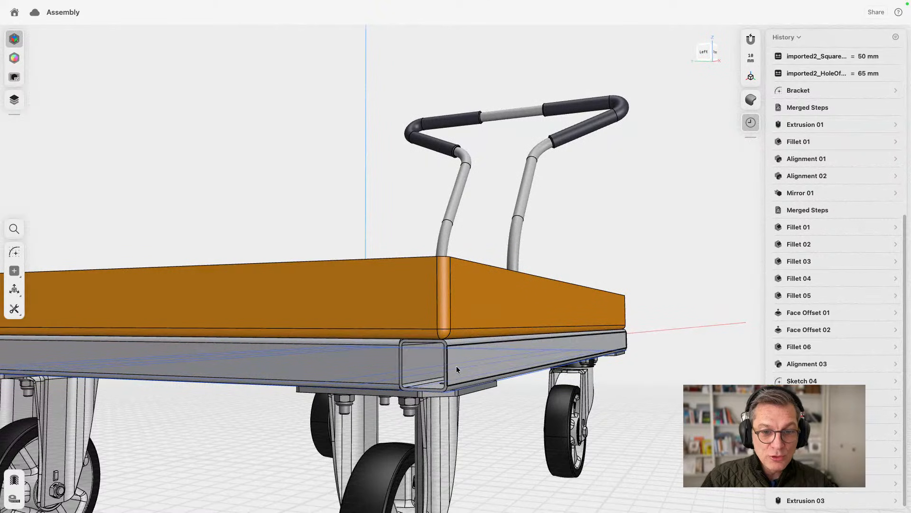
scroll(454, 362, "down", 2)
right_click_drag(444, 370, 417, 365)
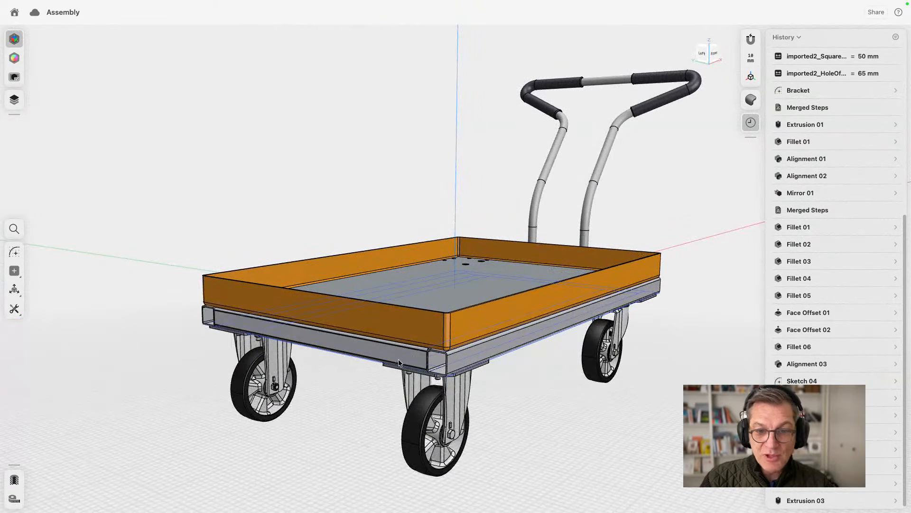
Step: Review the variables in the assembly's history, including SquareStock, Thickness and Fillet
left_click(815, 58)
left_click(828, 74)
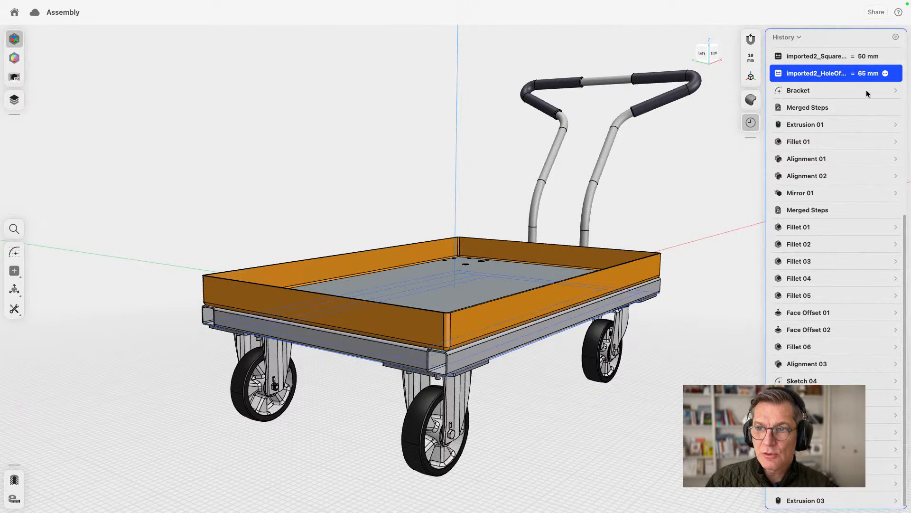
scroll(871, 187, "up", 6)
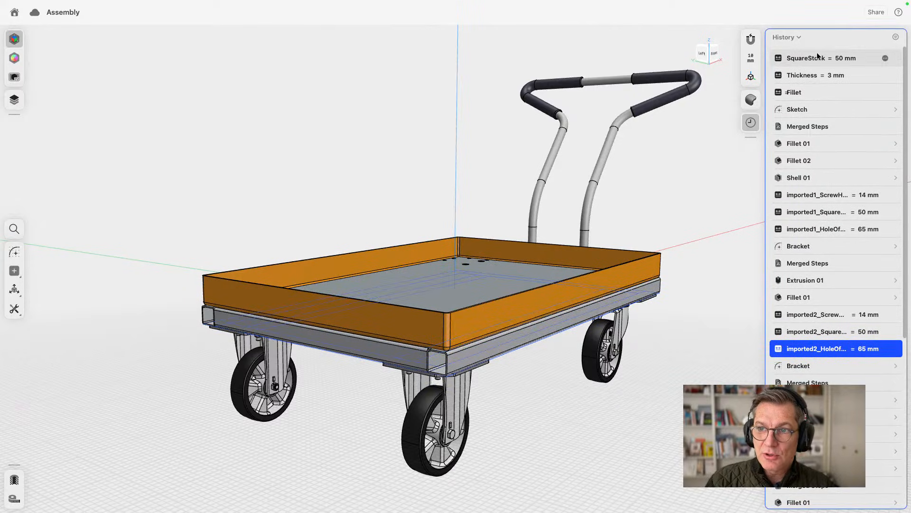
left_click(807, 58)
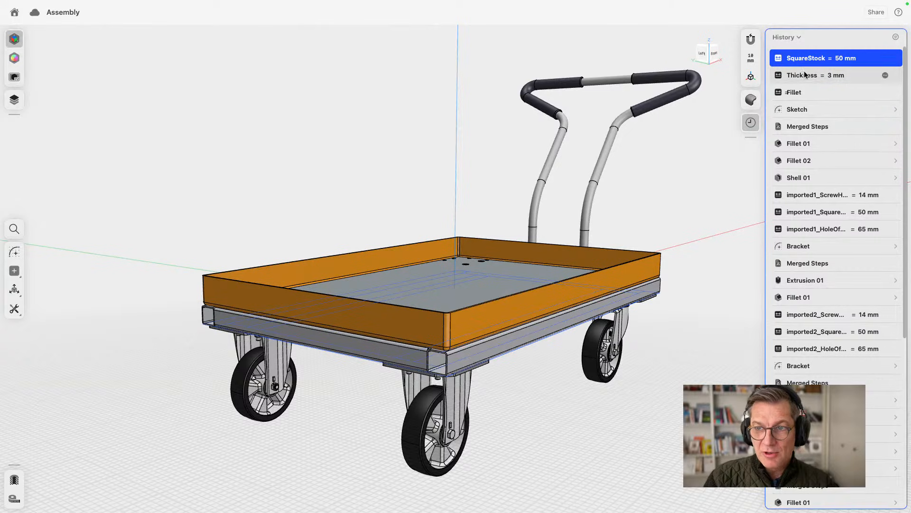
left_click(805, 76)
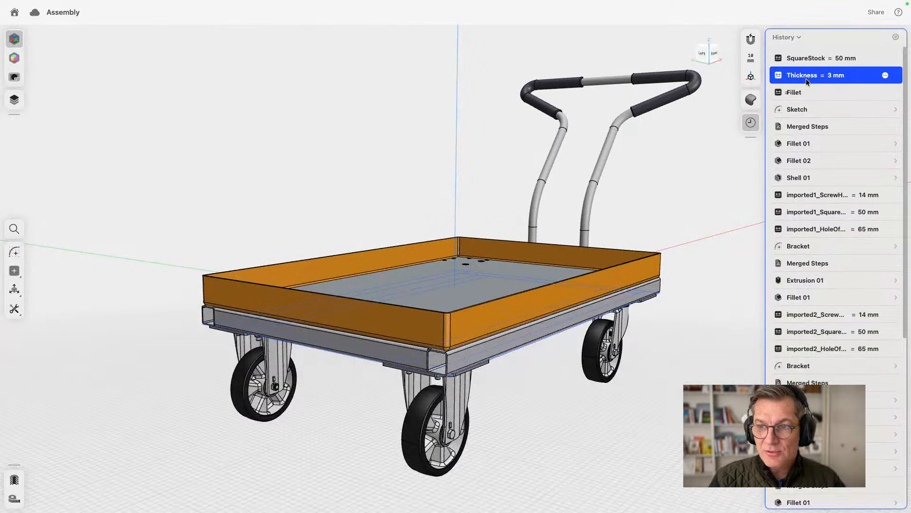
left_click(809, 90)
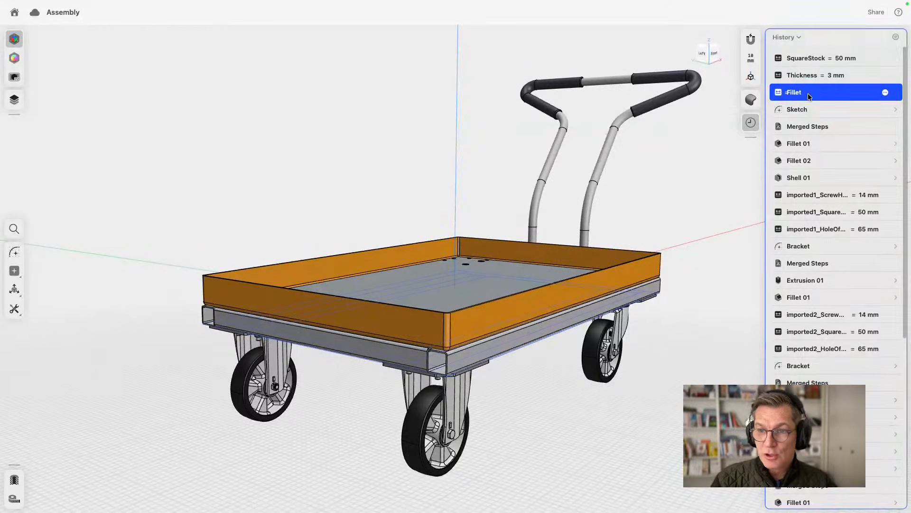
right_click_drag(643, 170, 636, 184)
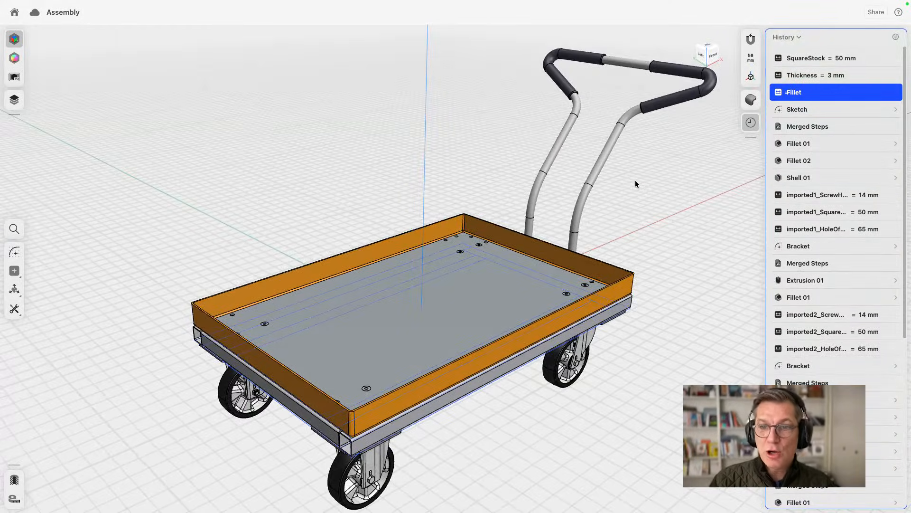
scroll(635, 183, "down", 5)
middle_click_drag(649, 192, 614, 204)
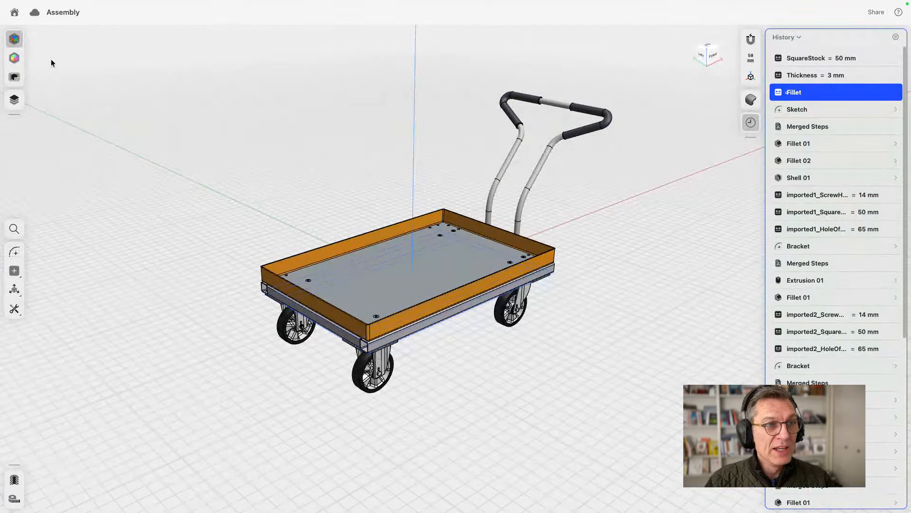
Step: Return to the Webinar folder and go through the cart's component projects: Platform, both wheels, Handel Bar System and R-Clip
left_click(13, 14)
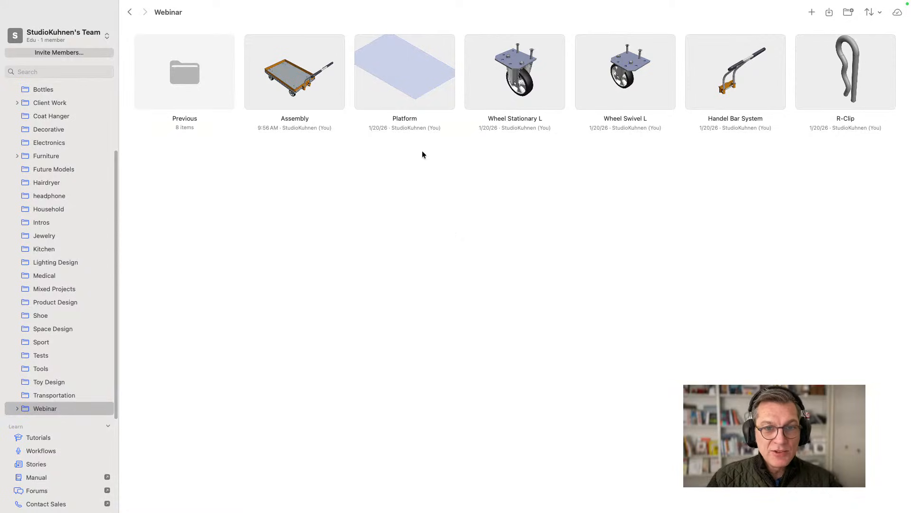
left_click(424, 79)
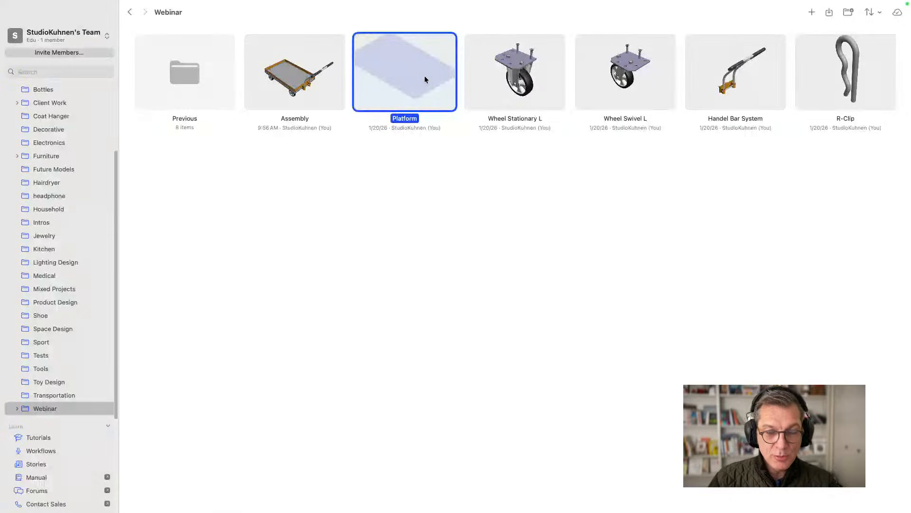
left_click(499, 79)
left_click(627, 76)
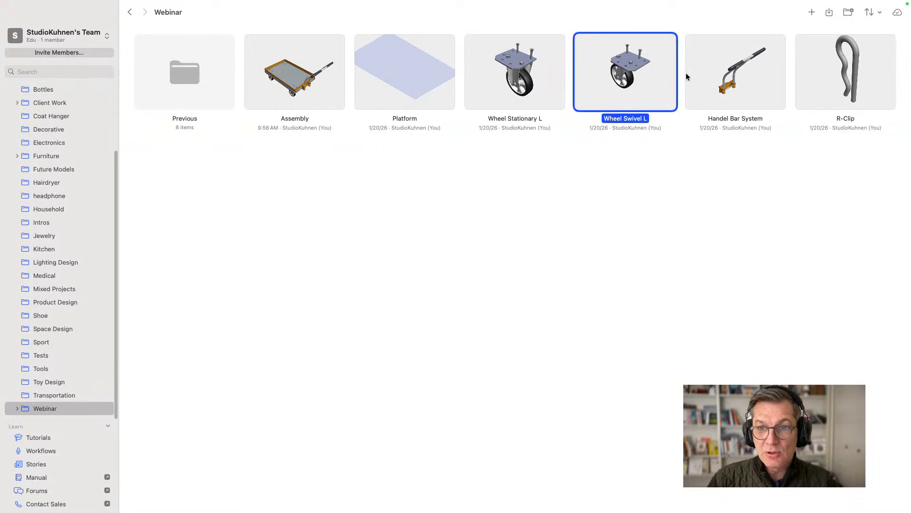
left_click(737, 75)
left_click(837, 72)
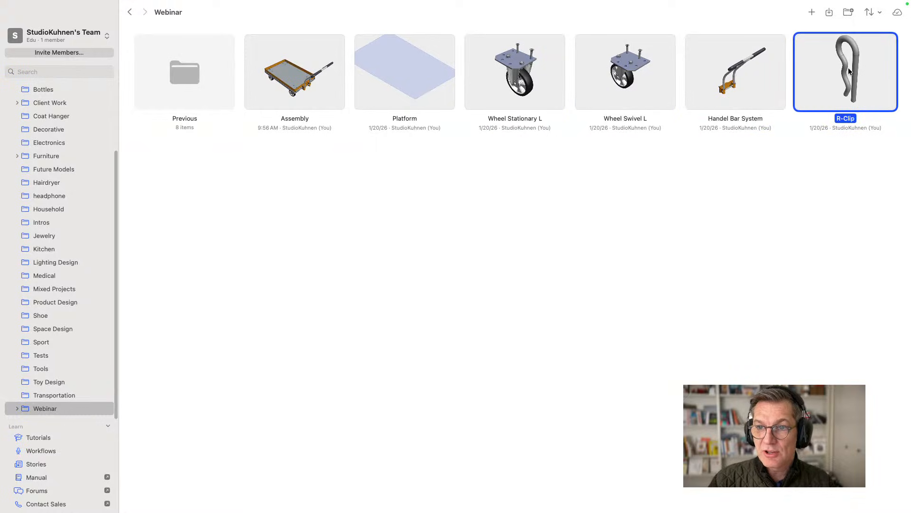
left_click(733, 76)
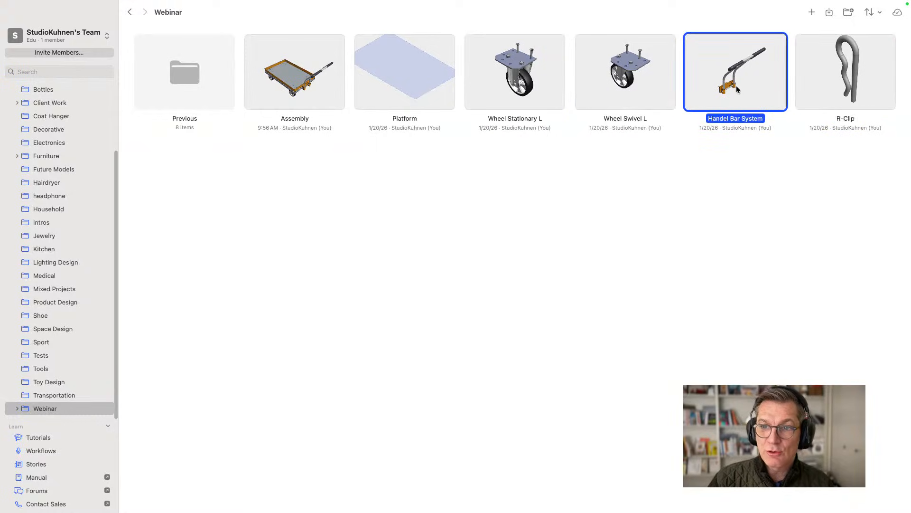
left_click(621, 73)
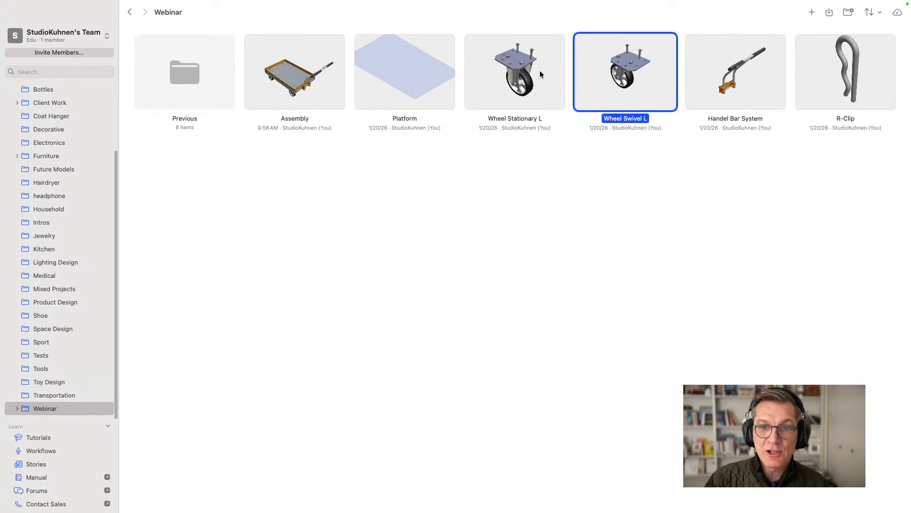
left_click(536, 69)
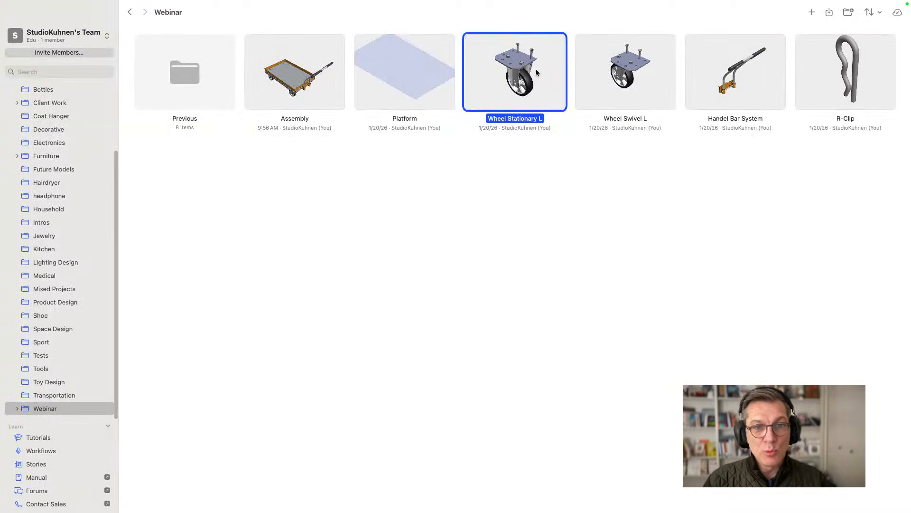
Step: Open the Platform project from the Webinar folder
left_click(412, 67)
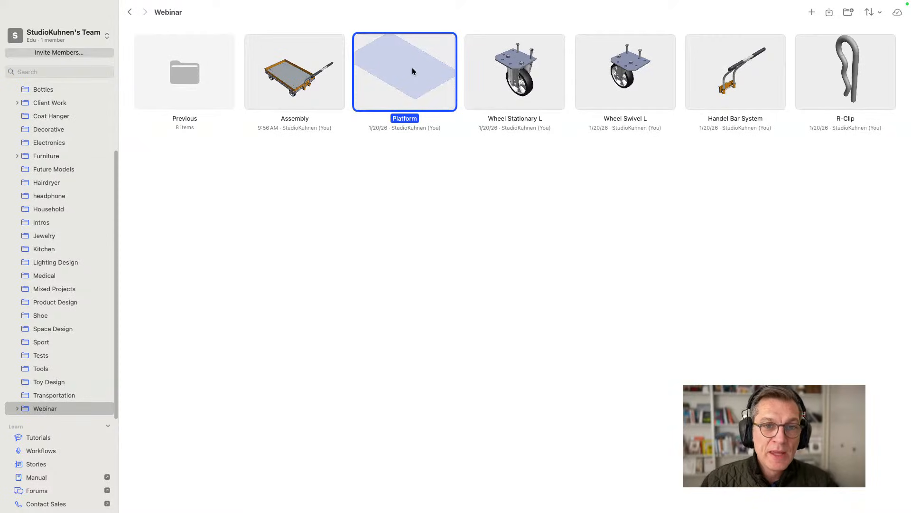
double_click(412, 71)
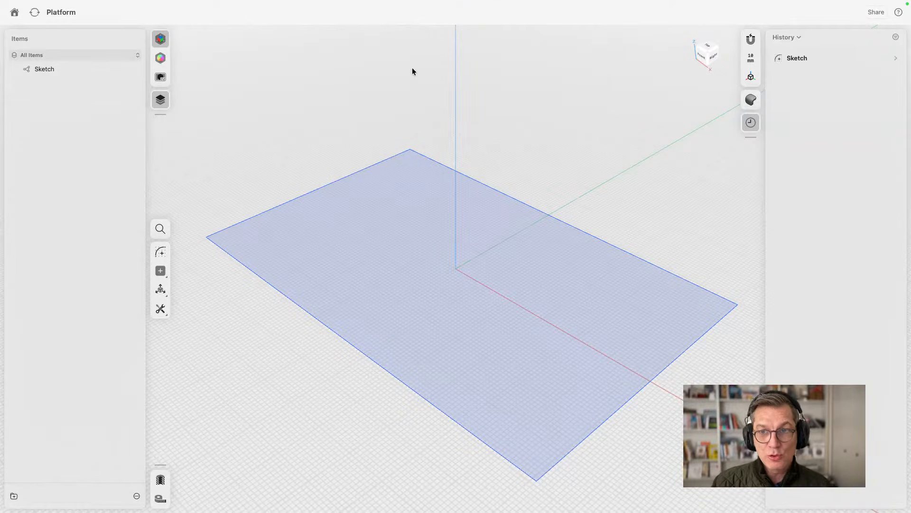
Step: Examine the Length, Angle and Number types offered for a new variable and the document's unit options, without creating a variable
left_click(161, 274)
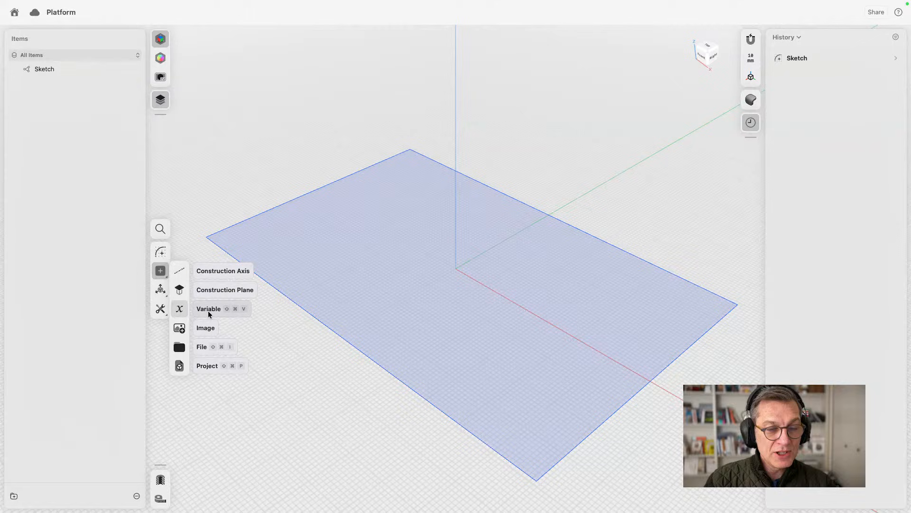
left_click(178, 310)
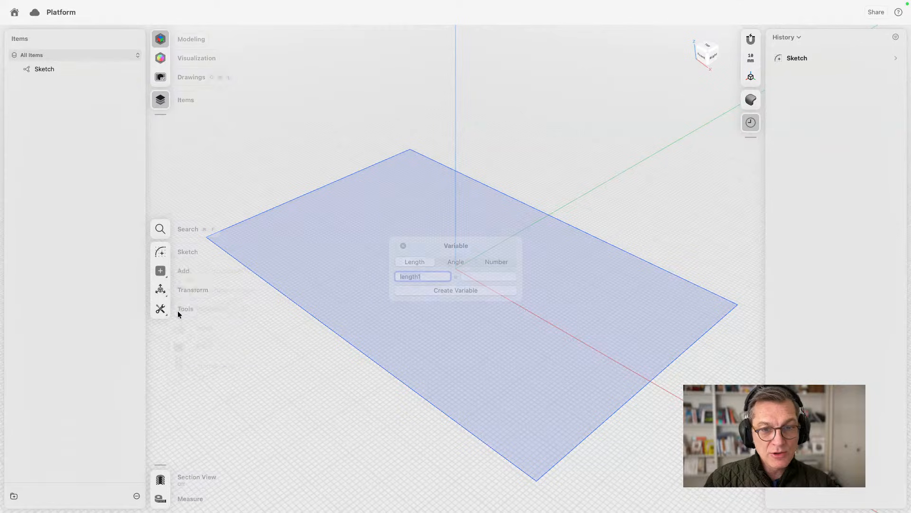
left_click(462, 261)
left_click(496, 262)
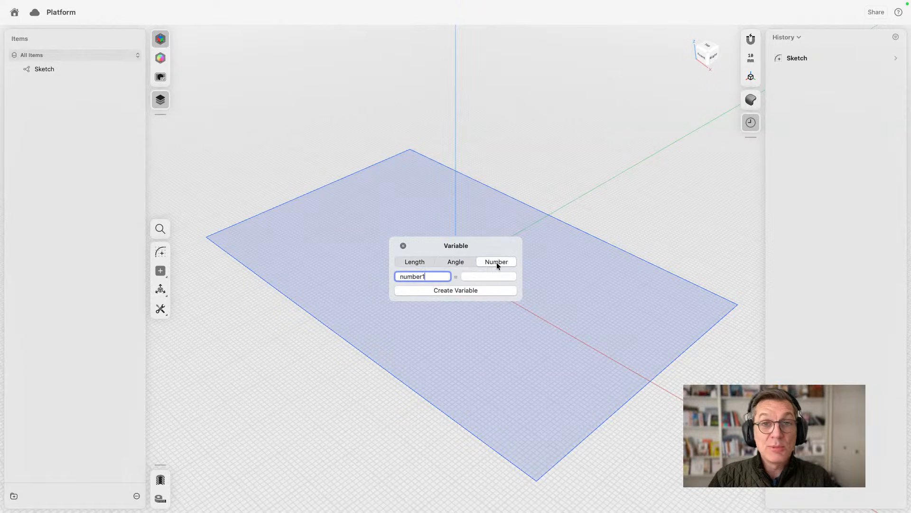
left_click(444, 264)
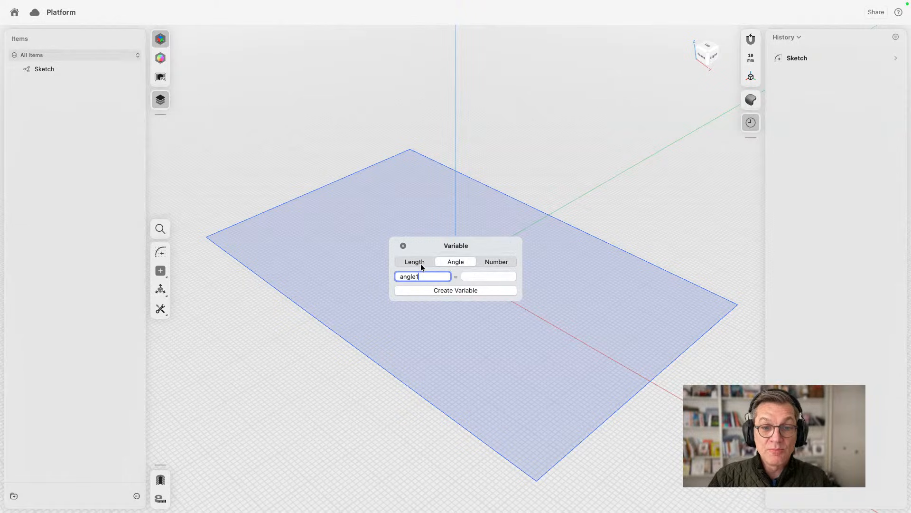
left_click(420, 263)
left_click(388, 275)
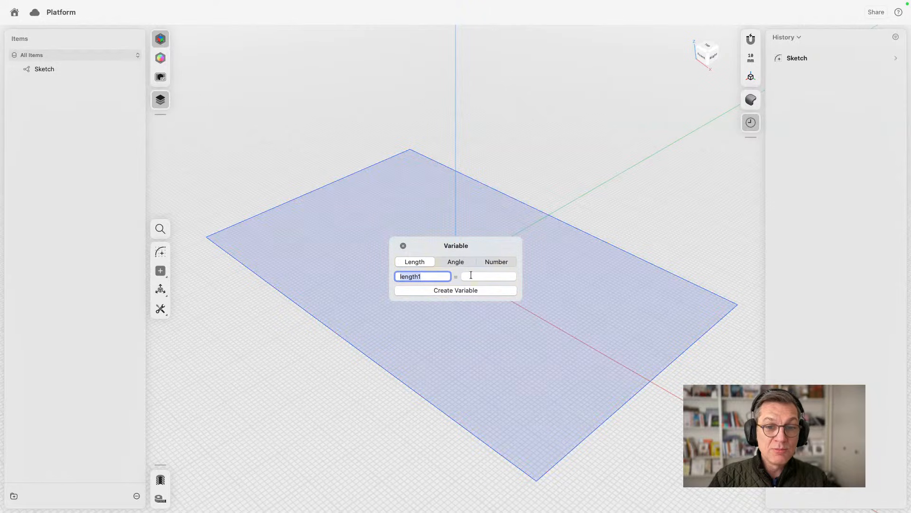
left_click(471, 276)
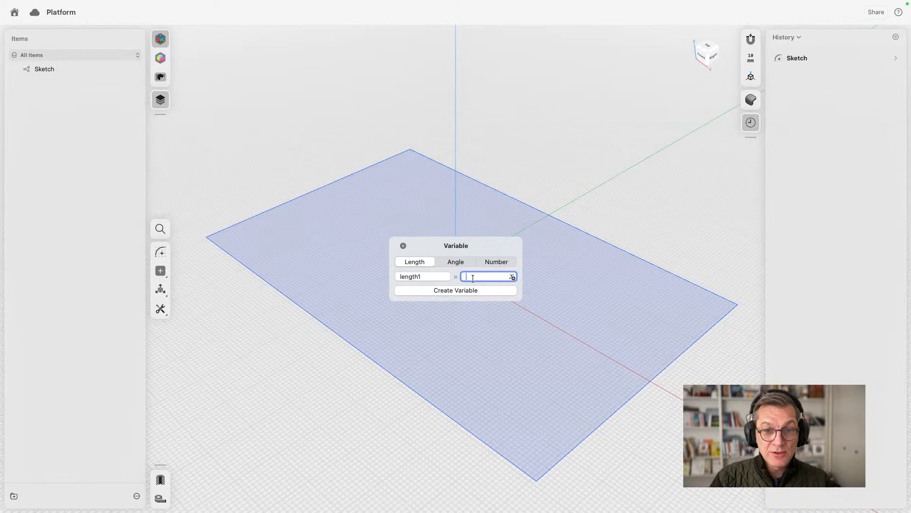
left_click(746, 66)
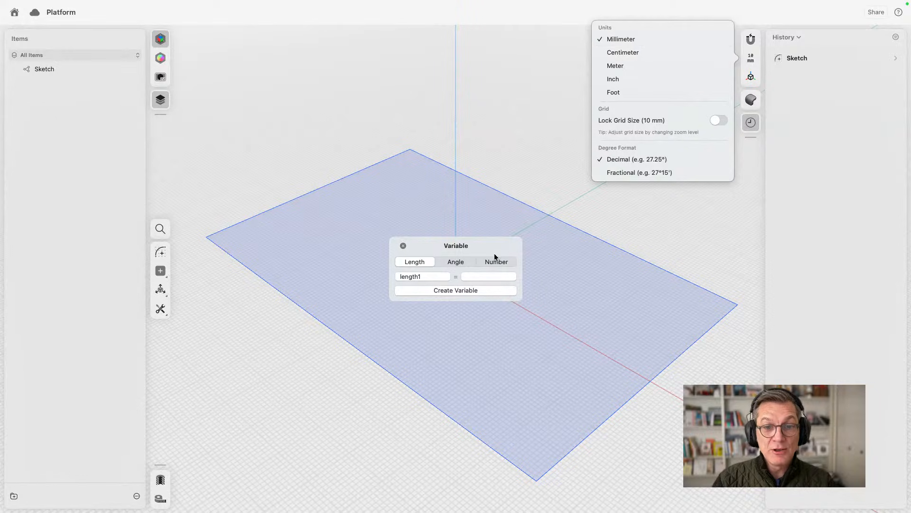
left_click(473, 275)
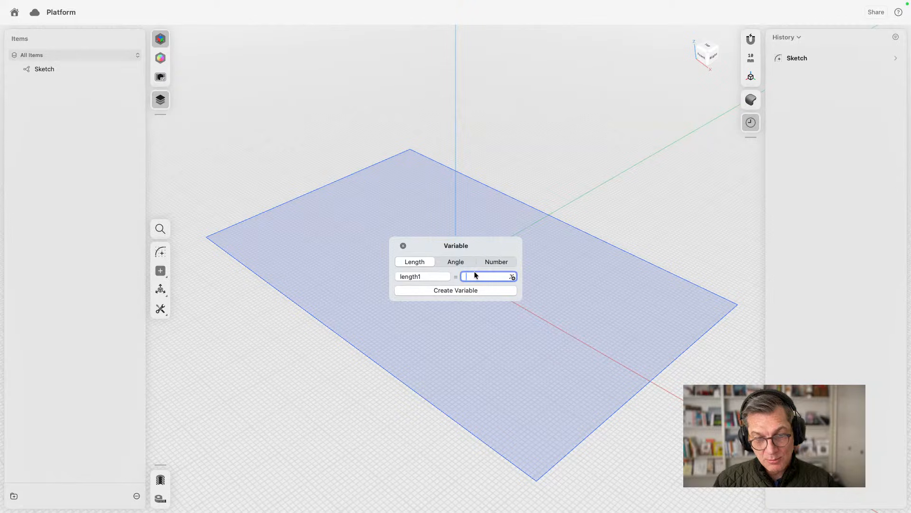
left_click(403, 246)
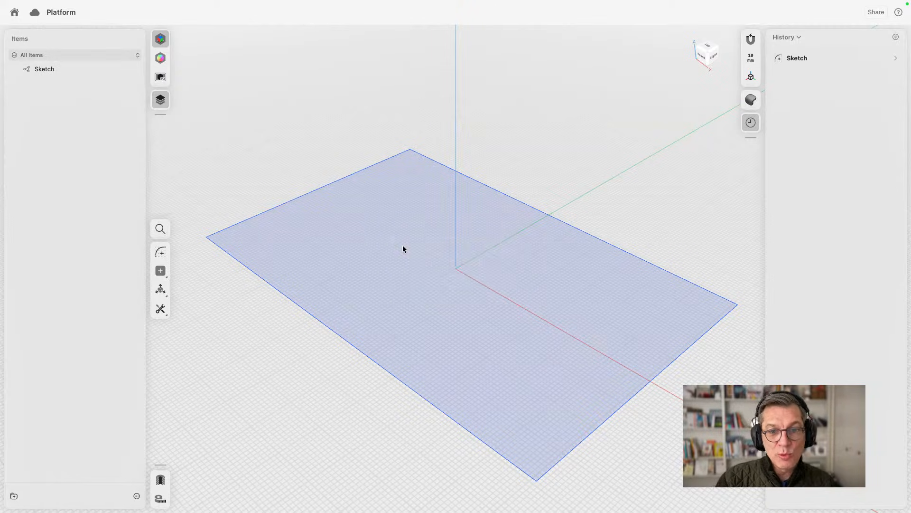
Step: Switch to the top view and open the platform sketch for editing with the rectangle's upper long edge selected
scroll(352, 241, "up", 3)
scroll(338, 238, "down", 5)
left_click(350, 246)
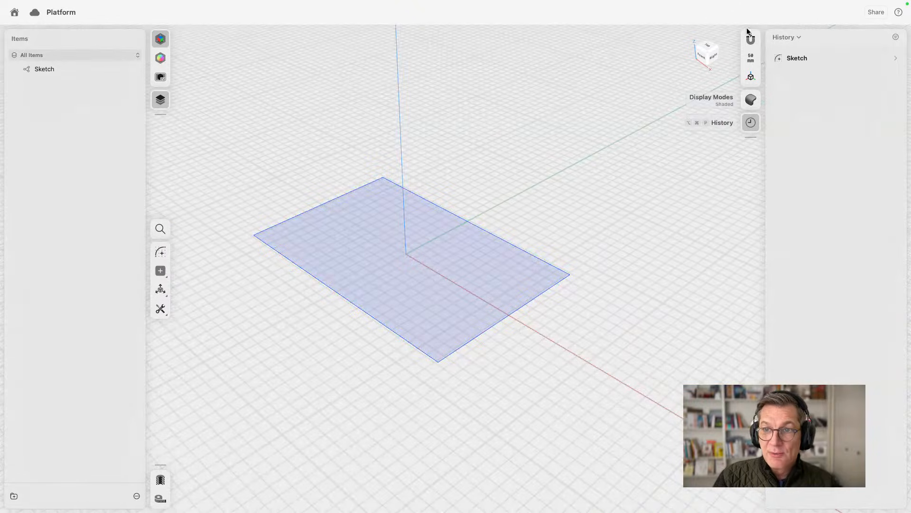
left_click(708, 47)
middle_click_drag(693, 241, 625, 240)
scroll(624, 240, "up", 5)
left_click(617, 236)
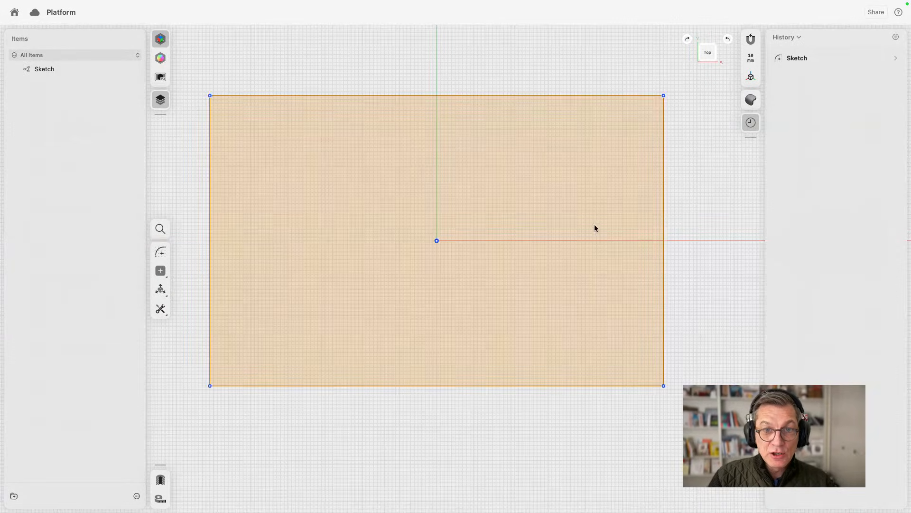
middle_click_drag(530, 145, 539, 159)
left_click(511, 108)
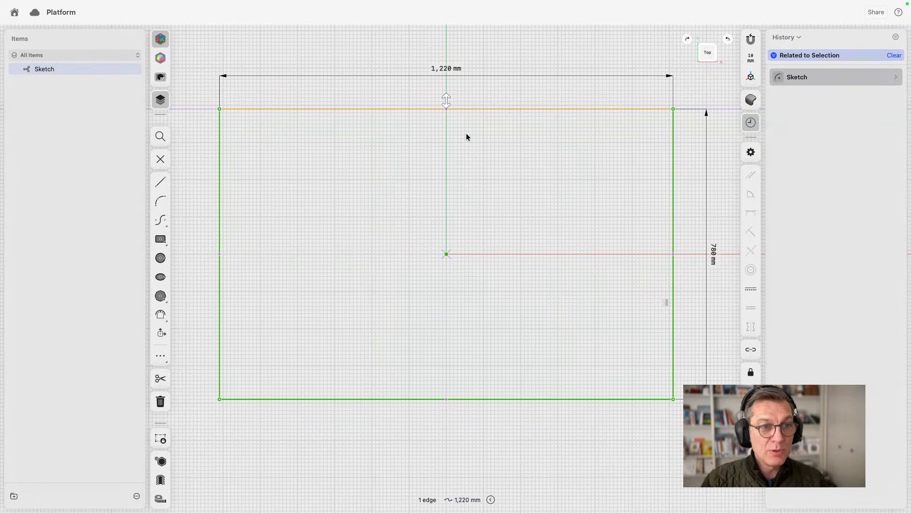
Step: Sketch a full-width line about 59 mm inside the rectangle's upper long edge and another near its lower long edge
left_click(160, 182)
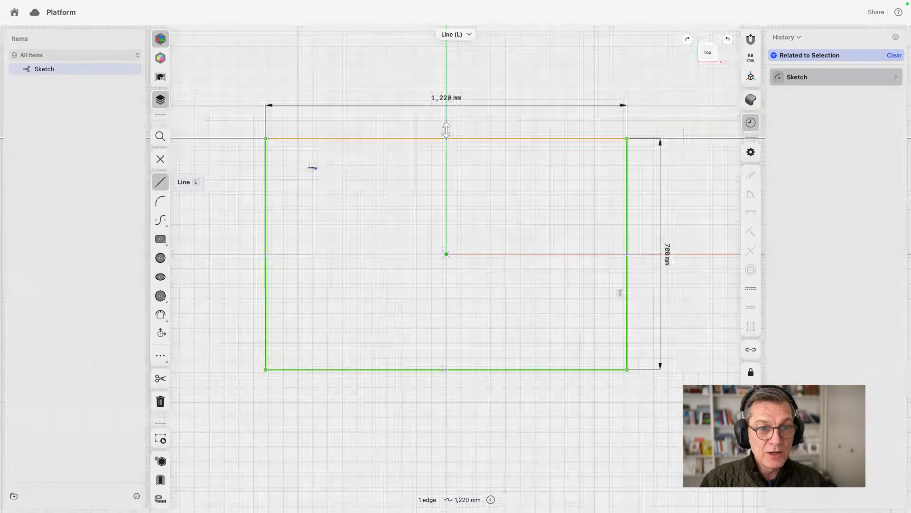
left_click(265, 155)
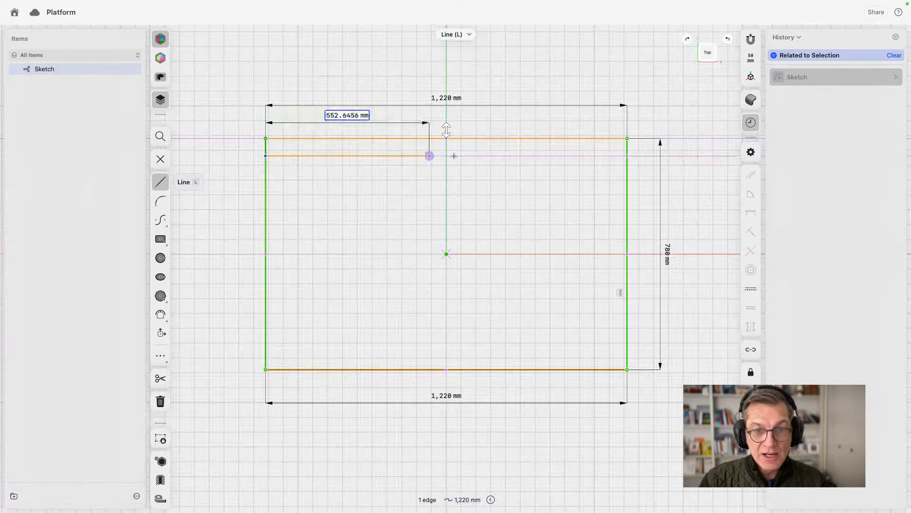
left_click(626, 155)
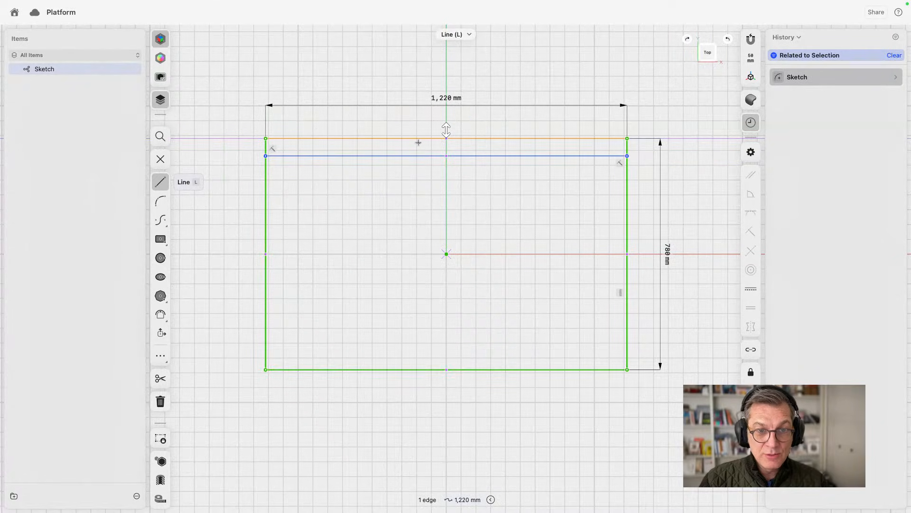
left_click(265, 340)
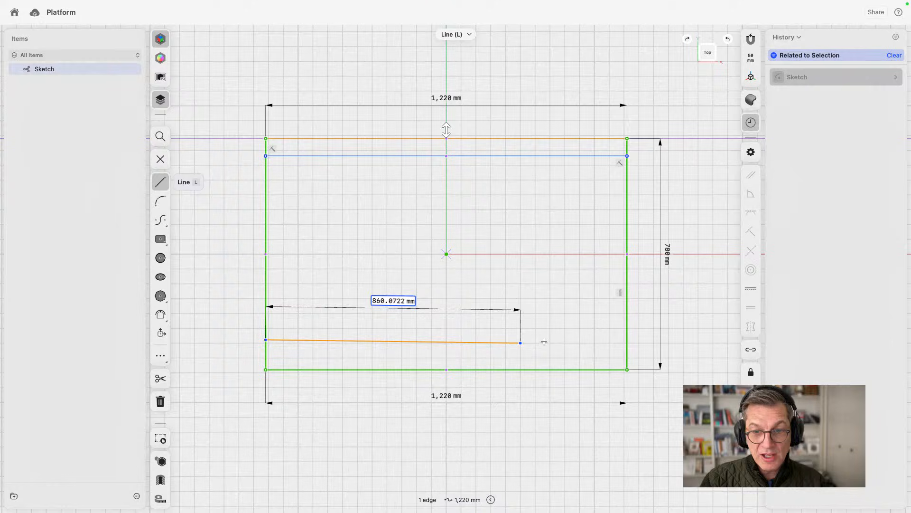
left_click(627, 340)
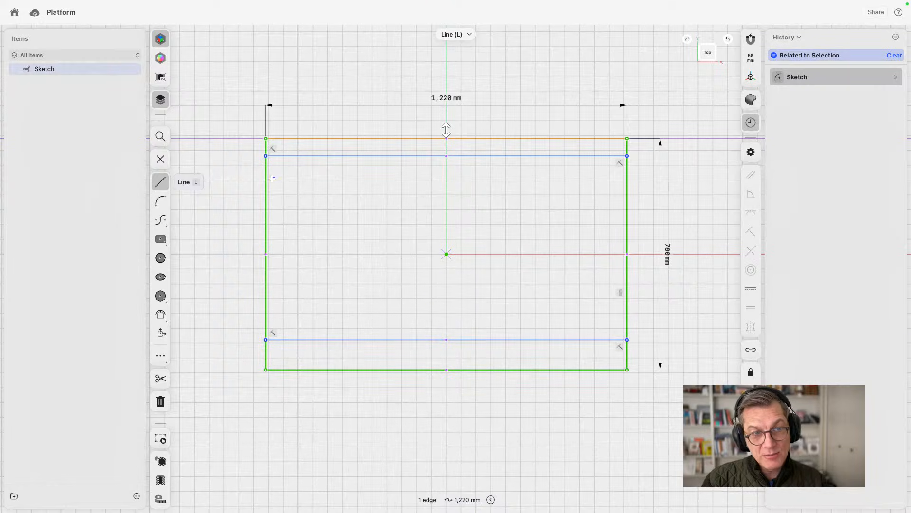
Step: Sketch four more full-width lines between those two: an upper pair about 69 mm apart and a lower pair about 57 mm apart
left_click(266, 181)
left_click(627, 181)
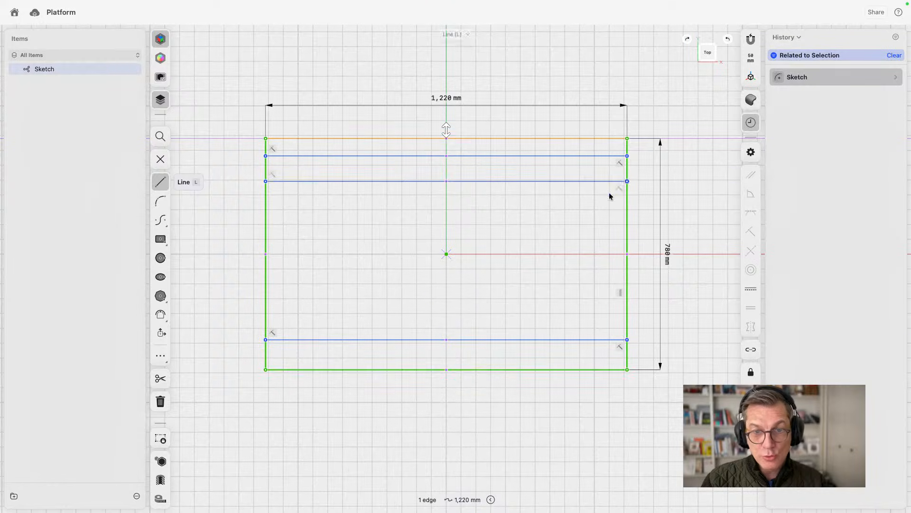
left_click(265, 201)
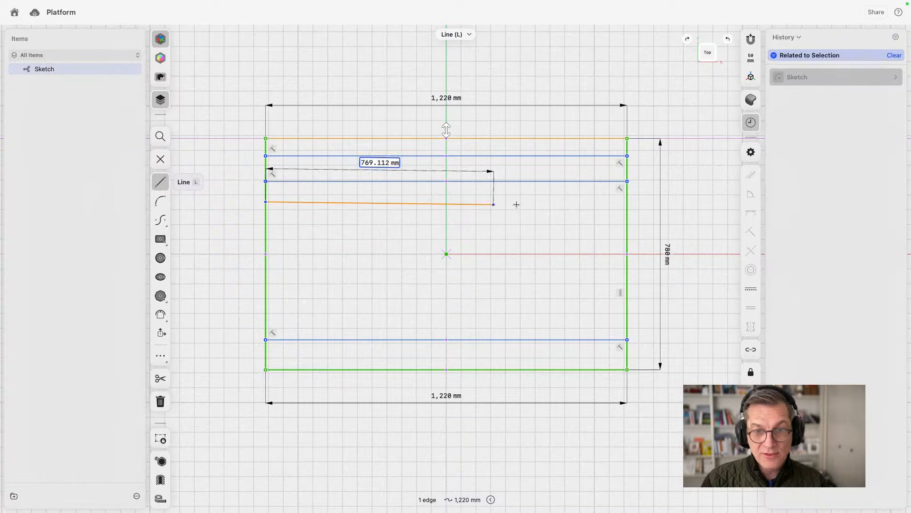
left_click(627, 202)
left_click(265, 300)
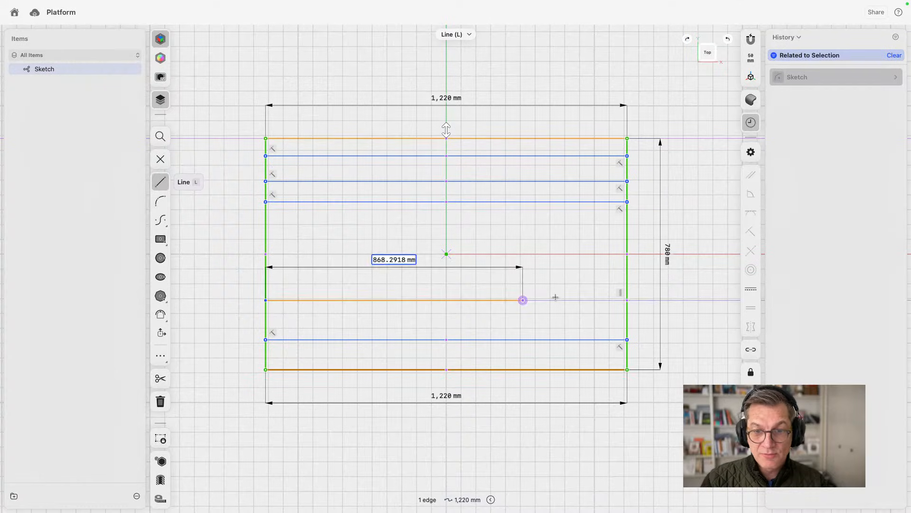
left_click(627, 300)
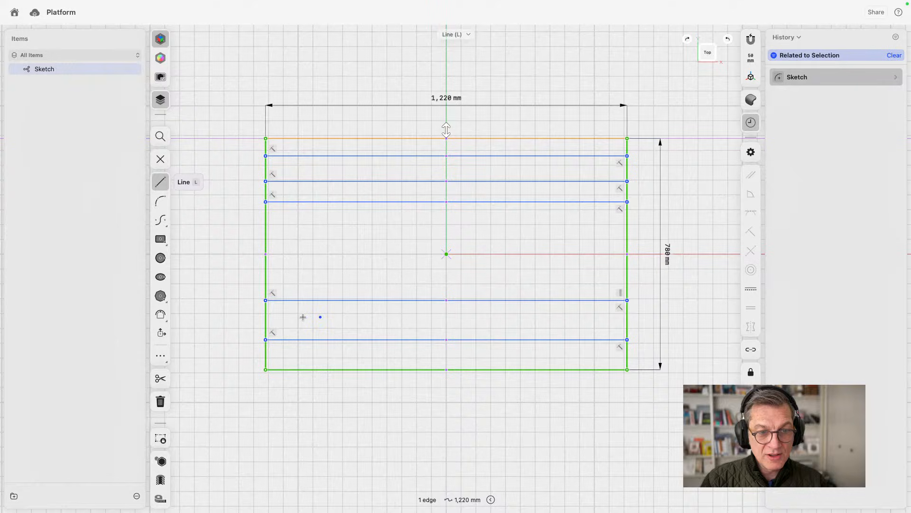
left_click(266, 317)
left_click(627, 317)
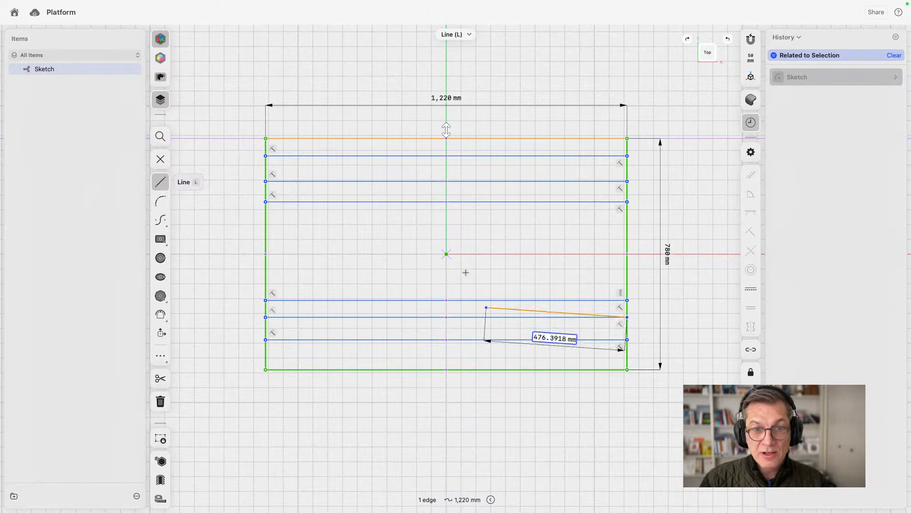
key("Escape")
key("Escape")
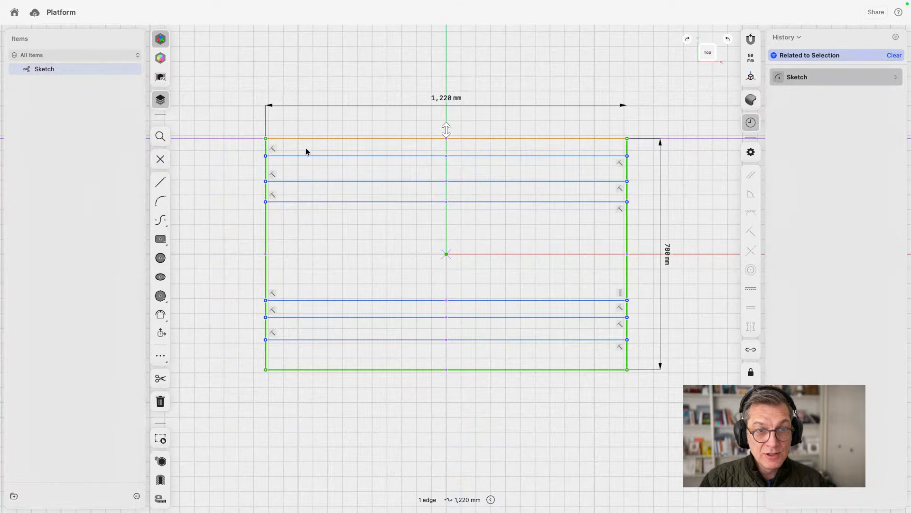
Step: Apply the Horizontal/Vertical constraint to all six lines inside the rectangle
mouse_move(308, 150)
left_mouse_down()
mouse_move(357, 279)
mouse_move(357, 349)
left_mouse_up()
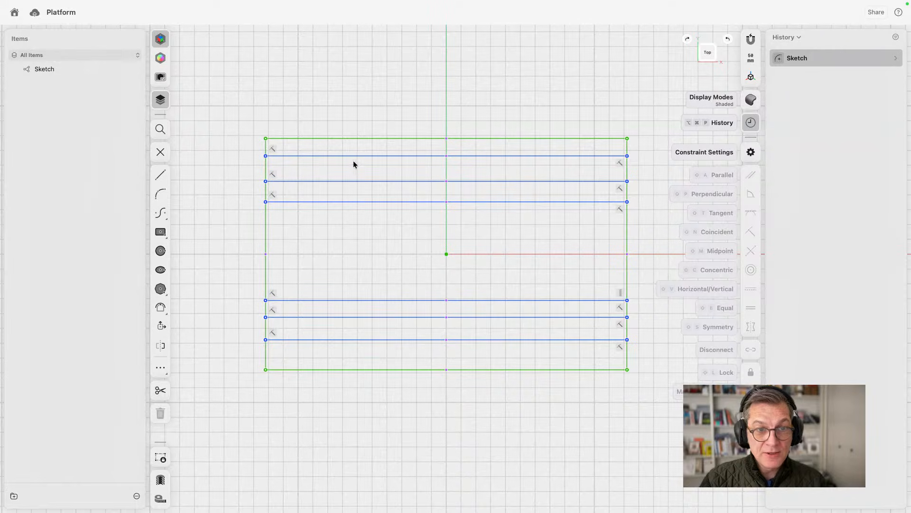
mouse_move(333, 149)
left_mouse_down()
mouse_move(383, 346)
mouse_move(365, 195)
mouse_move(337, 150)
left_mouse_up()
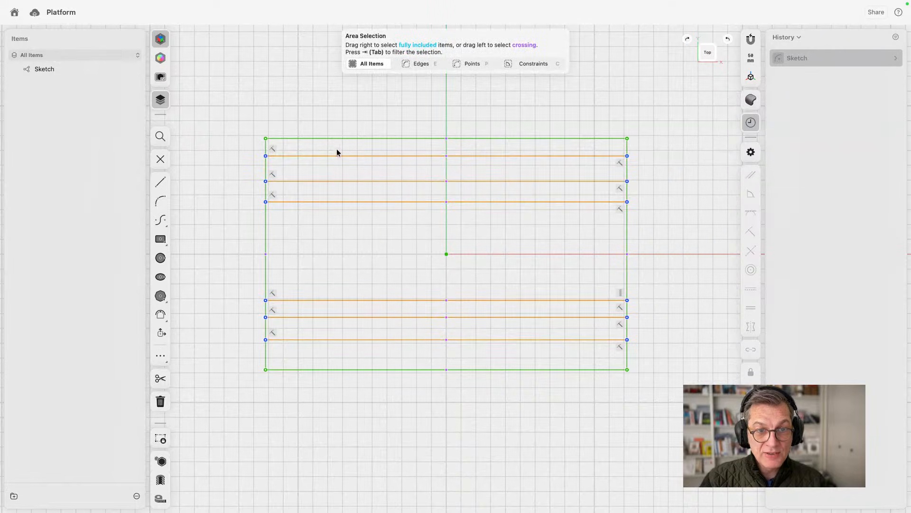
left_click(750, 291)
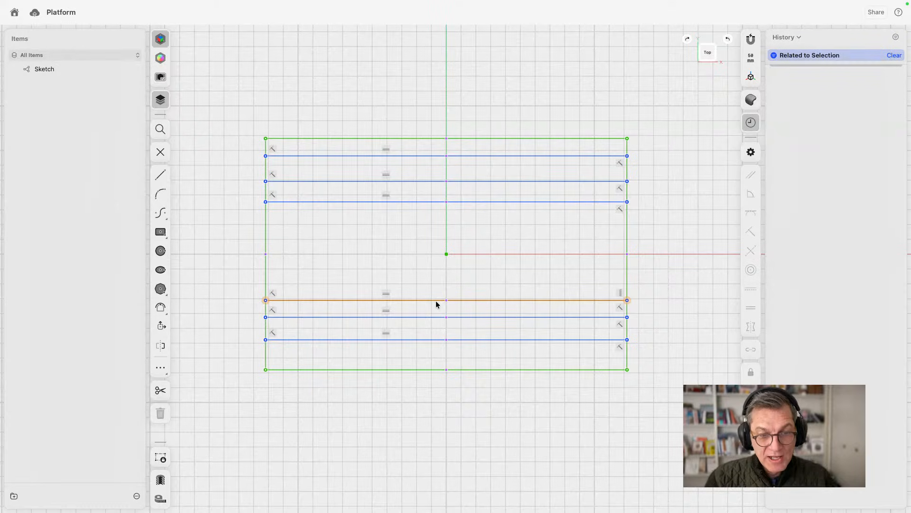
Step: Set the distance between the lowest inside line and the rectangle's lower long edge to 50 mm
left_click_drag(434, 339, 433, 349)
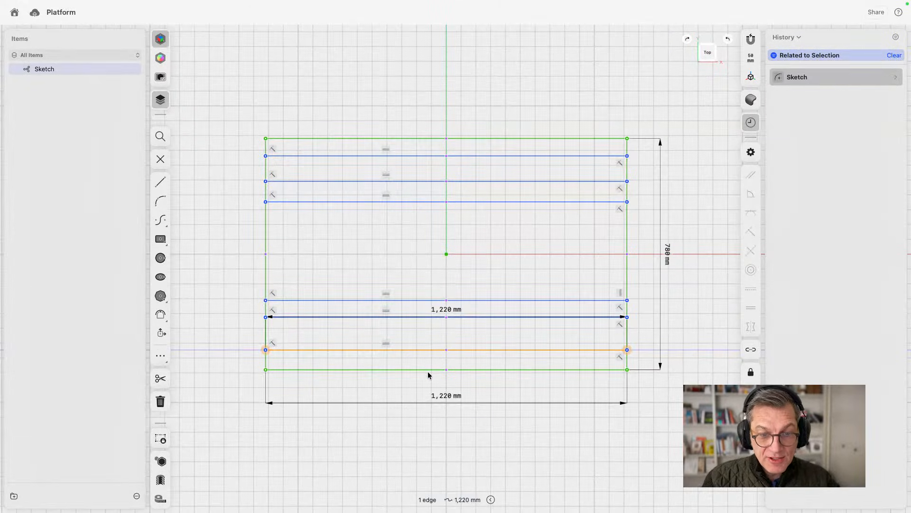
left_click(427, 370)
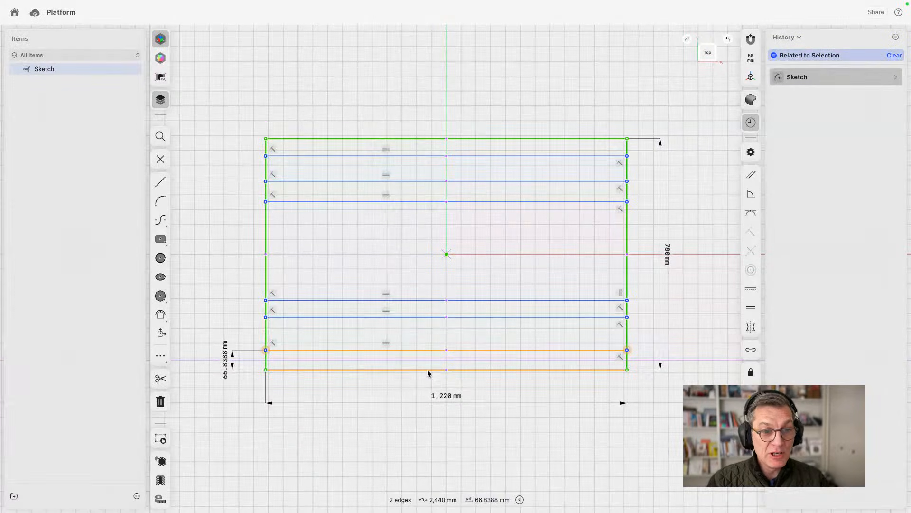
double_click(228, 367)
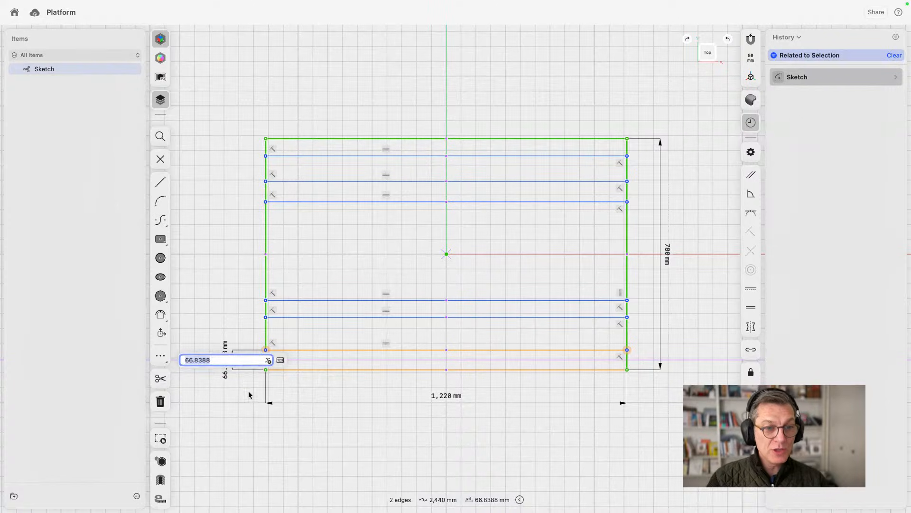
type("50")
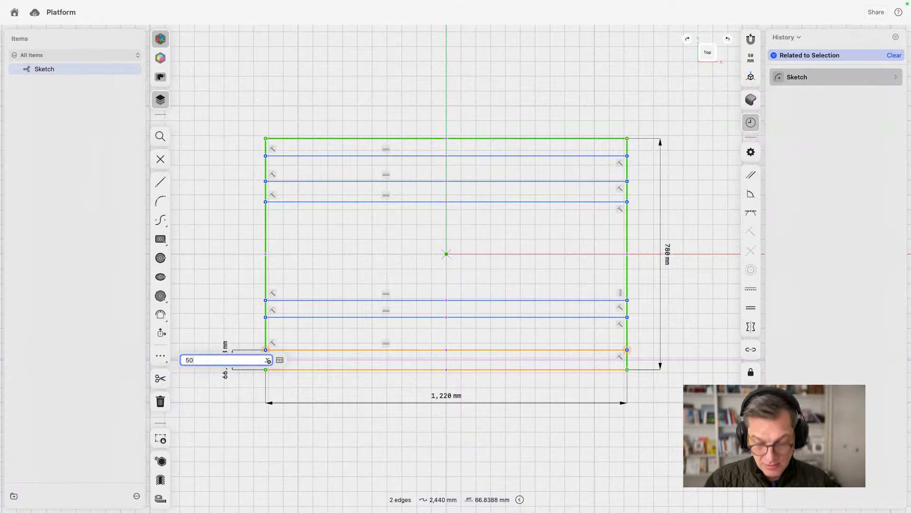
key("Return")
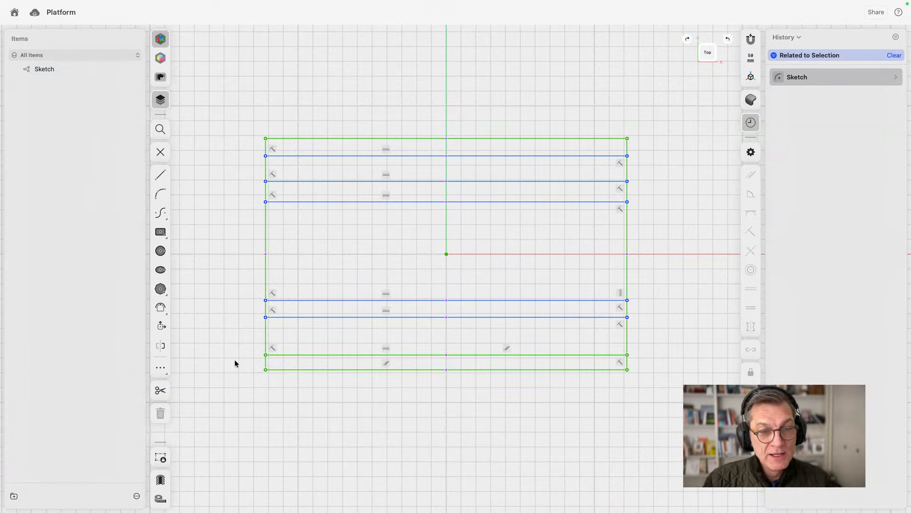
Step: Set the spacing of the lower inner pair of lines to 50 mm
left_click(287, 300)
left_click(287, 317)
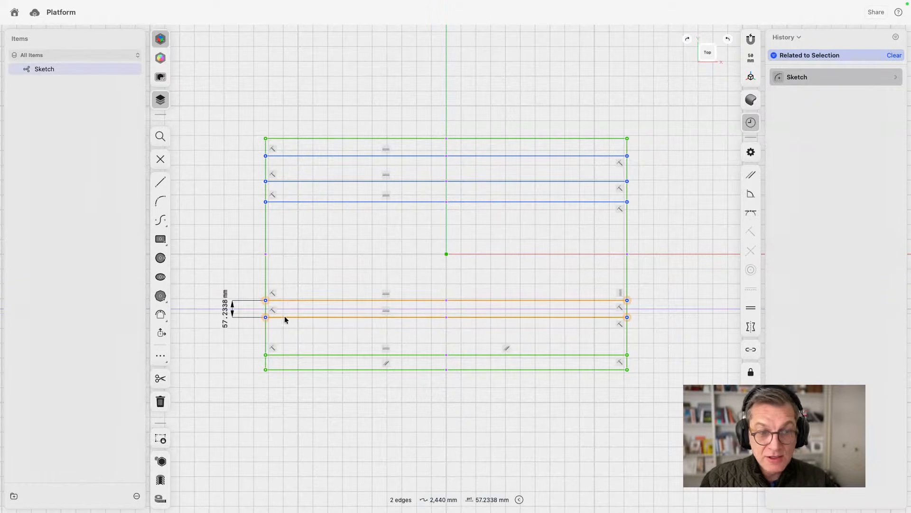
left_click(226, 317)
type("50")
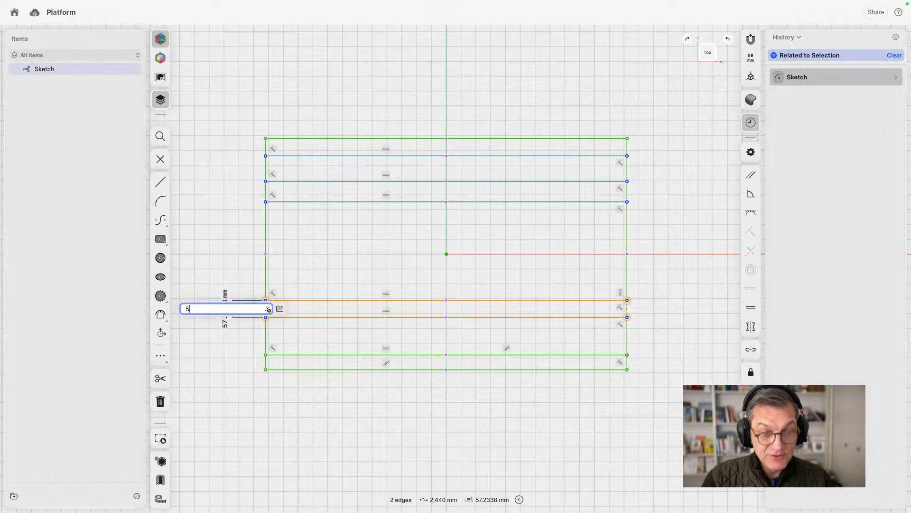
key("Return")
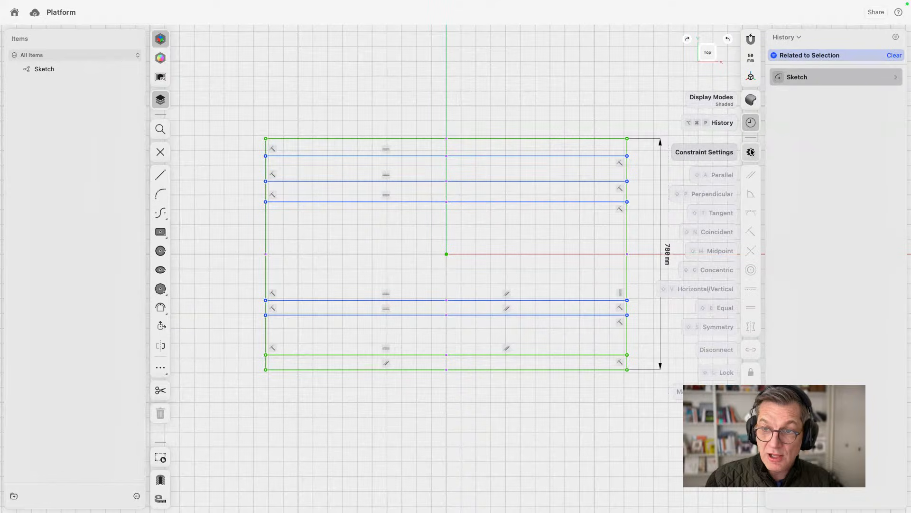
Step: Turn on Always Show Dimensions in the constraint settings
left_click(751, 152)
left_click(721, 134)
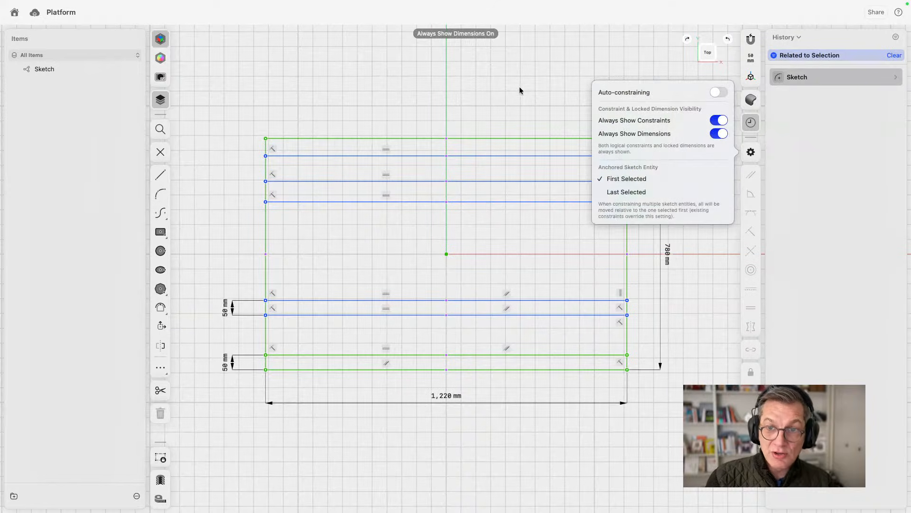
left_click(550, 100)
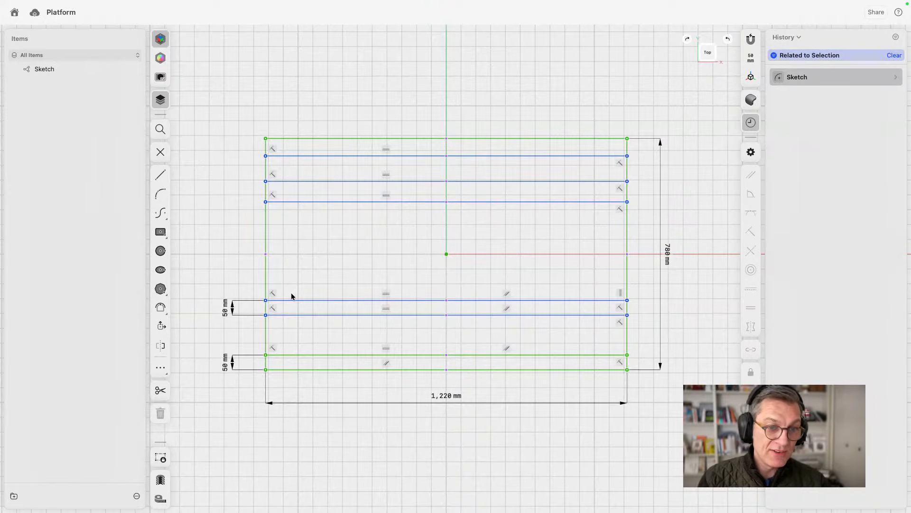
Step: Set the spacing of the upper inner pair of lines to 50 mm
left_click(322, 182)
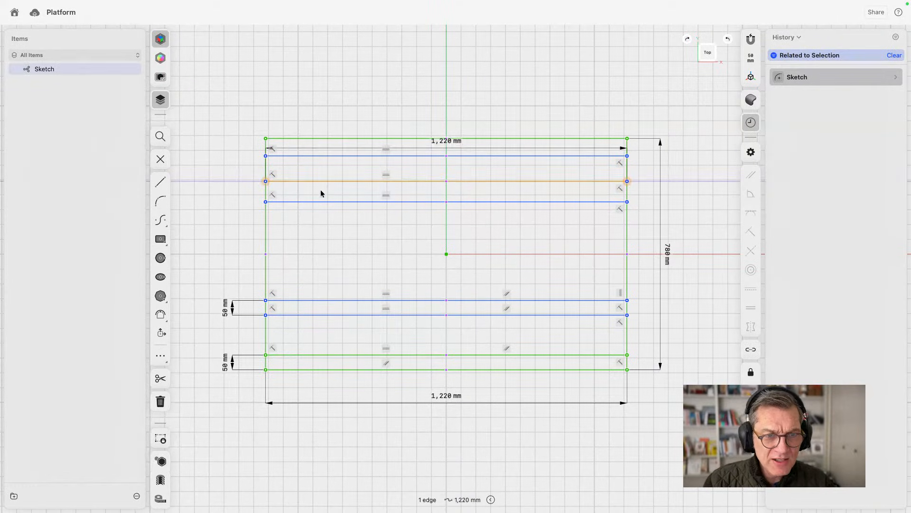
left_click(321, 202)
left_click(226, 192)
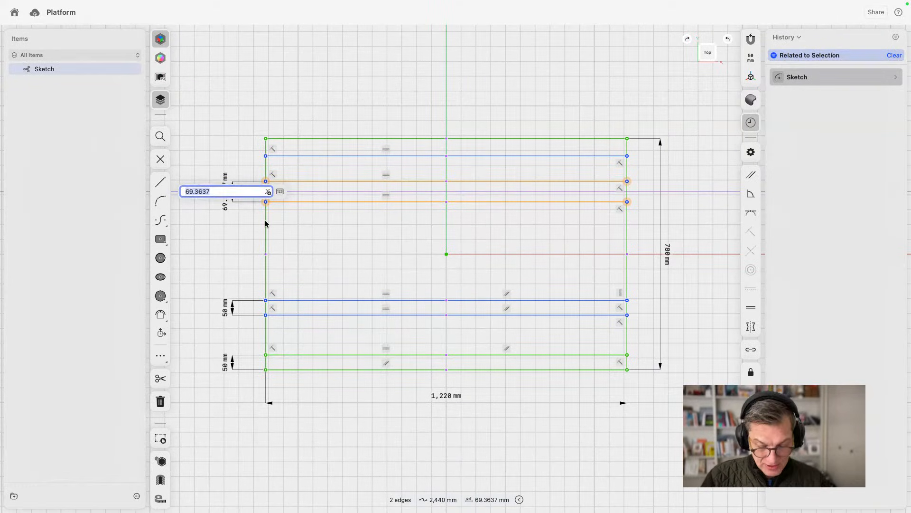
type("50")
key("Return")
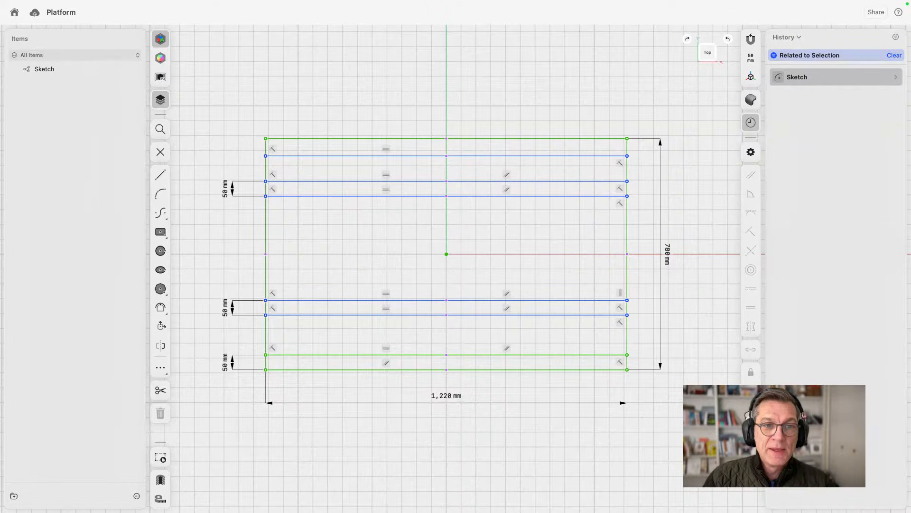
Step: Set the distance between the rectangle's upper long edge and the line just inside it to 50 mm, moving the dimension to the left side
left_click(317, 138)
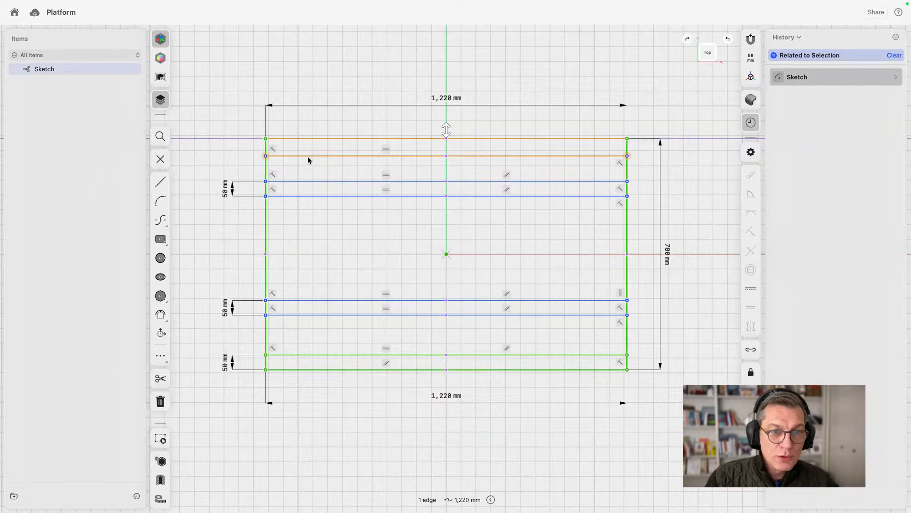
left_click(307, 156)
left_click_drag(673, 151, 223, 134)
double_click(222, 134)
type("50")
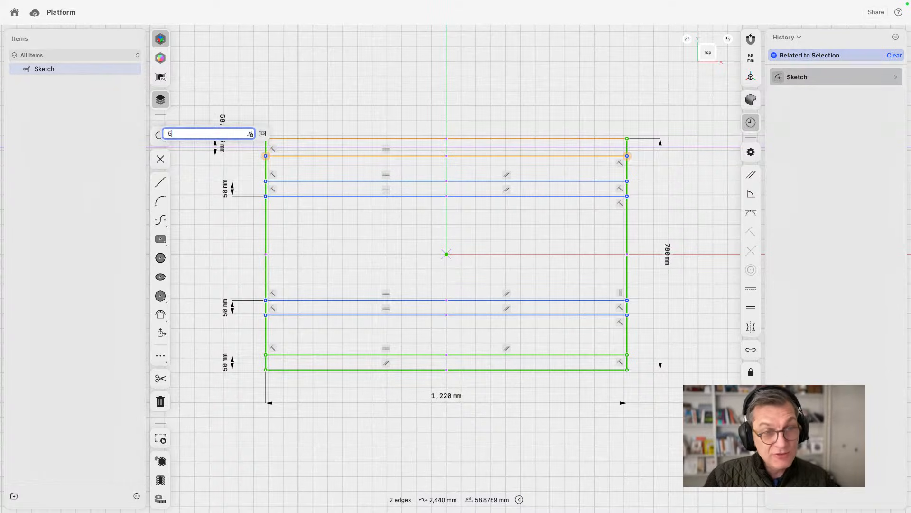
key("Return")
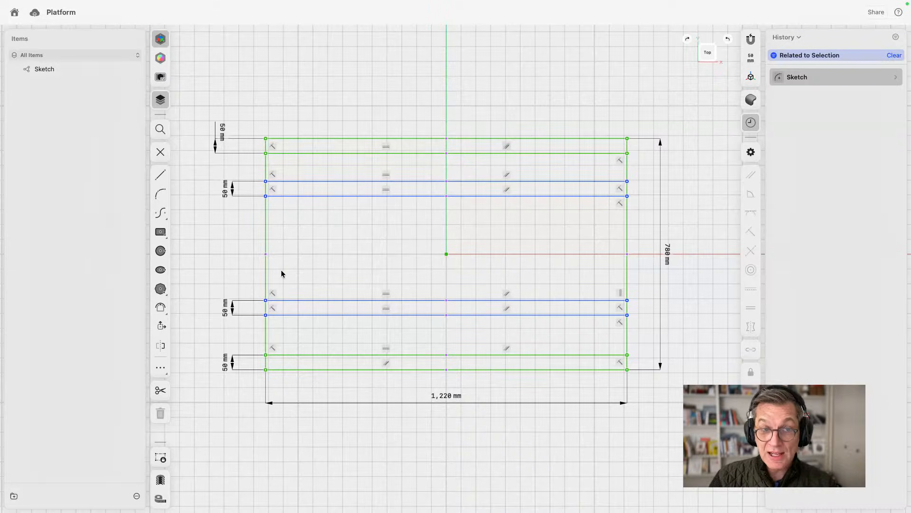
Step: Delete the four inner horizontal lines, keeping only the outer lines along the two long edges
left_click(330, 222)
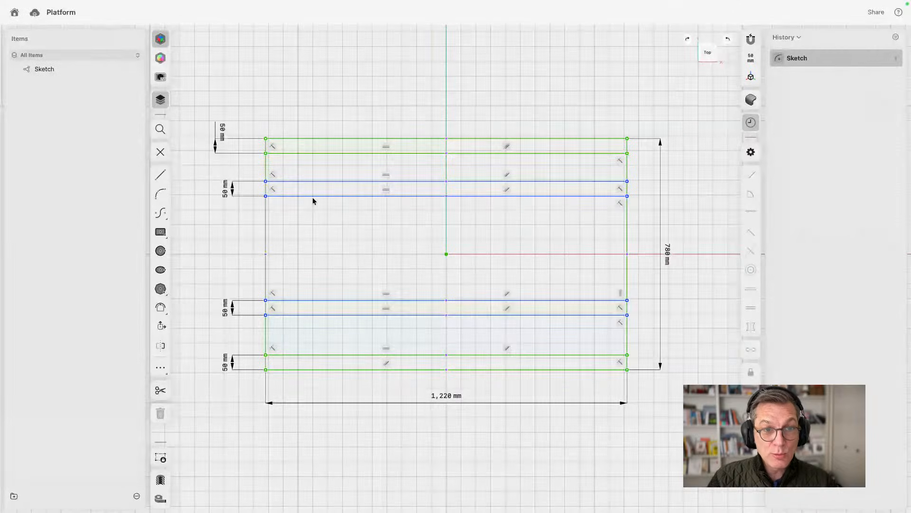
left_click_drag(300, 168, 325, 246)
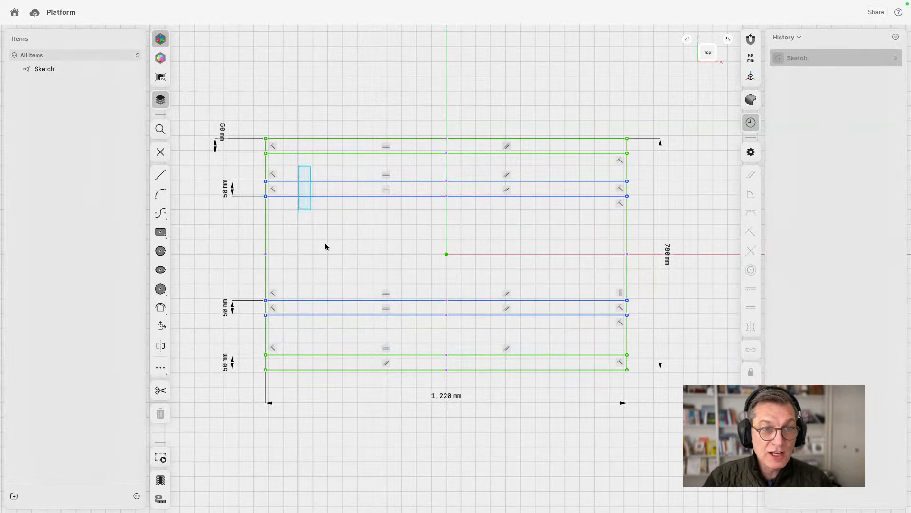
key("Delete")
Step: Draw two vertical lines between the two inner long lines, one near each short side of the rectangle
left_click(160, 175)
left_click(285, 153)
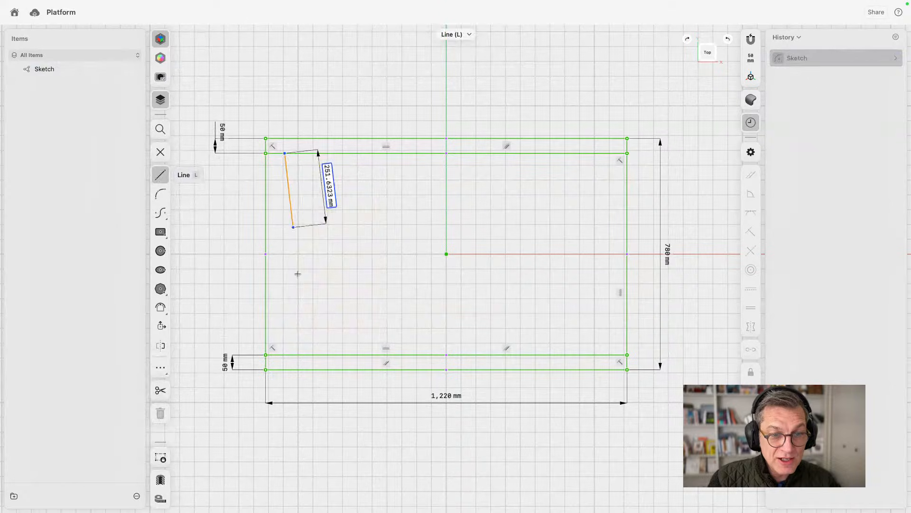
left_click(285, 354)
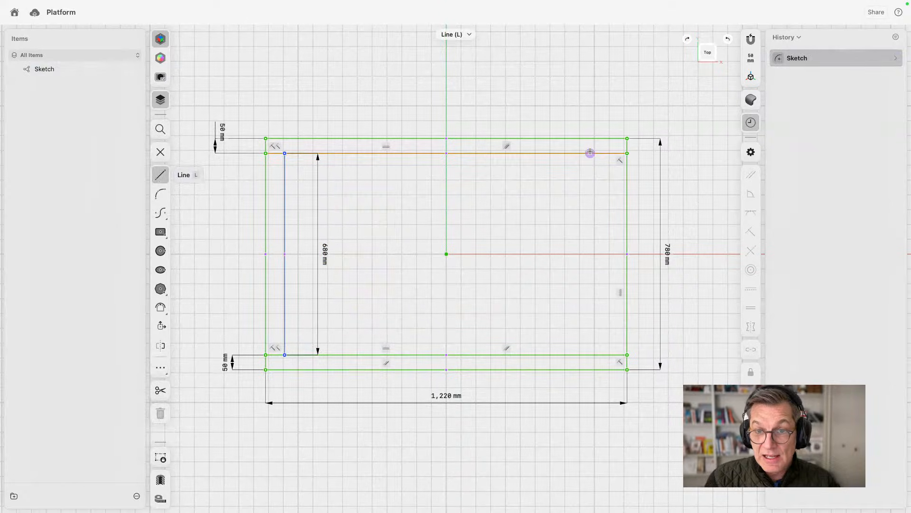
left_click(605, 153)
left_click(605, 354)
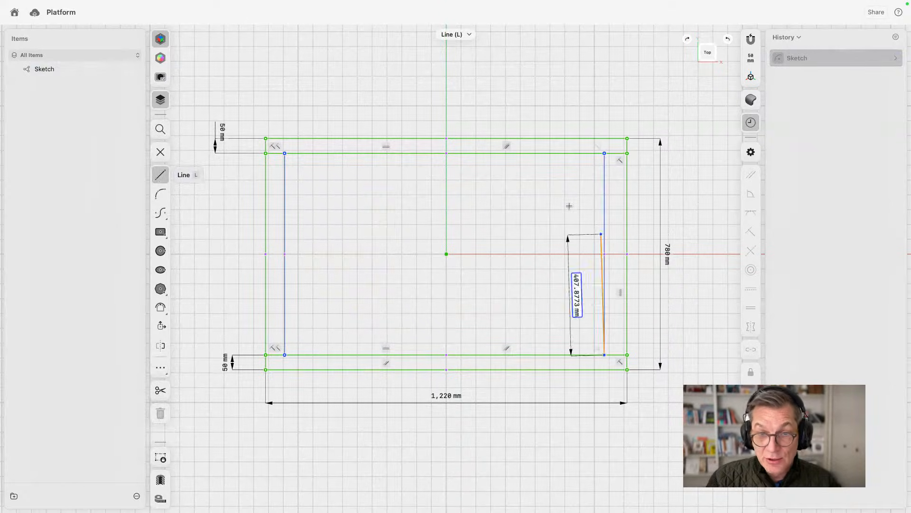
key("Escape")
Step: Draw four horizontal lines about 1,079 mm long between the two inner verticals, as one pair above and one pair below the origin
left_click(285, 186)
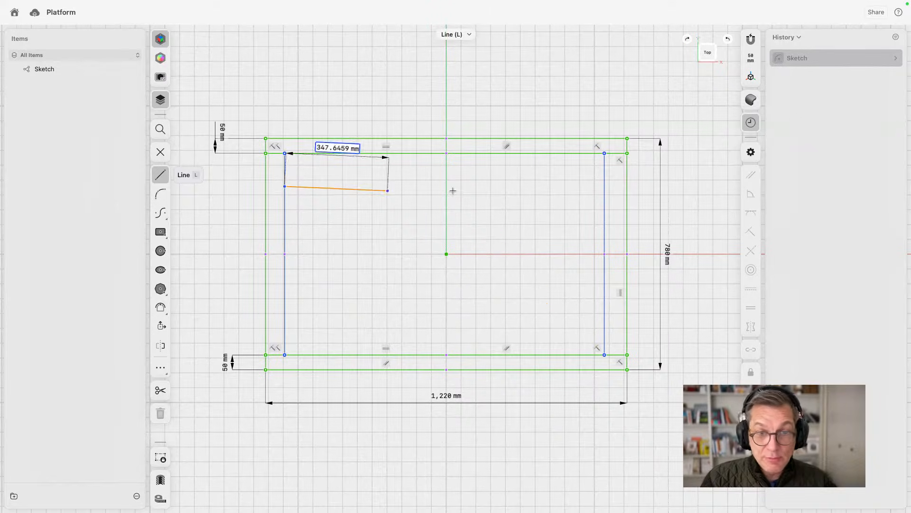
left_click(604, 186)
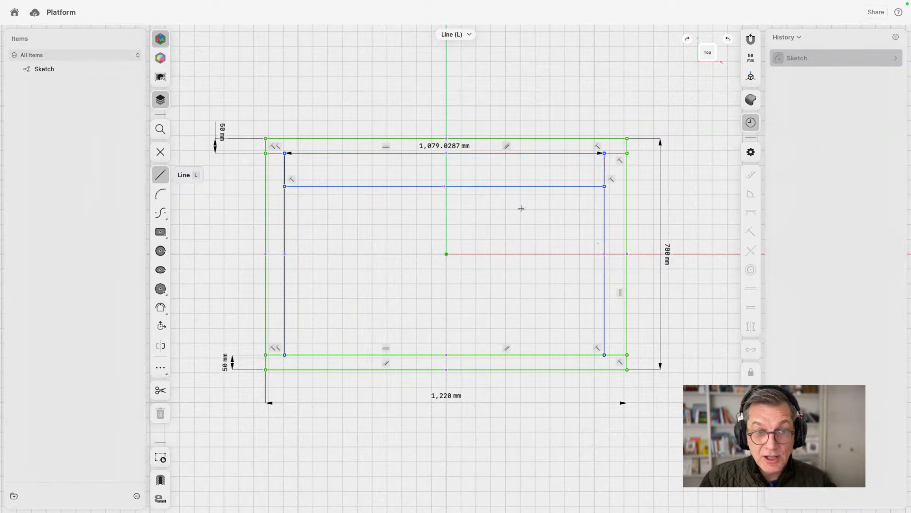
left_click(604, 208)
left_click(285, 208)
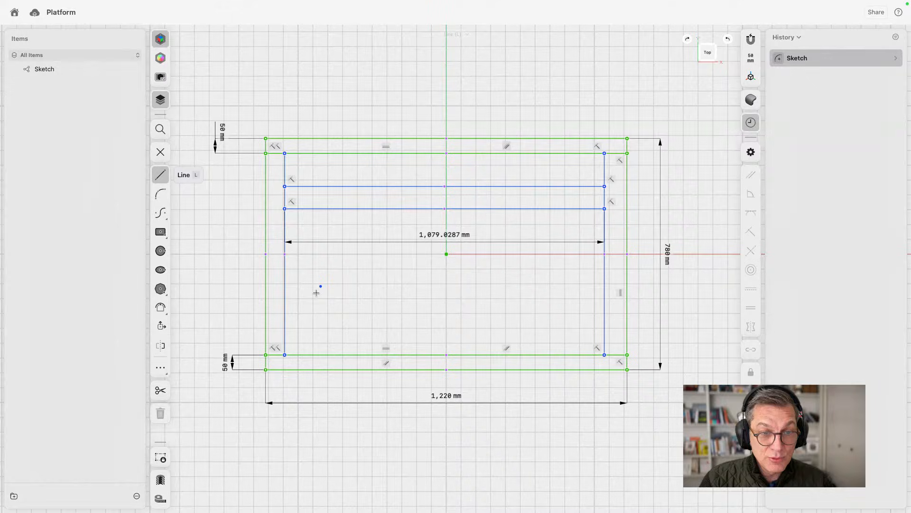
left_click(285, 304)
left_click(604, 303)
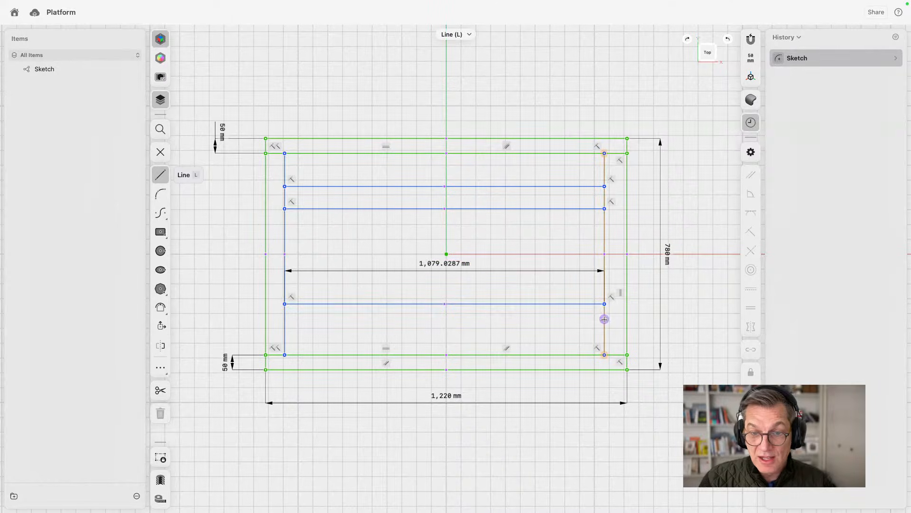
left_click(604, 319)
left_click(285, 319)
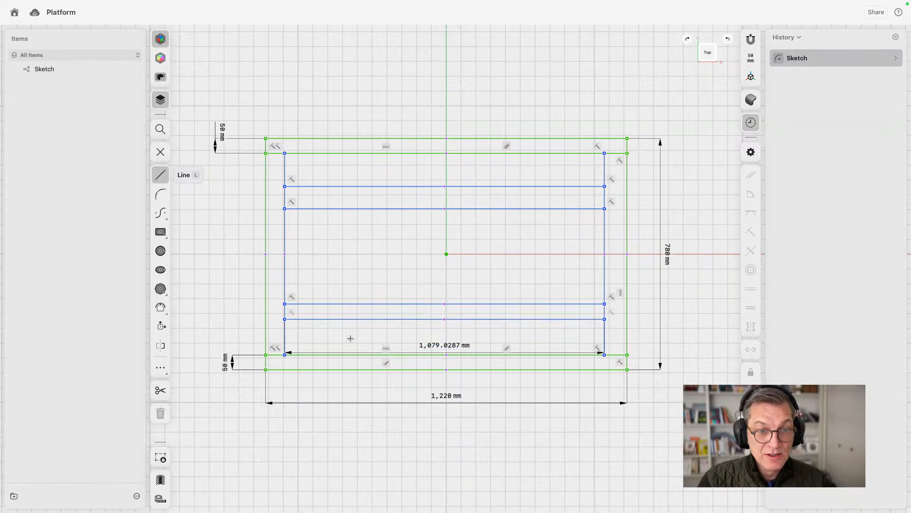
key("Escape")
Step: Apply the Horizontal/Vertical constraint to the newly drawn inner vertical and horizontal lines
left_click_drag(401, 168, 352, 327)
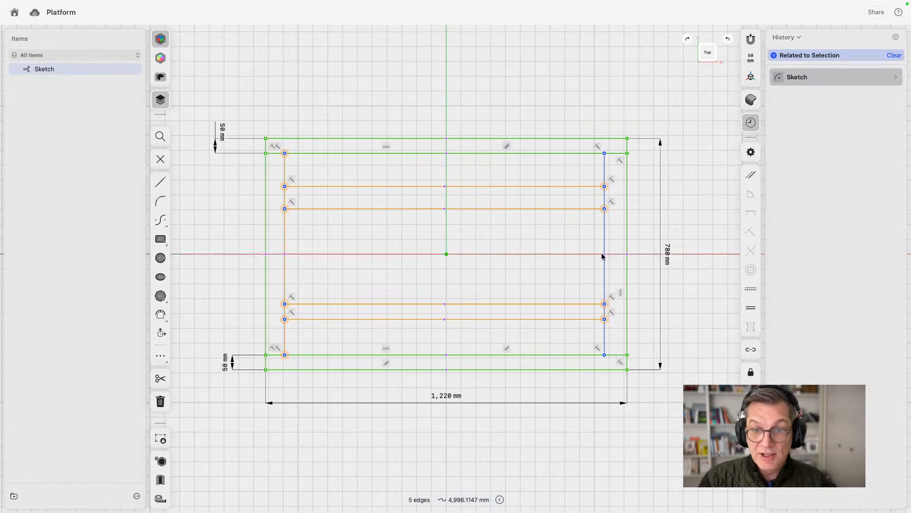
left_click(750, 291)
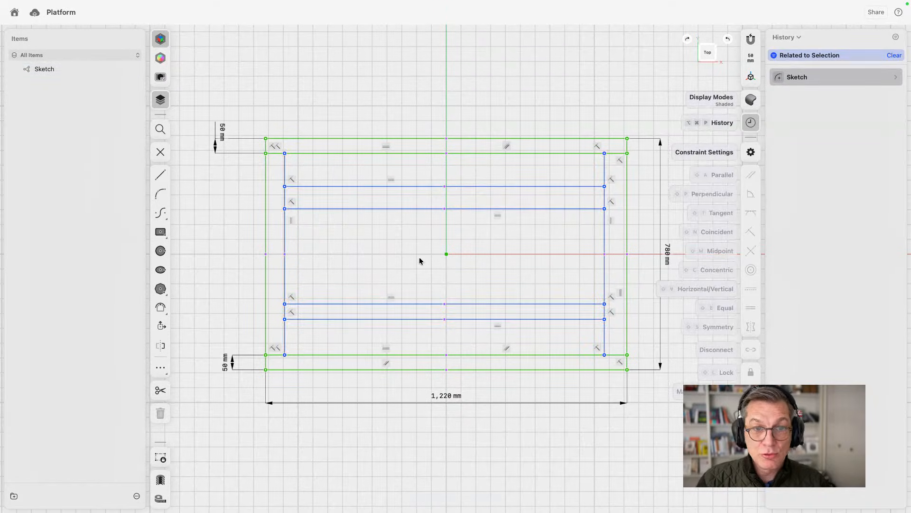
Step: Delete the two 50 mm spacing dimensions along the rectangle's long edges and exit the sketch
left_click(223, 149)
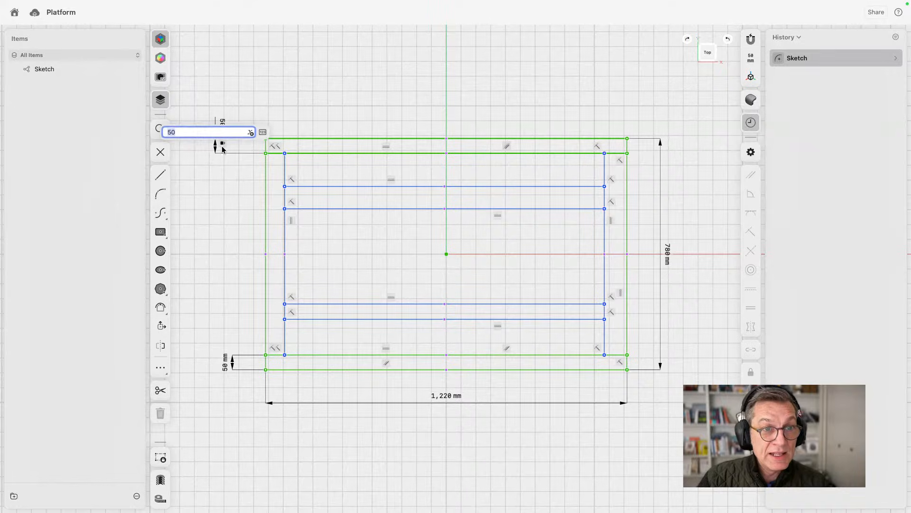
key("Escape")
key("Delete")
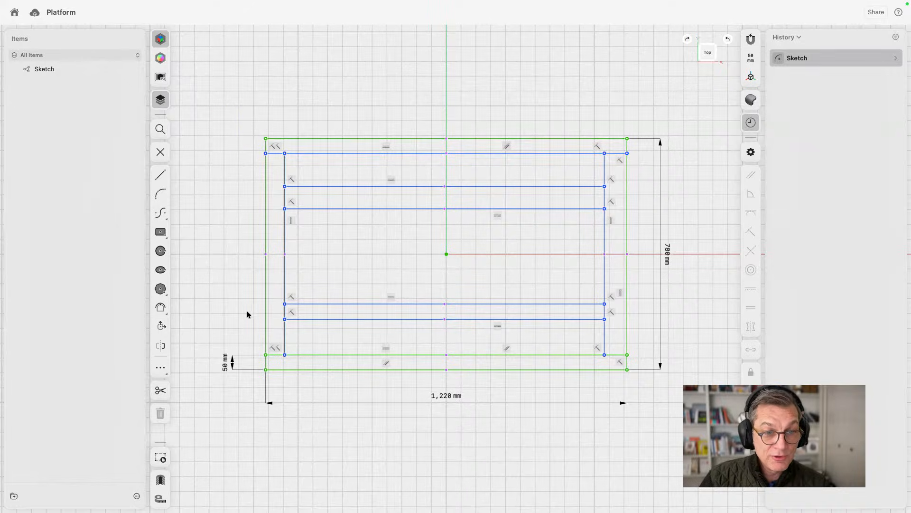
left_click(230, 366)
key("Escape")
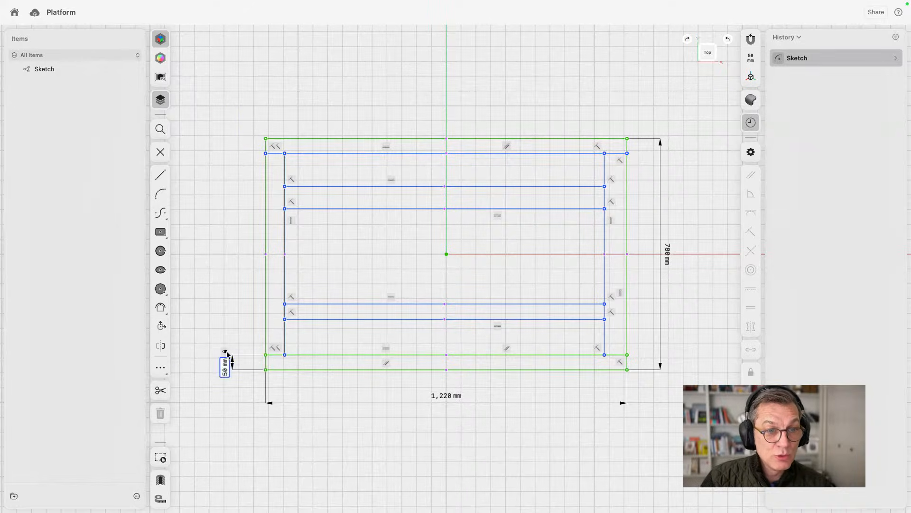
key("Delete")
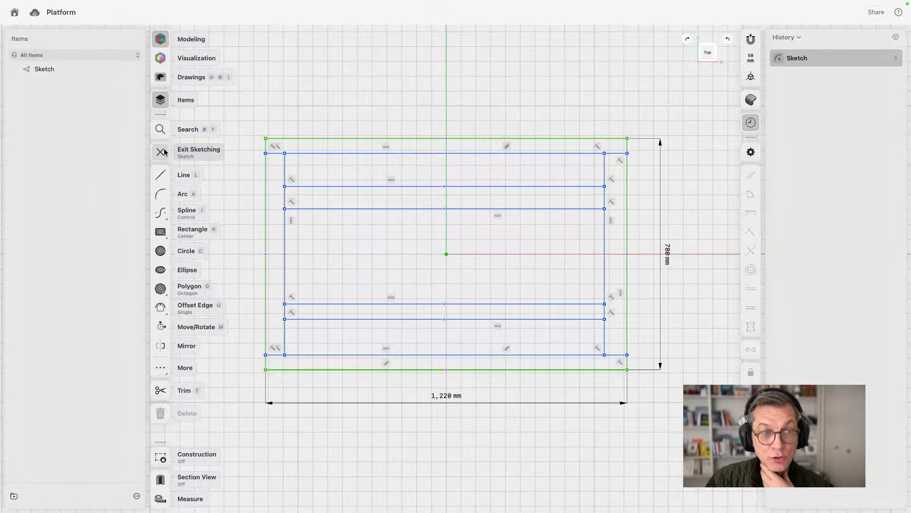
left_click(201, 152)
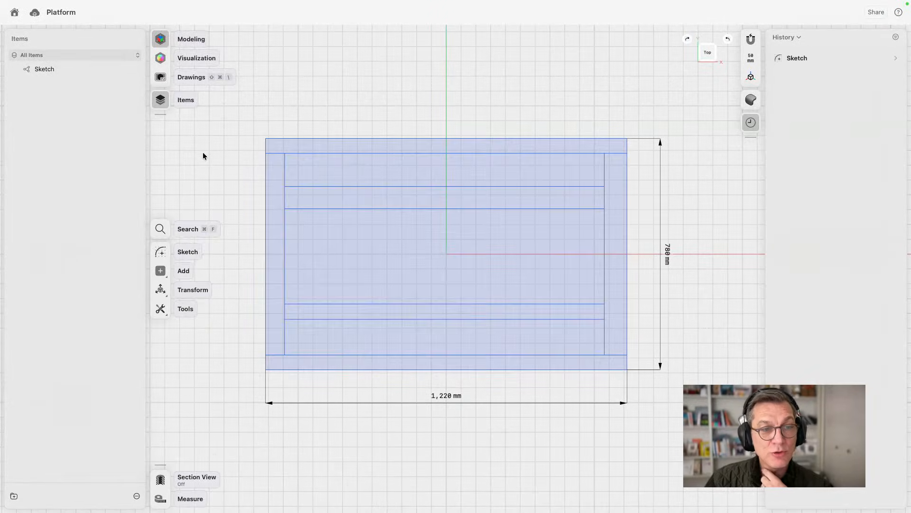
Step: Start a new length variable and name it PipeWidth
left_click(161, 270)
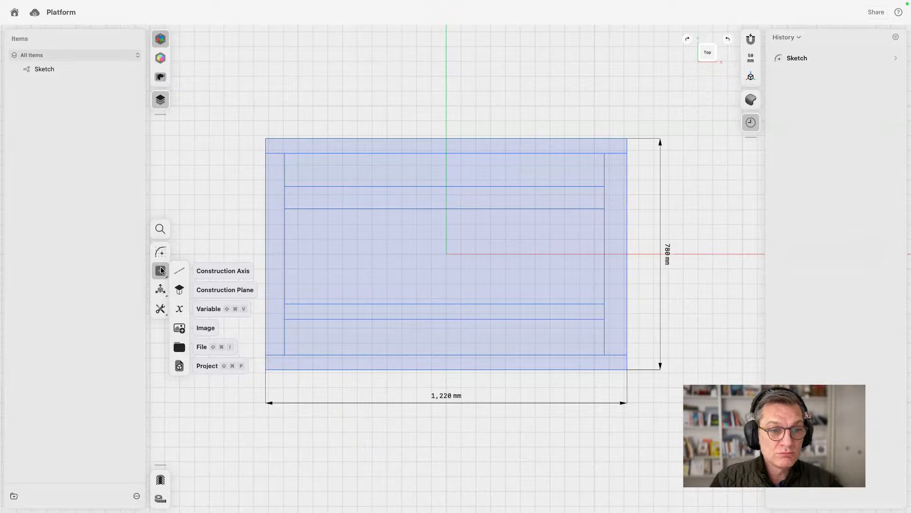
left_click(212, 309)
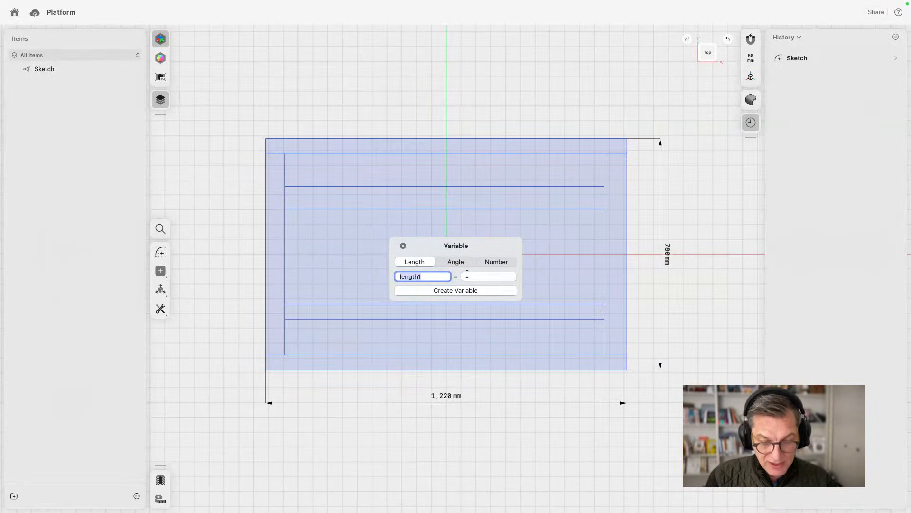
type("Pip")
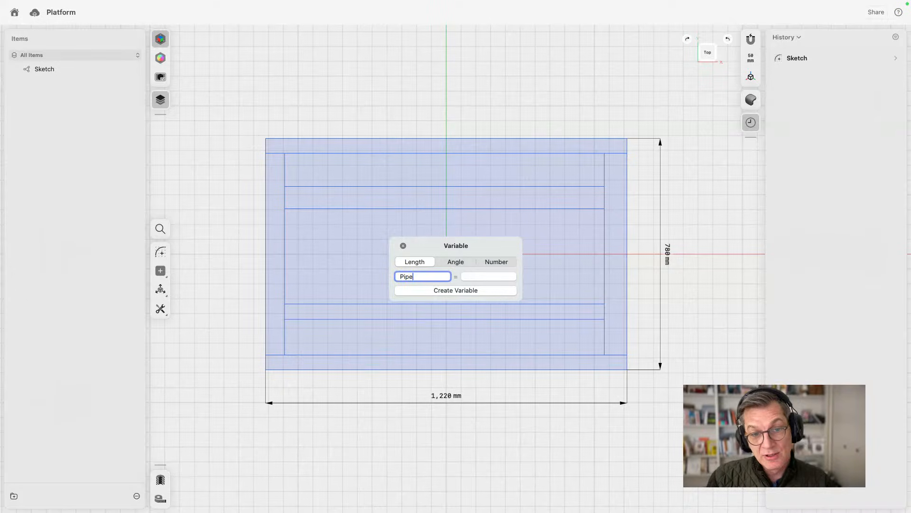
type("eWidth")
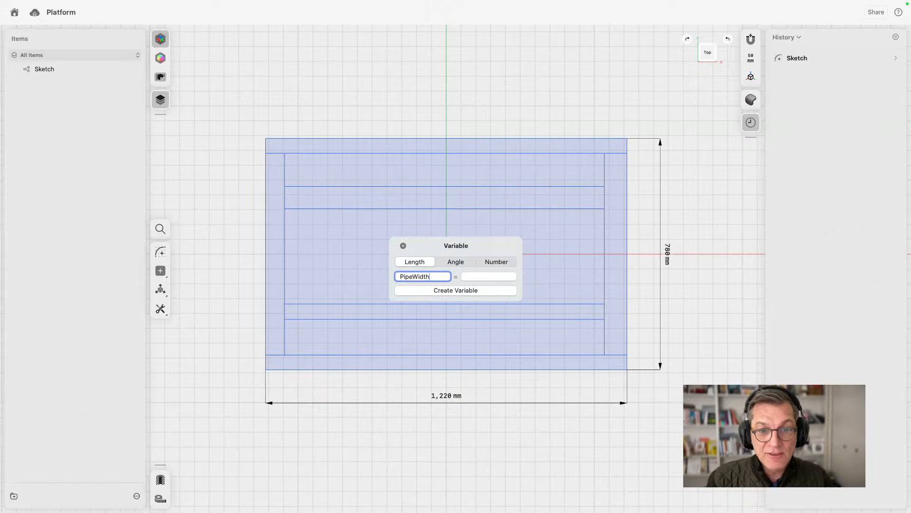
Step: Try the shorter name PW for the variable, and restore the name PipeWidth
key("super+a")
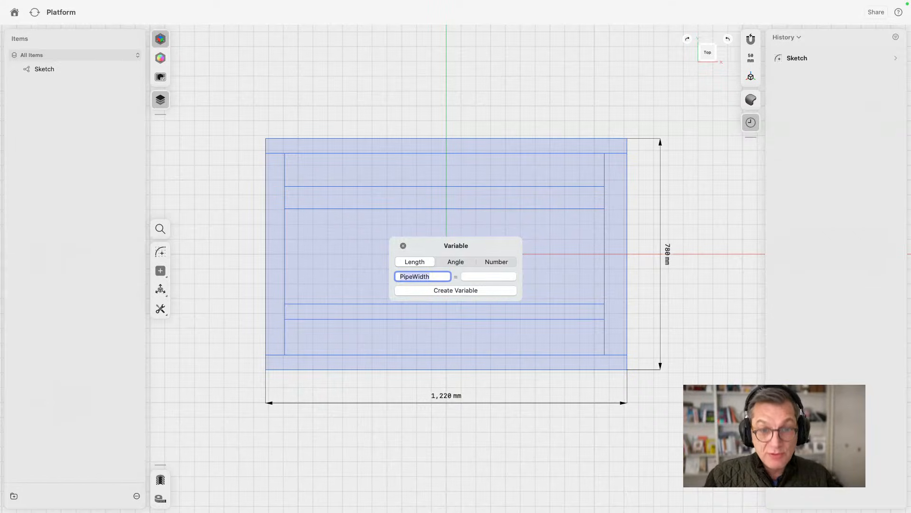
type("P")
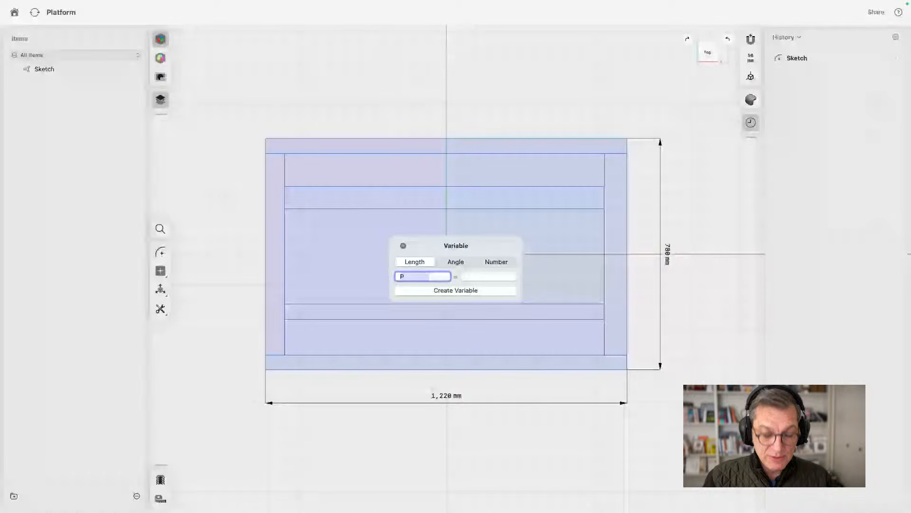
type("W")
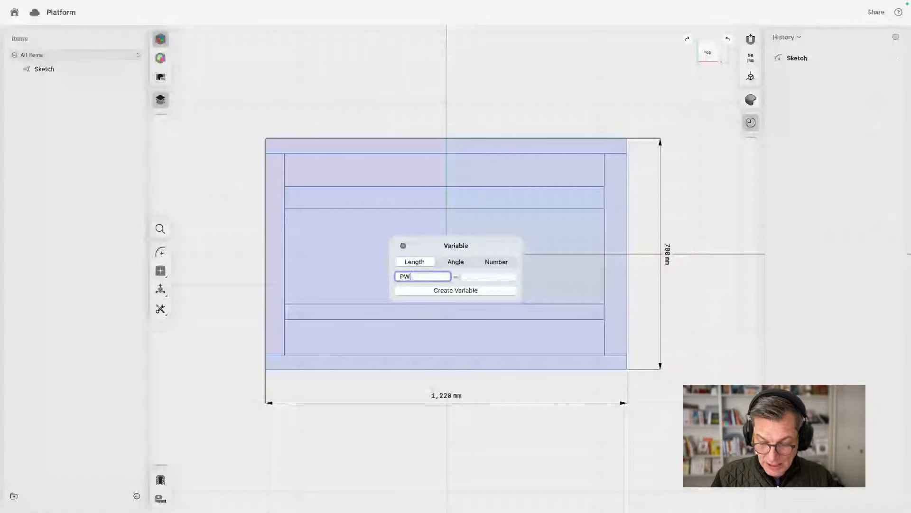
key("BackSpace")
type("ipeWidth")
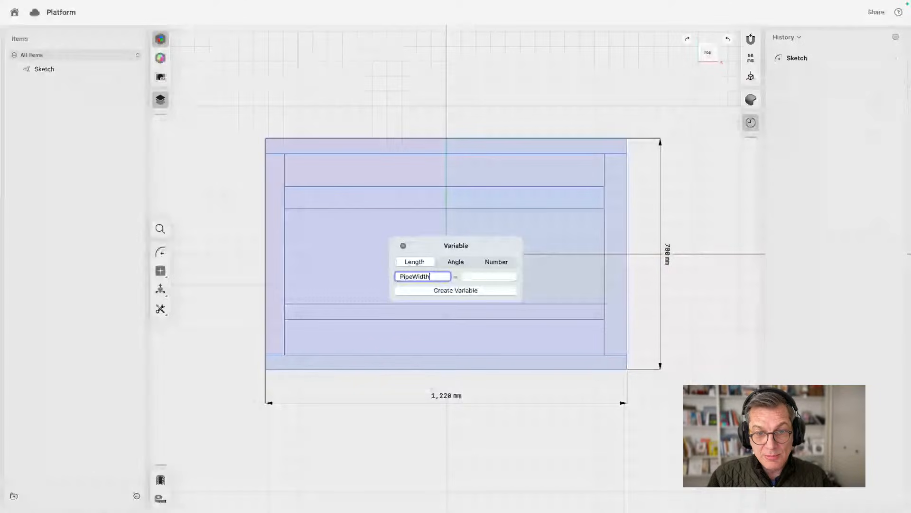
Step: Set PipeWidth to 50 mm, create the variable and close the variable dialog
key("Tab")
type("50")
key("Return")
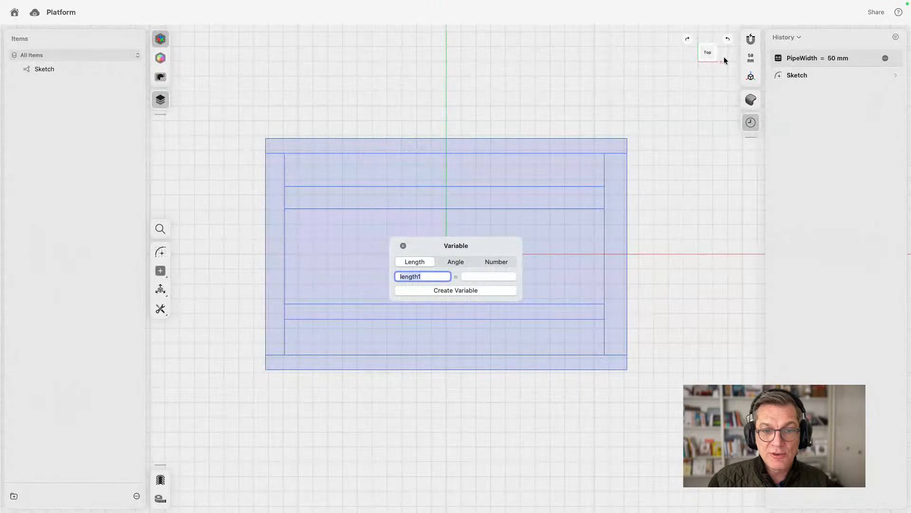
left_click(403, 245)
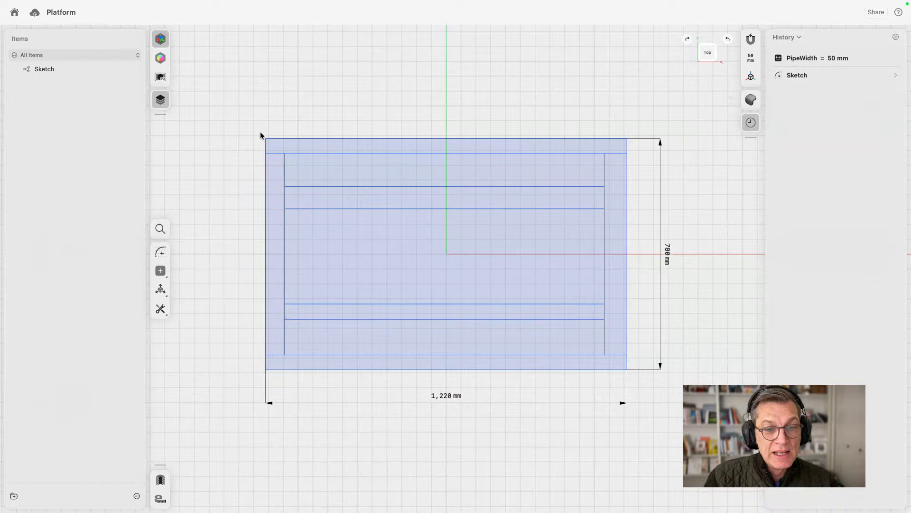
Step: Try to drive the spacing between the rectangle's lower long edge and the line just inside it with a new 50 mm variable
double_click(271, 355)
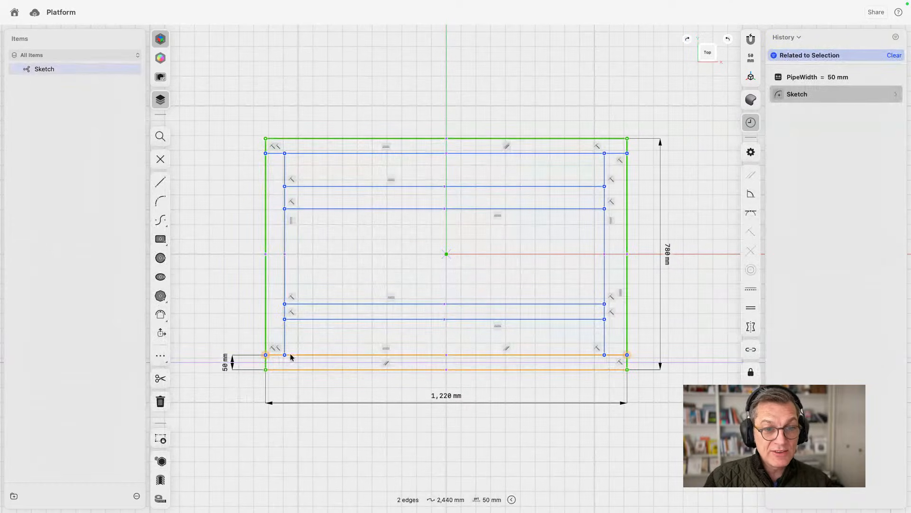
left_click(225, 369)
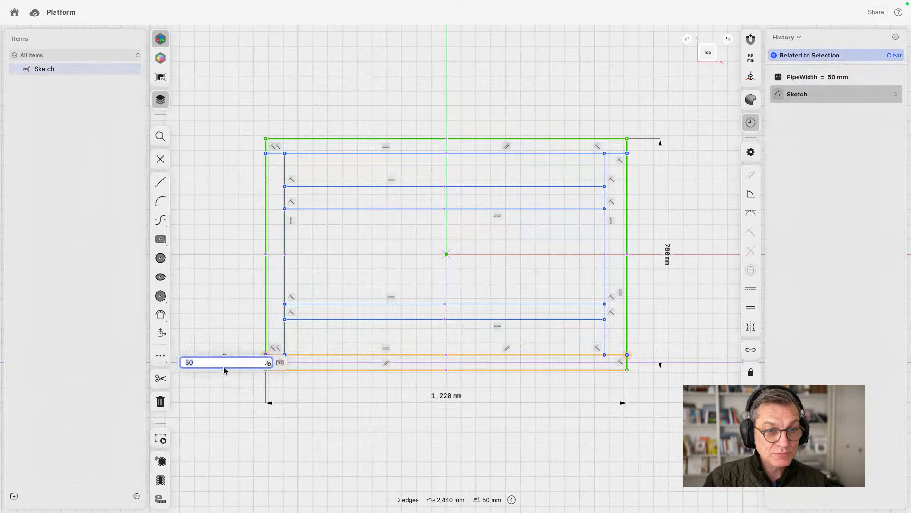
left_click(268, 363)
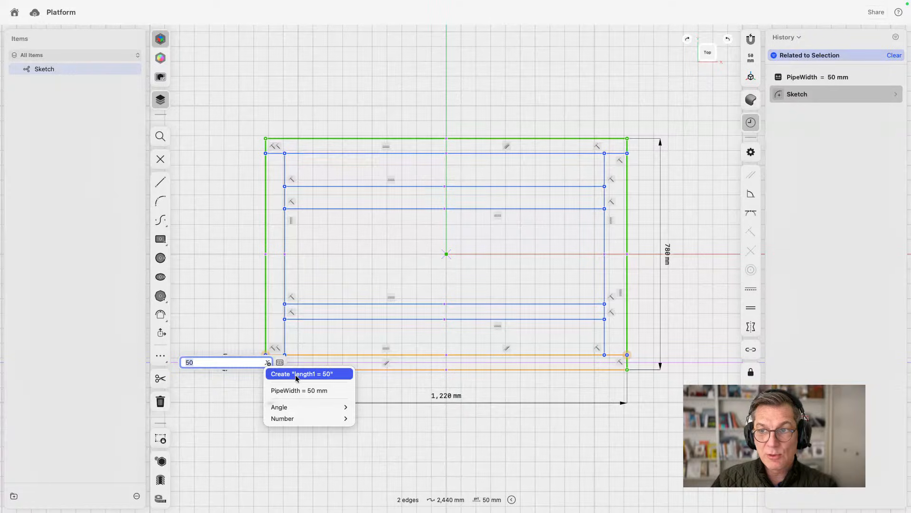
left_click(295, 374)
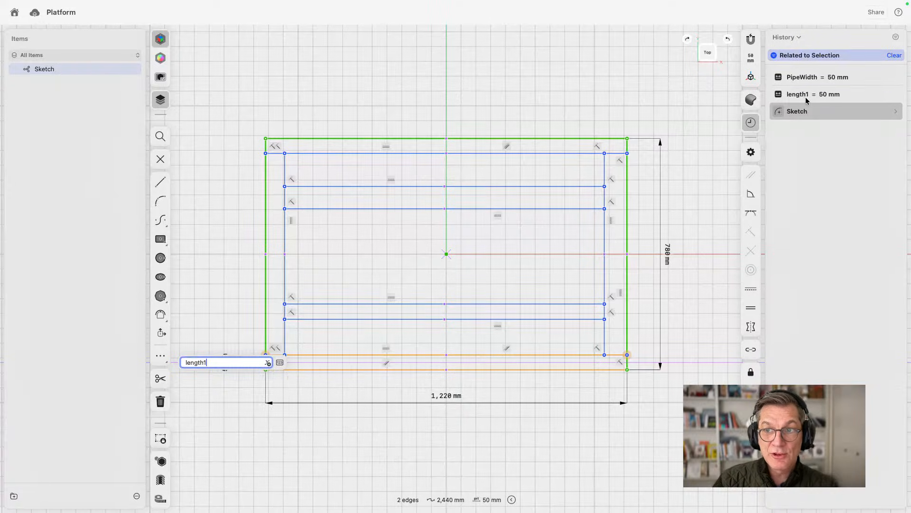
key("Return")
key("Escape")
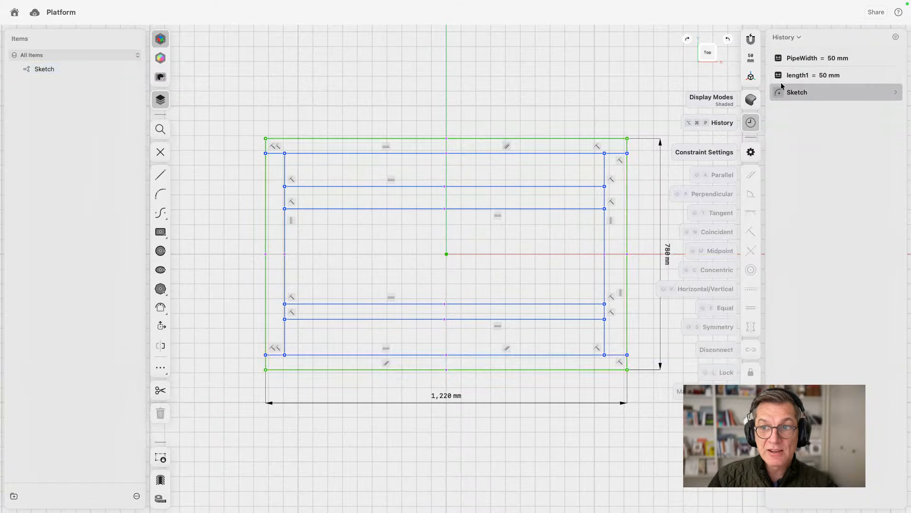
Step: Try renaming the length1 variable with its references, and delete it from the history
left_click(788, 76)
right_click(786, 77)
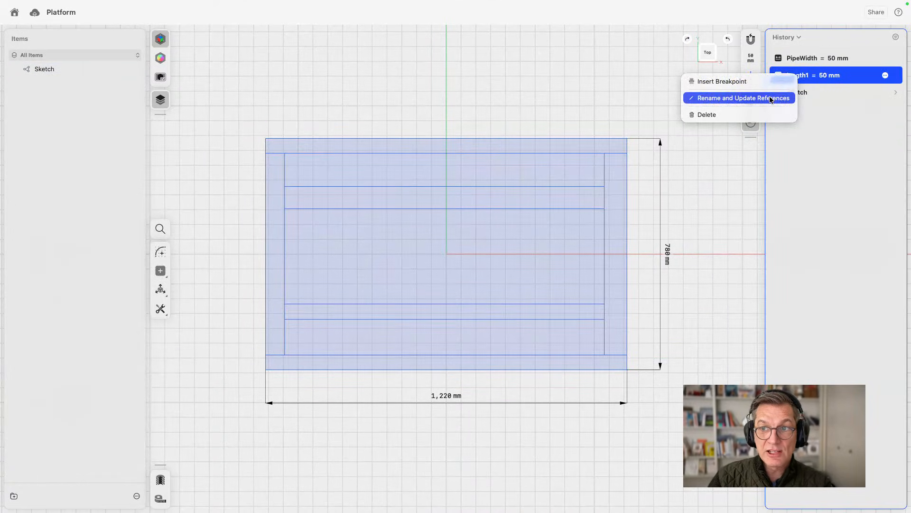
left_click(770, 98)
left_click(851, 196)
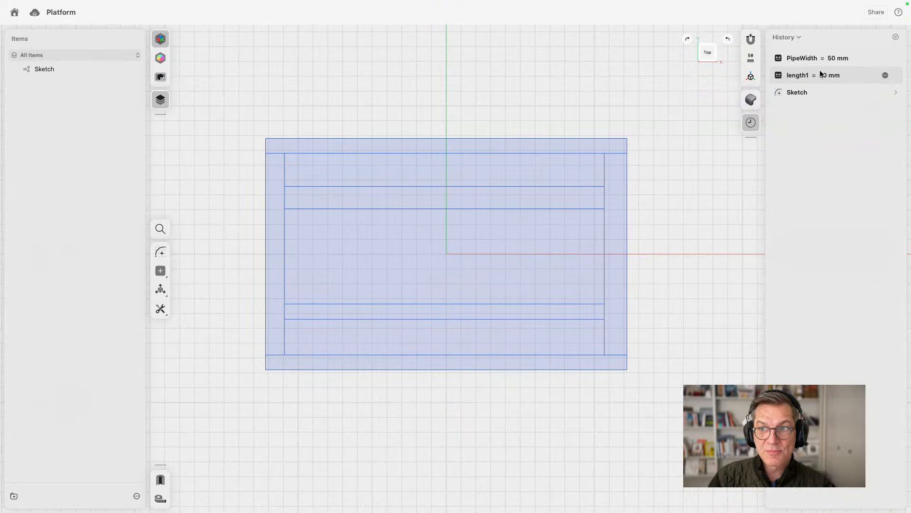
left_click(885, 75)
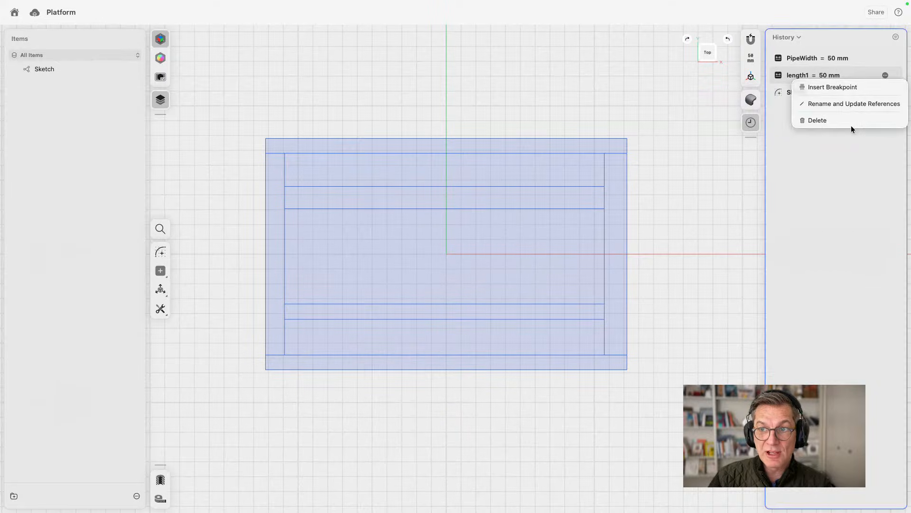
left_click(817, 120)
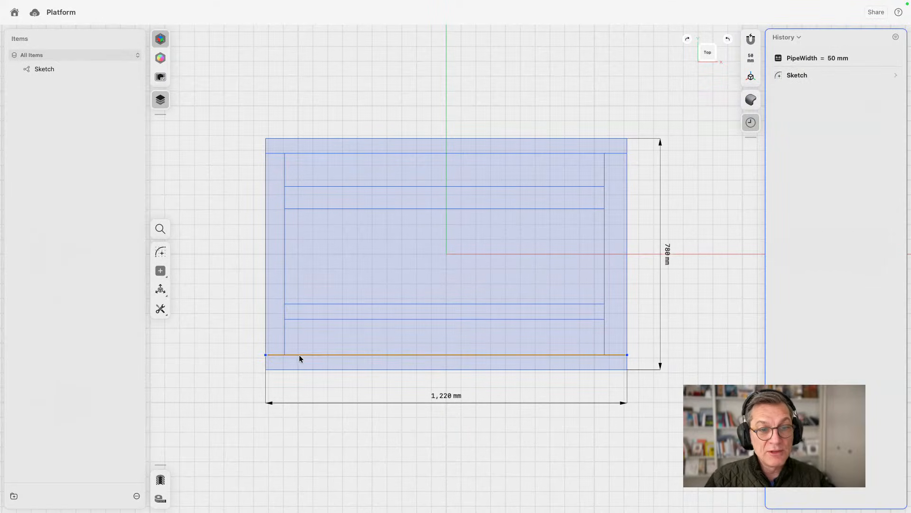
Step: Drive the spacing between the rectangle's lower long edge and the line just inside it with the PipeWidth variable
left_click(296, 370)
left_click(296, 370)
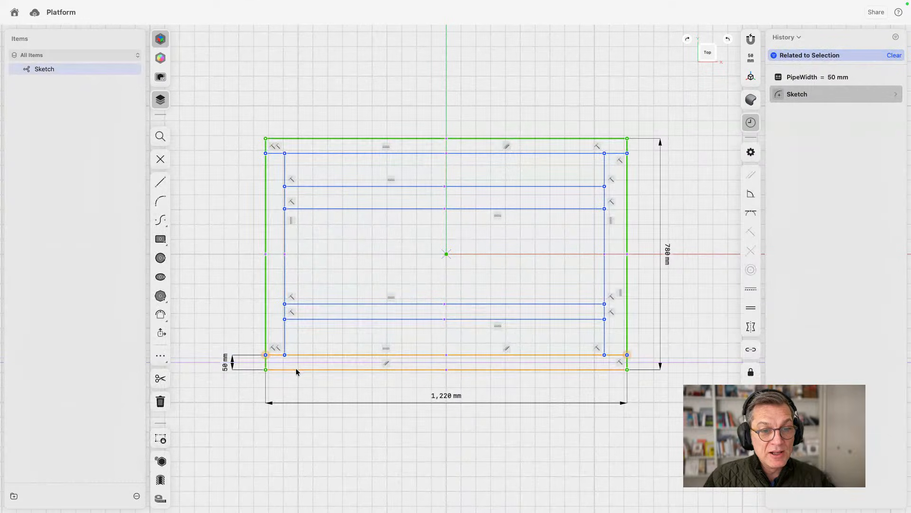
left_click(225, 364)
left_click(268, 363)
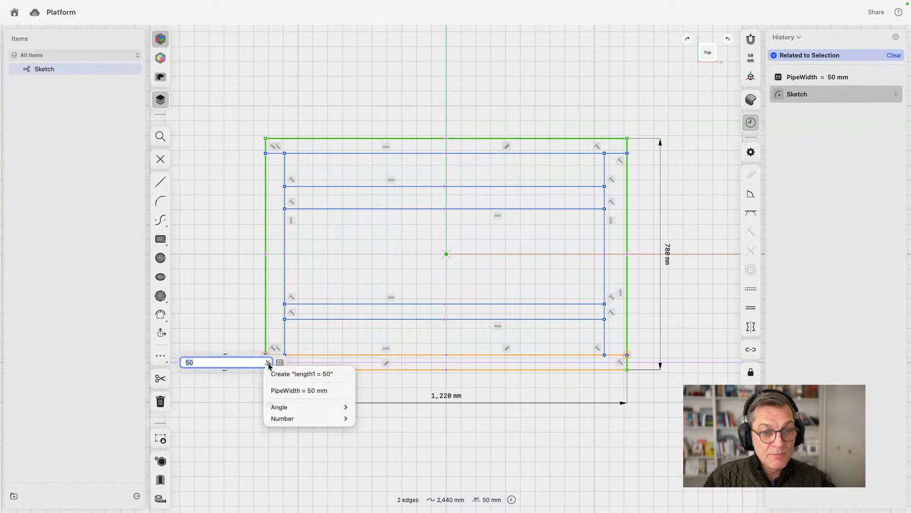
left_click(276, 390)
key("Return")
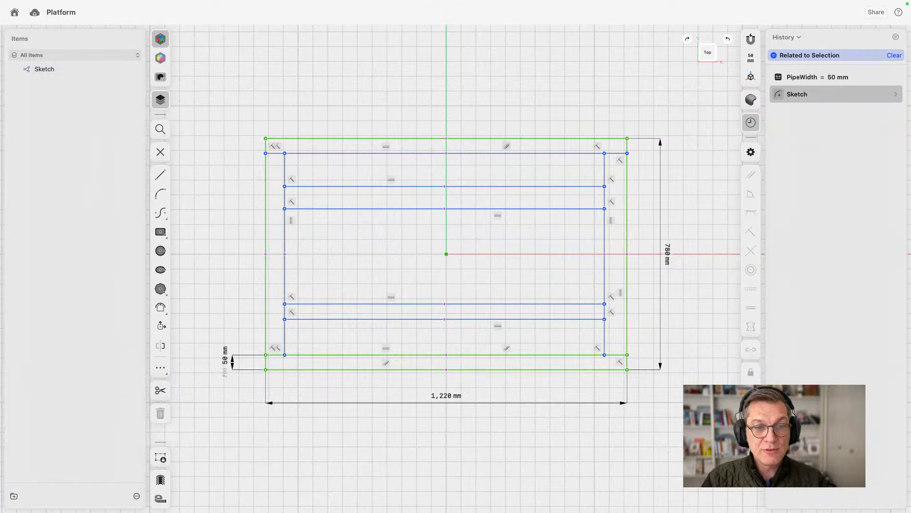
Step: Constrain the spacing between the rectangle's upper long edge and the line just inside it to the PipeWidth variable
left_click(311, 152)
left_click(302, 139)
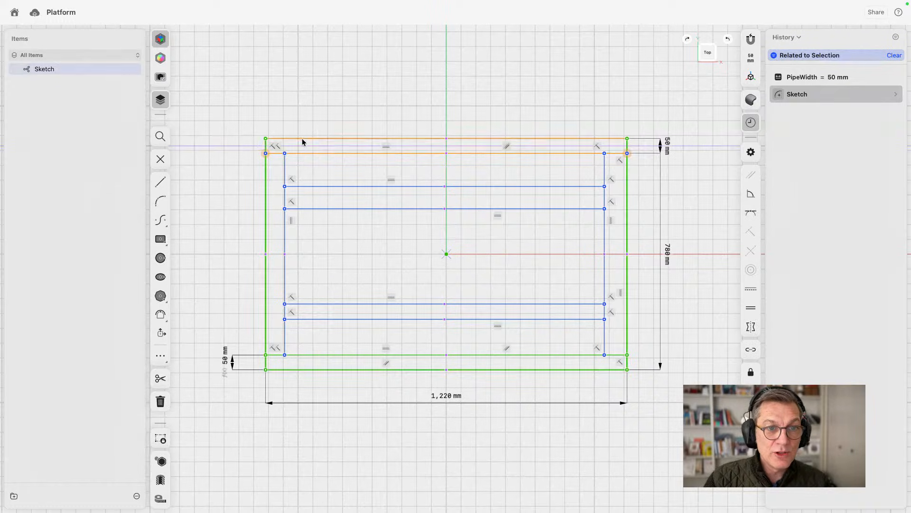
left_click(667, 148)
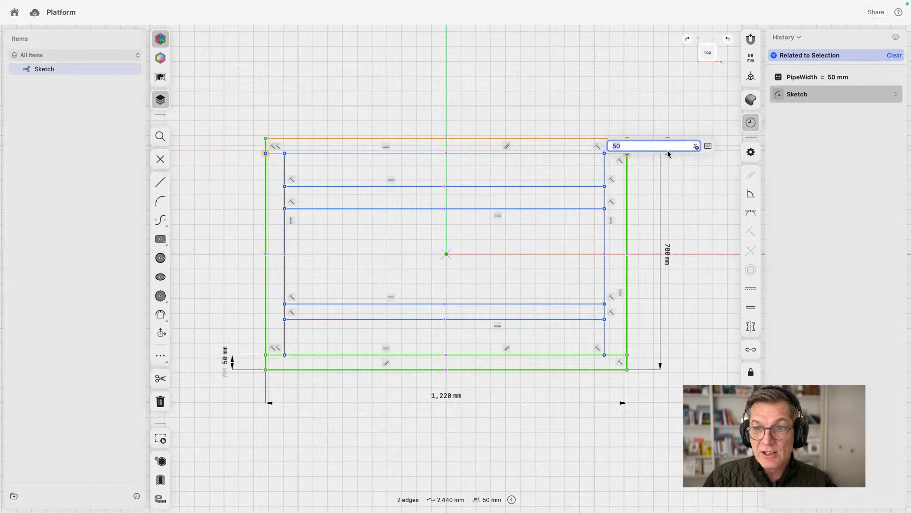
left_click(695, 146)
left_click(724, 175)
left_click(691, 193)
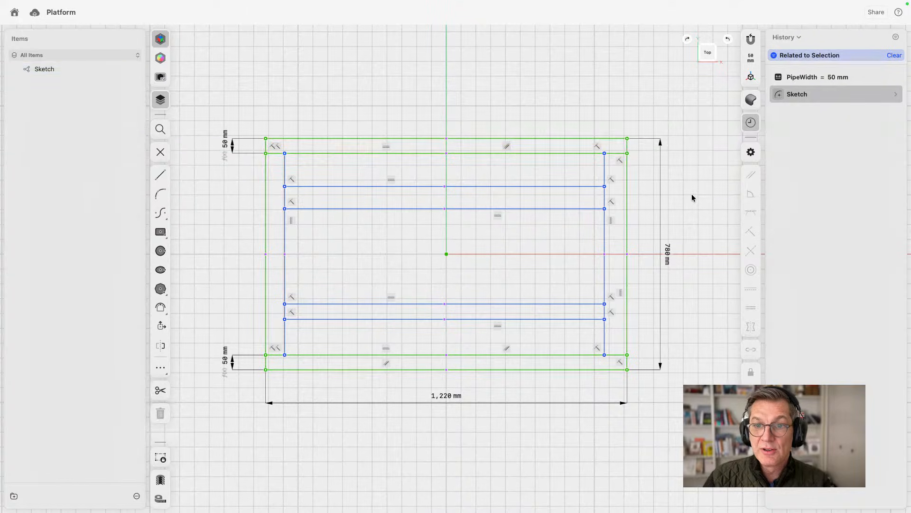
Step: Set the spacing of the upper pair of inner horizontal lines to the PipeWidth variable
left_click(320, 186)
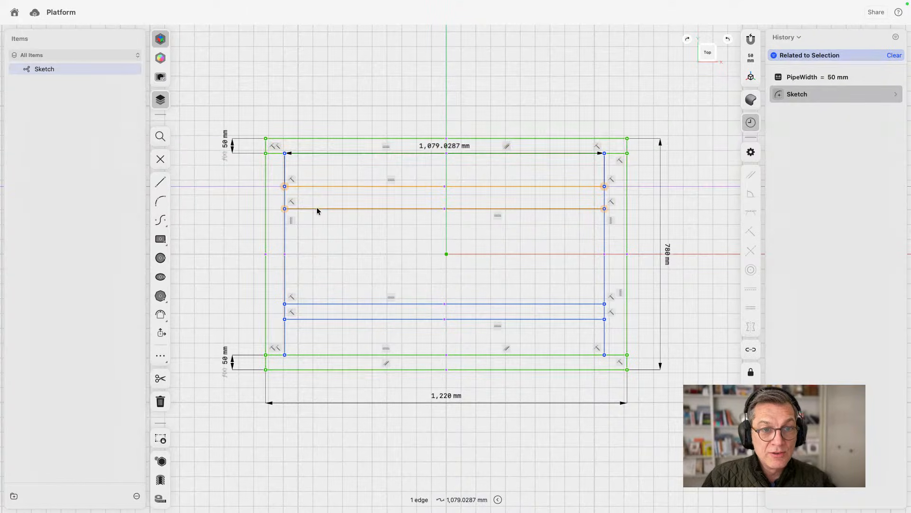
left_click(317, 209)
left_click(245, 209)
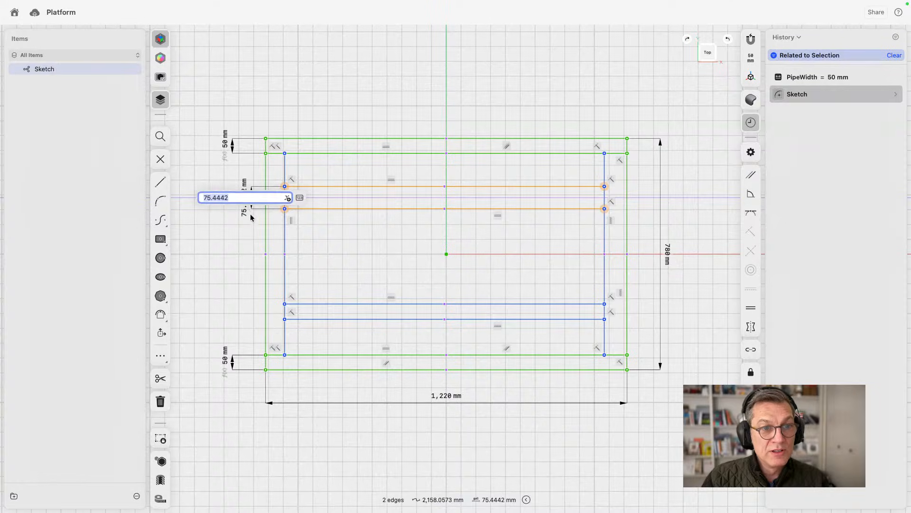
left_click(286, 198)
left_click(322, 225)
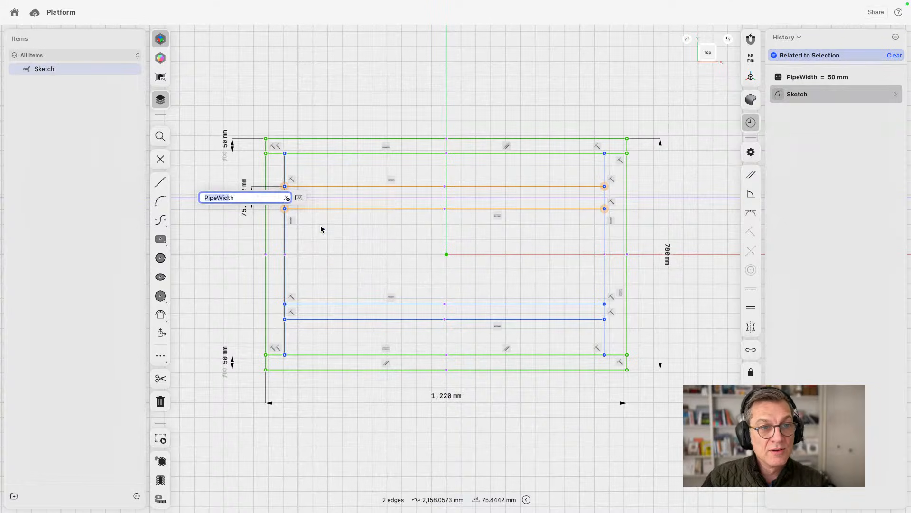
left_click(321, 229)
Step: Set the spacing of the lower pair of inner horizontal lines to the PipeWidth variable
left_click(333, 304)
left_click(331, 319)
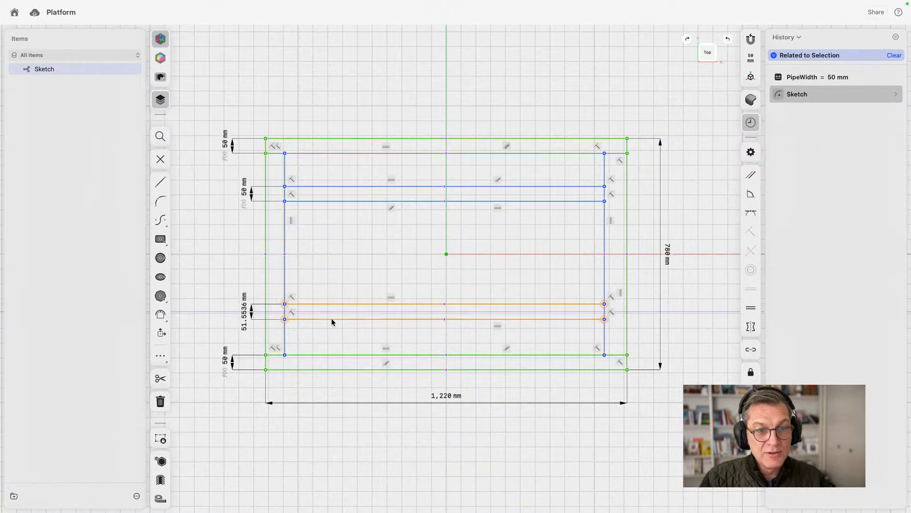
left_click(245, 317)
left_click(287, 312)
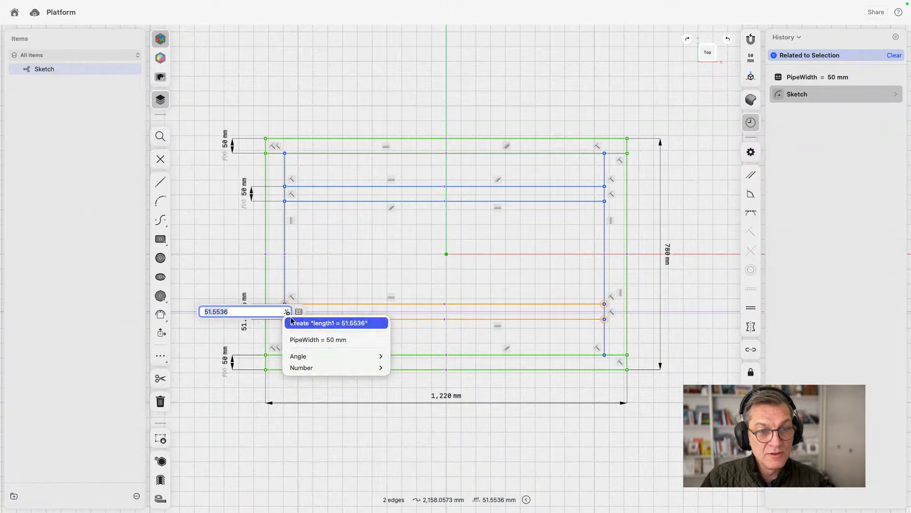
left_click(304, 340)
left_click(295, 230)
Step: Drive the spacing between the frame's left short edge and its adjacent inner vertical line with the PipeWidth variable
left_click(285, 228)
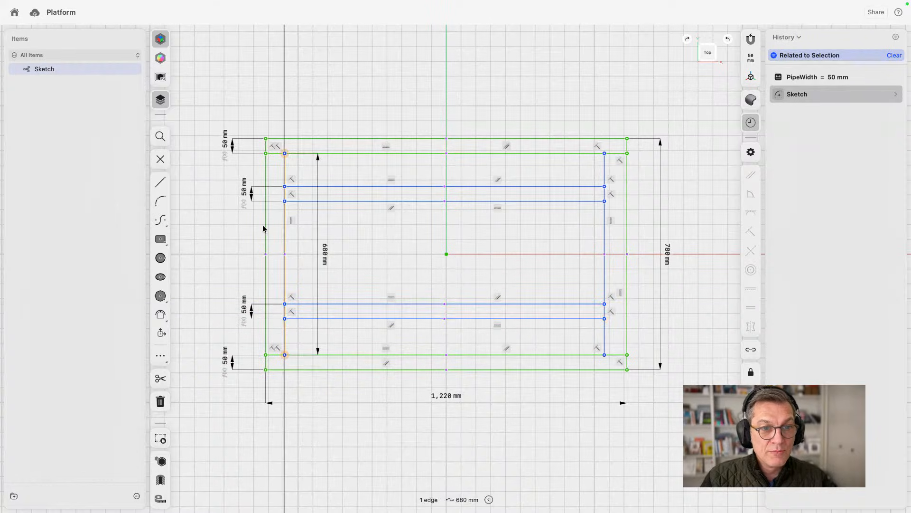
left_click(266, 220)
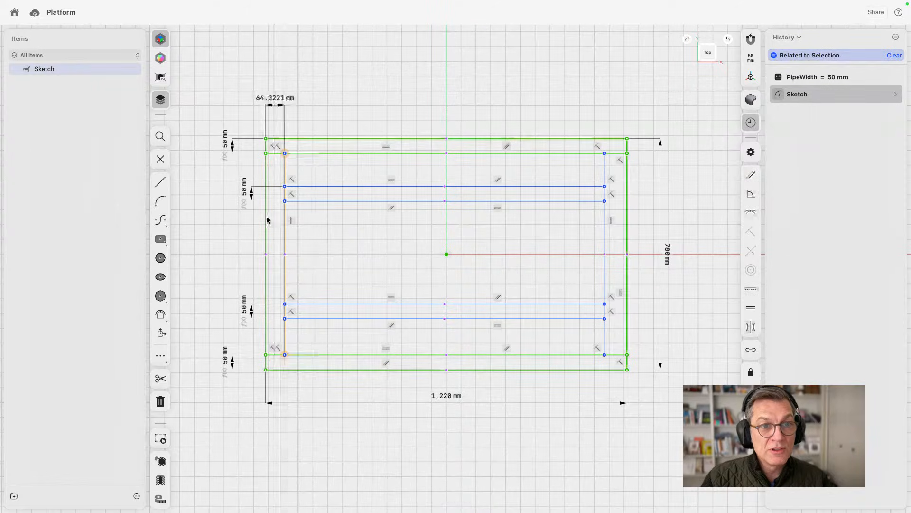
left_click(283, 100)
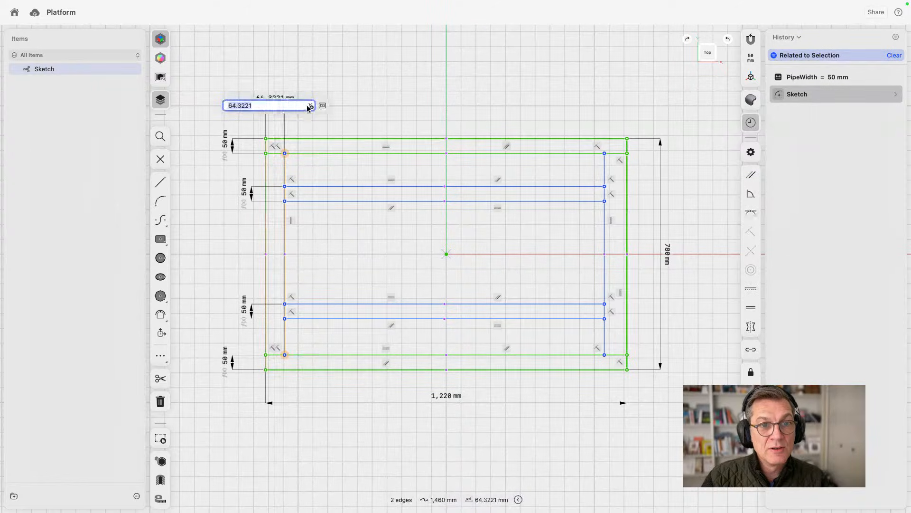
left_click(308, 106)
left_click(342, 133)
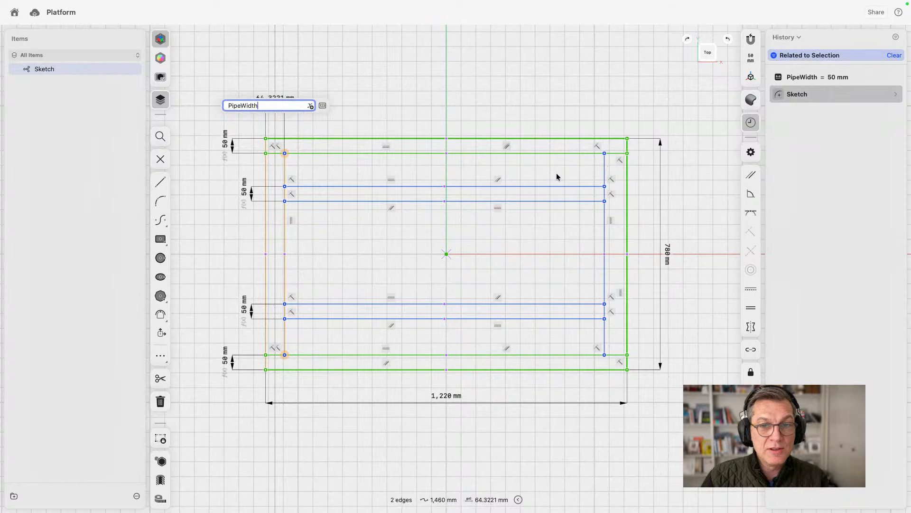
key("Return")
Step: Drive the spacing between the frame's right short edge and its adjacent inner vertical line with the PipeWidth variable
left_click(605, 172)
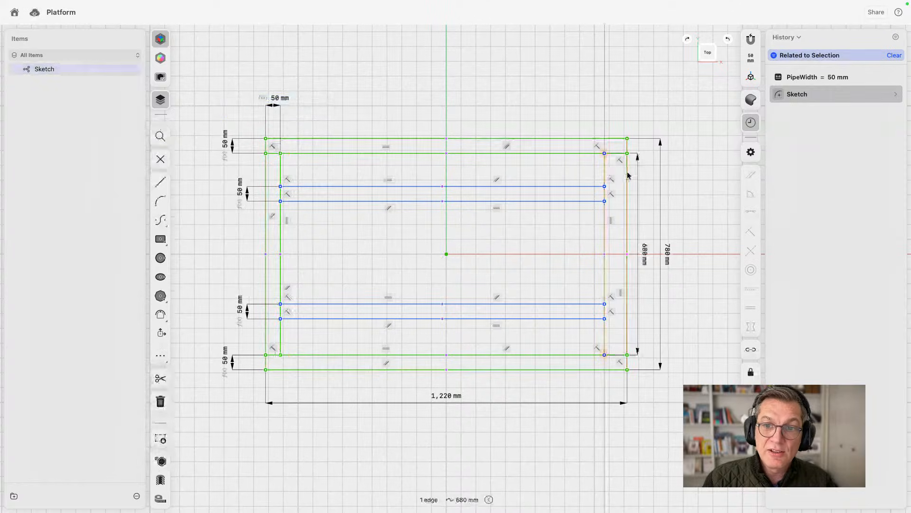
left_click(628, 176)
left_click(617, 396)
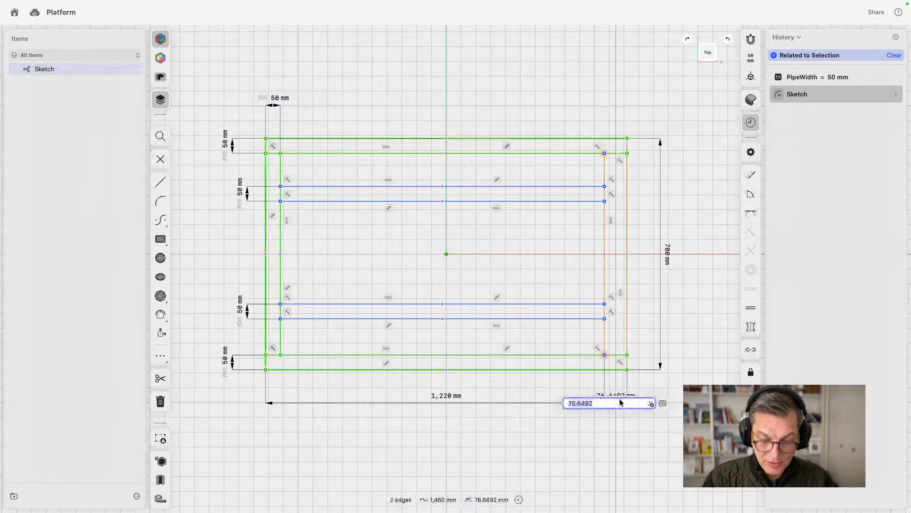
left_click(651, 404)
left_click(662, 432)
key("Return")
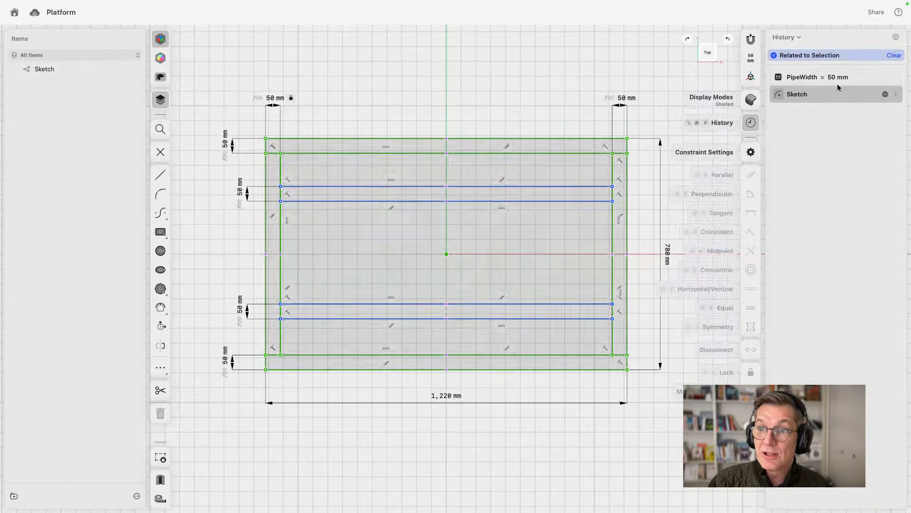
Step: Test the sketch with PipeWidth at 60 mm and 70 mm, and restore the variable to 50 mm
left_click(835, 77)
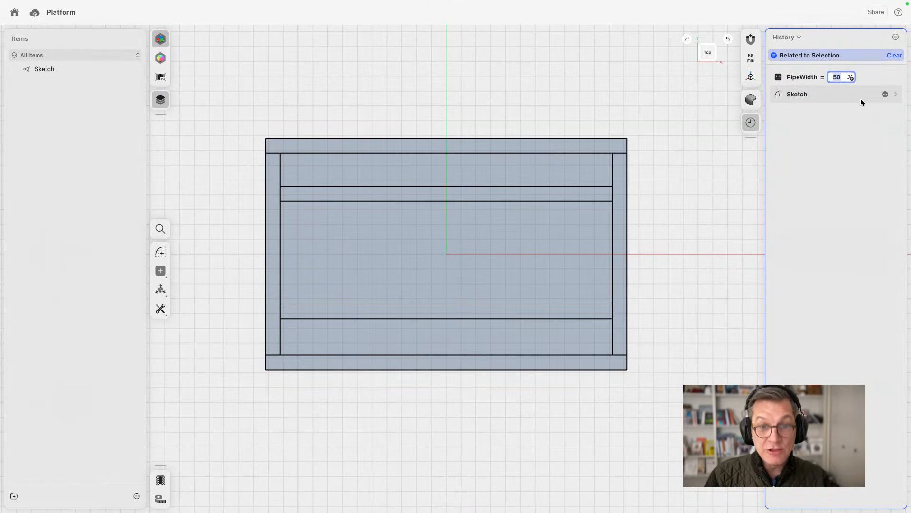
type("60")
key("Return")
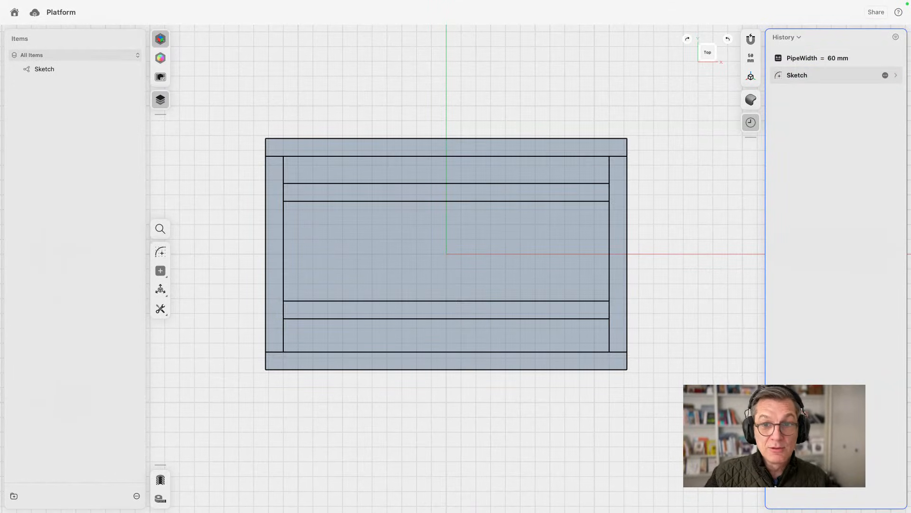
left_click(830, 61)
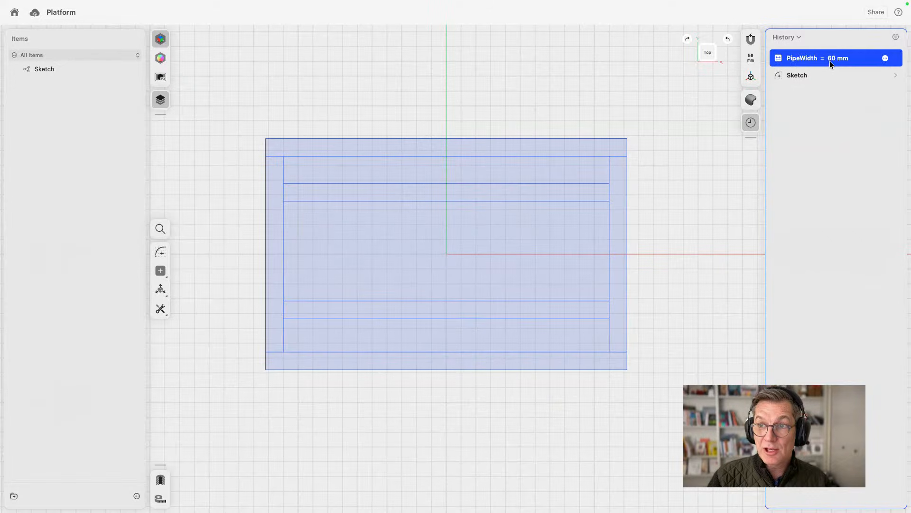
left_click(830, 59)
type("70")
key("Return")
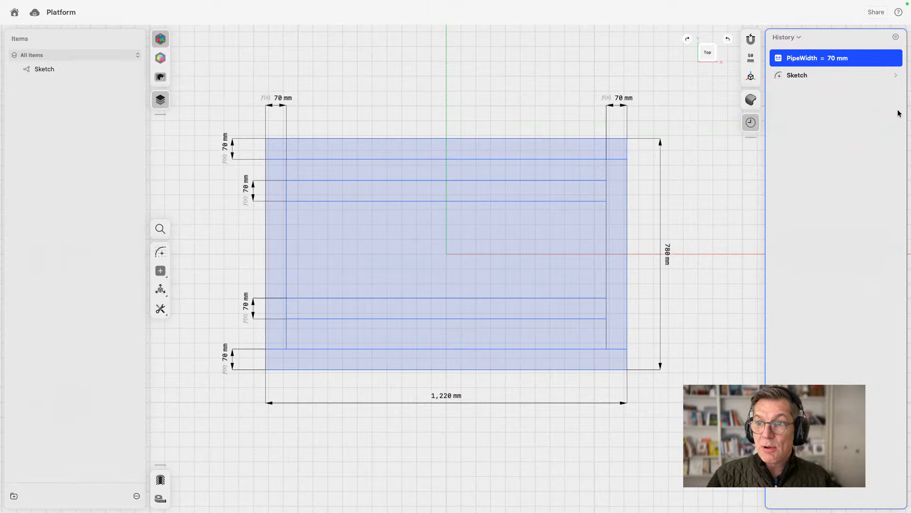
left_click(835, 58)
type("50")
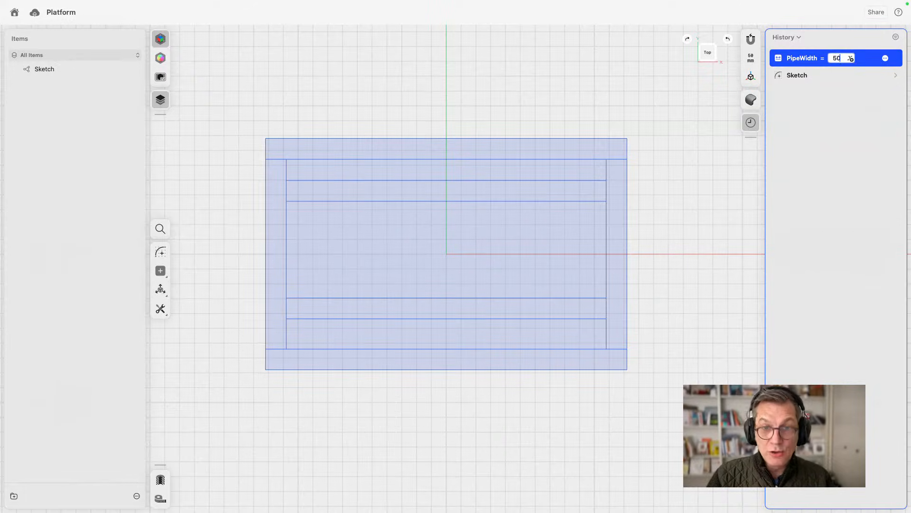
key("Return")
left_click(698, 195)
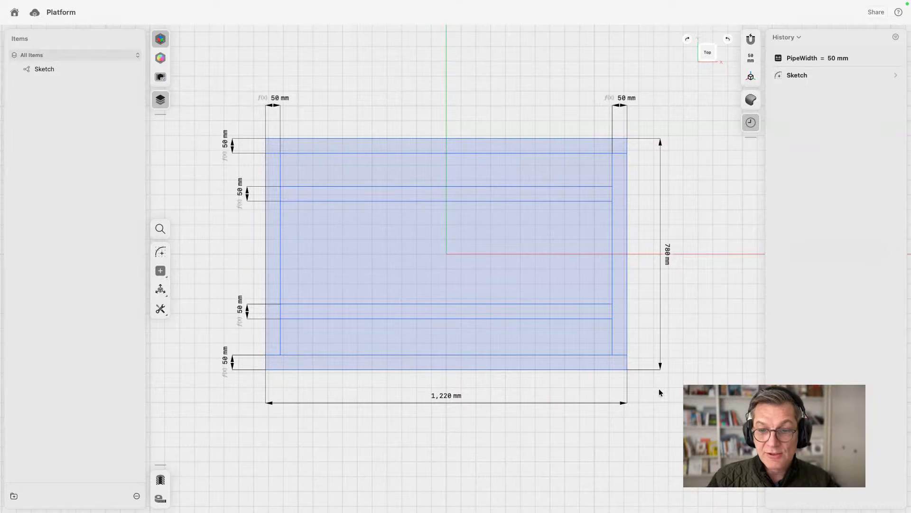
Step: Extrude the two outer and two inner long strips one-sided by the PipeWidth variable, and show the hidden sketch again
right_click_drag(636, 426, 560, 337)
left_click(378, 340)
left_click(418, 303)
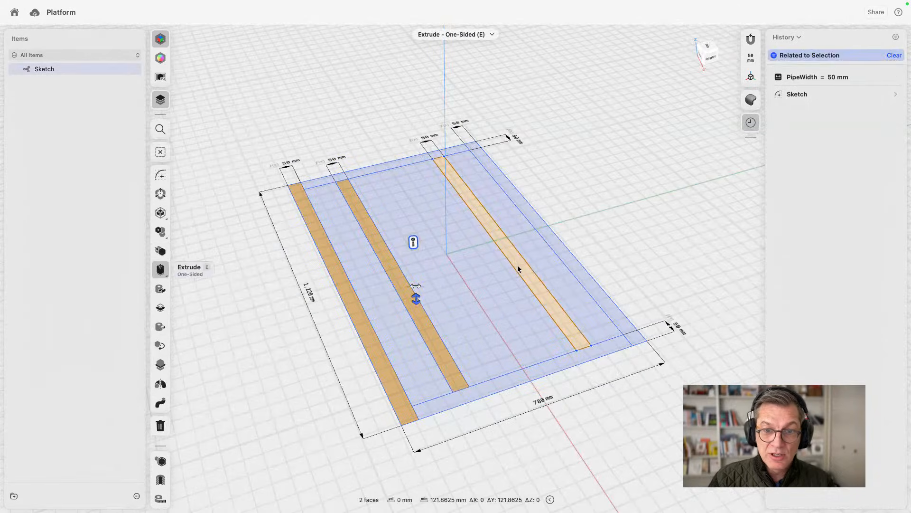
left_click(520, 262)
left_click(561, 249)
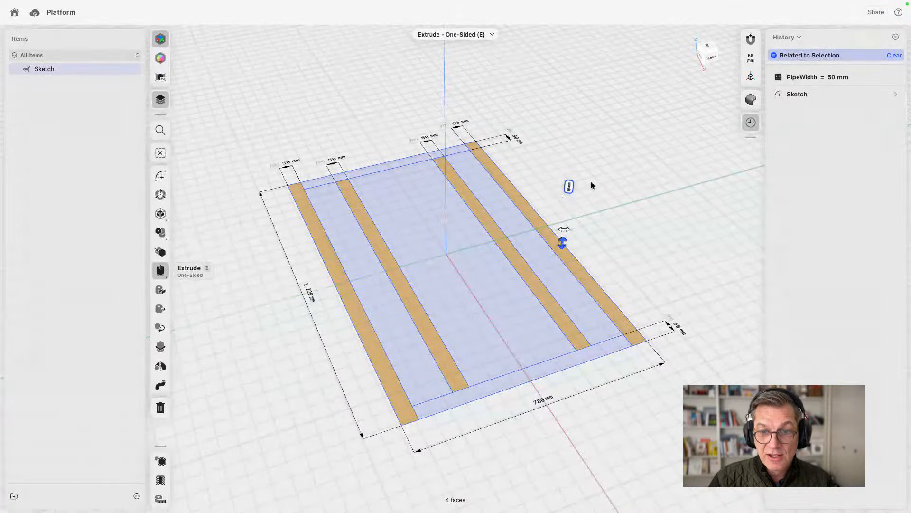
left_click_drag(562, 242, 567, 198)
left_click(563, 227)
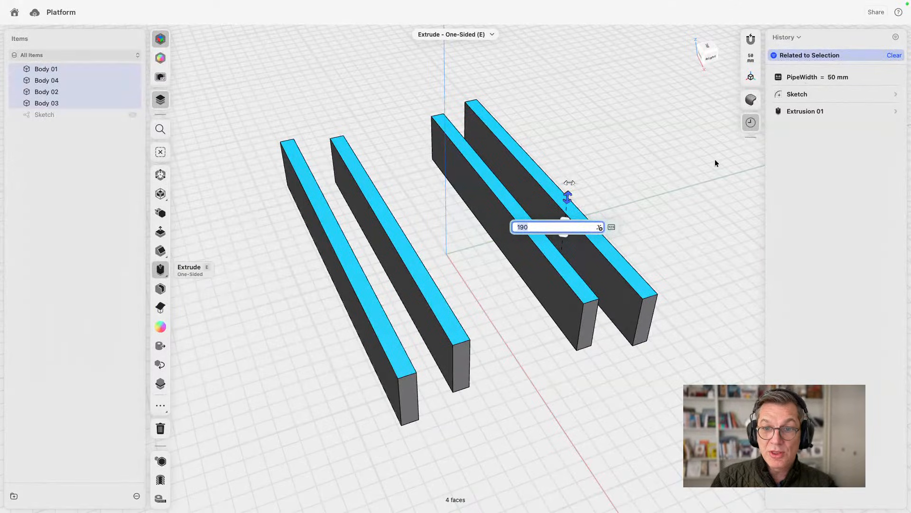
left_click(599, 228)
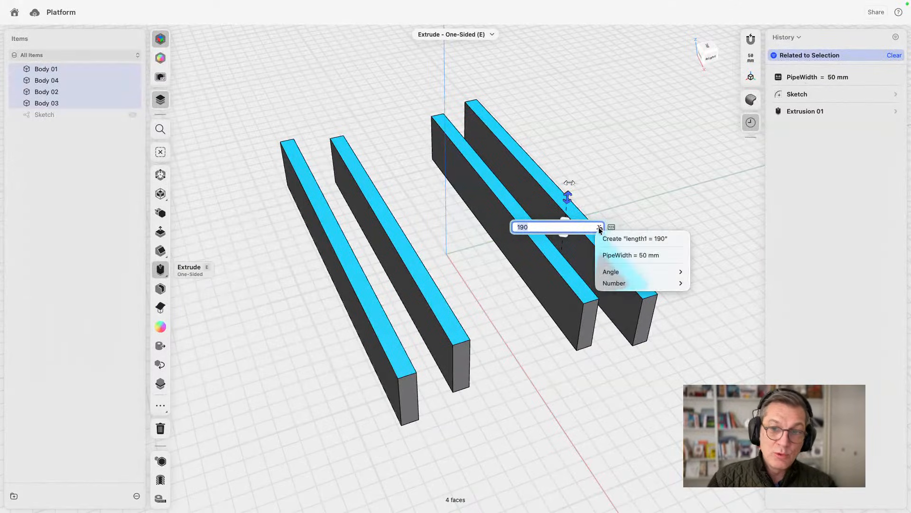
left_click(610, 256)
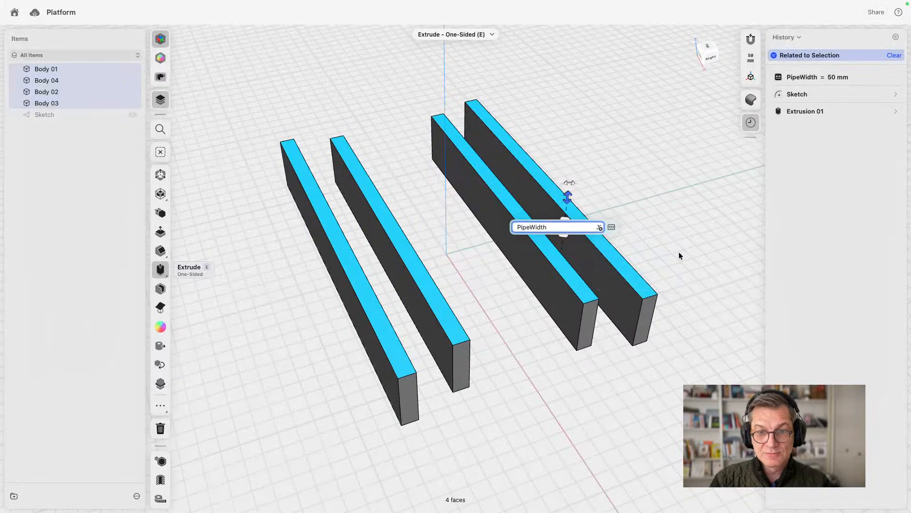
key("Return")
left_click(376, 108)
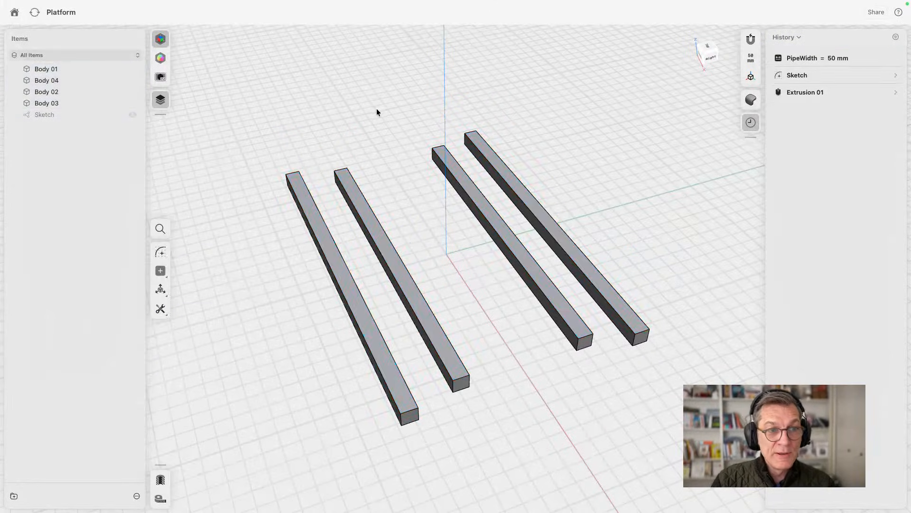
left_click(132, 114)
right_click_drag(458, 124, 583, 94)
Step: Test the extruded members with PipeWidth at 30 mm, and restore the variable to 50 mm
left_click(831, 58)
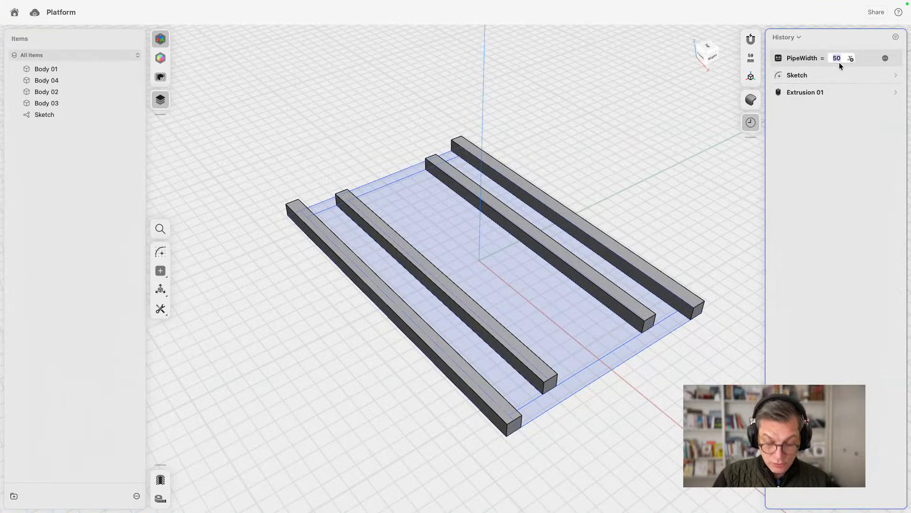
type("30")
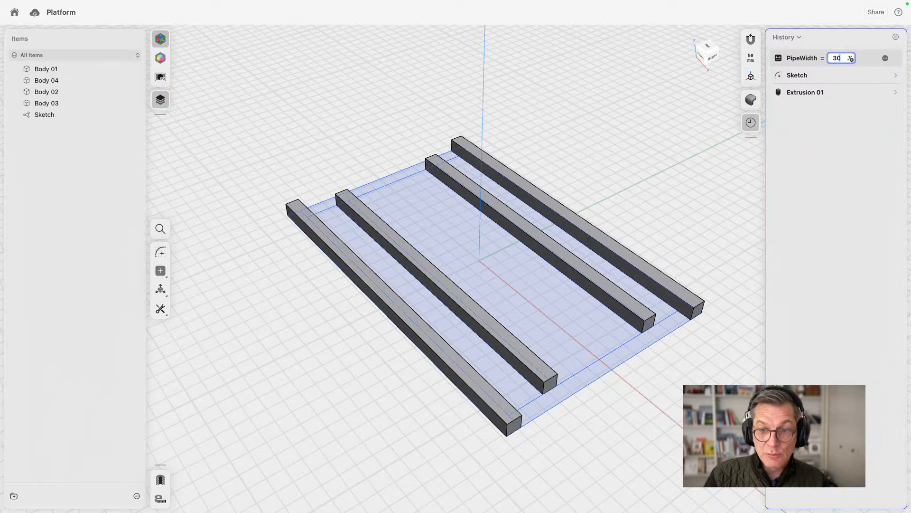
key("Return")
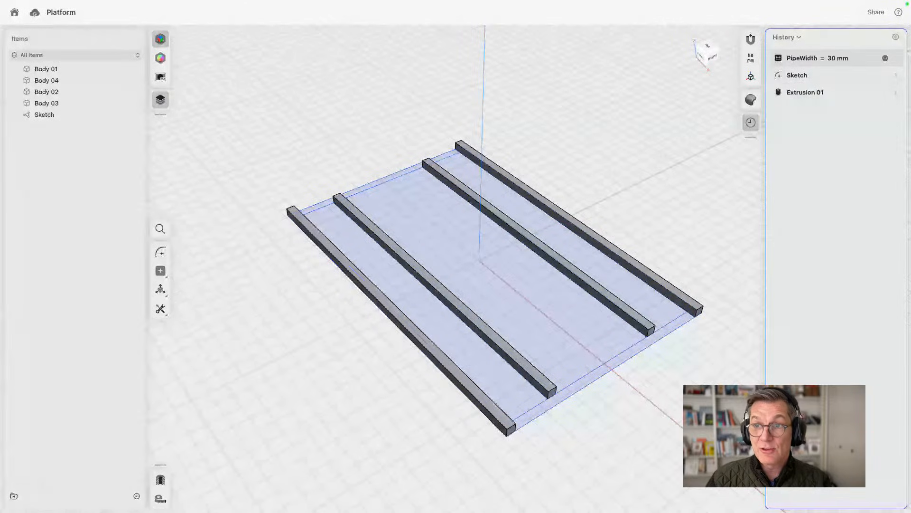
left_click(832, 58)
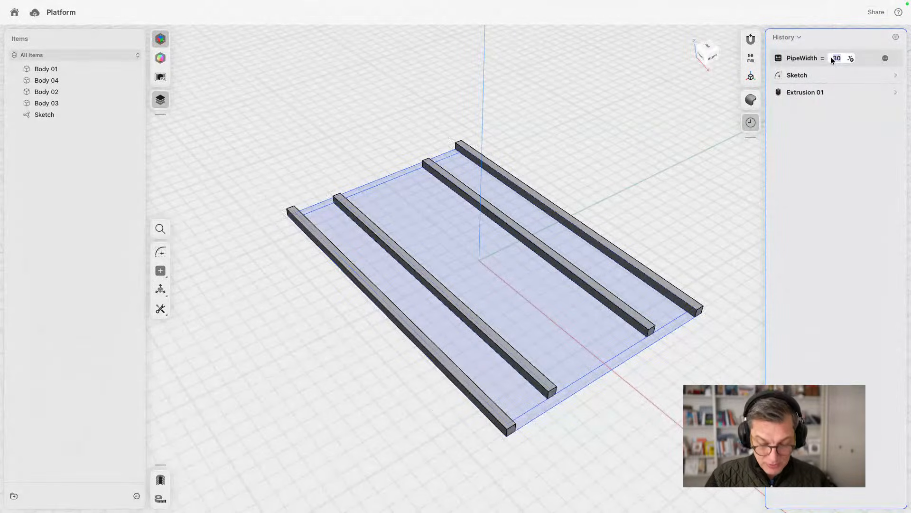
type("50")
key("Return")
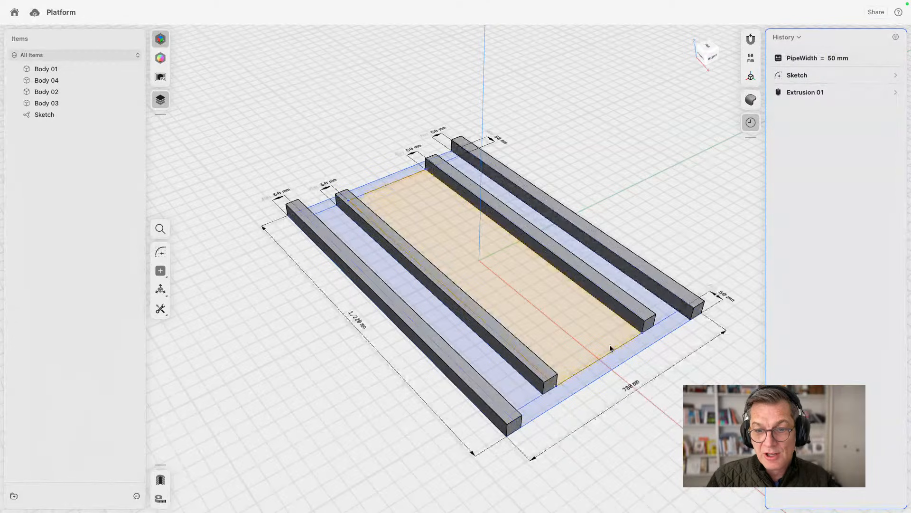
Step: Extrude the two short end strips of the frame one-sided by the PipeWidth variable, and hide the sketch
left_click(597, 369)
mouse_move(439, 285)
right_mouse_down()
mouse_move(291, 323)
mouse_move(351, 264)
right_mouse_up()
left_click(350, 249)
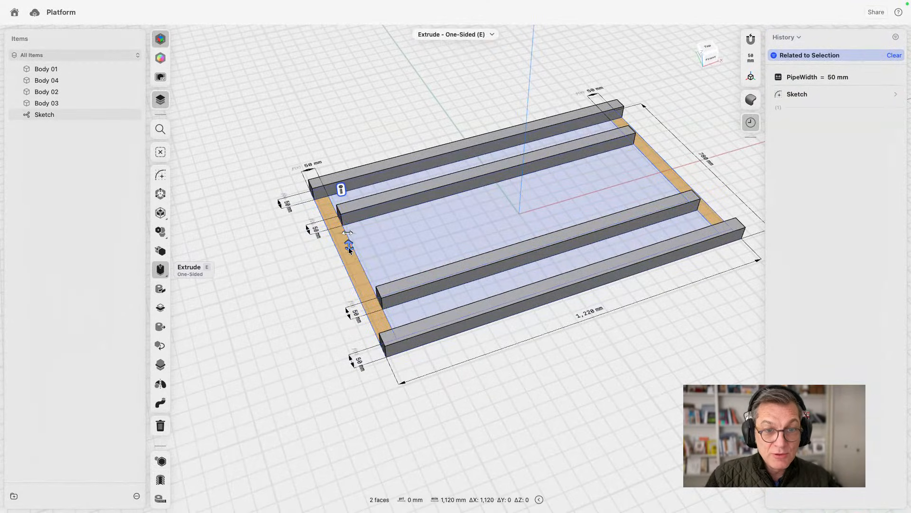
left_click_drag(349, 249, 340, 204)
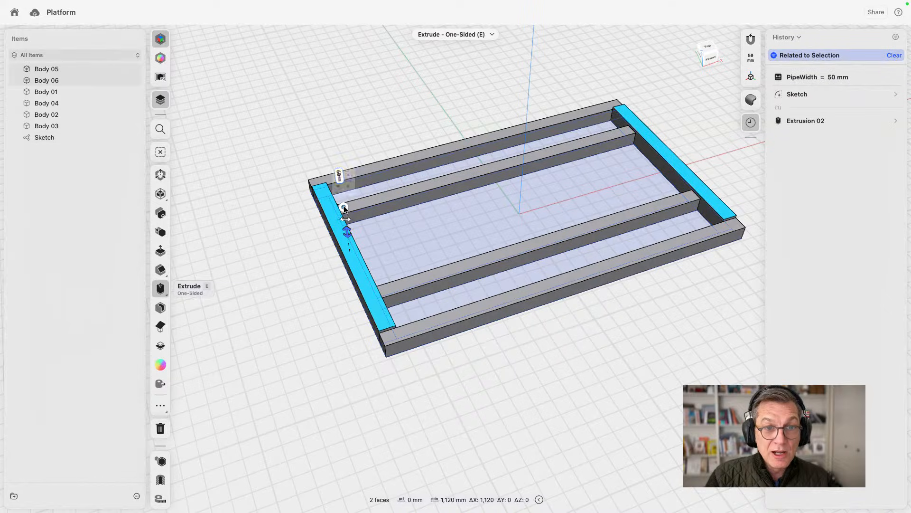
left_click(385, 180)
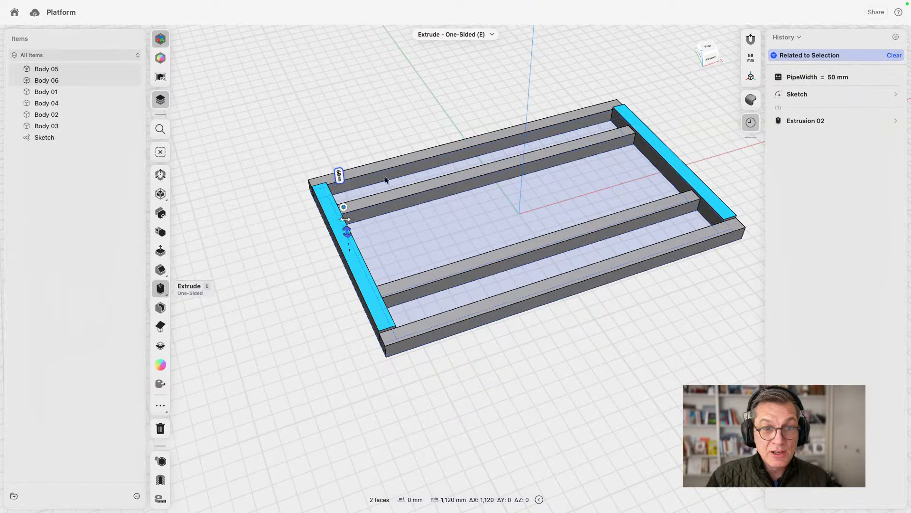
left_click(339, 175)
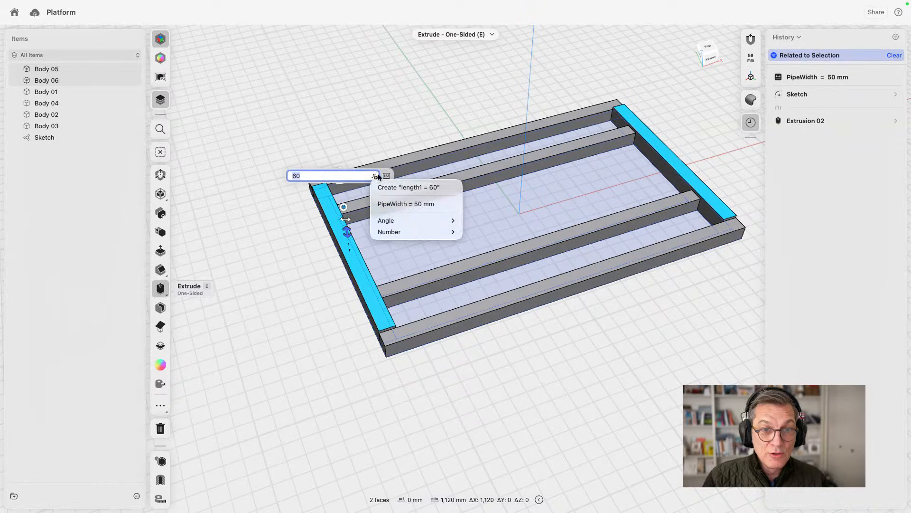
left_click(409, 204)
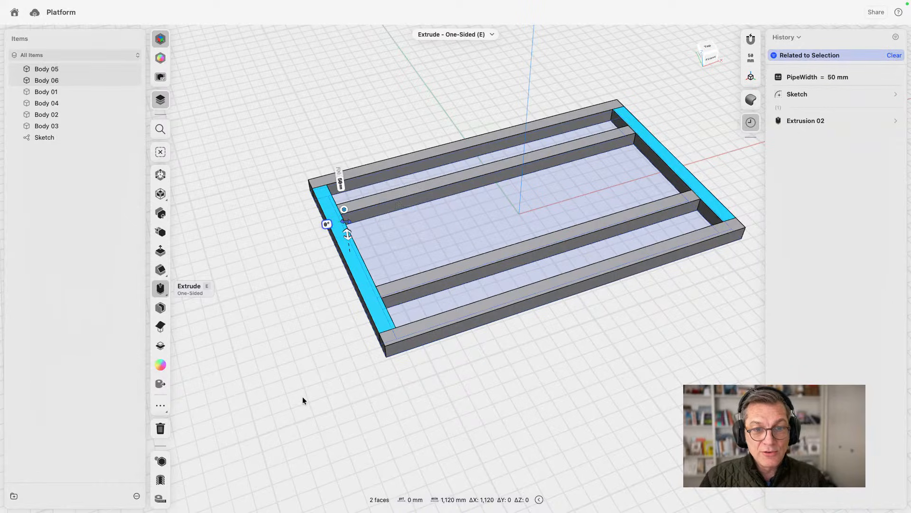
left_click(293, 365)
right_click_drag(340, 350, 288, 345)
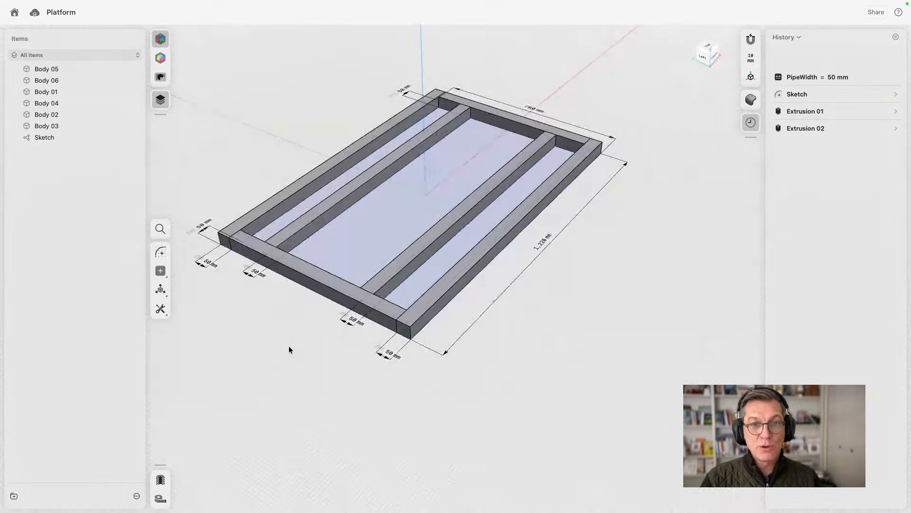
middle_click_drag(287, 348, 332, 388)
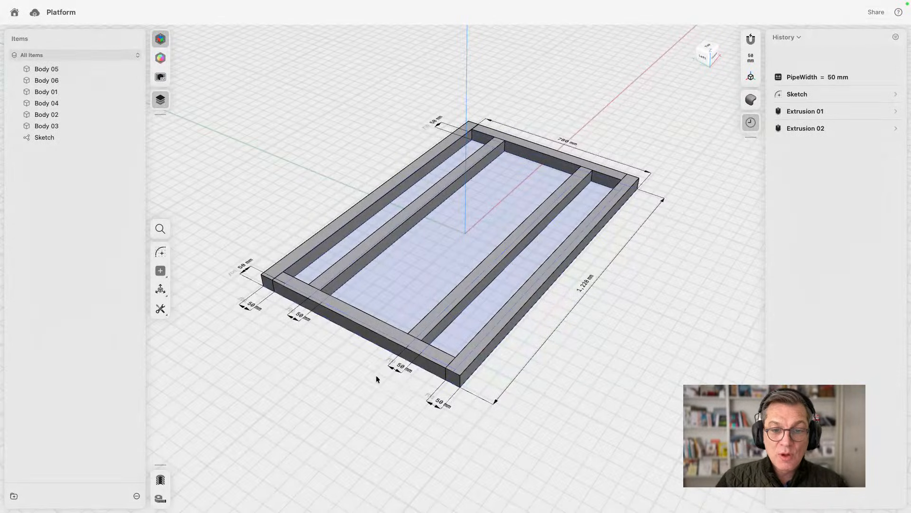
mouse_move(552, 432)
right_mouse_down()
mouse_move(548, 361)
mouse_move(551, 430)
right_mouse_up()
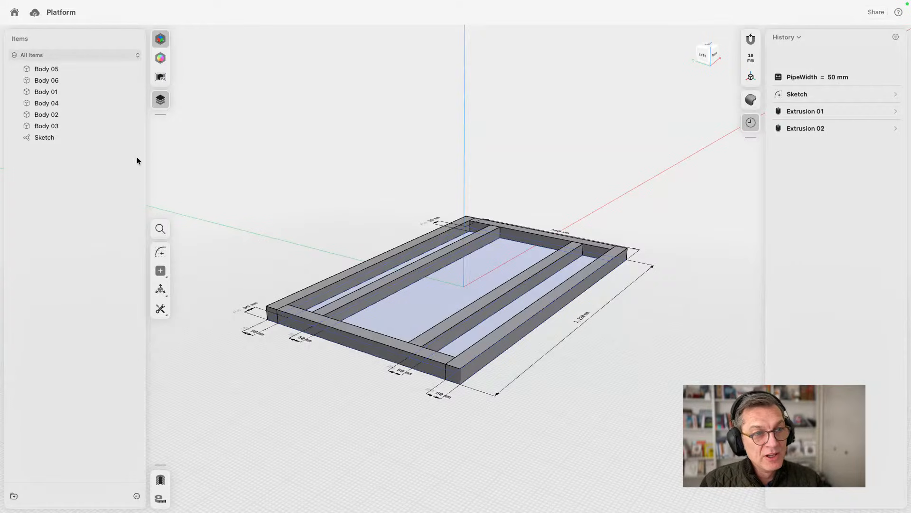
left_click(132, 138)
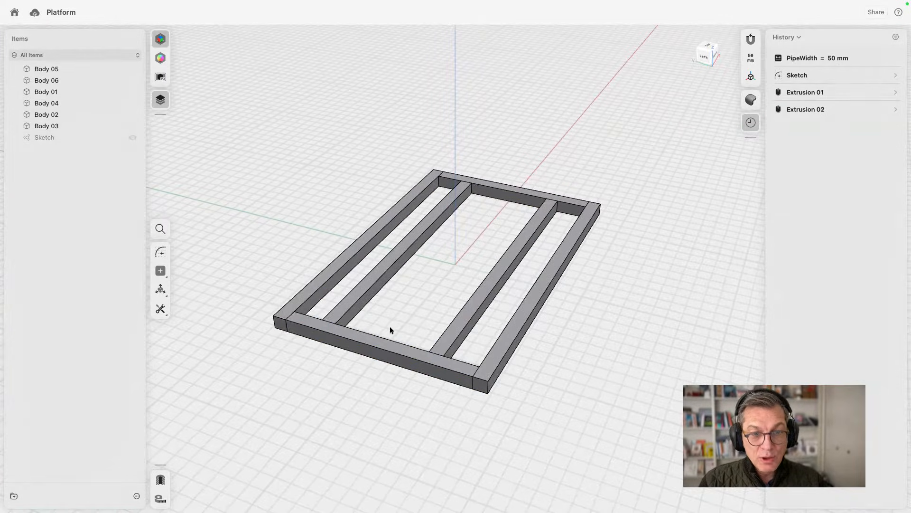
Step: Hide the two short end members to inspect the four long members on their own, and show them again
left_click(386, 344)
left_click(496, 189)
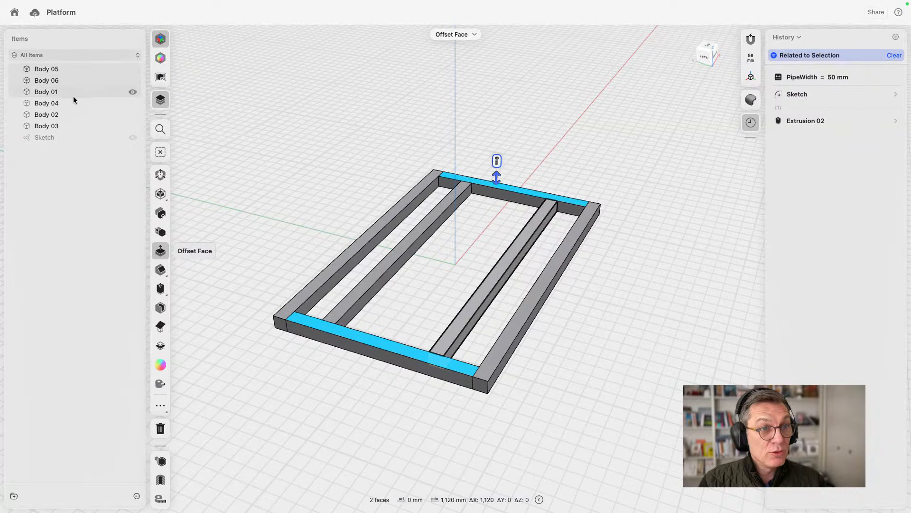
left_click(132, 80)
left_click(133, 68)
left_click(244, 123)
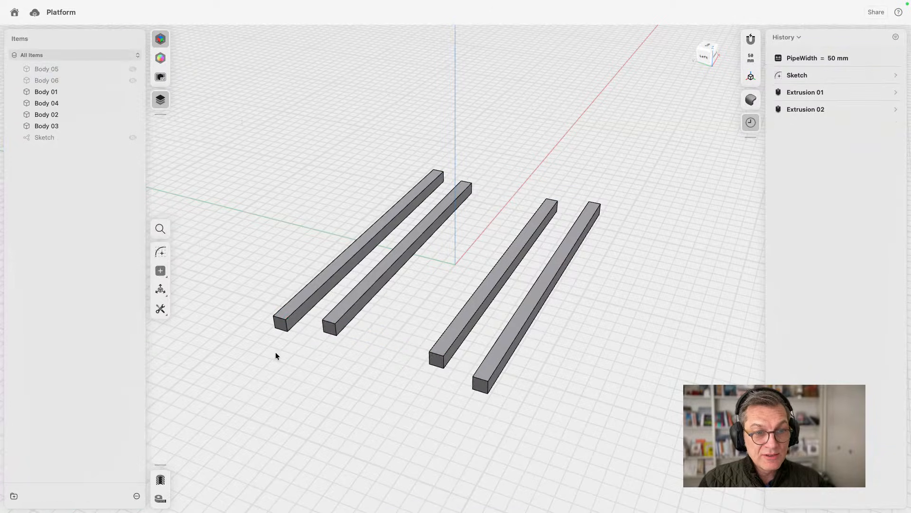
right_click_drag(276, 352, 288, 329)
right_click_drag(471, 269, 408, 286)
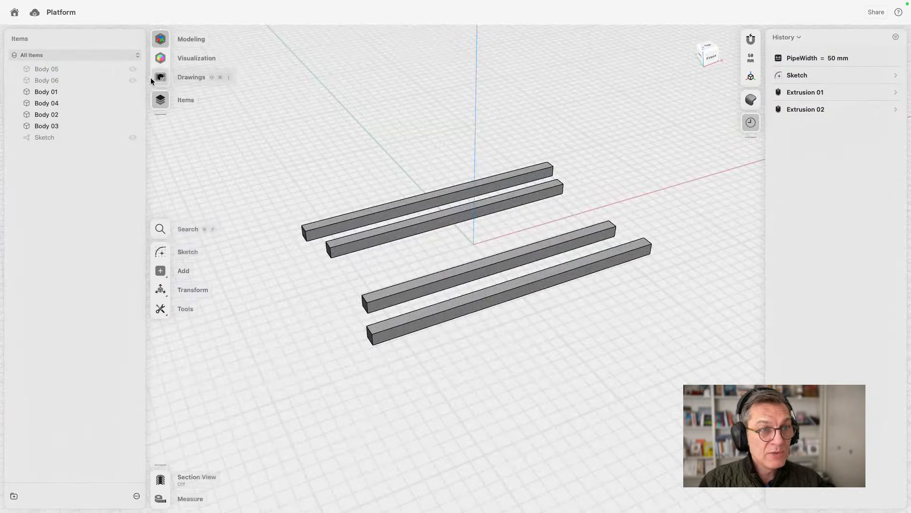
left_click(132, 69)
left_click(133, 80)
Step: Fillet the lengthwise edges of all six frame members by 6 mm, creating a new length variable for the radius
right_click_drag(411, 115, 465, 183)
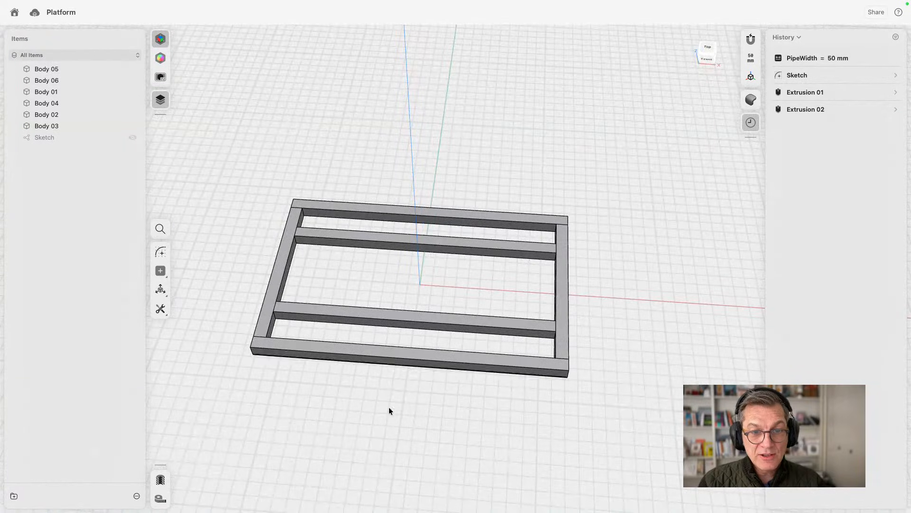
left_click_drag(351, 420, 388, 411)
key("Tab")
key("Tab")
key("Tab")
key("Tab")
key("Tab")
right_click_drag(443, 403, 477, 151)
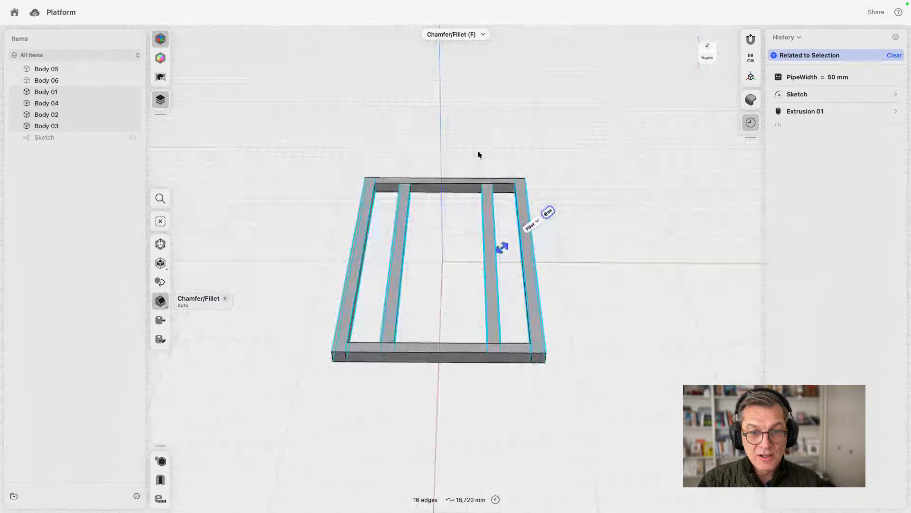
left_click_drag(471, 140, 423, 387)
key("Tab")
key("Tab")
key("Tab")
right_click_drag(414, 385, 436, 238)
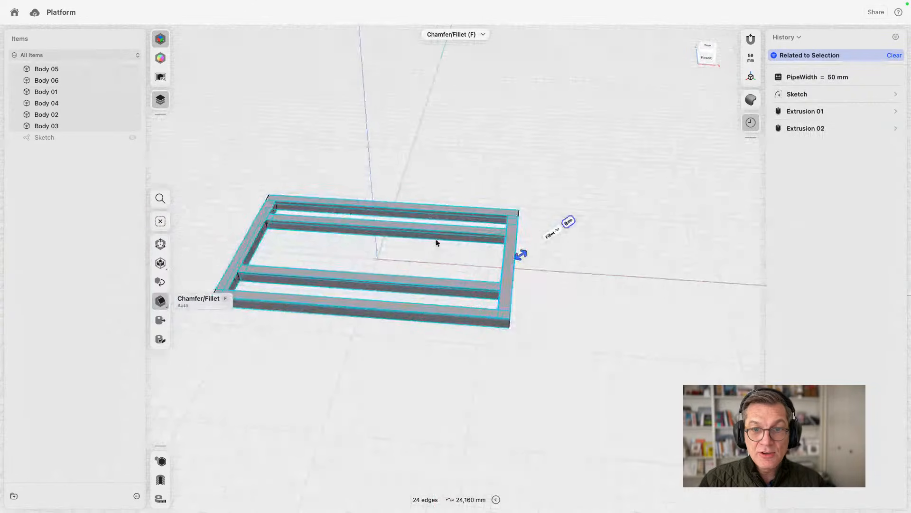
left_click(569, 223)
type("6")
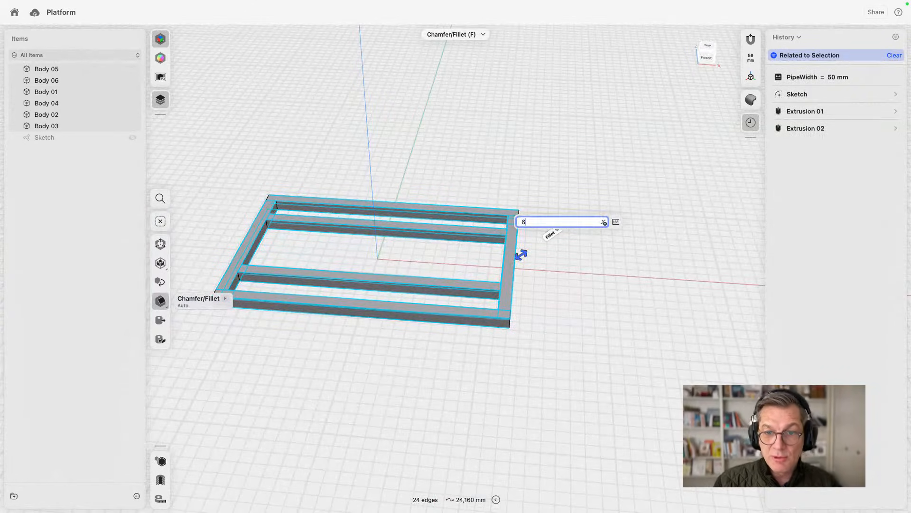
left_click(604, 222)
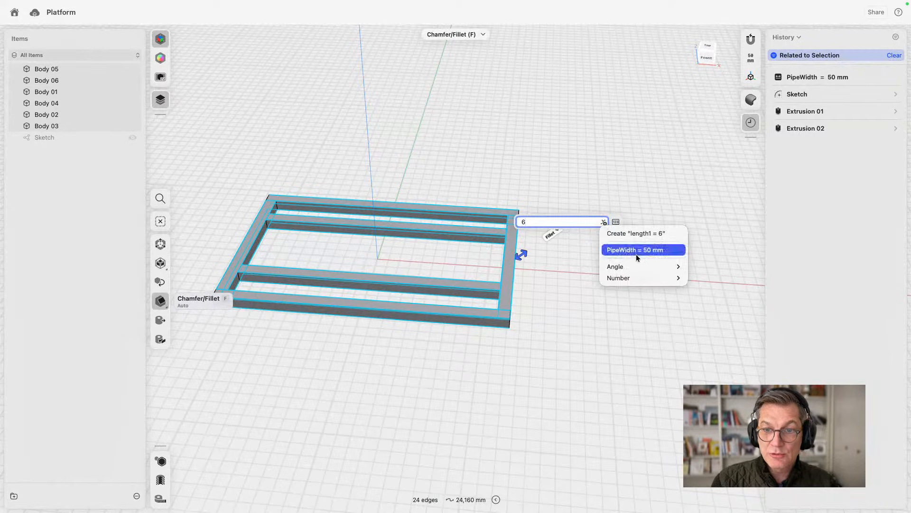
left_click(640, 234)
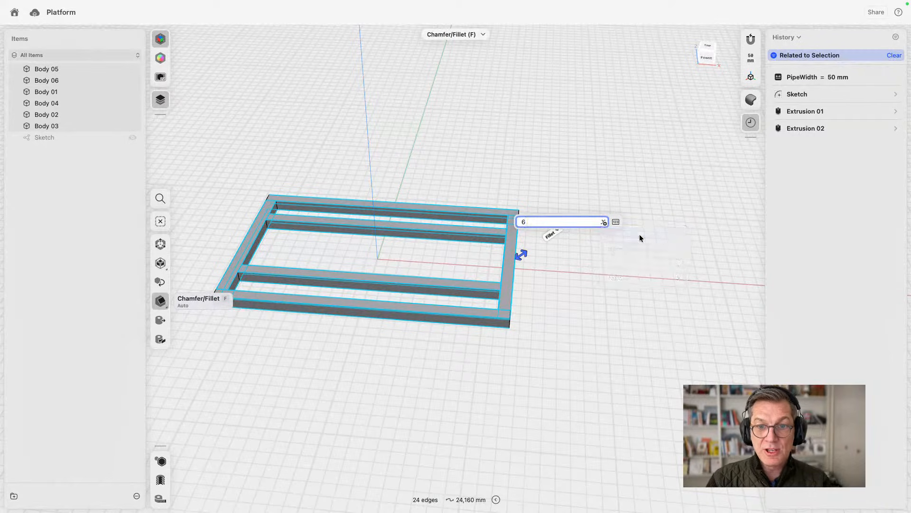
key("Return")
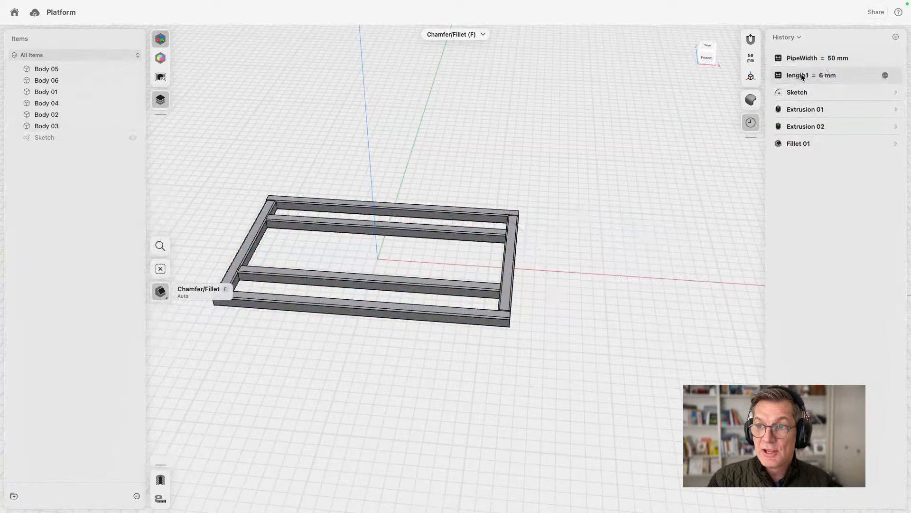
Step: Rename the 6 mm length1 variable to PipeFillet, updating its references
left_click(885, 75)
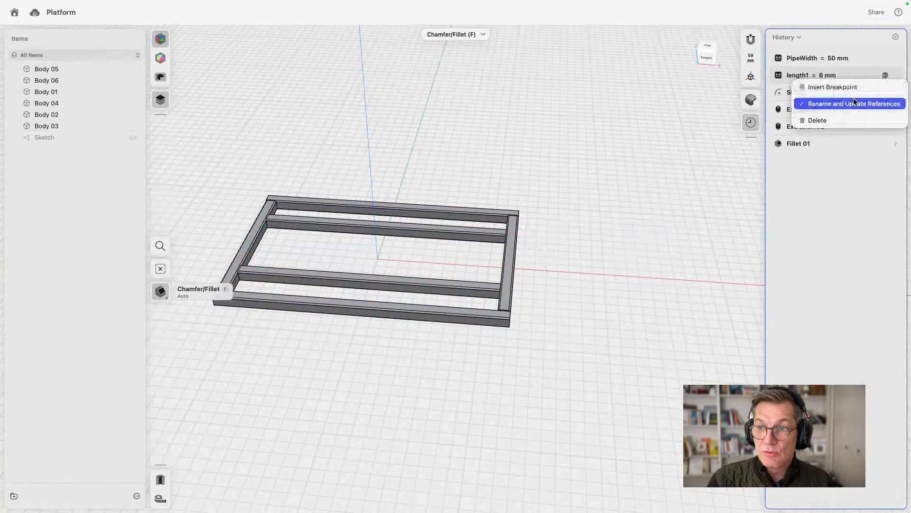
left_click(875, 102)
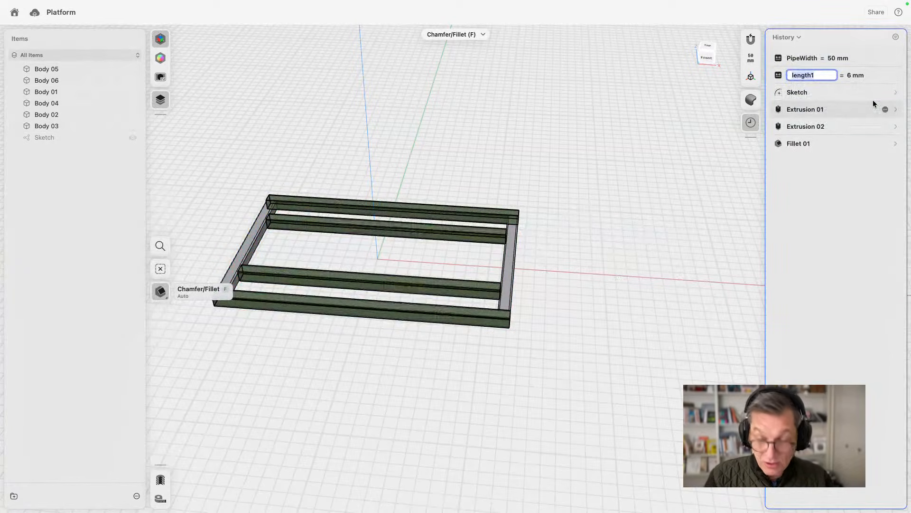
type("P")
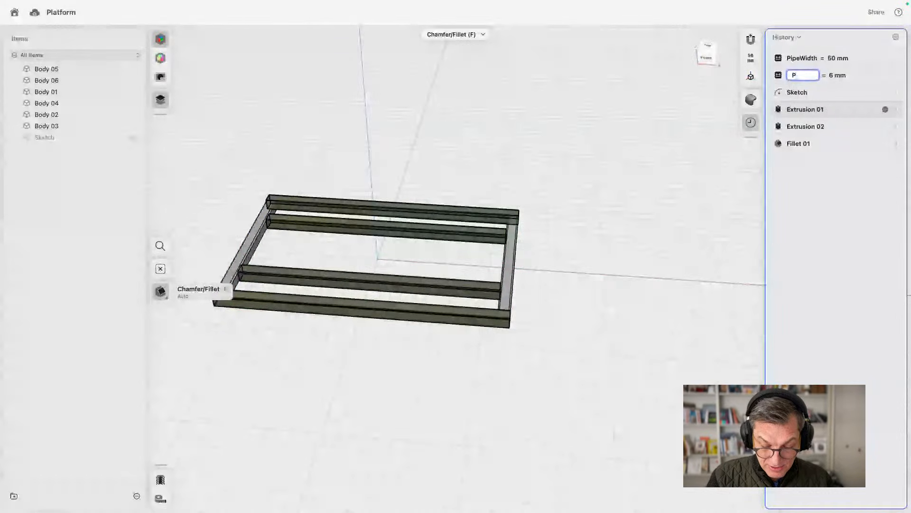
type("ipeFillet")
key("Return")
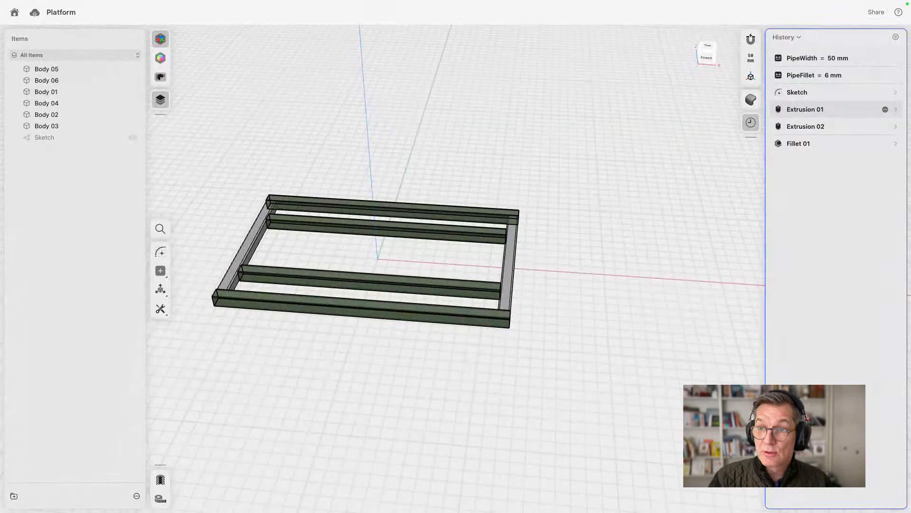
Step: Rename the PipeWidth variable to PipeDiamter, updating its references, and clear the selection
left_click(799, 58)
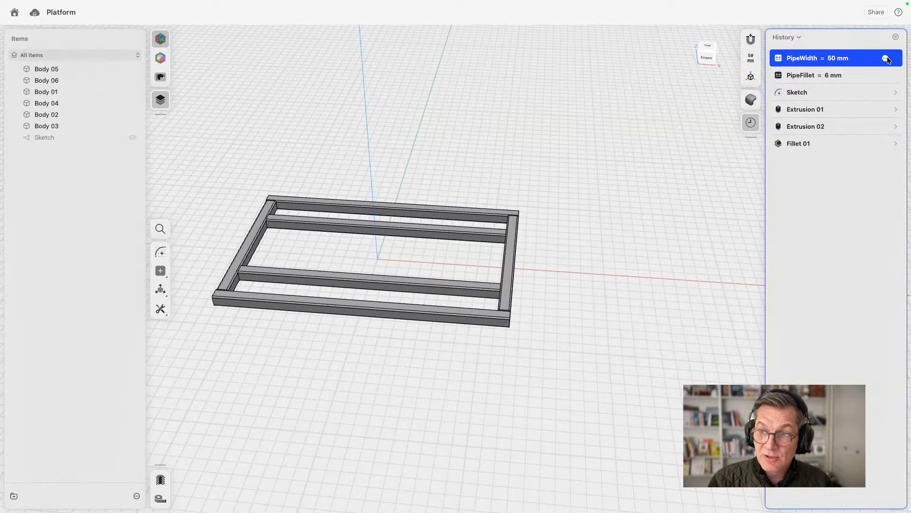
left_click(885, 58)
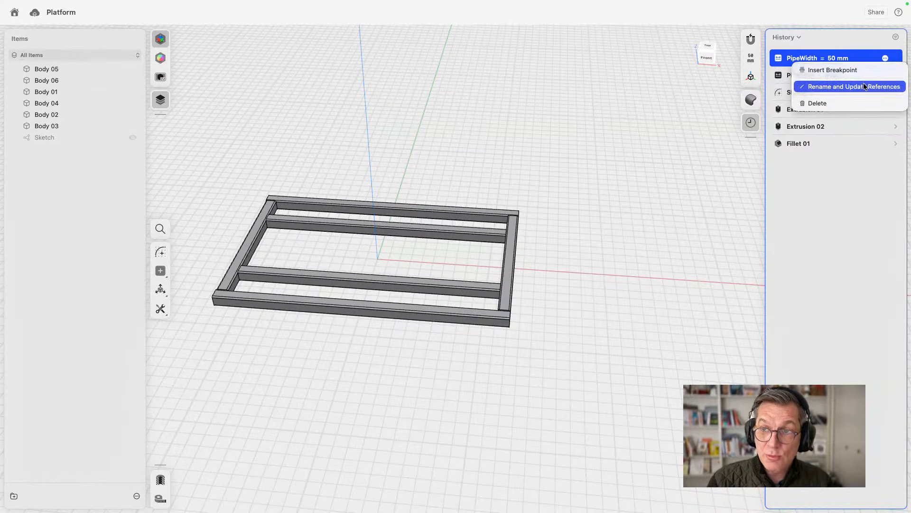
left_click(864, 84)
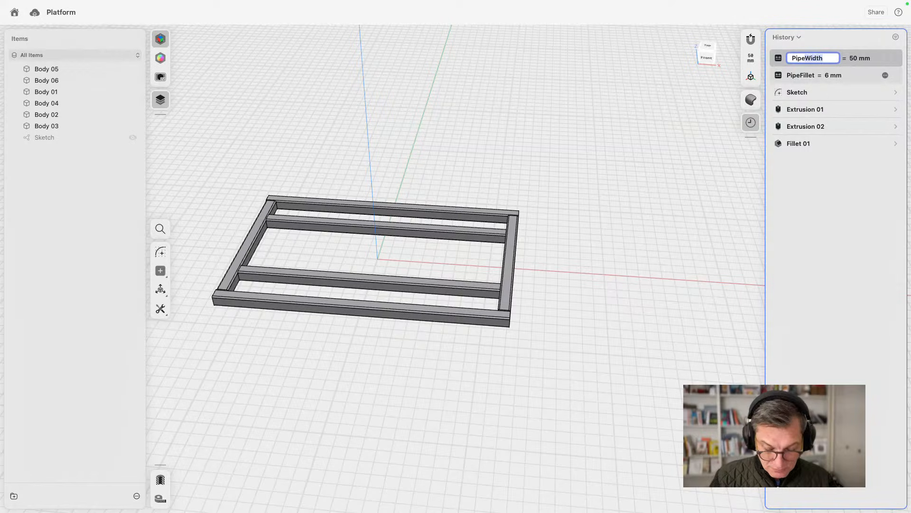
key("BackSpace")
key("BackSpace")
key("BackSpace")
key("BackSpace")
key("BackSpace")
type("Diamter")
key("Return")
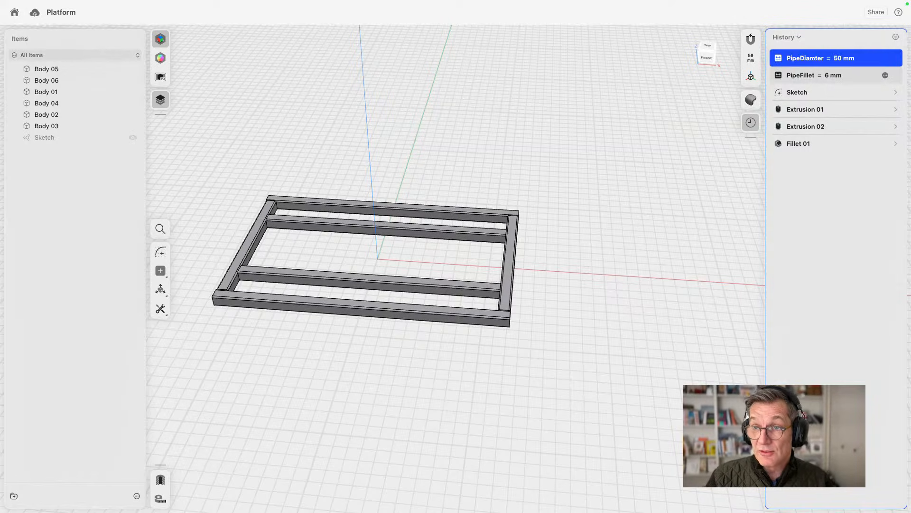
left_click(349, 167)
Step: Select the three member end faces at one corner of the frame: outer long member, short end member and neighbouring inner long member
right_click_drag(349, 167, 401, 185)
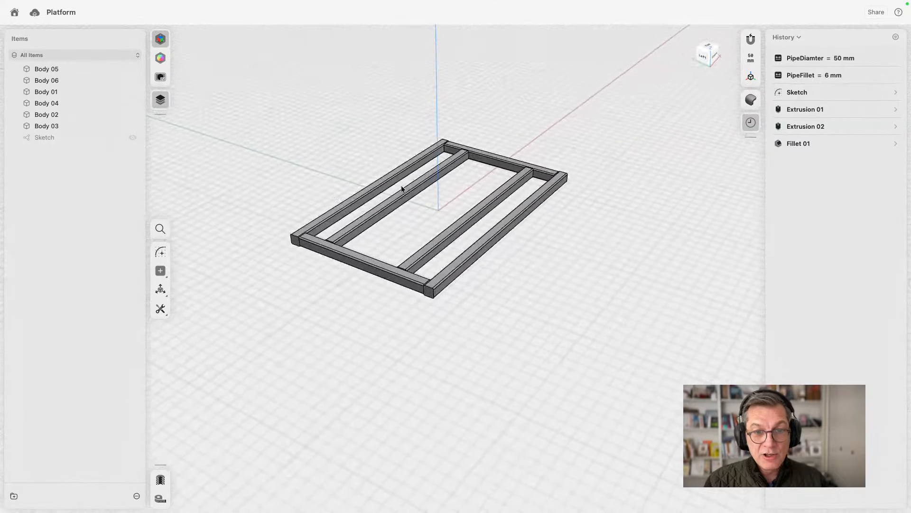
scroll(412, 301, "up", 5)
left_click(466, 301)
scroll(438, 252, "up", 10)
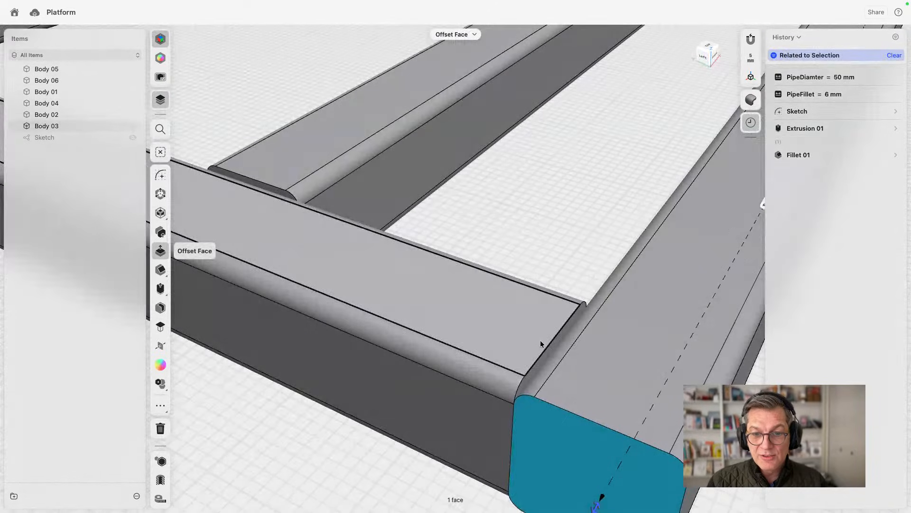
left_click(540, 360)
middle_click_drag(403, 232, 620, 302)
left_click(463, 250)
scroll(454, 277, "down", 10)
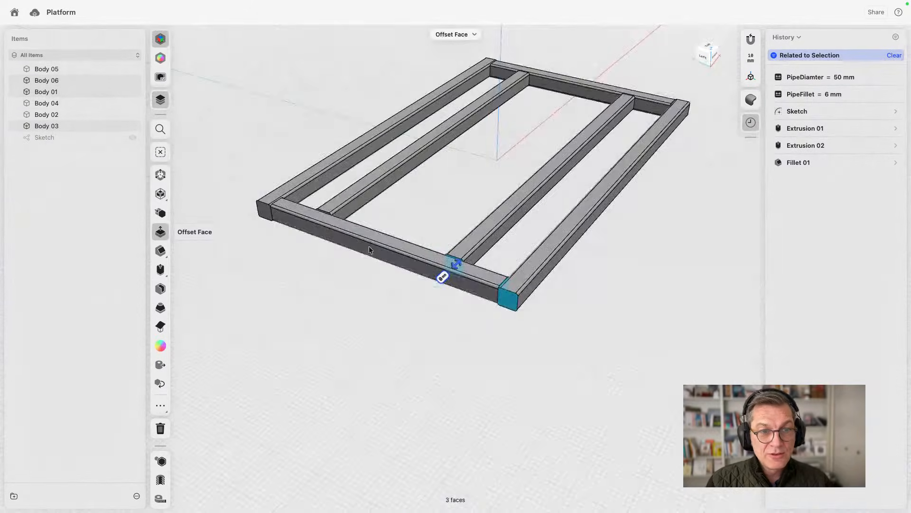
Step: Add the three member end faces at the other corner of the same short end member to the selection
right_click_drag(368, 246, 222, 260)
scroll(252, 266, "up", 5)
left_click(291, 248)
scroll(280, 237, "up", 5)
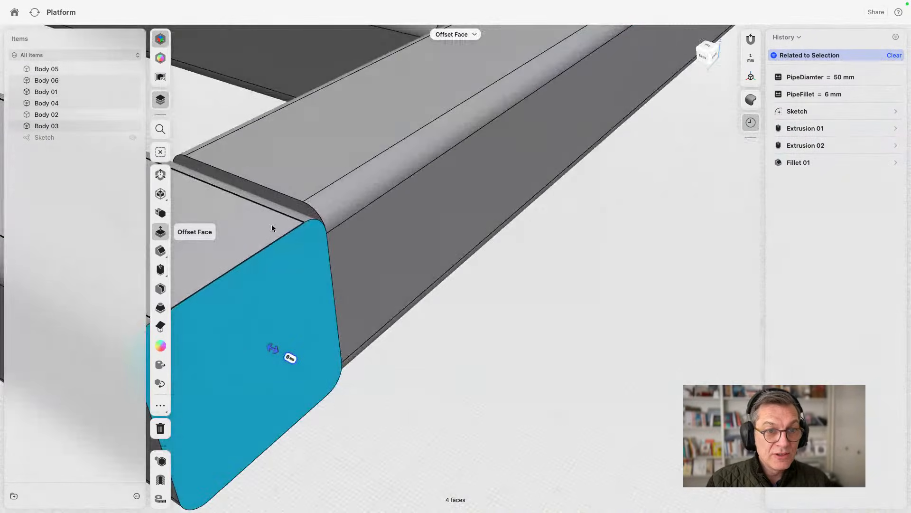
left_click(278, 200)
scroll(290, 217, "down", 6)
scroll(358, 127, "up", 8)
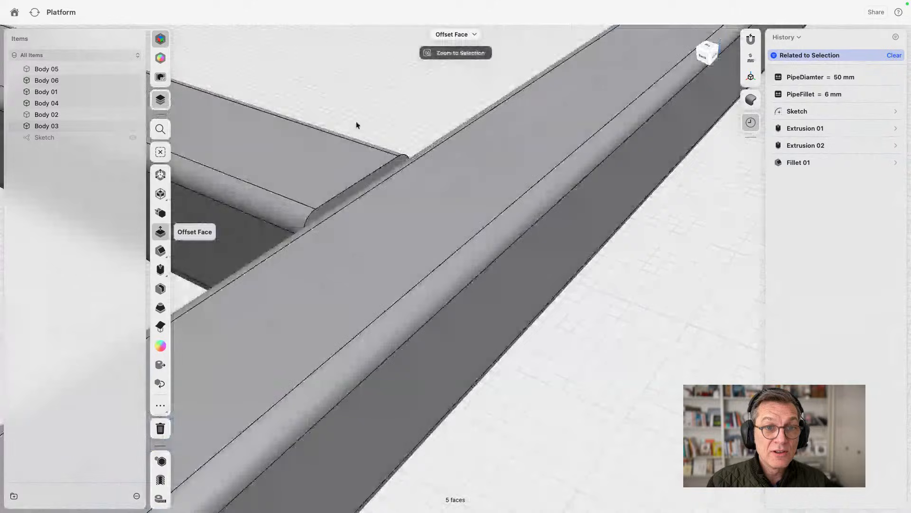
left_click(337, 206)
scroll(337, 206, "down", 10)
Step: Add the outer long, inner long and short member end faces at the first corner of the frame's opposite end to the selection
right_click_drag(323, 277, 334, 264)
middle_click_drag(334, 265, 726, 111)
left_click(468, 274)
key("f")
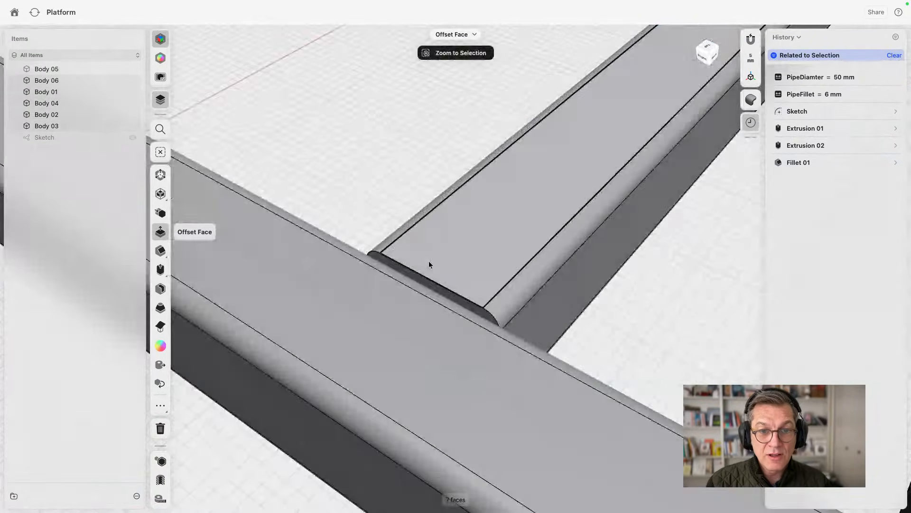
left_click(463, 304)
scroll(456, 315, "down", 8)
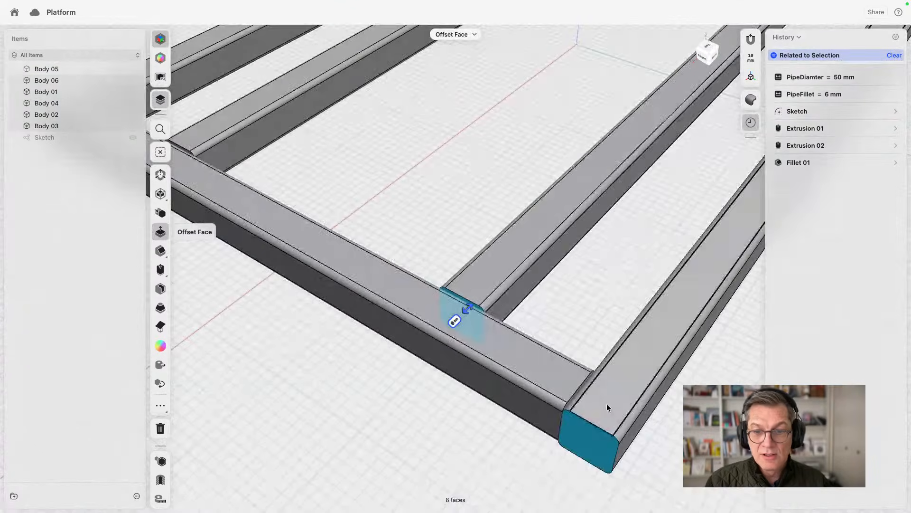
scroll(457, 332, "up", 10)
scroll(427, 346, "down", 2)
left_click(421, 349)
scroll(421, 350, "down", 10)
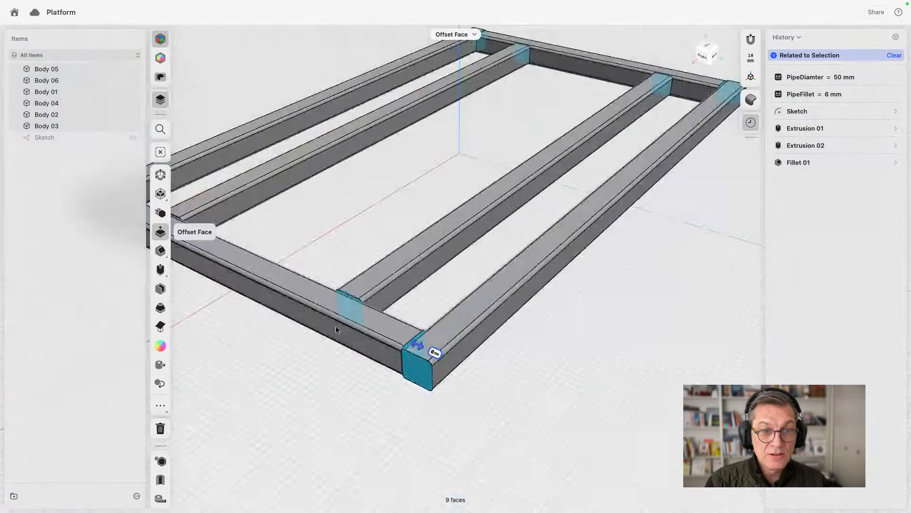
Step: Complete the selection with the inner long, outer long and short member end faces at the frame's last corner
scroll(422, 350, "up", 6)
scroll(506, 324, "down", 4)
key("f")
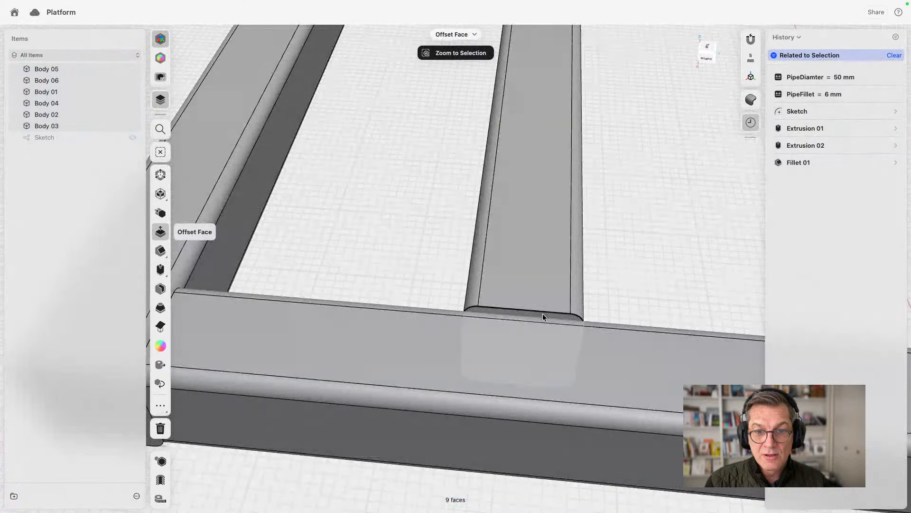
scroll(520, 323, "down", 6)
left_click(307, 356)
right_click_drag(306, 356, 372, 337)
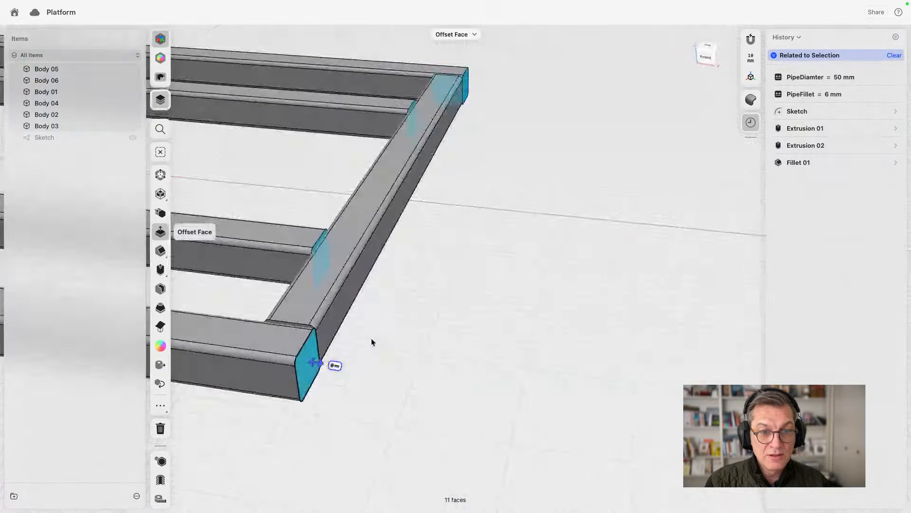
scroll(276, 329, "up", 8)
left_click(347, 312)
scroll(352, 311, "down", 8)
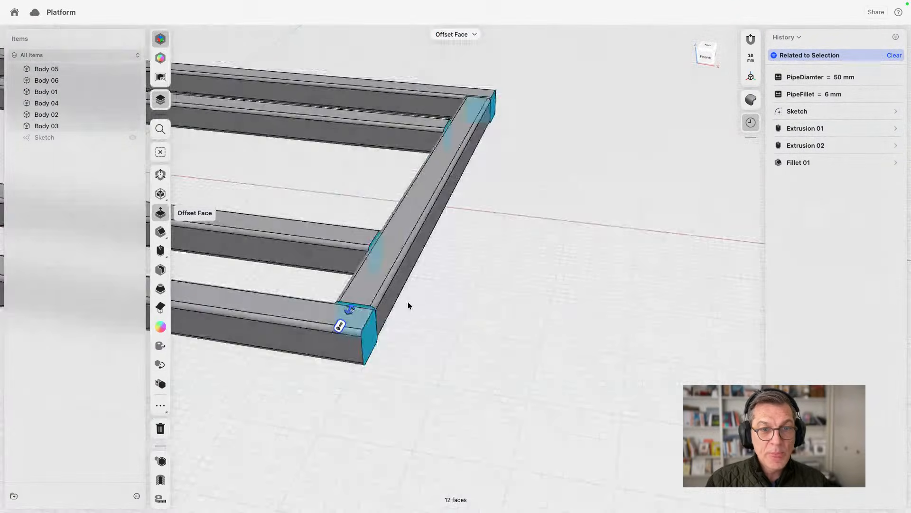
Step: Shell all six frame members through the selected end faces with a 3 mm wall, creating a new length variable for the thickness
right_click_drag(409, 306, 362, 307)
left_click(160, 270)
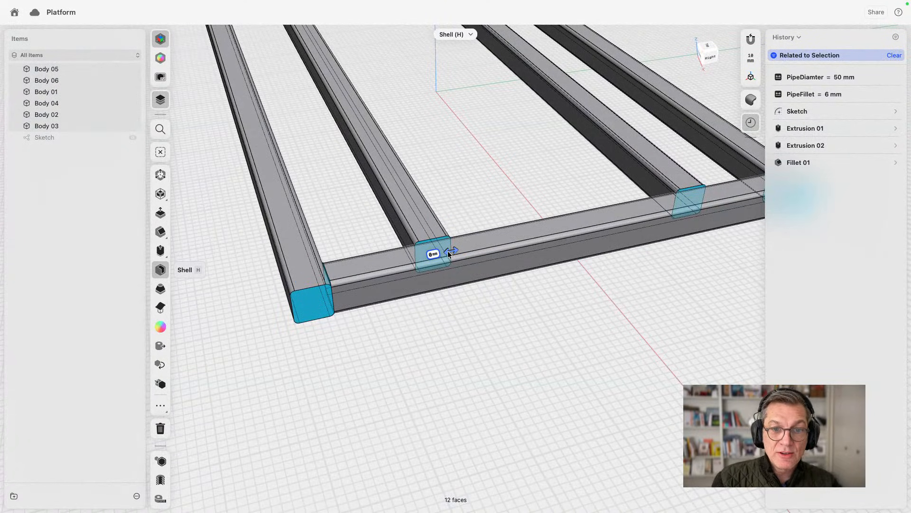
left_click_drag(448, 254, 451, 256)
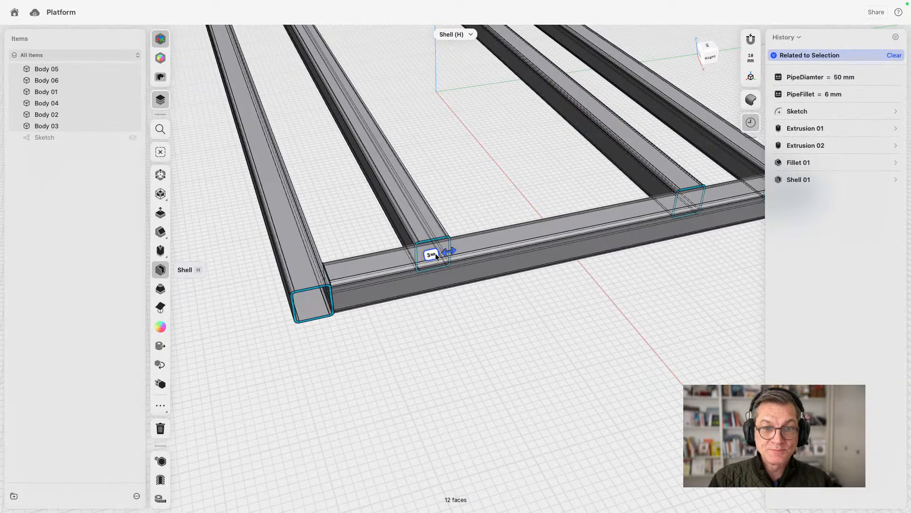
left_click(436, 255)
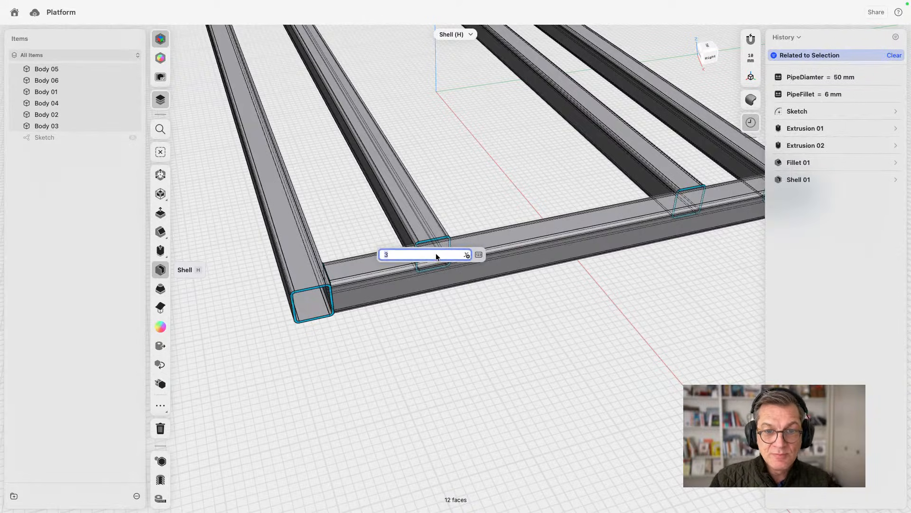
left_click(466, 255)
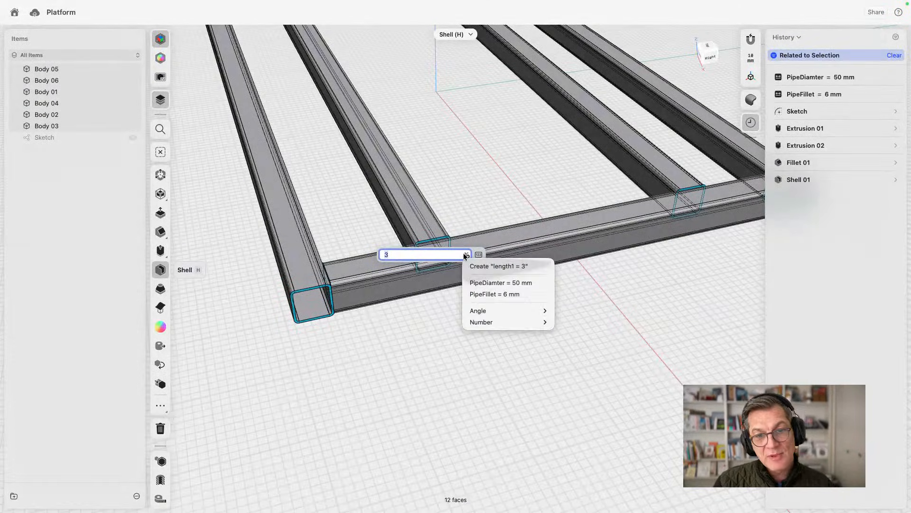
left_click(492, 266)
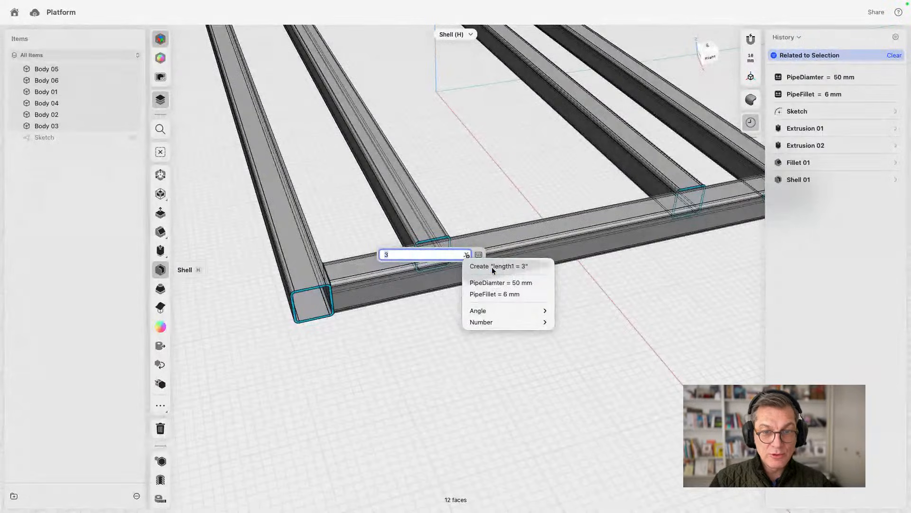
left_click(571, 305)
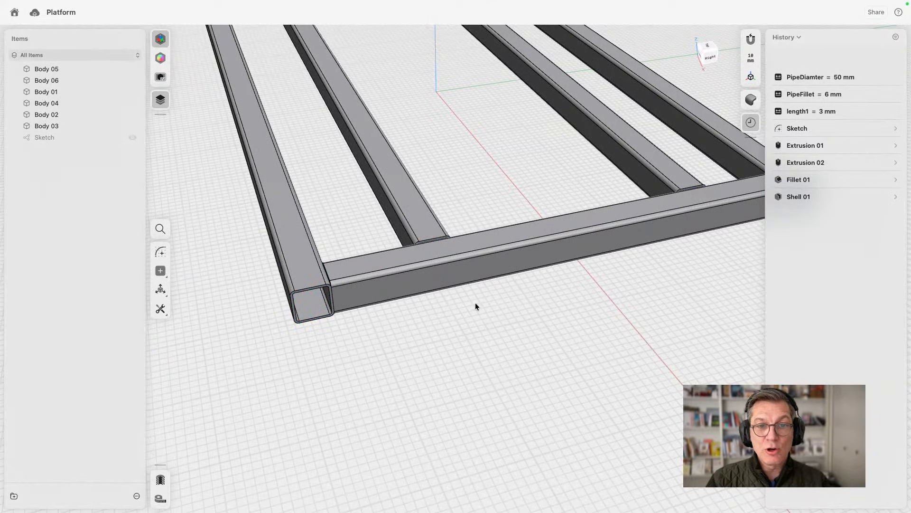
Step: Rename the 3 mm length1 variable to PipeMaterialThickness, updating its references
right_click(797, 113)
left_click(747, 129)
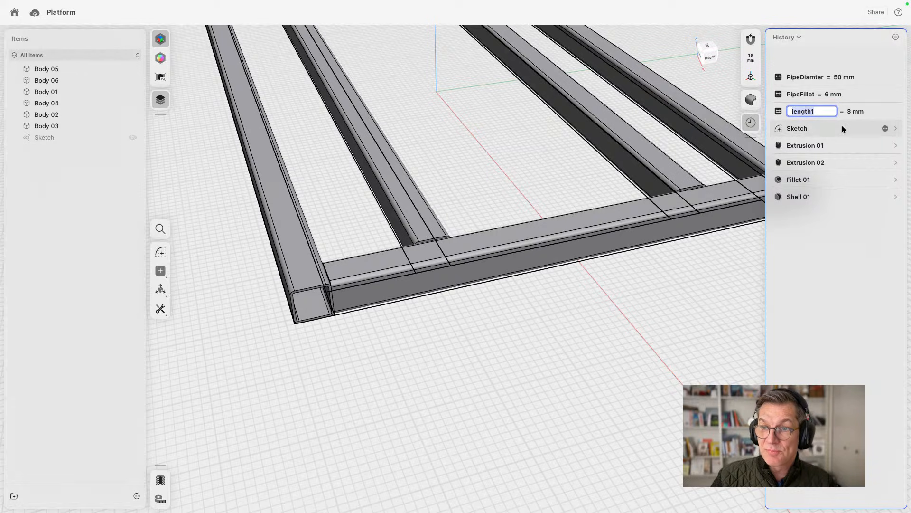
type("Pi")
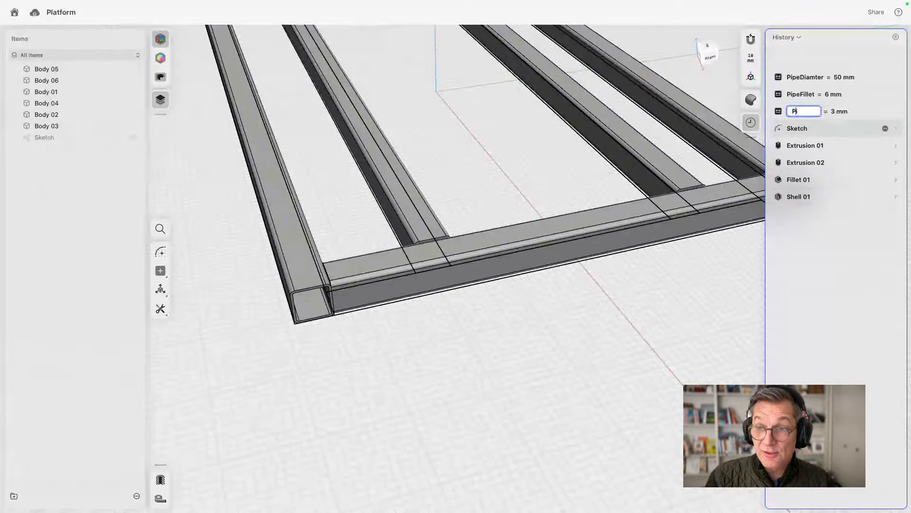
type("pe")
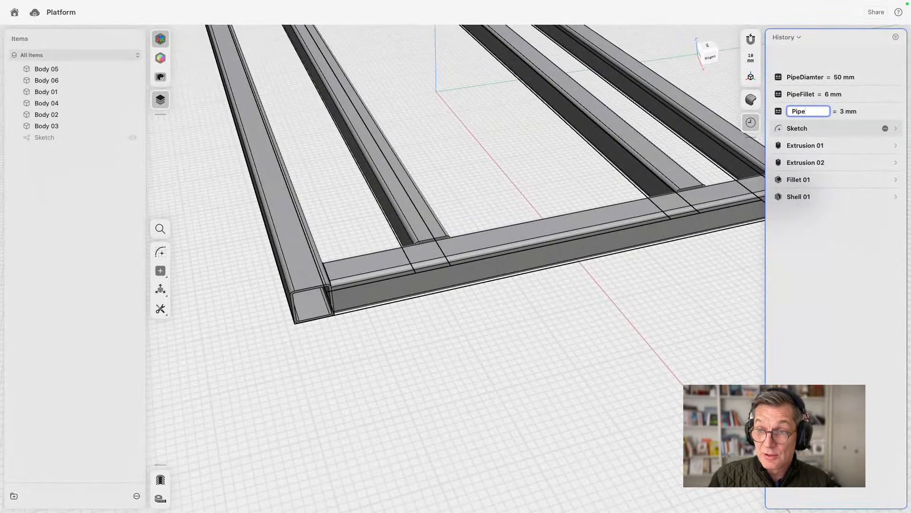
type("Mate")
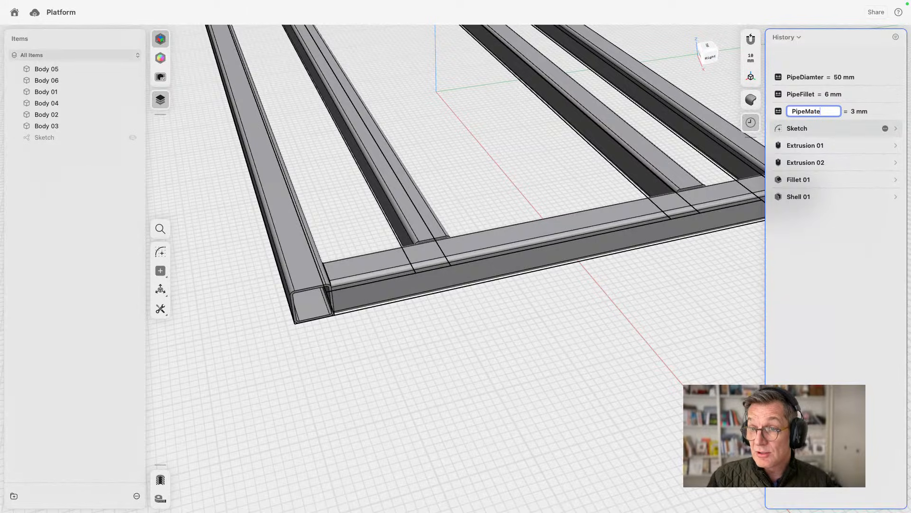
type("rialThi")
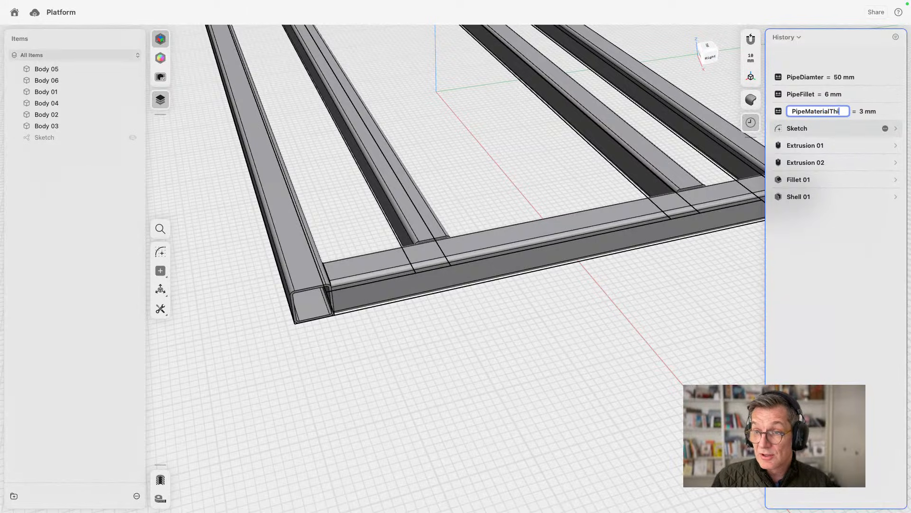
type("ckness")
key("Return")
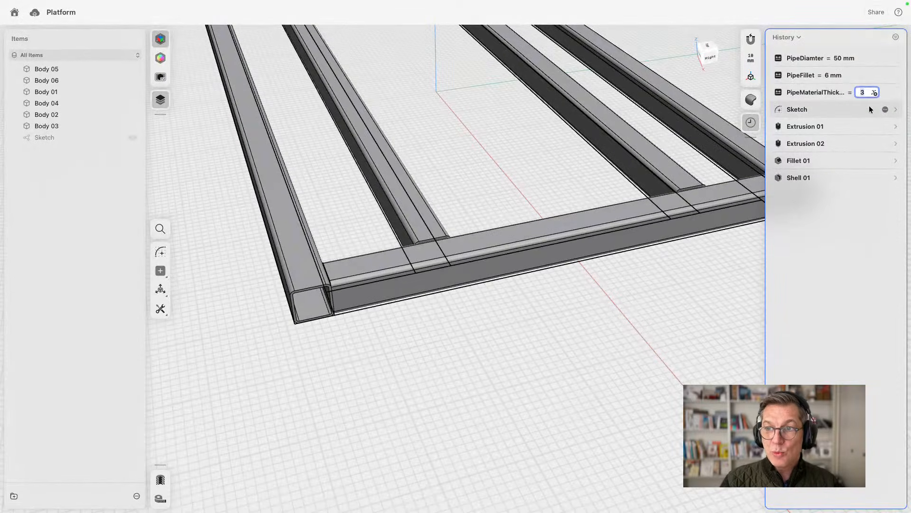
Step: Shorten the name of the PipeMaterialThickness variable to PipeMaterial, updating its references
left_click(885, 92)
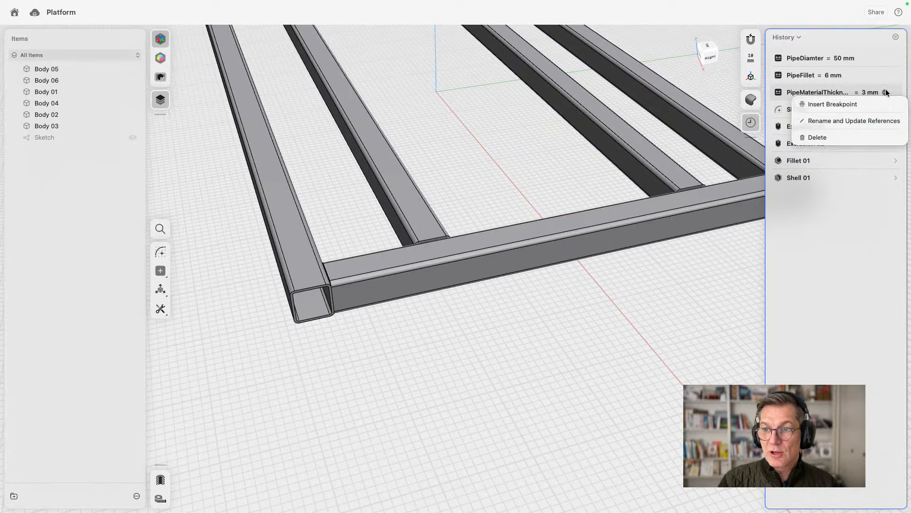
left_click(862, 119)
key("Right")
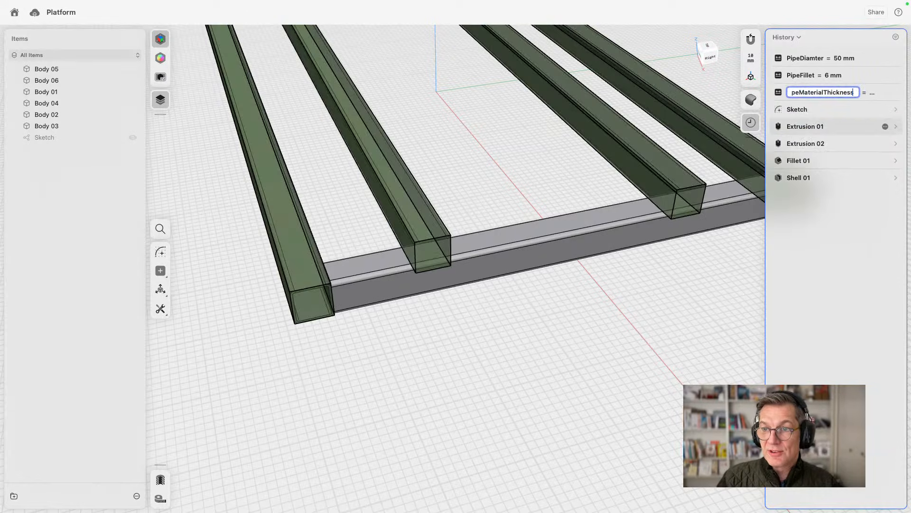
key("shift+Left")
key("shift+Left")
key("shift+Left")
key("shift+Left")
key("shift+Left")
key("shift+Left")
key("shift+Left")
key("shift+Left")
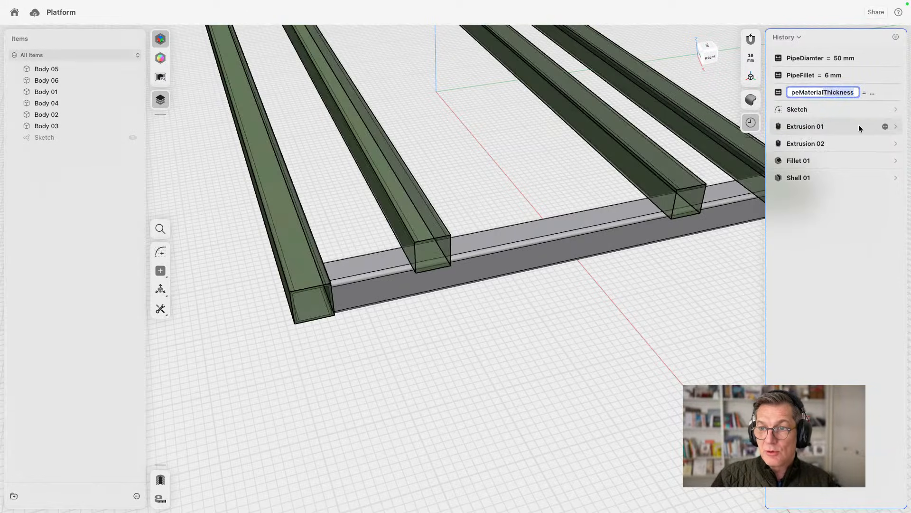
key("BackSpace")
key("Return")
Step: Set the PipeMaterial variable to the expression PipeFillet/2
left_click(843, 92)
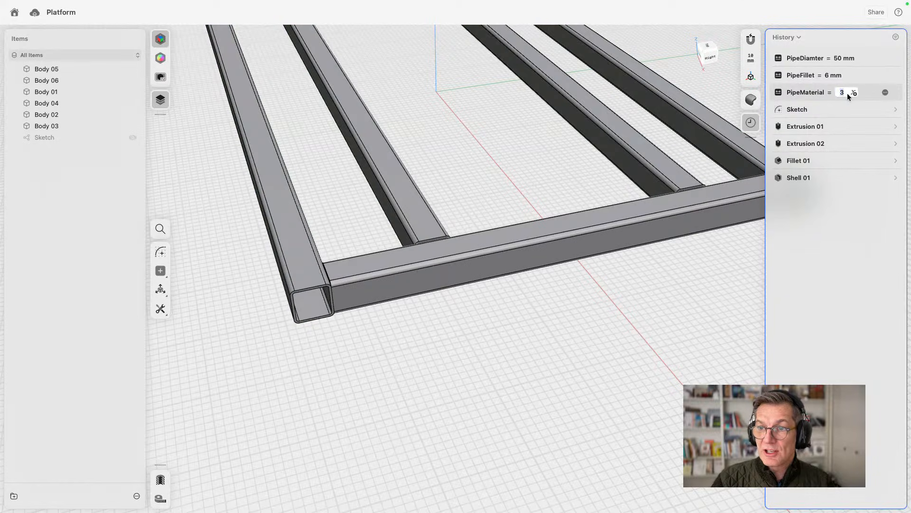
left_click(851, 93)
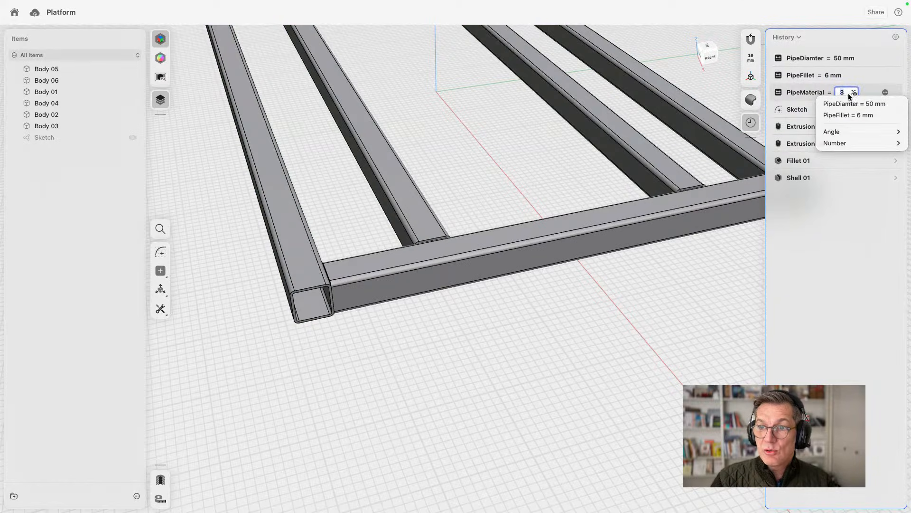
left_click(844, 93)
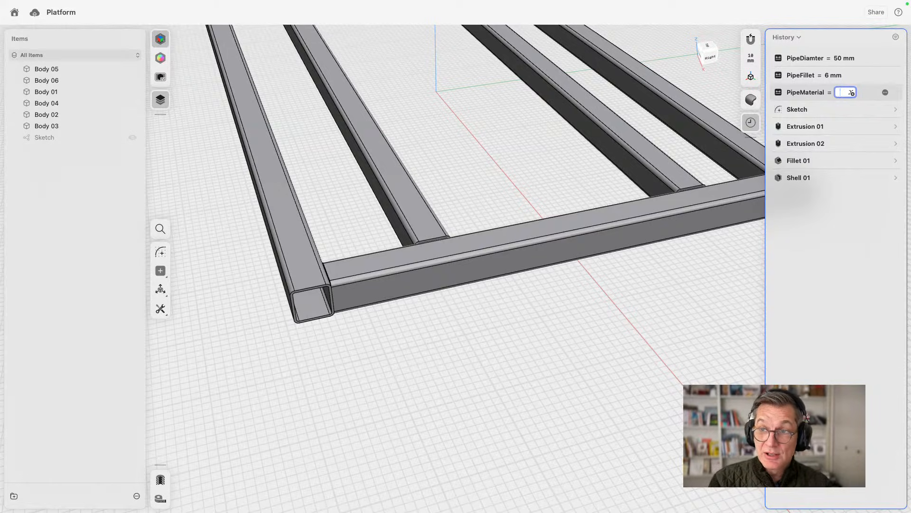
left_click(852, 93)
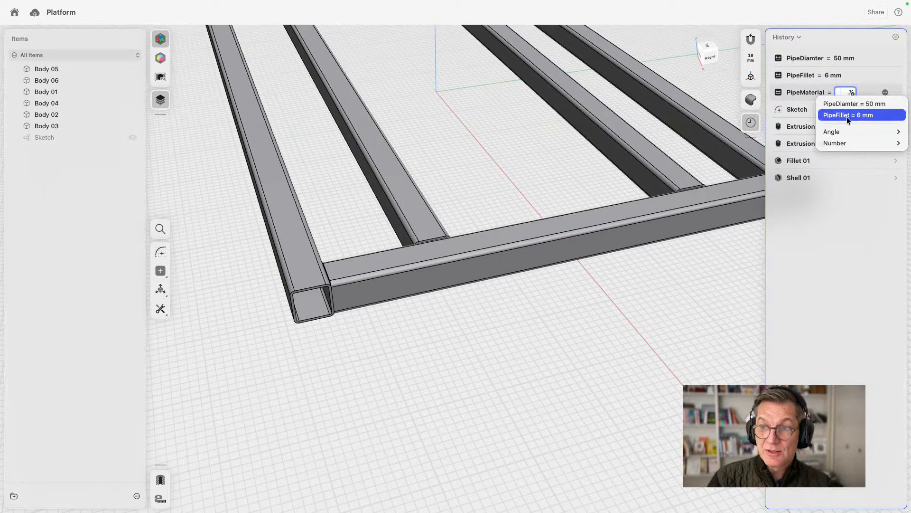
left_click(847, 118)
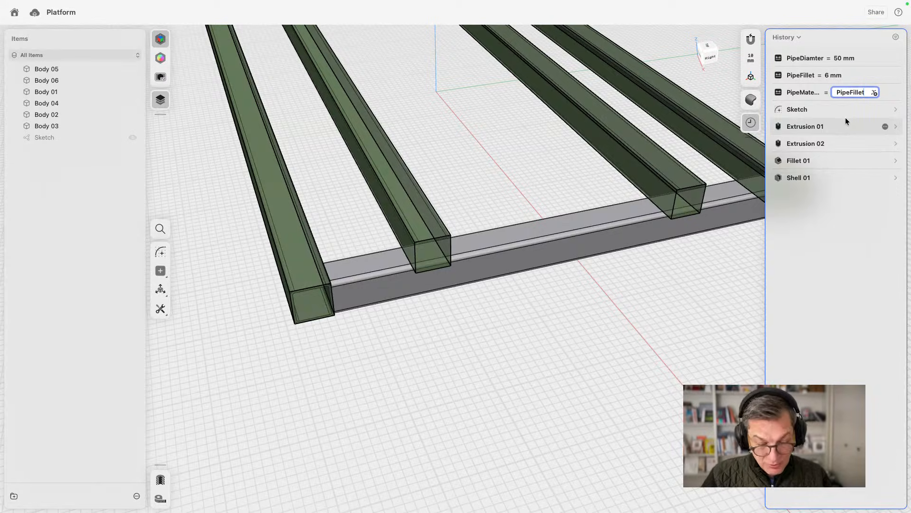
type("/2")
key("Return")
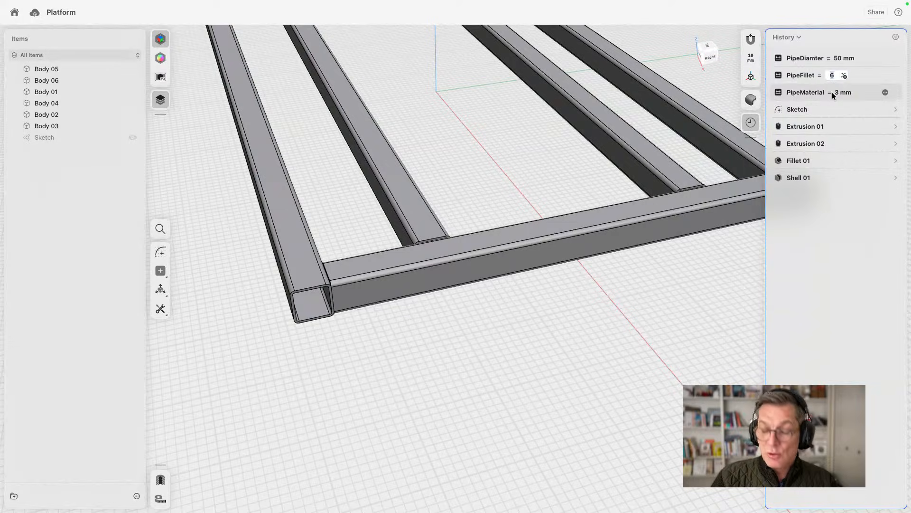
Step: Set the PipeFillet variable to 8 mm
left_click(843, 75)
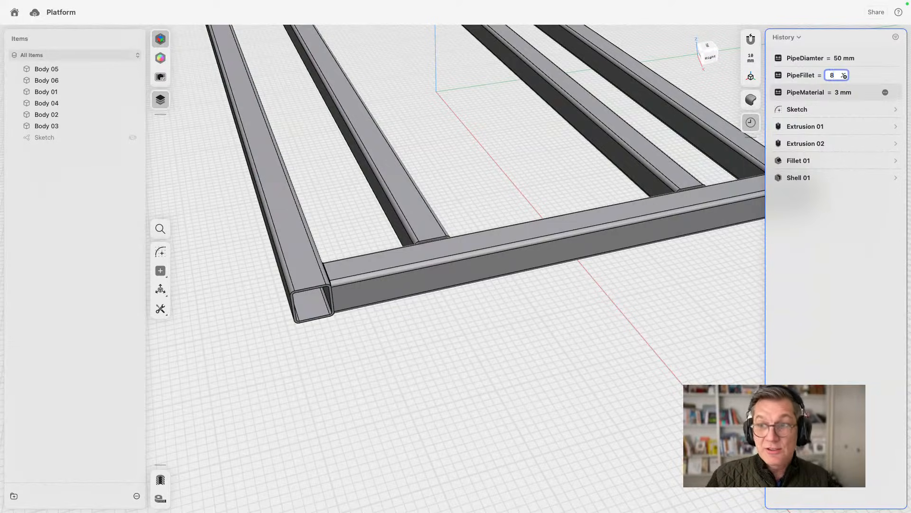
key("Return")
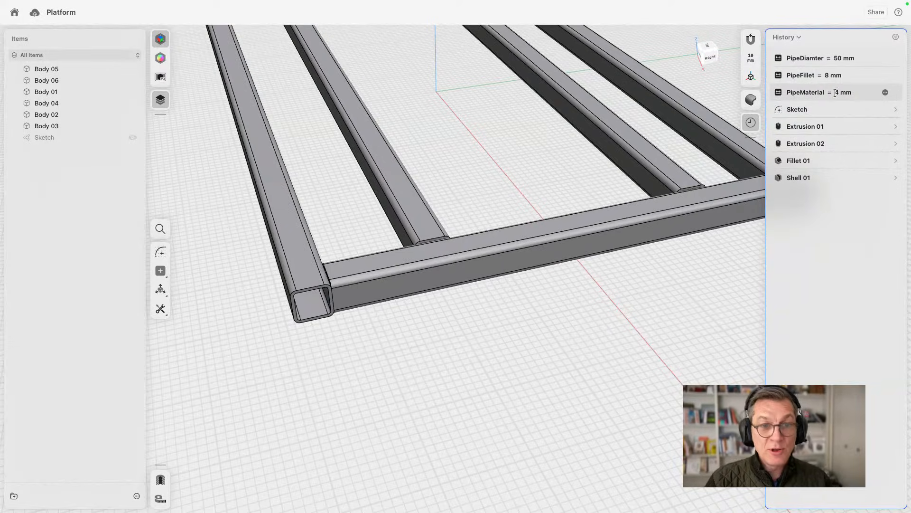
scroll(303, 301, "down", 10)
scroll(305, 300, "up", 8)
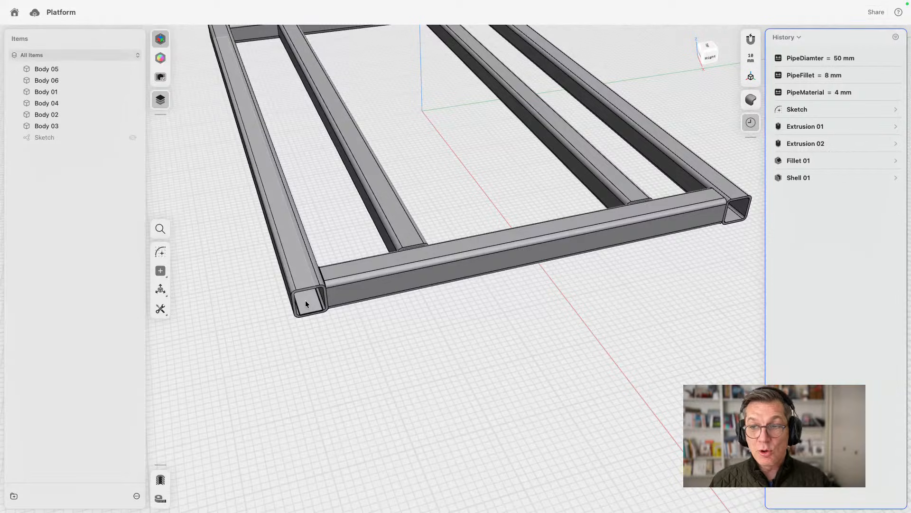
Step: Set the PipeFillet variable to 6 mm
left_click(826, 75)
left_click(829, 75)
type("6")
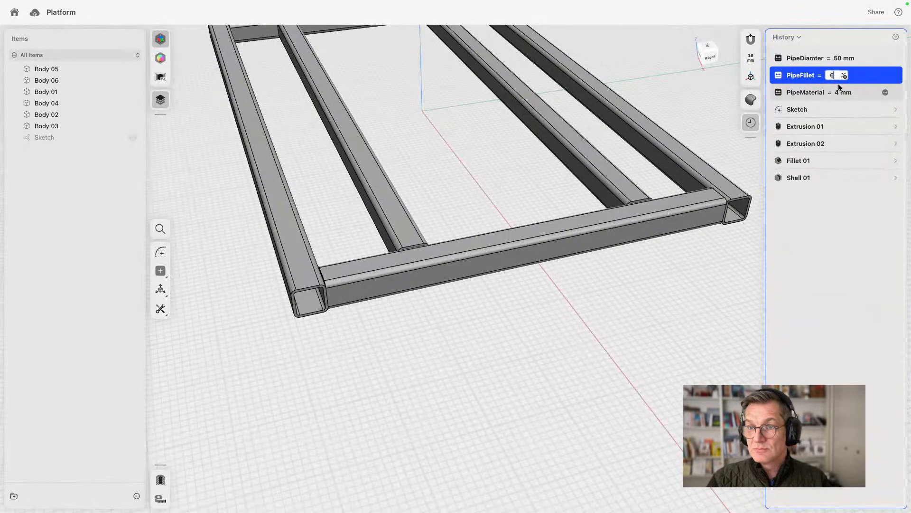
key("Return")
left_click(545, 381)
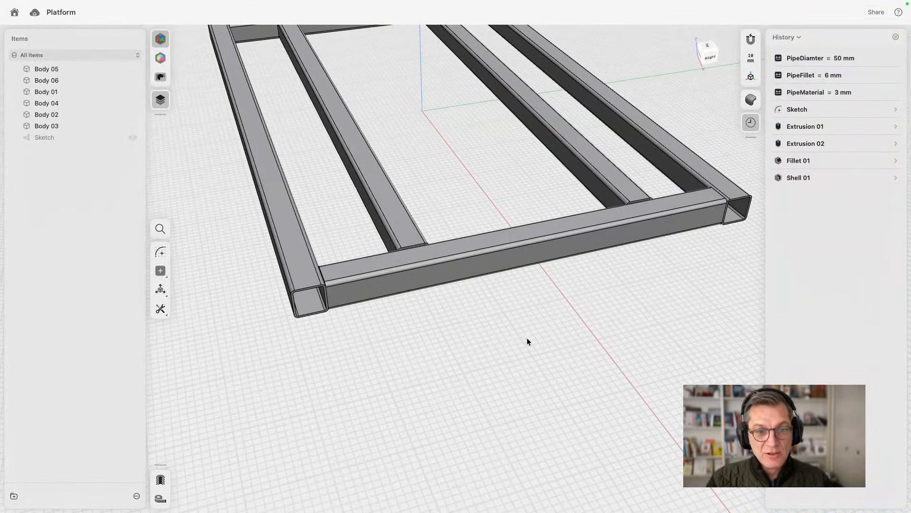
right_click_drag(526, 339, 492, 363)
middle_click_drag(536, 313, 412, 331)
scroll(412, 331, "down", 4)
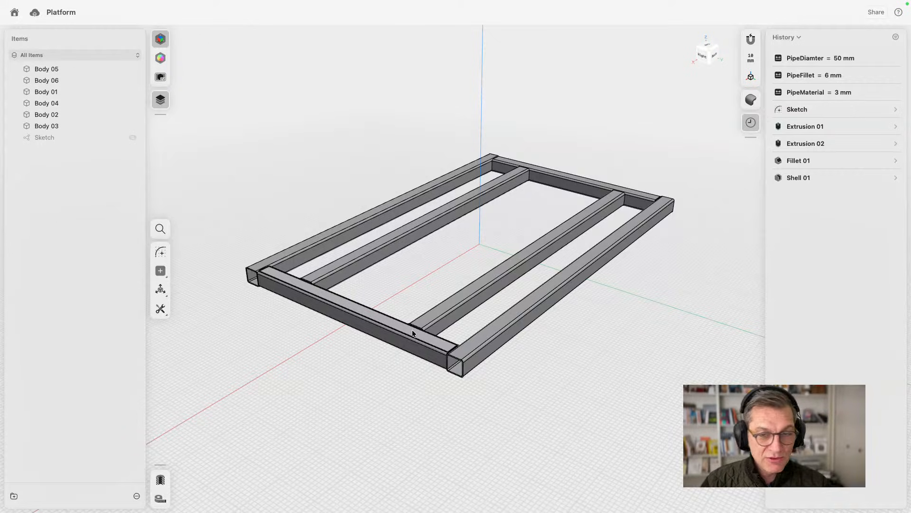
right_click_drag(320, 160, 275, 170)
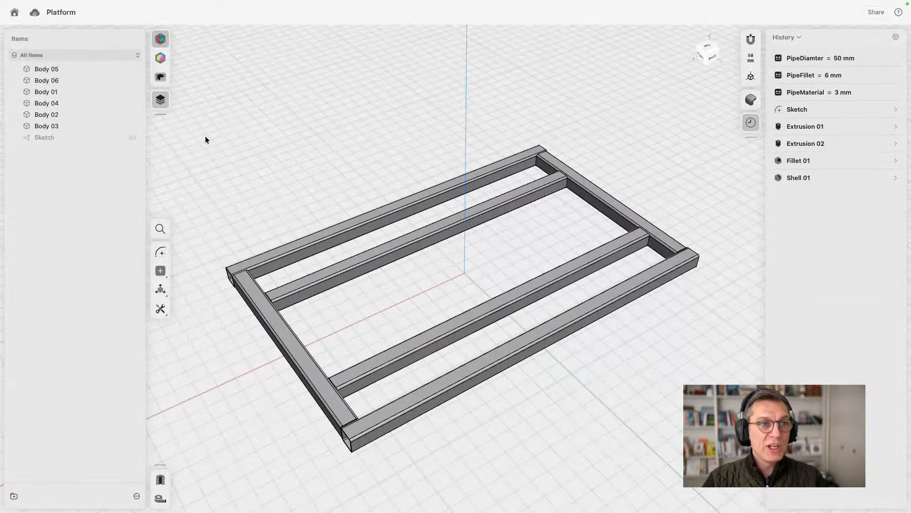
Step: Look over the Wheel Stationary L and Wheel Swivel L projects in the Webinar folder and reopen the Platform project
left_click(14, 12)
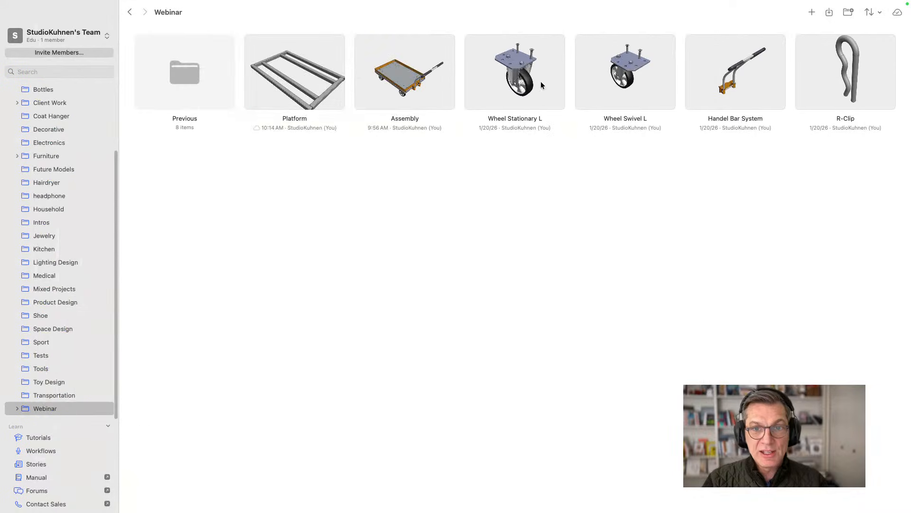
left_click(541, 83)
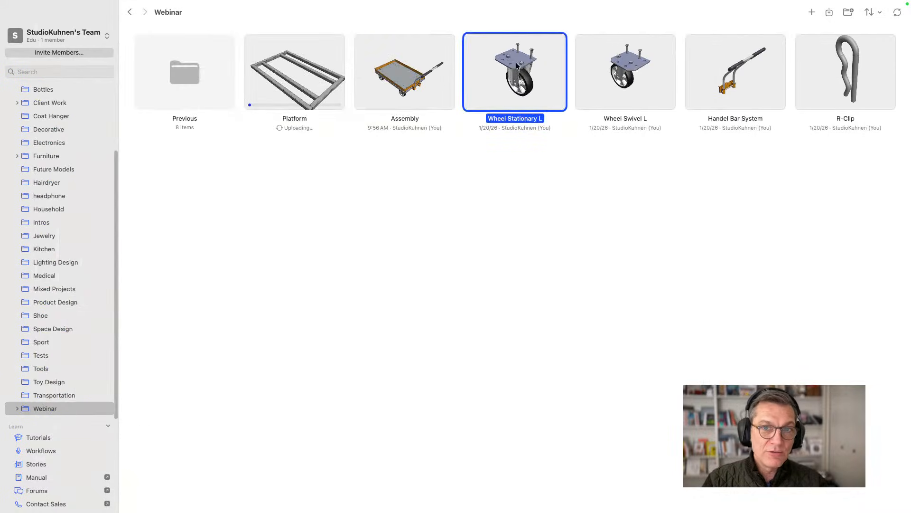
left_click(650, 83)
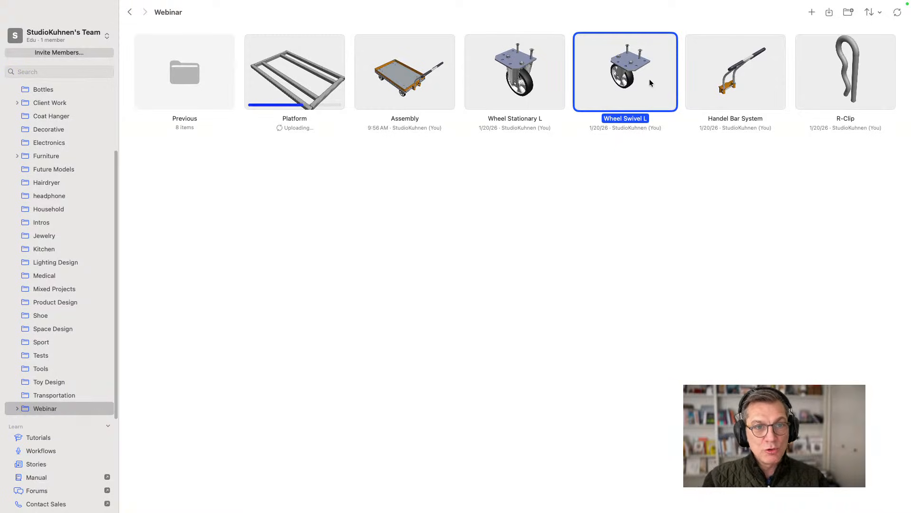
left_click(290, 87)
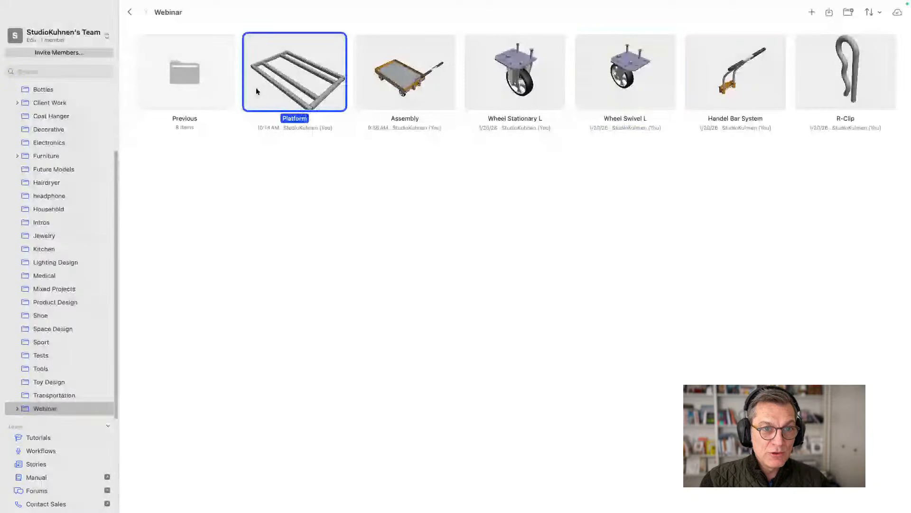
double_click(277, 84)
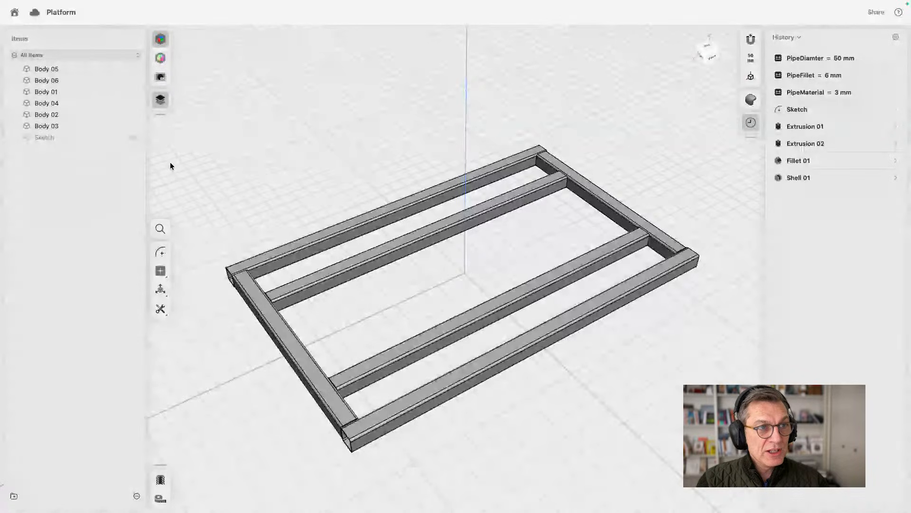
Step: Import the Wheel Stationary L project into the Platform project
left_click(67, 6)
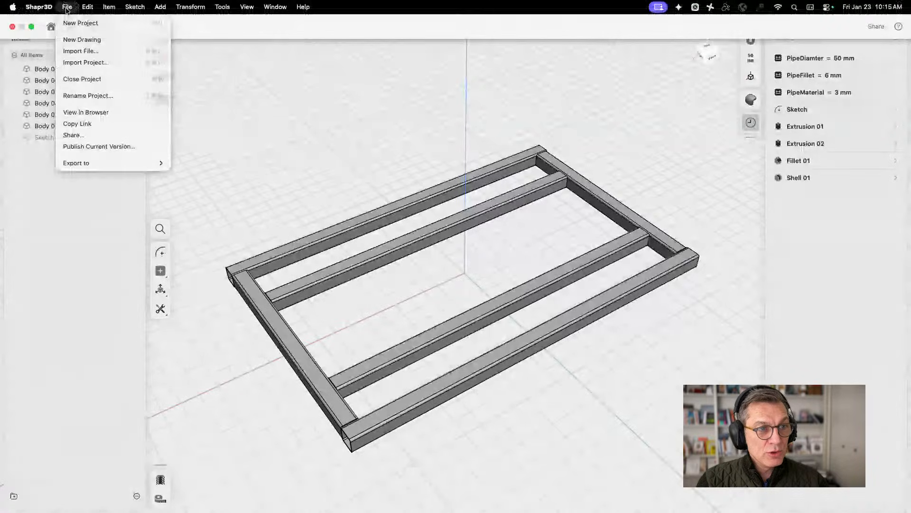
left_click(73, 64)
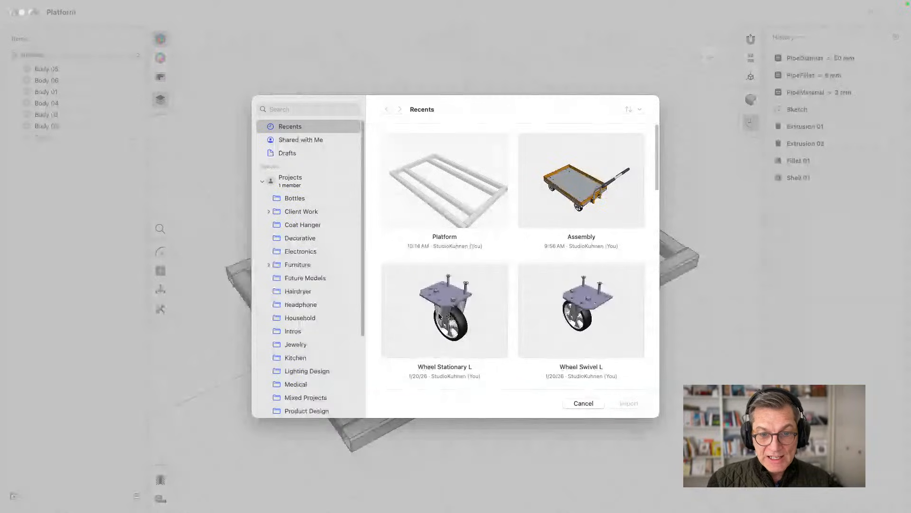
left_click(441, 311)
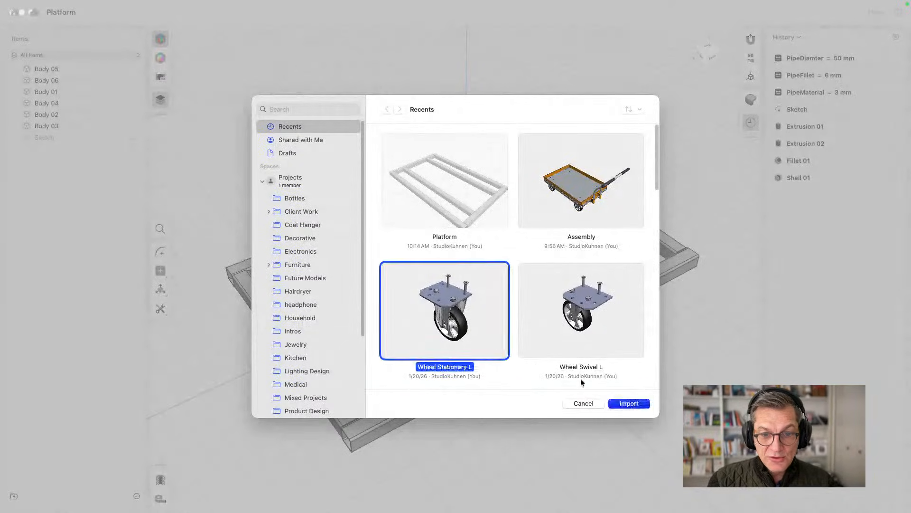
left_click(630, 403)
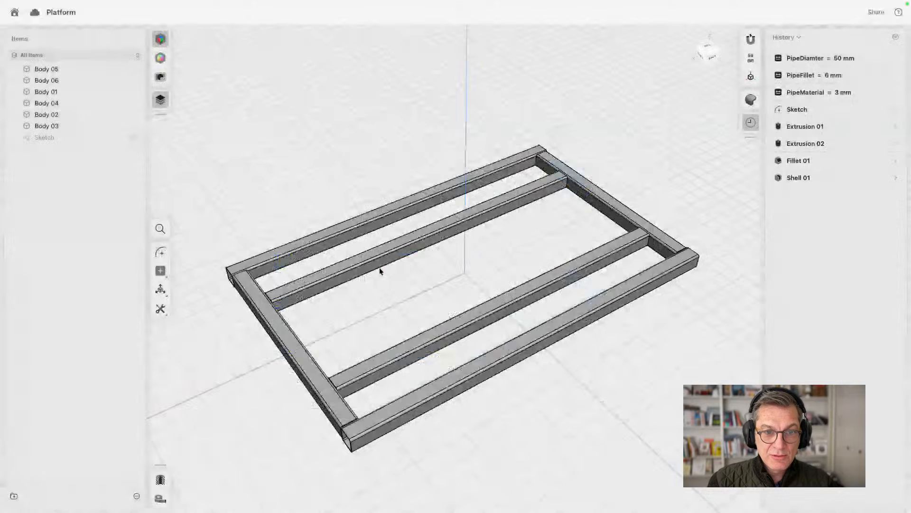
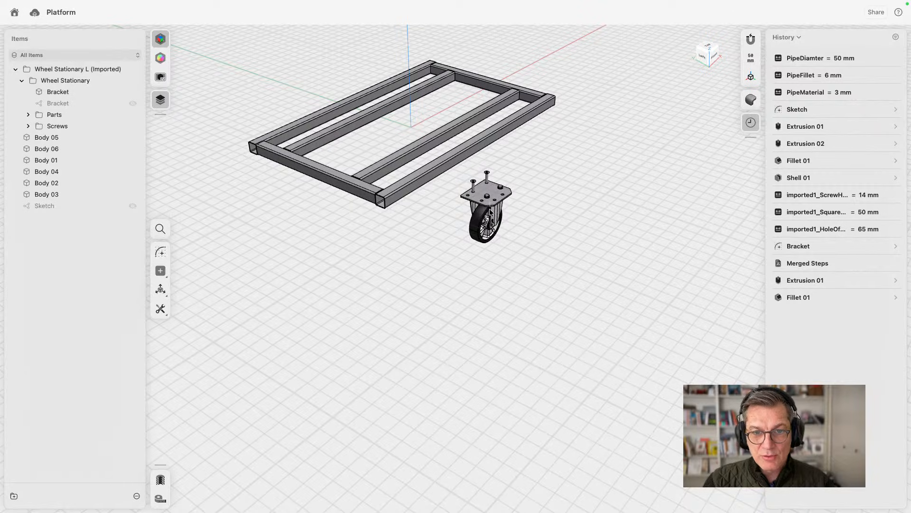
Step: Delete all imported wheel variables and modelling steps from the history, from the imported ScrewH... variable through the last Fillet 01
left_click(826, 197)
left_click(810, 301, "shift")
right_click(812, 301)
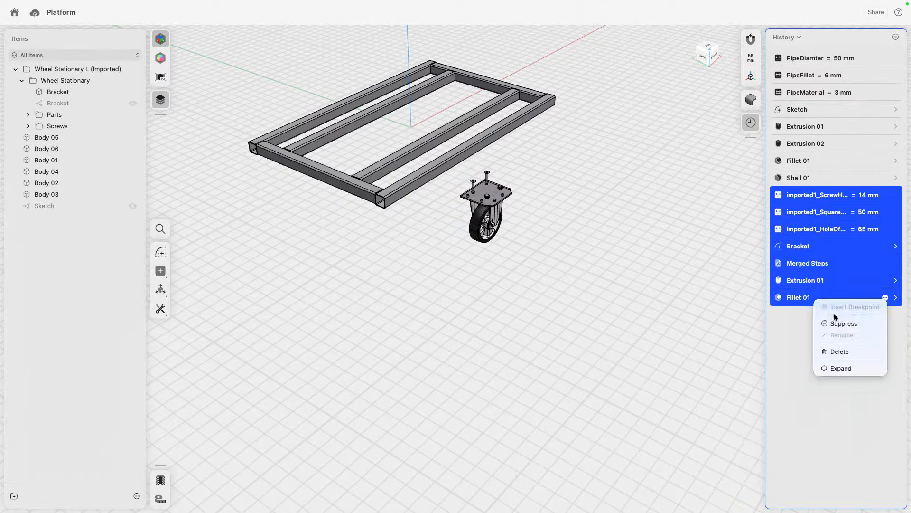
left_click(839, 351)
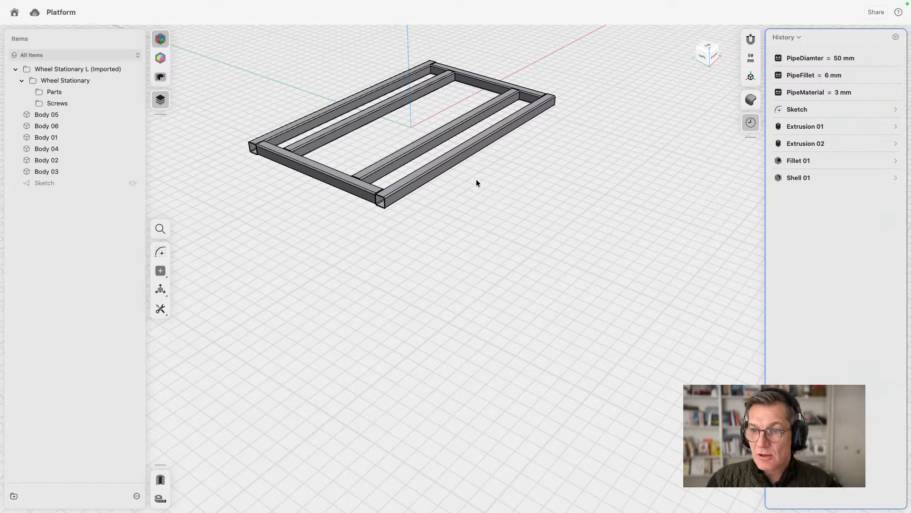
Step: Delete the leftover Wheel Stationary L (Imported) folder from the items list
scroll(442, 179, "up", 5)
middle_click_drag(530, 240, 594, 319)
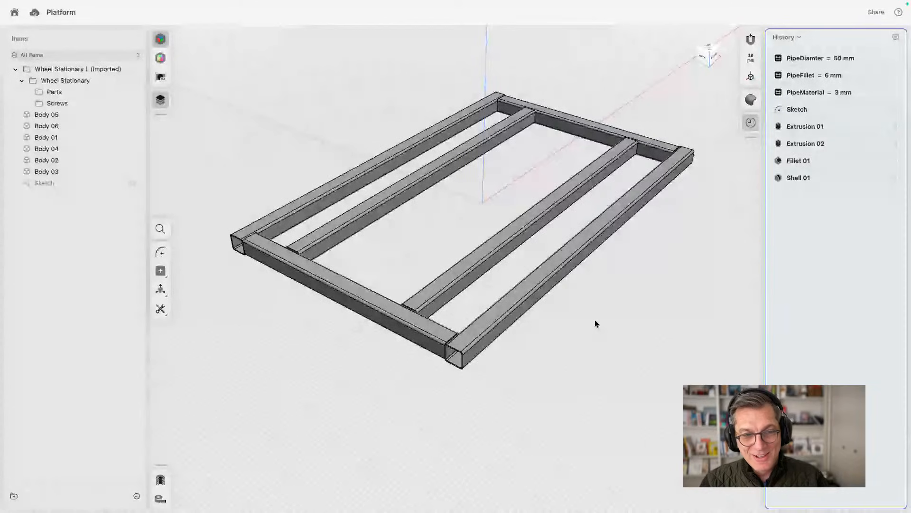
mouse_move(599, 321)
right_mouse_down()
mouse_move(576, 334)
mouse_move(629, 306)
mouse_move(633, 281)
mouse_move(611, 314)
right_mouse_up()
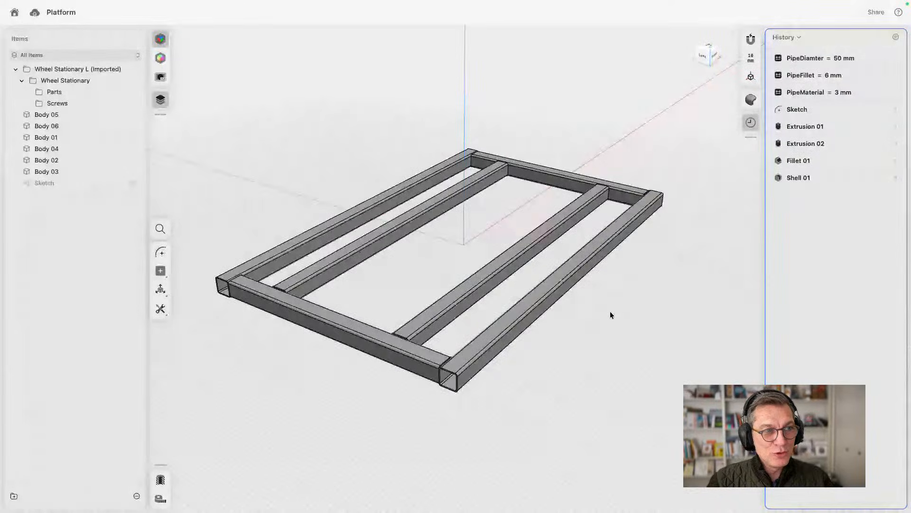
left_click(64, 67)
key("Delete")
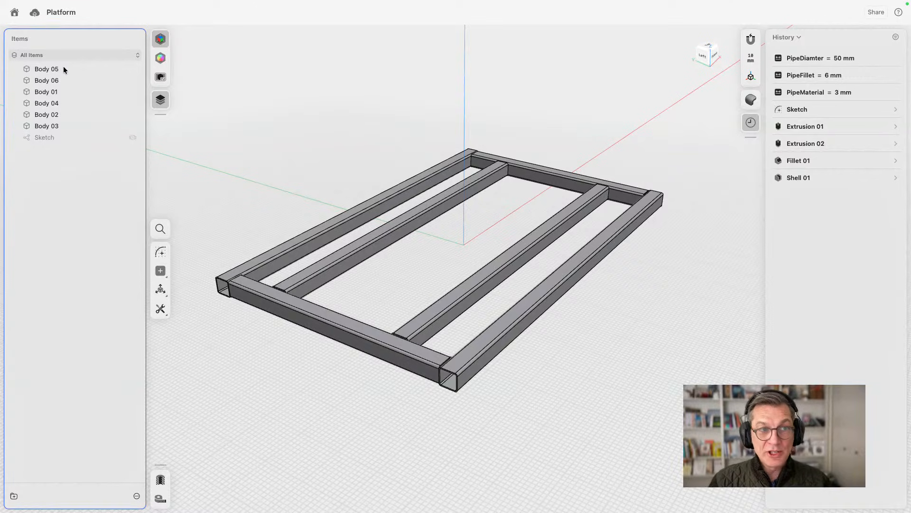
Step: Review the stationary and swivel wheel projects in the Webinar folder and return to the Platform project
left_click(14, 12)
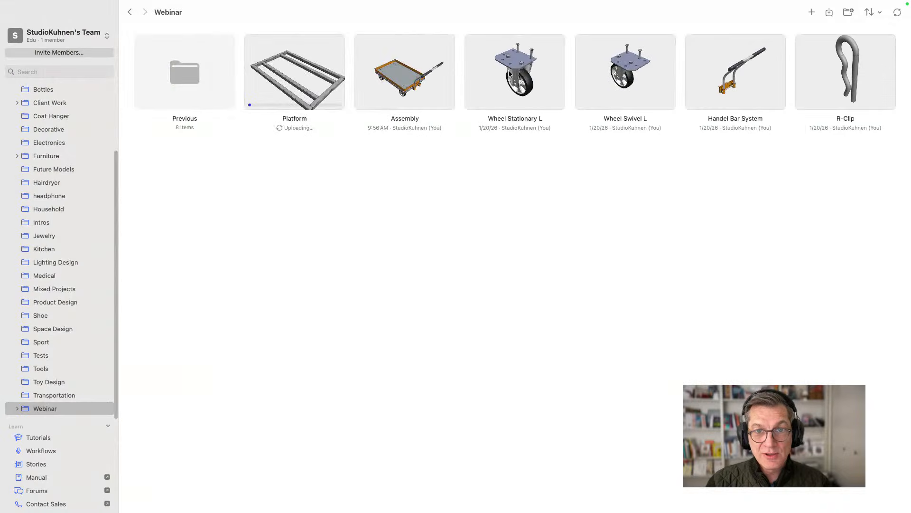
left_click(510, 74)
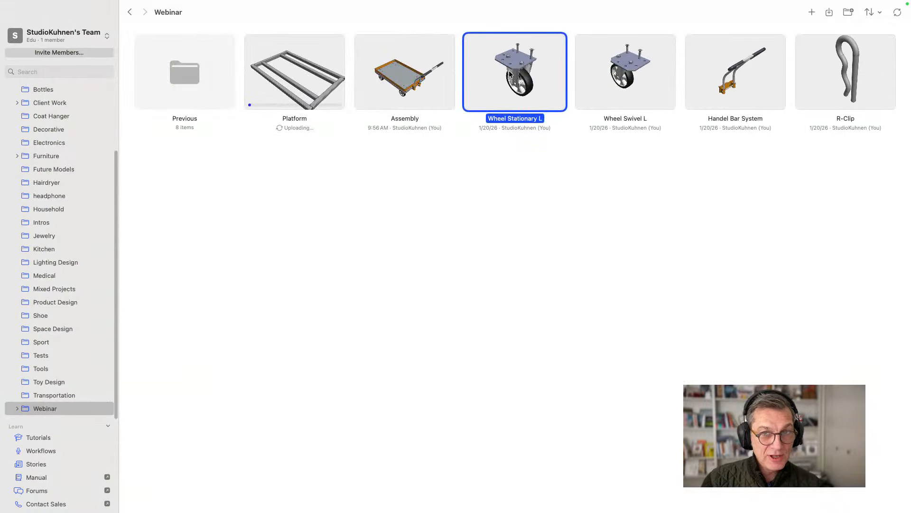
left_click(649, 62)
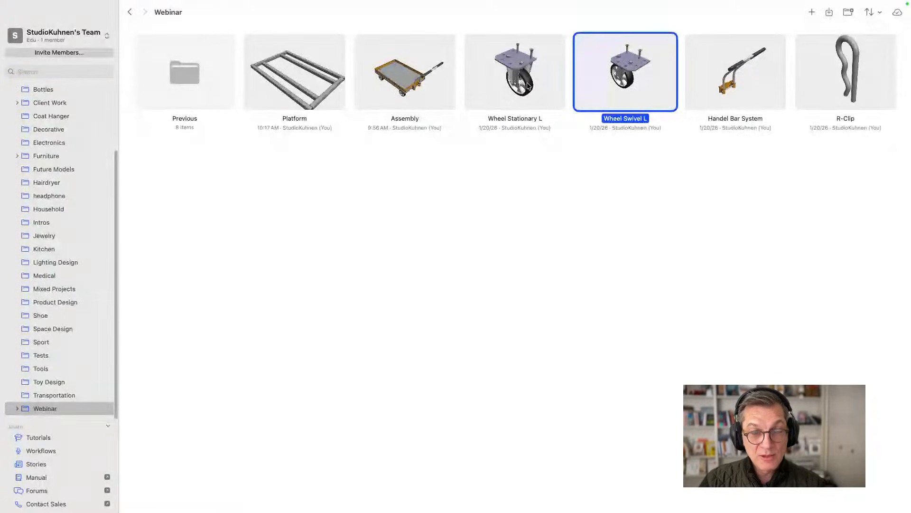
double_click(313, 78)
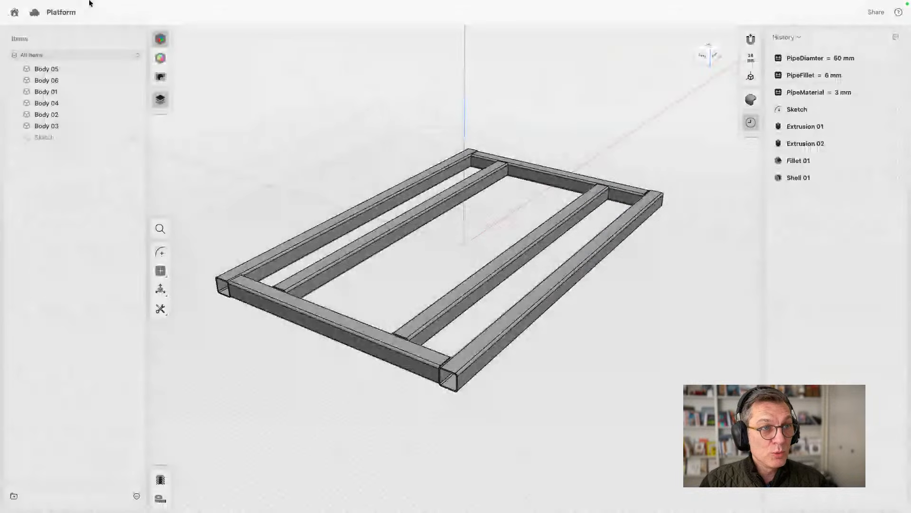
Step: Import the Wheel Stationary L project again, bringing the wheel in beside the platform frame
left_click(67, 6)
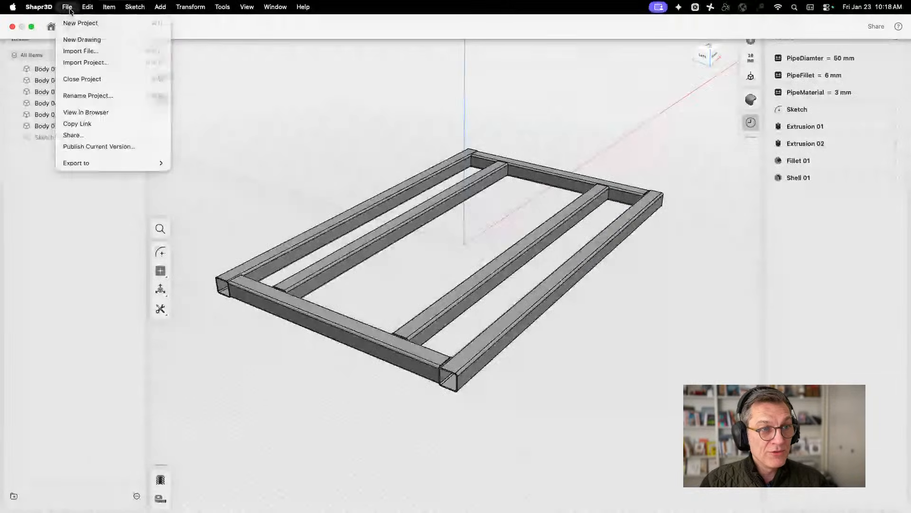
left_click(116, 63)
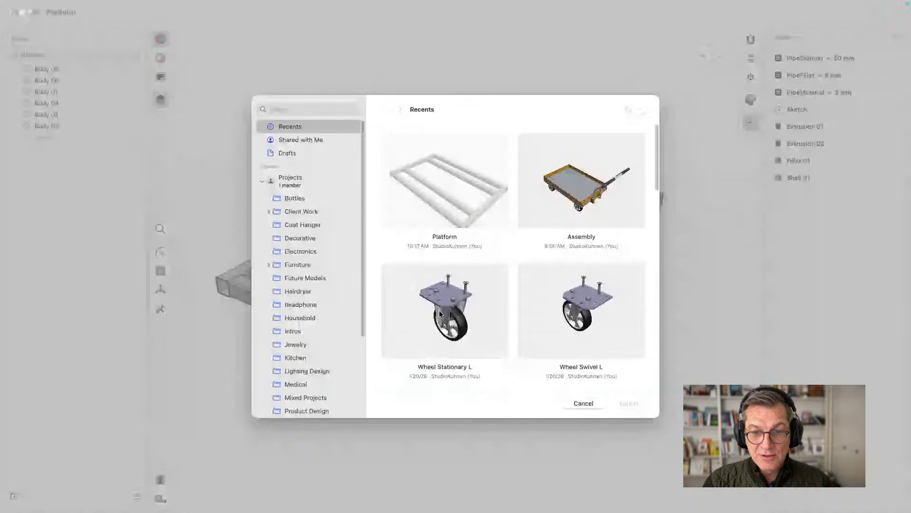
left_click(484, 317)
left_click(630, 403)
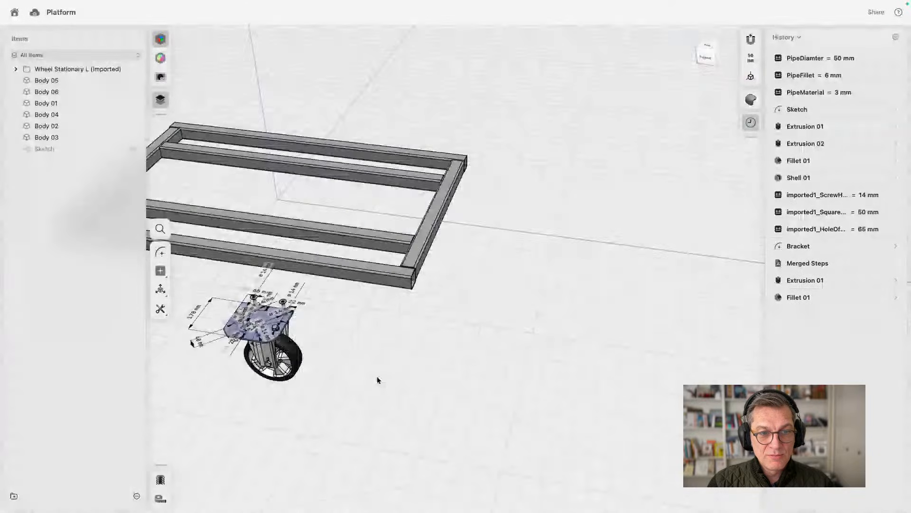
right_click_drag(377, 376, 270, 397)
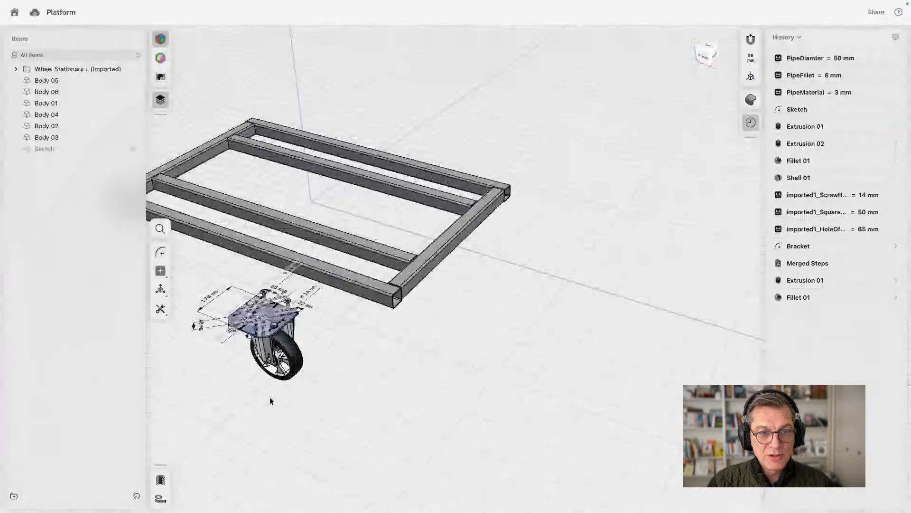
middle_click_drag(270, 398, 412, 397)
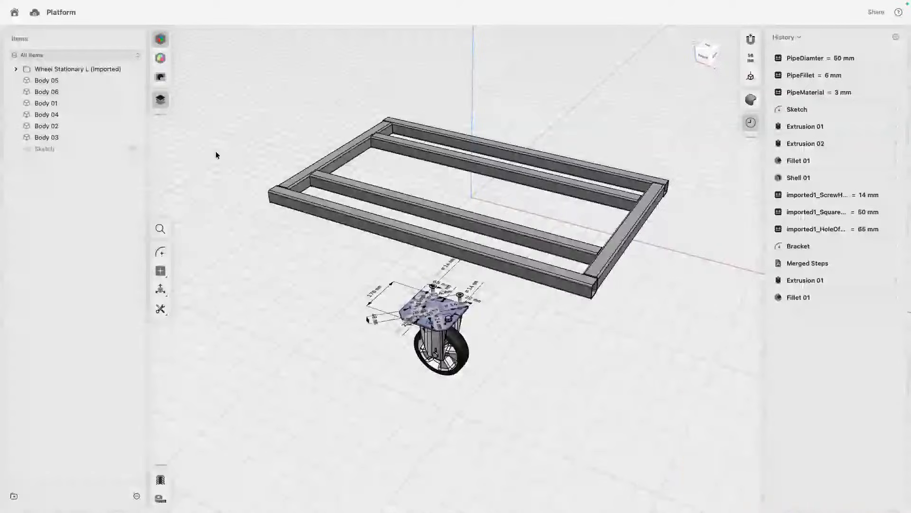
Step: Expand the imported Wheel Stationary L folder and its Wheel Stationary subfolder, and select the subfolder's contents
left_click(15, 70)
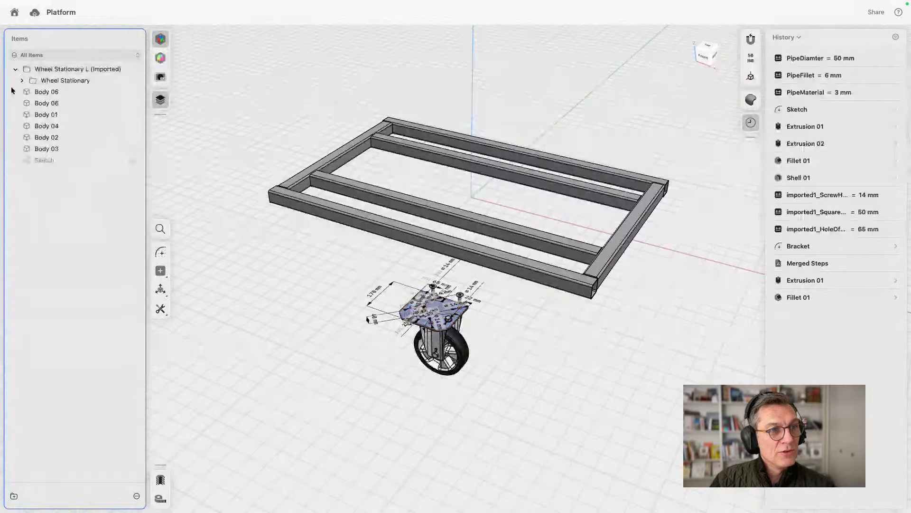
left_click(22, 80)
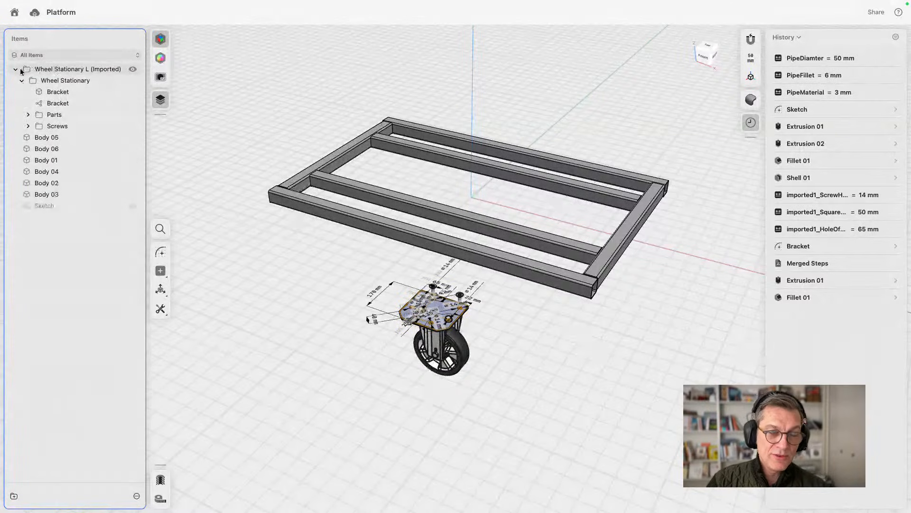
left_click(53, 82)
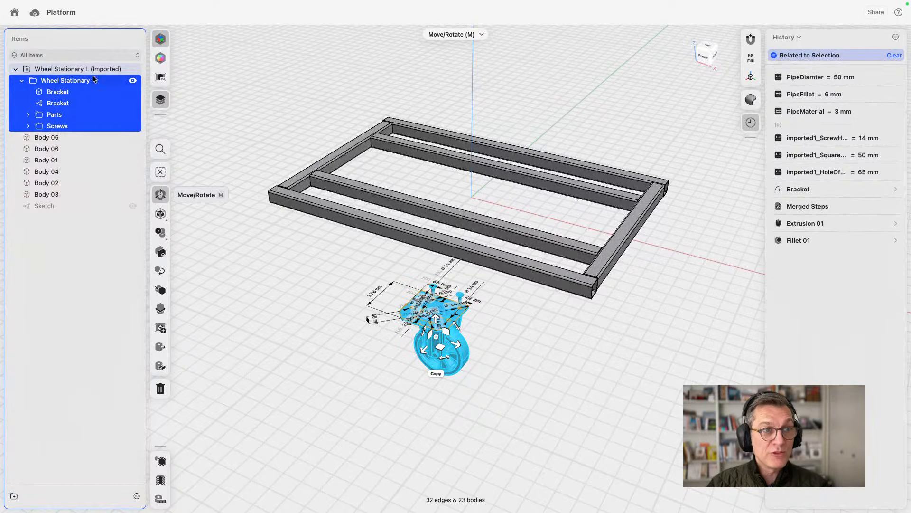
double_click(69, 80)
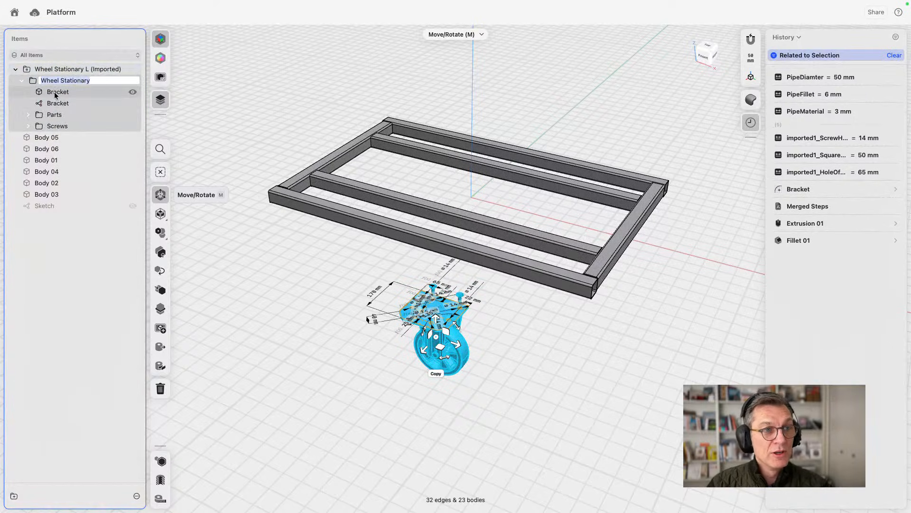
Step: Inspect the wheel's Bracket body and open the Bracket sketch for editing
left_click(57, 92)
scroll(419, 302, "down", 5)
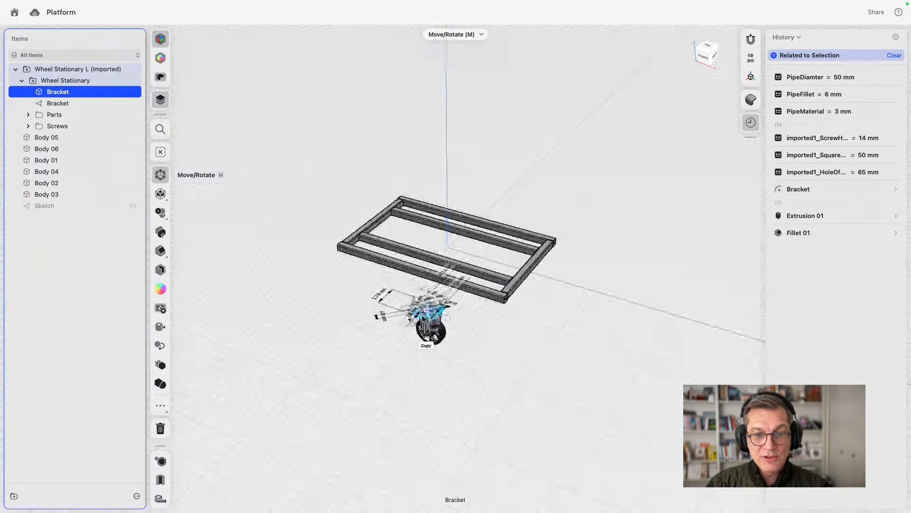
scroll(425, 301, "up", 10)
scroll(437, 291, "down", 5)
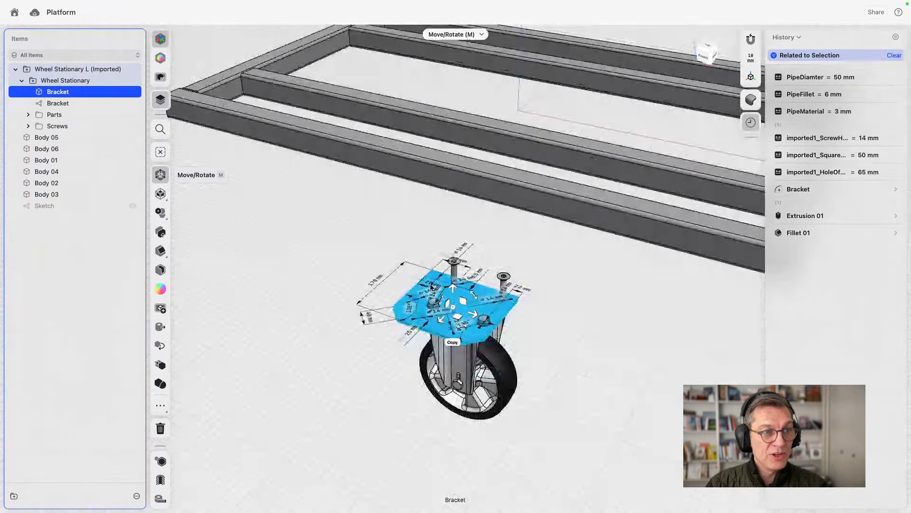
double_click(59, 103)
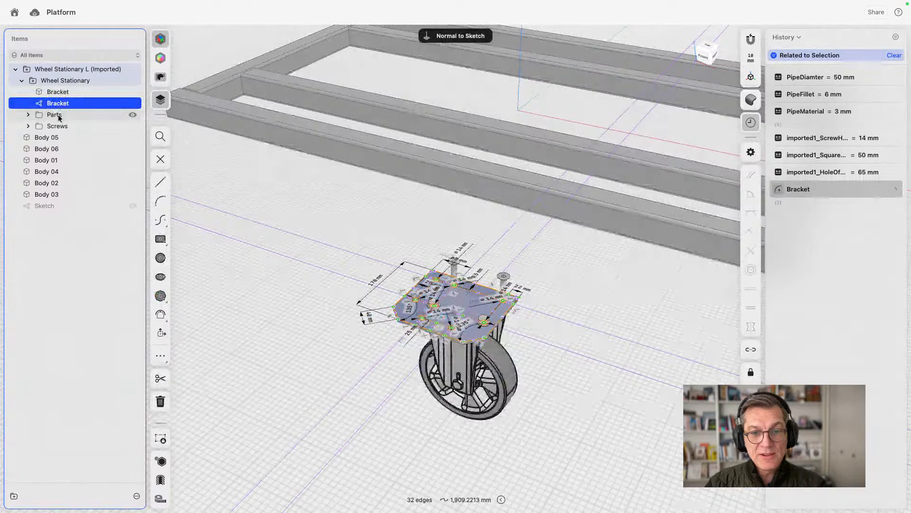
Step: Inspect the imported wheel's Parts and Screws folders, then clear the selection
left_click(55, 115)
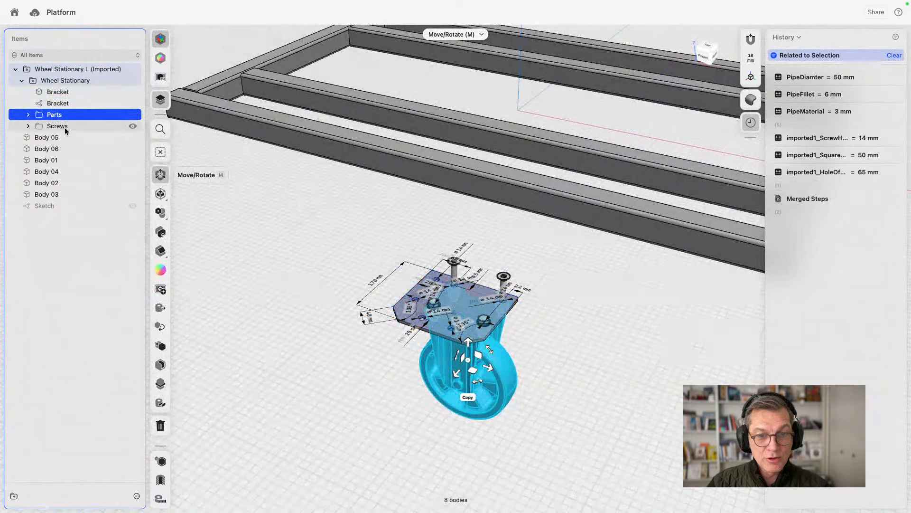
left_click(57, 127)
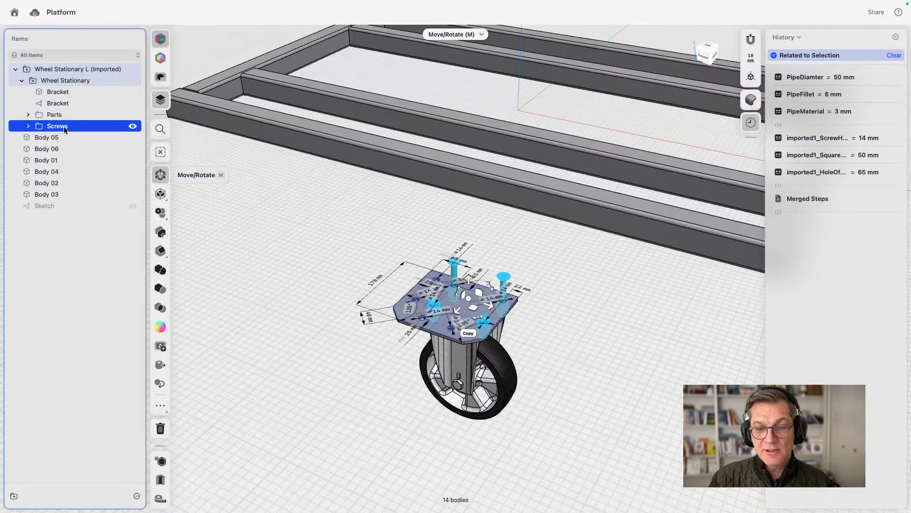
right_click_drag(467, 218, 437, 217)
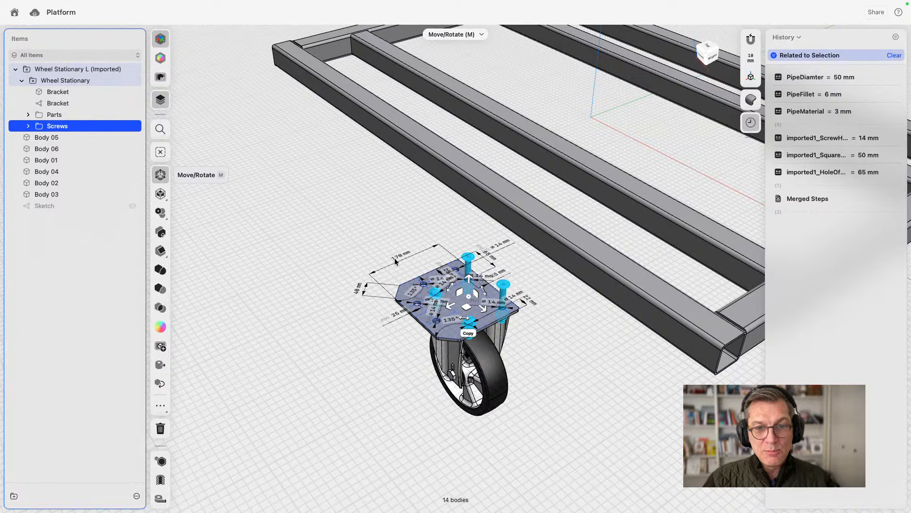
left_click(370, 194)
Step: Hide the Bracket sketch of the imported stationary wheel
scroll(340, 215, "down", 5)
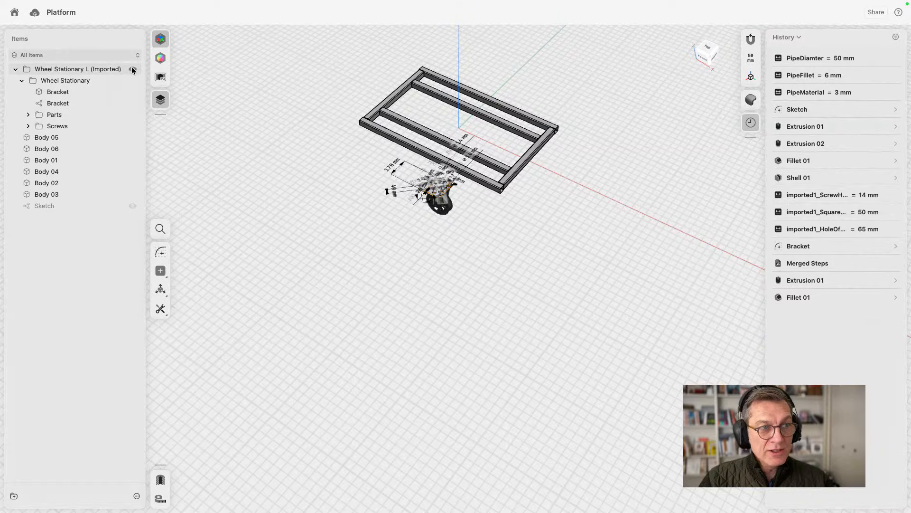
left_click(133, 103)
scroll(429, 182, "up", 10)
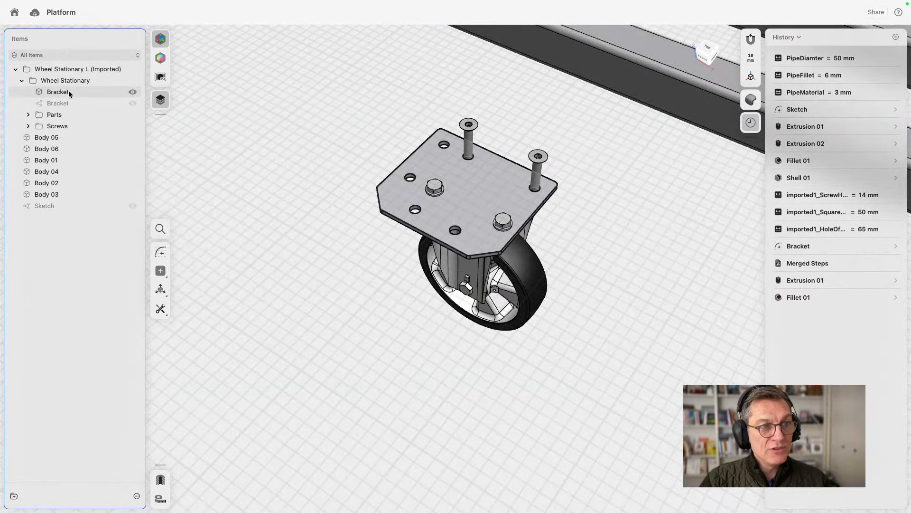
Step: Align the whole Wheel Stationary folder by its bracket plate's upper face to the underside of the frame's outer pipe
left_click(65, 81)
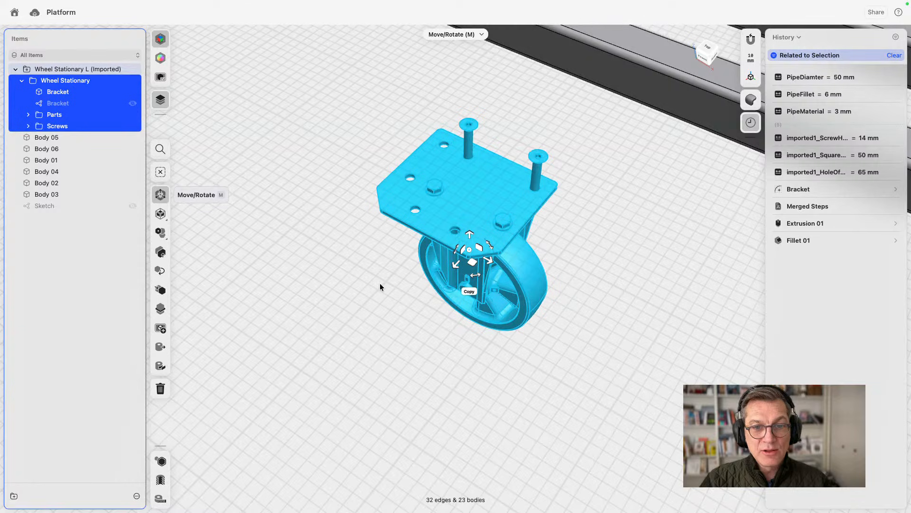
scroll(380, 286, "down", 5)
right_click_drag(378, 305, 510, 161)
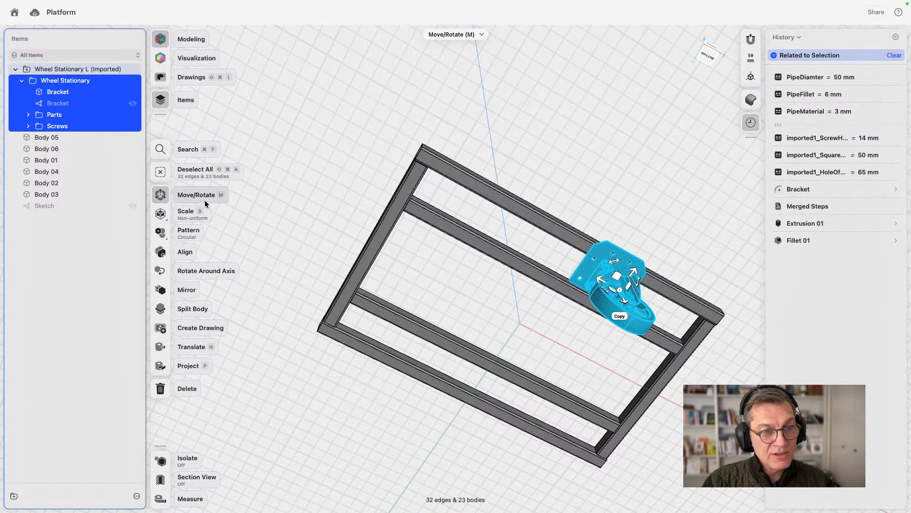
left_click(162, 252)
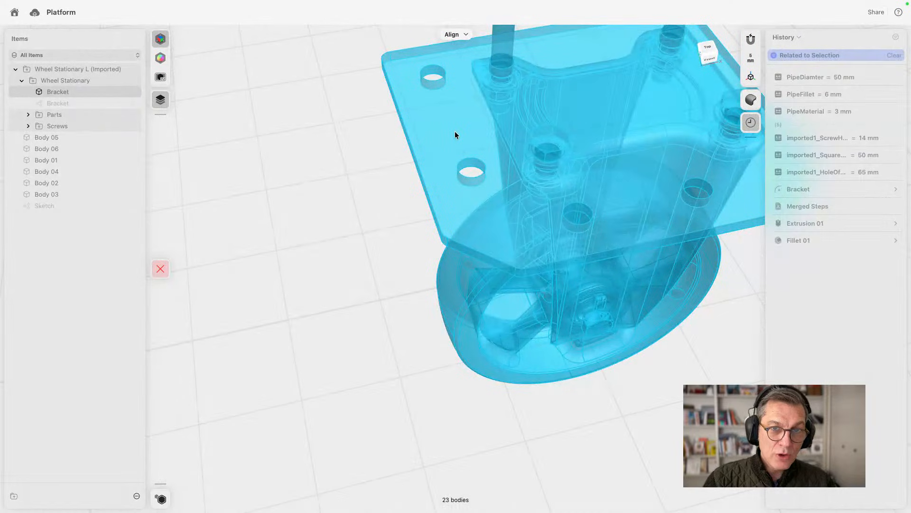
left_click(454, 132)
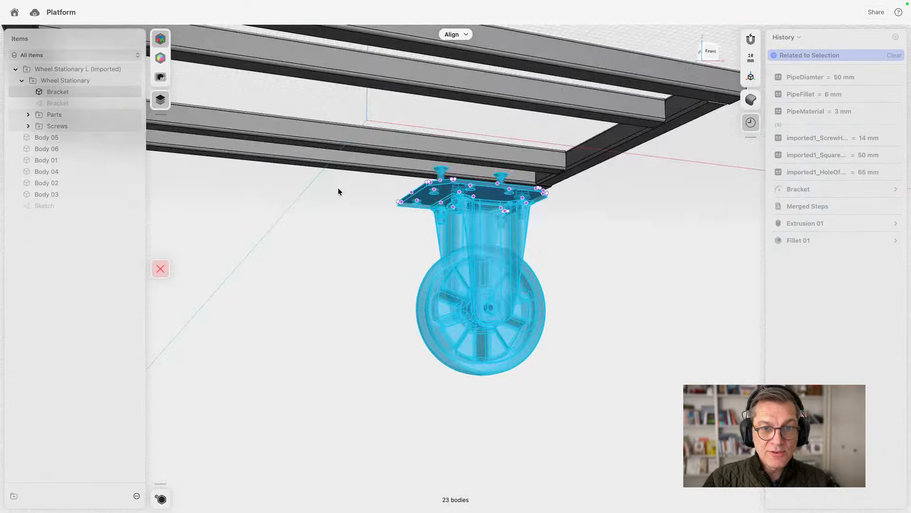
scroll(338, 188, "down", 10)
right_click_drag(288, 196, 305, 72)
scroll(306, 71, "up", 2)
middle_click_drag(305, 71, 377, 186)
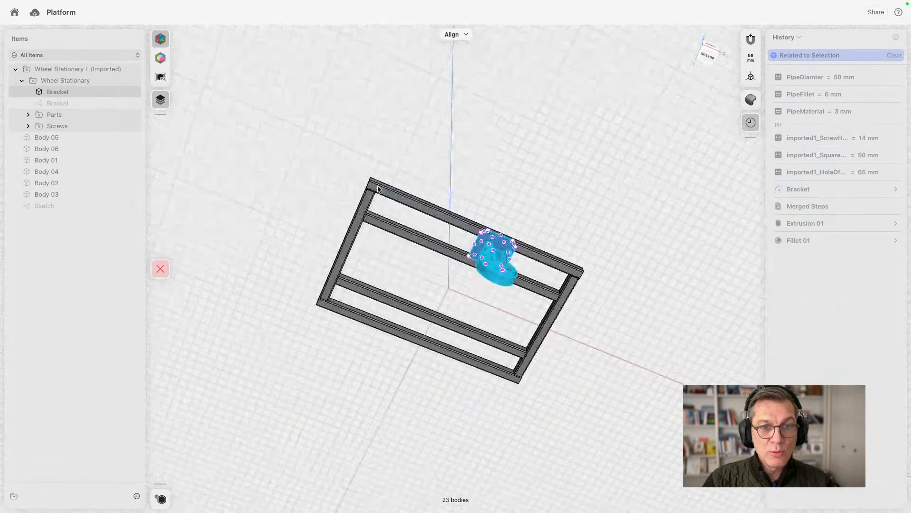
scroll(377, 185, "up", 5)
left_click(359, 195)
Step: Slide the aligned wheel about 514 mm along the outer pipe to the frame's corner
scroll(477, 275, "down", 3)
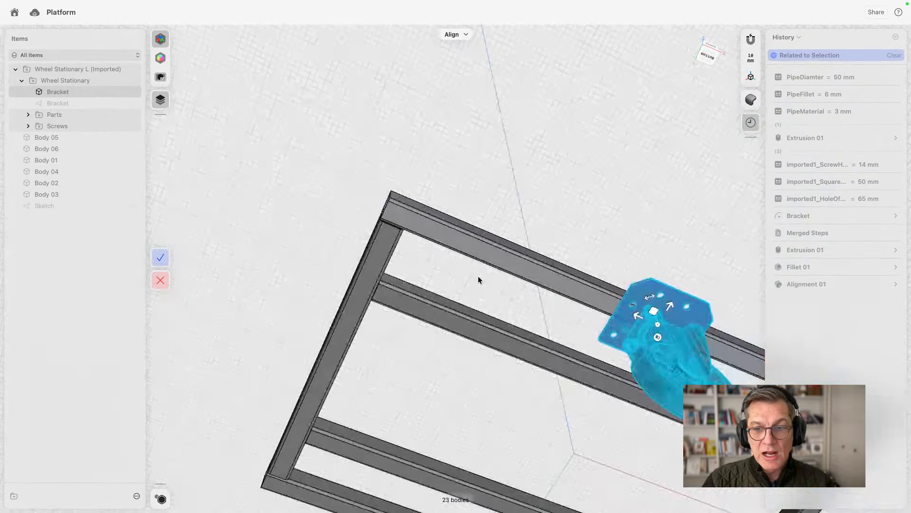
middle_click_drag(479, 277, 423, 211)
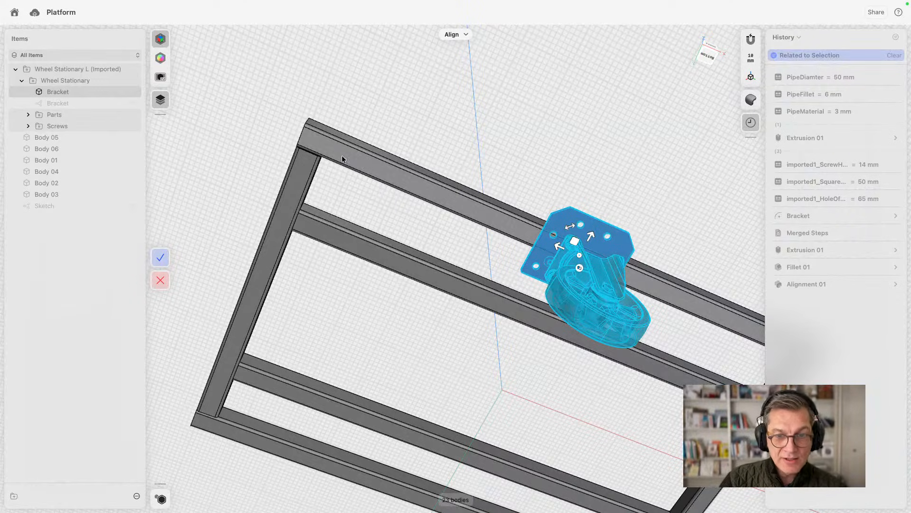
left_click(556, 245)
left_click_drag(556, 245, 315, 181)
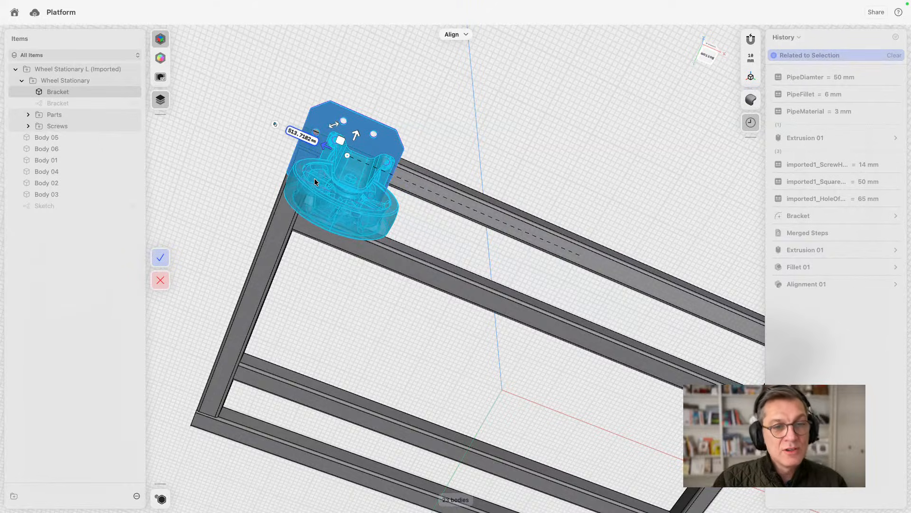
Step: Slide the wheel about 68 mm inward so its bracket plate sits within the frame's corner
right_click_drag(371, 91, 522, 124)
scroll(485, 145, "up", 4)
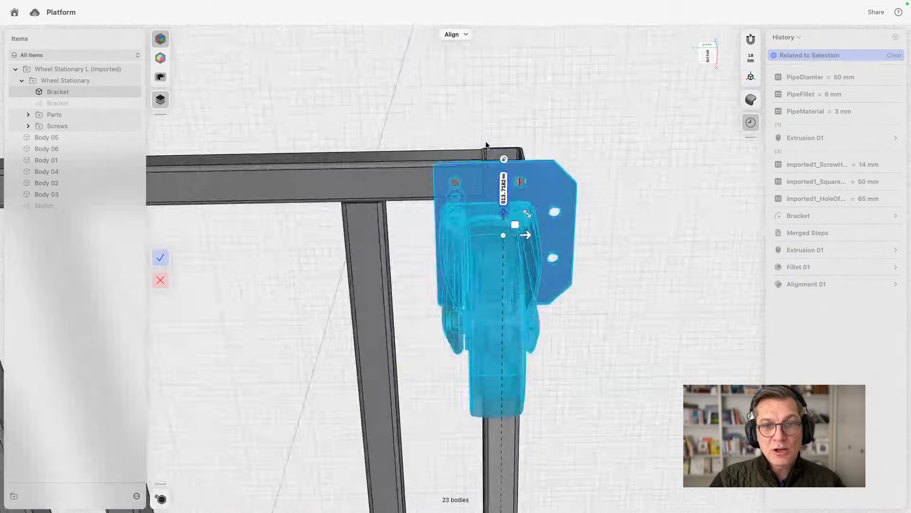
scroll(486, 145, "up", 3)
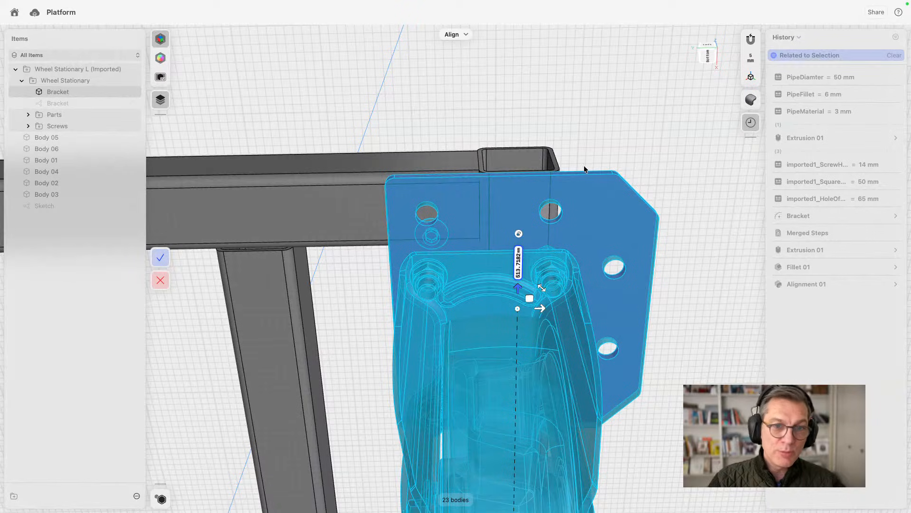
left_click_drag(517, 285, 443, 307)
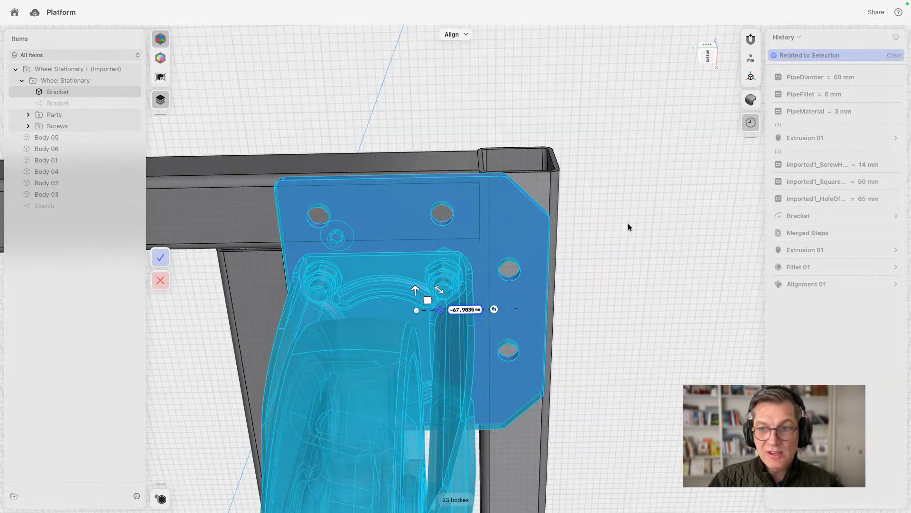
Step: Try to correct the wheel's offset on the frame by subtracting a further 6 mm, checking from the bottom view
right_click_drag(624, 197, 567, 179)
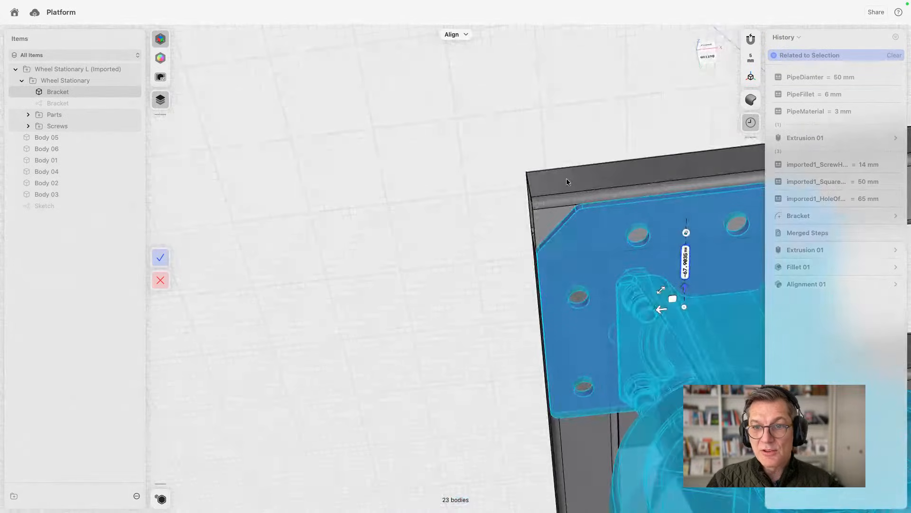
left_click(707, 56)
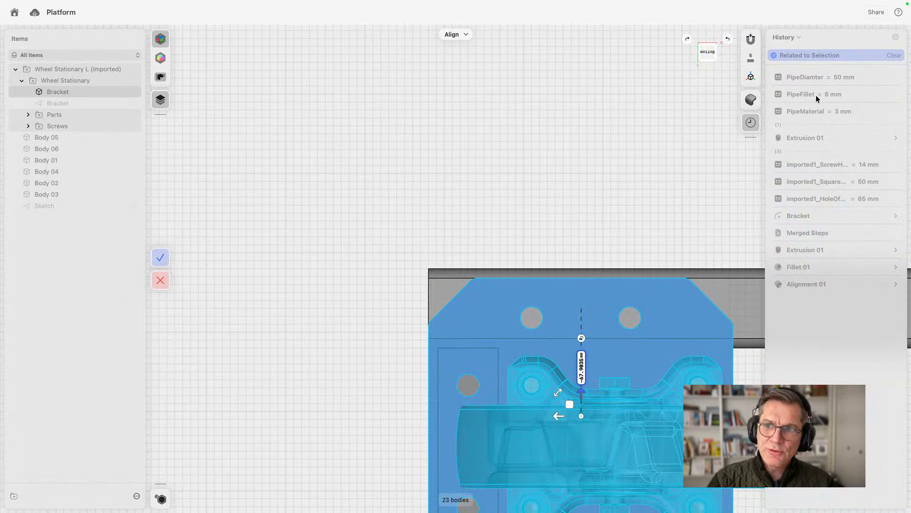
left_click(581, 375)
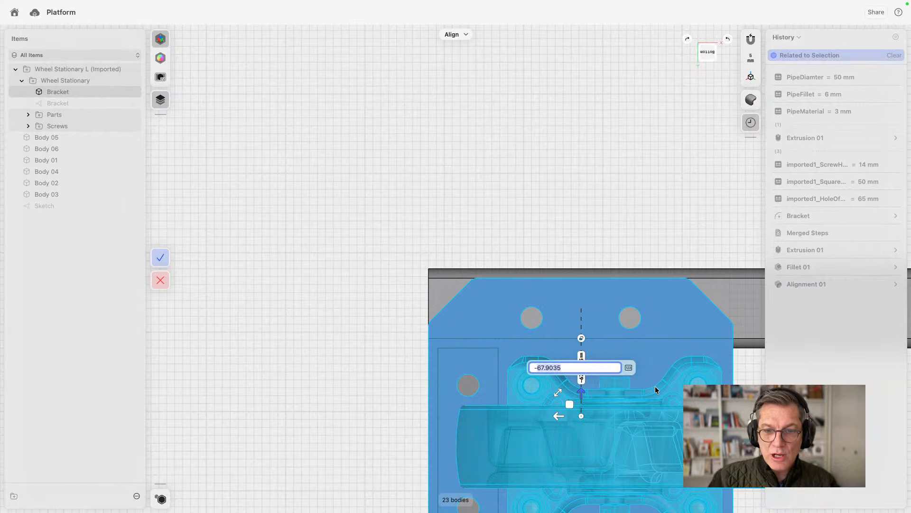
key("Right")
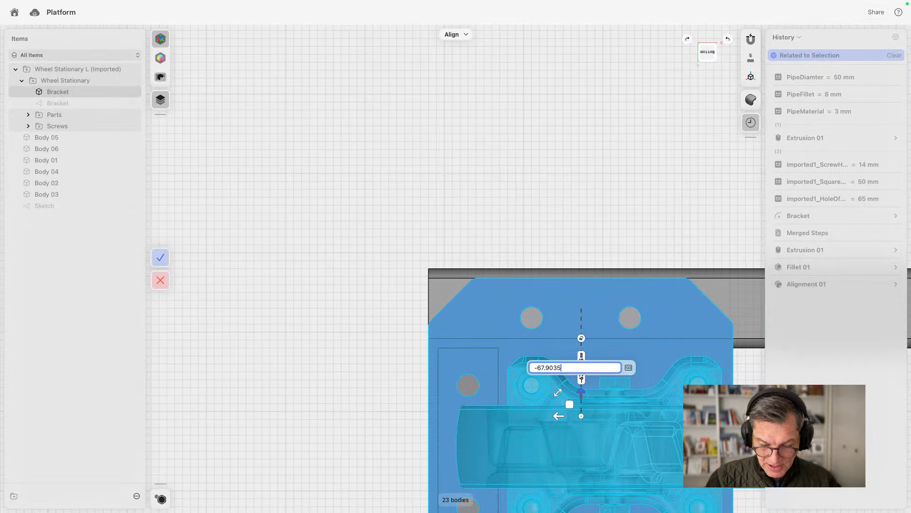
type("-6")
key("Return")
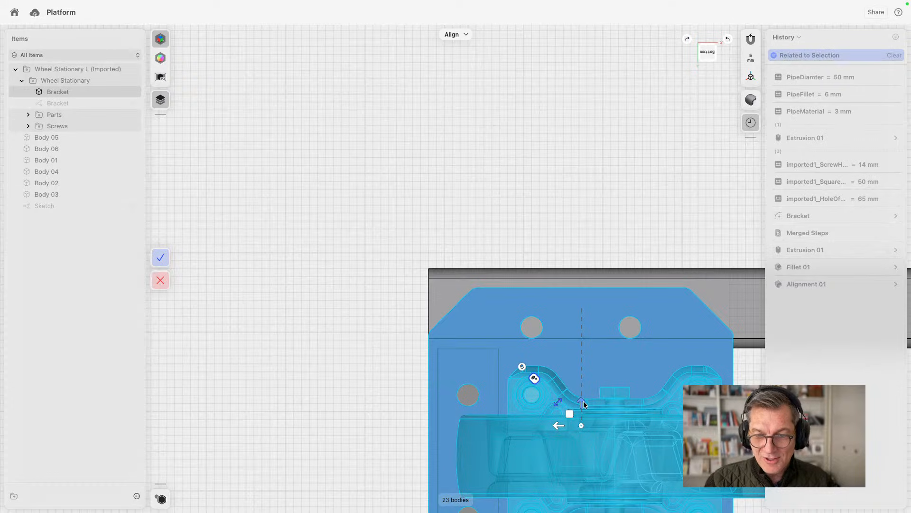
Step: Set the wheel's offset to -61.9035 mm so the bracket plate is flush with the frame's outer edge, and finish the alignment
left_click_drag(584, 404, 586, 385)
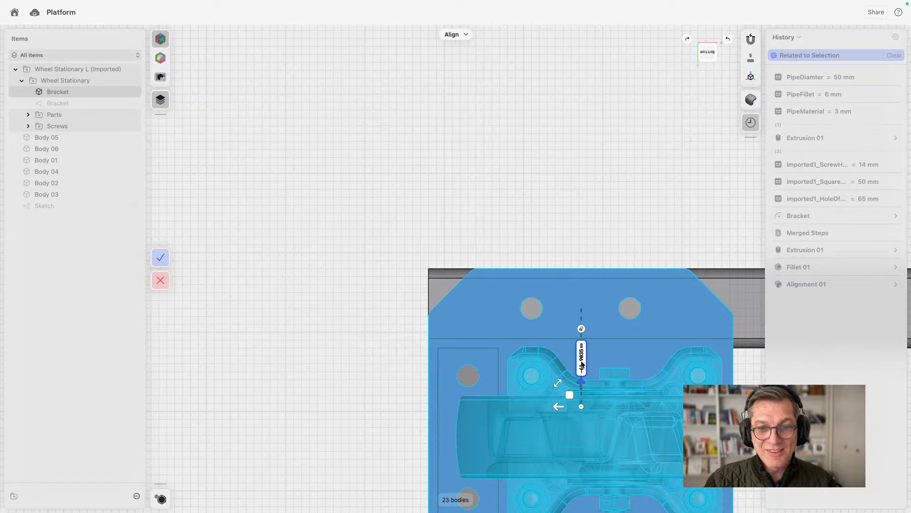
scroll(529, 273, "down", 10)
scroll(529, 273, "up", 20)
scroll(456, 274, "down", 10)
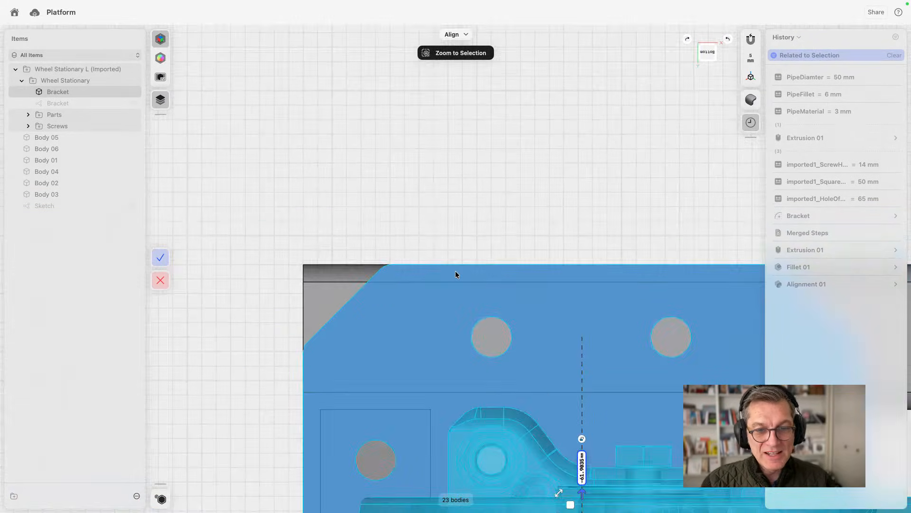
scroll(456, 274, "down", 5)
left_click(160, 257)
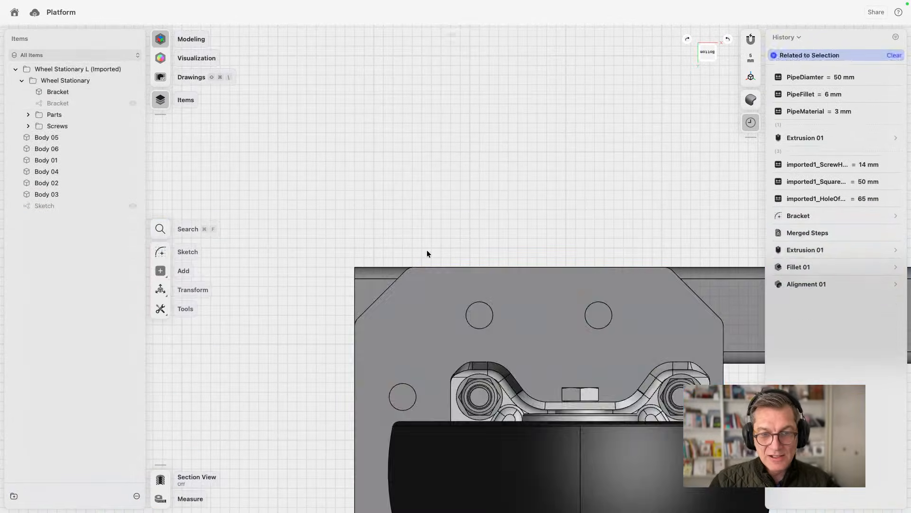
Step: Suppress the frame's Fillet 01 in the modelling history
scroll(427, 249, "down", 10)
right_click_drag(426, 250, 455, 301)
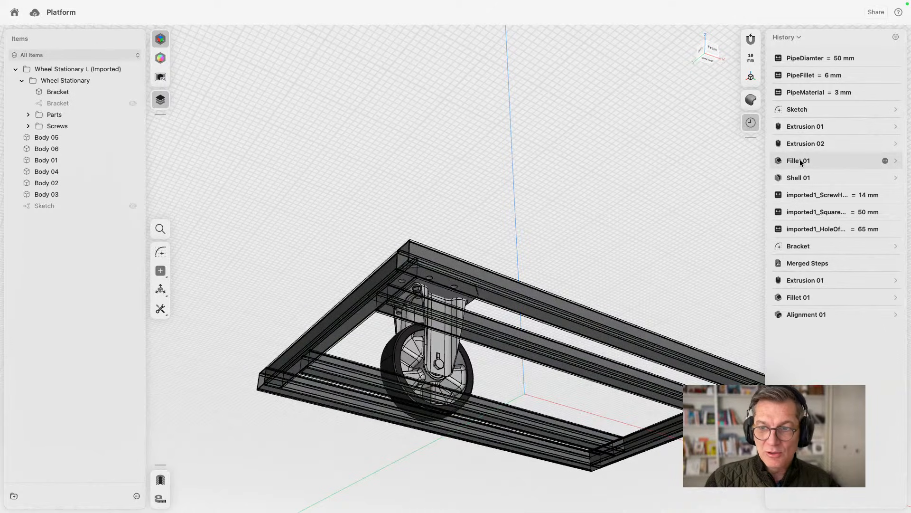
right_click(800, 162)
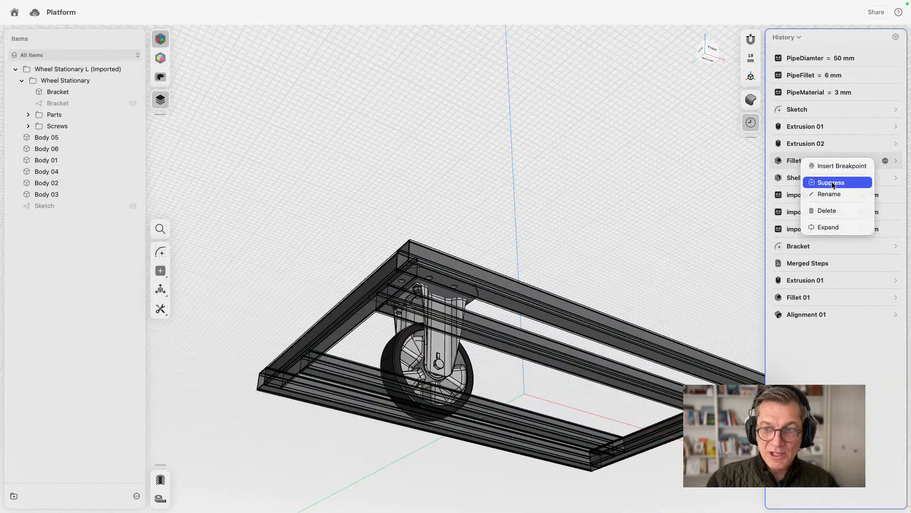
left_click(550, 181)
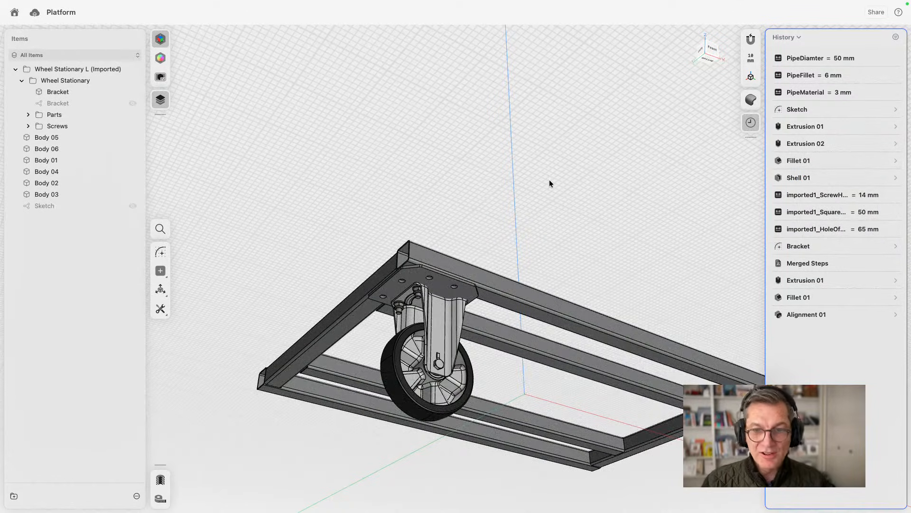
right_click_drag(548, 179, 563, 213)
right_click_drag(550, 192, 475, 145)
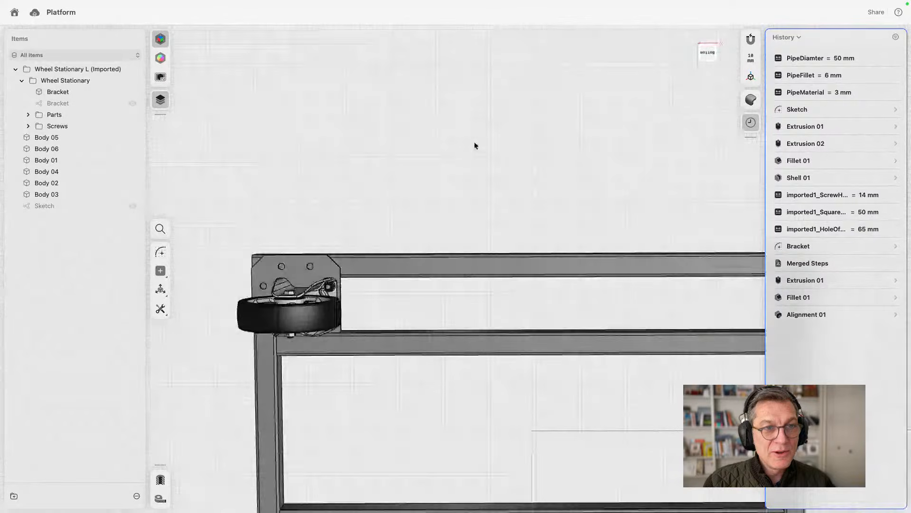
scroll(604, 178, "down", 4)
left_click(847, 163)
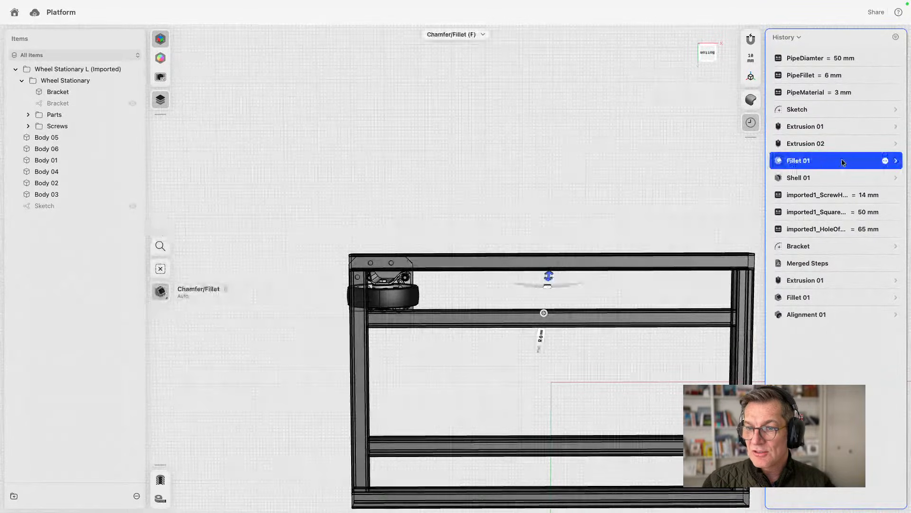
right_click(840, 158)
left_click(868, 181)
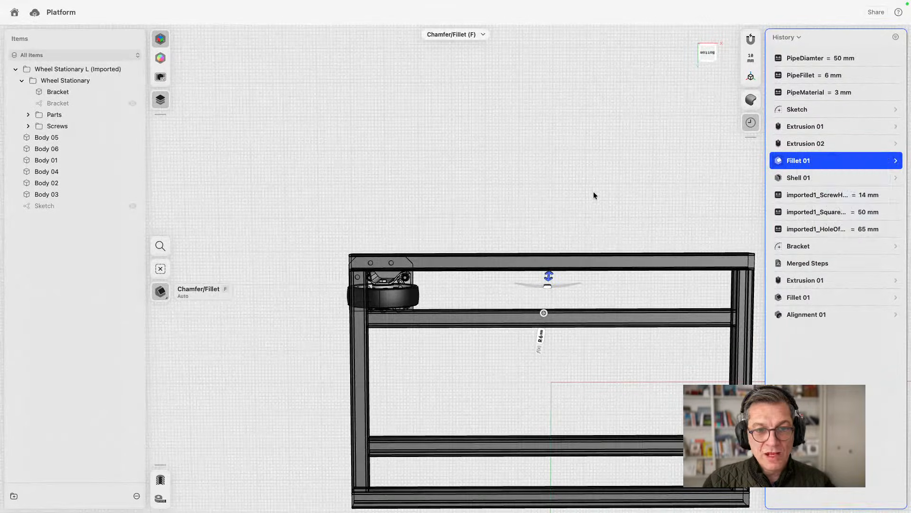
scroll(616, 178, "right", 5)
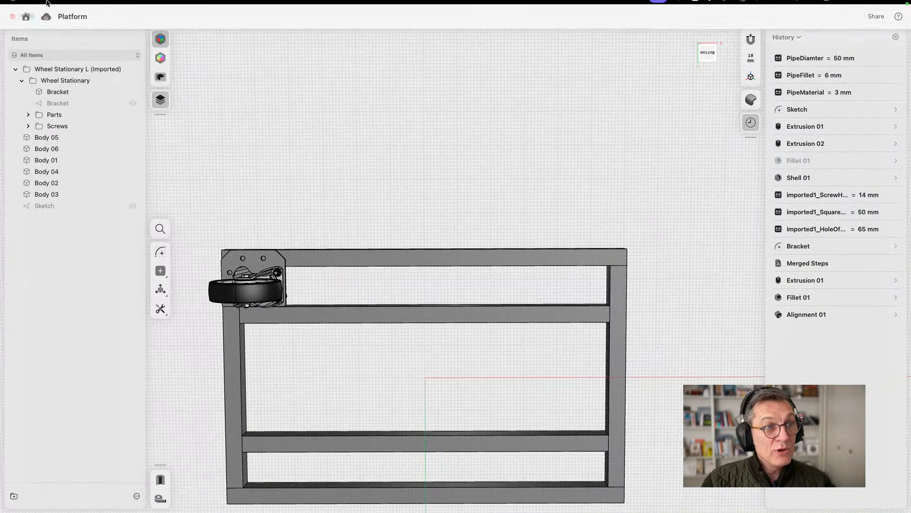
Step: Import the Wheel Swivel L project and expand its imported folder and Wheel Swivel subfolder
left_click(67, 7)
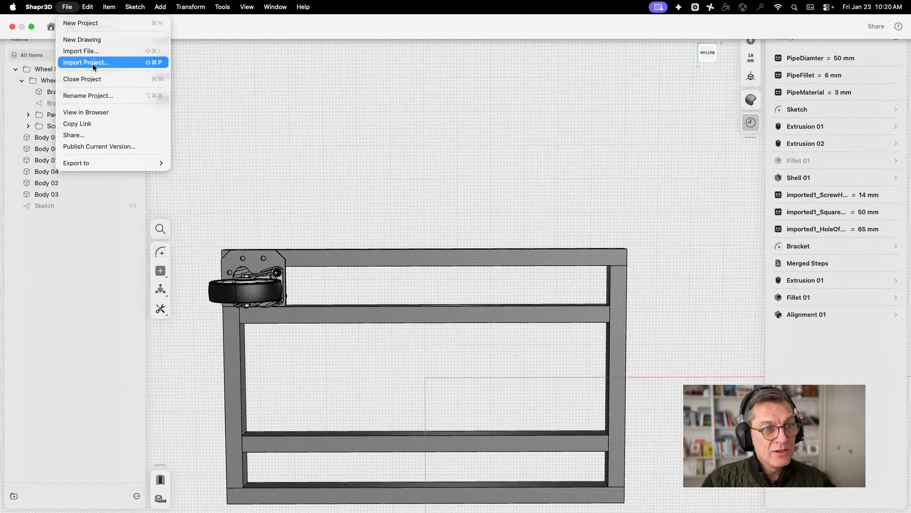
left_click(85, 63)
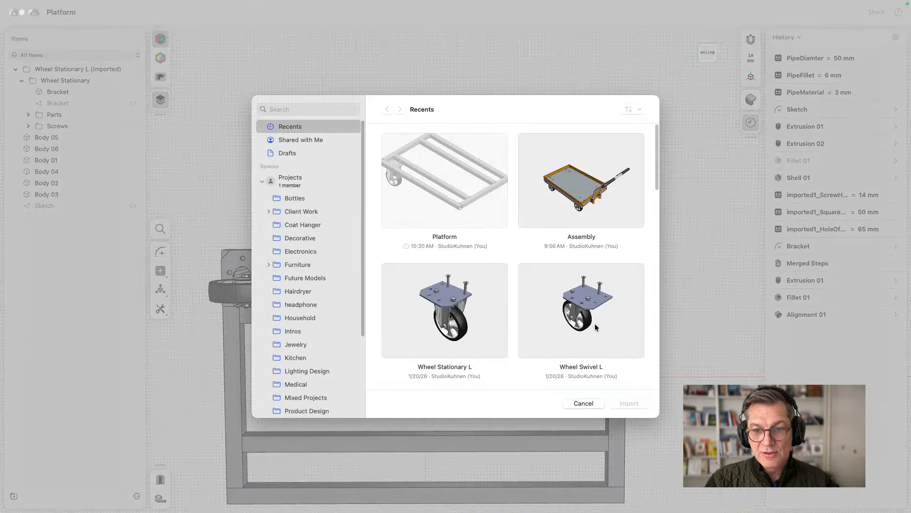
left_click(594, 323)
left_click(633, 403)
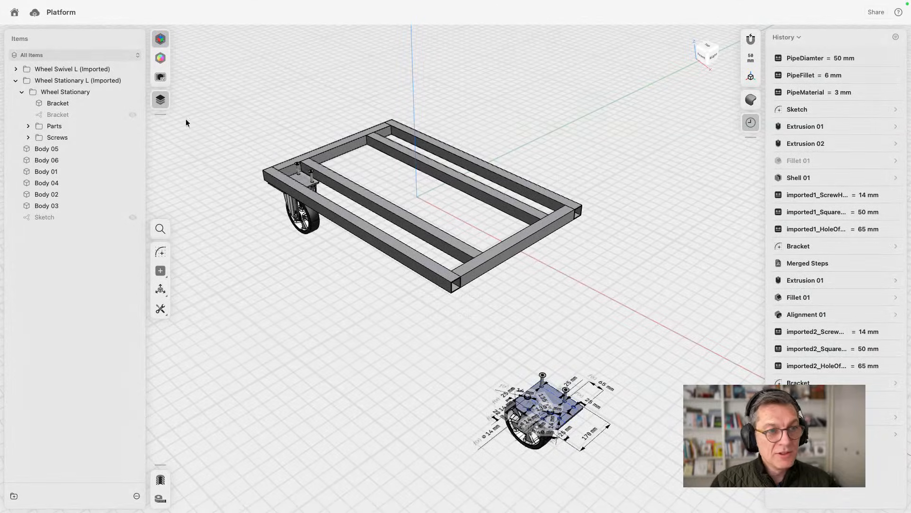
left_click(14, 71)
left_click(21, 81)
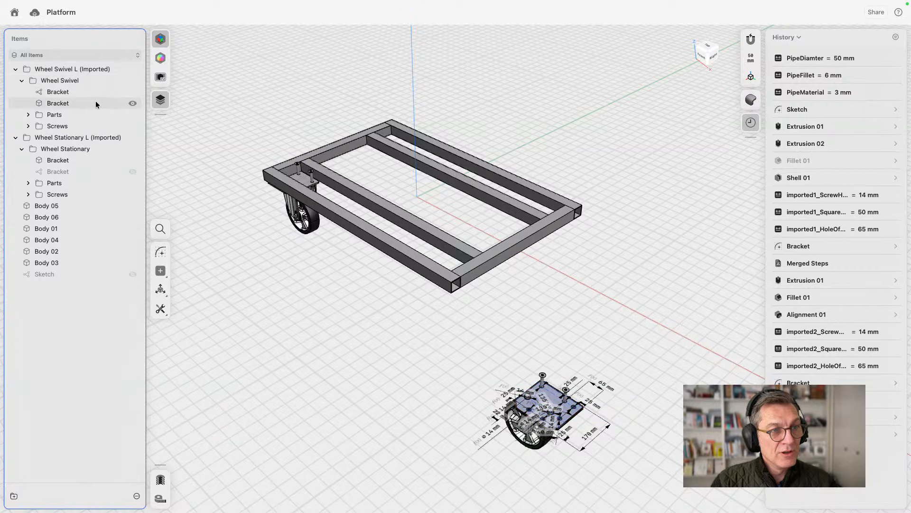
Step: Hide the swivel wheel's Bracket sketch and align the swivel wheel's bracket plate to the underside of the frame's long outer pipe
left_click(132, 91)
left_click_drag(455, 338, 593, 458)
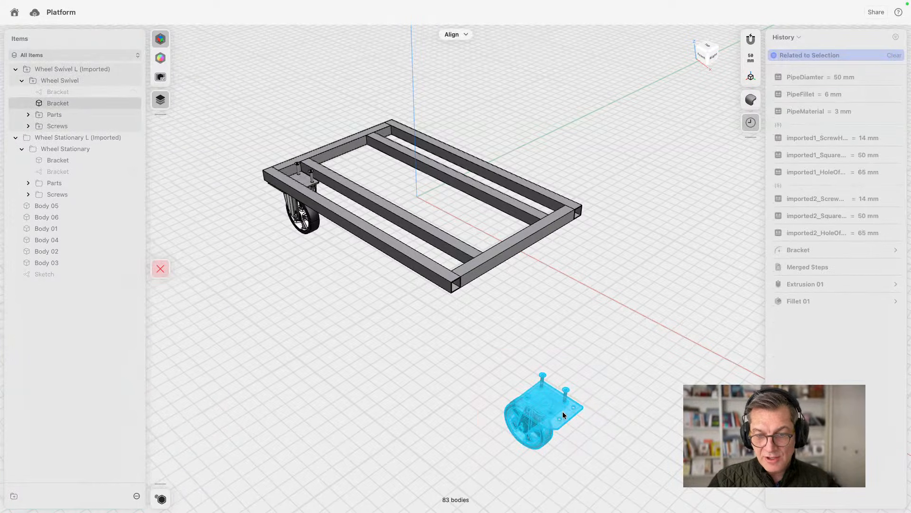
left_click(565, 412)
right_click_drag(590, 353, 627, 259)
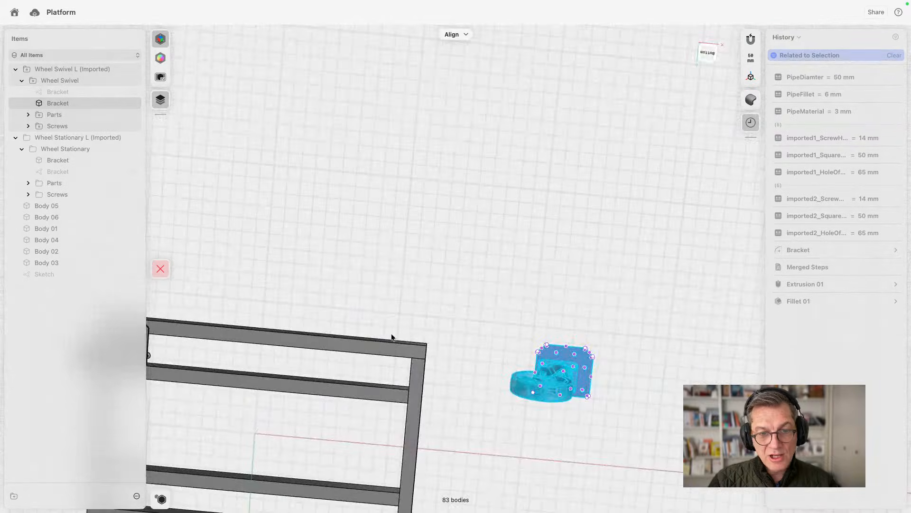
scroll(393, 347, "up", 5)
left_click(448, 373)
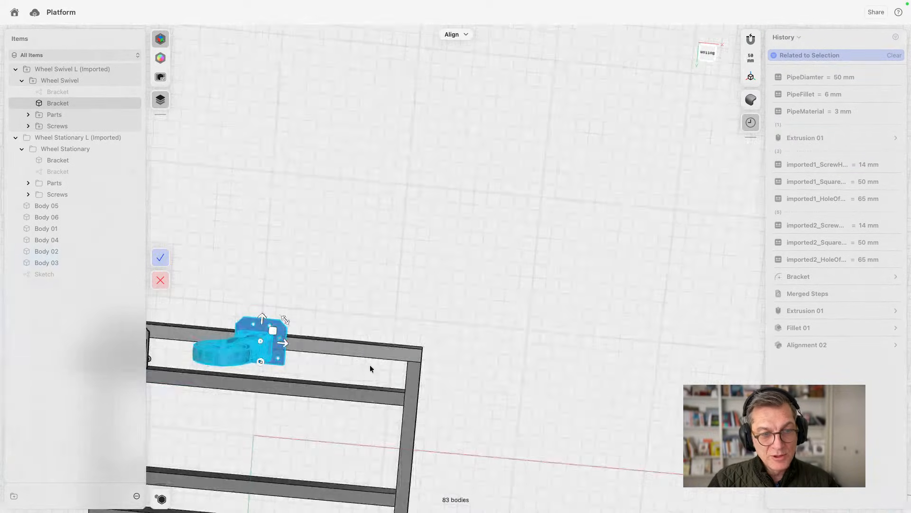
Step: Move the swivel wheel about 514 mm along the frame to its corner and finish the alignment
left_click_drag(264, 320, 422, 373)
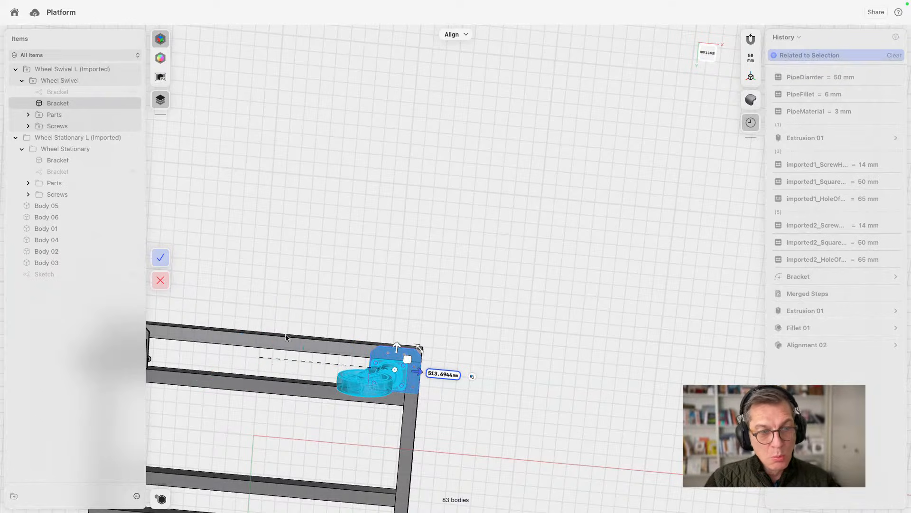
left_click(162, 262)
Step: Unsuppress the frame's Fillet 01 in the modelling history
right_click_drag(383, 271, 399, 296)
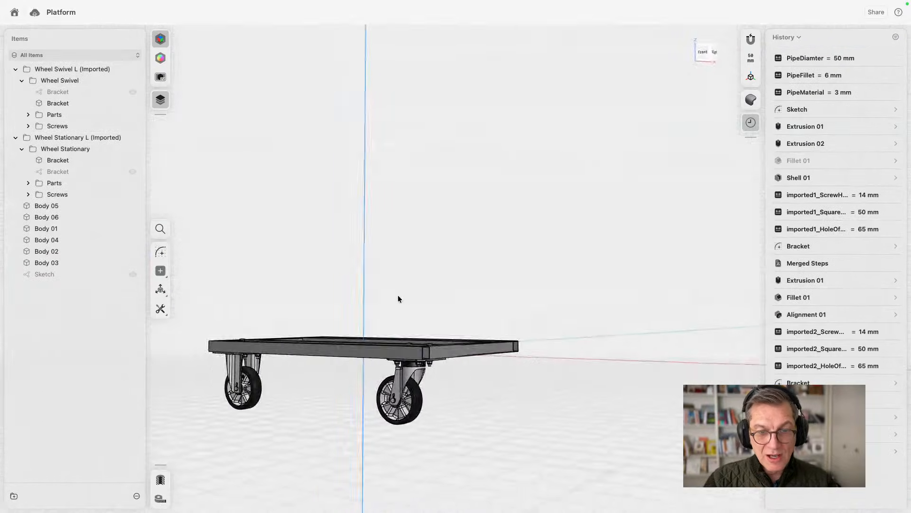
right_click(800, 161)
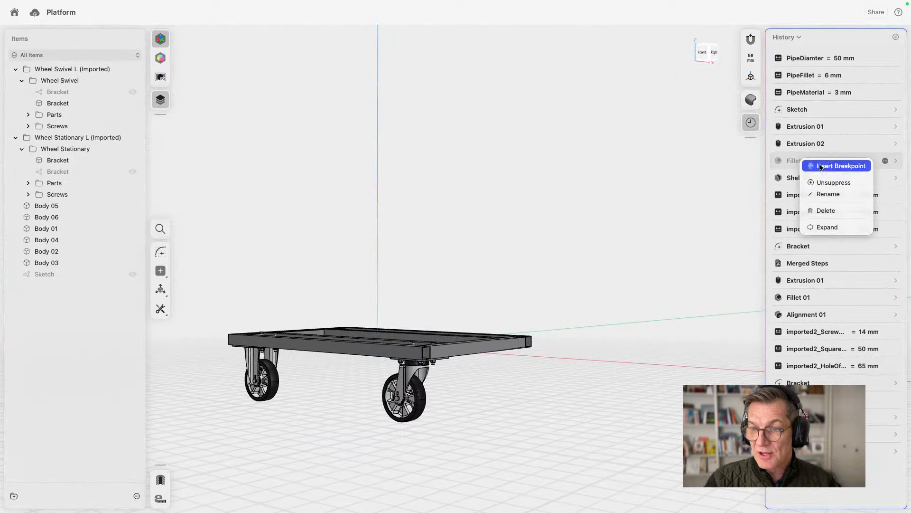
left_click(839, 186)
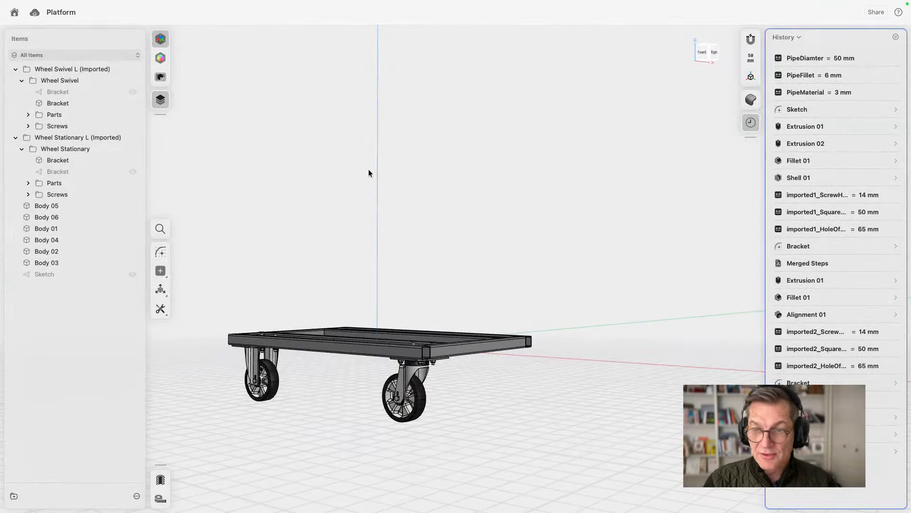
Step: Examine from below and above how both wheels' bracket plates and screws sit against the frame's corners and inner pipes
right_click_drag(368, 173, 407, 304)
scroll(407, 304, "up", 5)
scroll(341, 344, "down", 2)
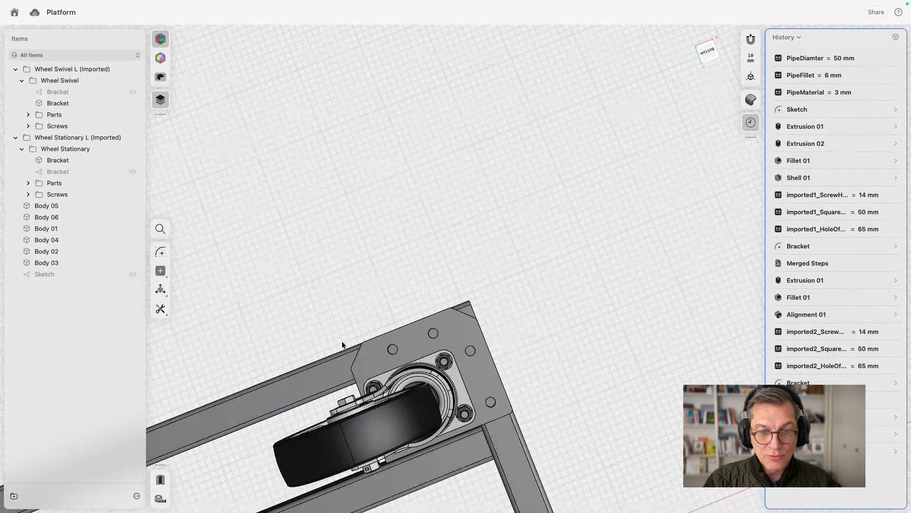
right_click_drag(391, 265, 400, 355)
scroll(400, 355, "down", 8)
right_click_drag(305, 347, 244, 427)
left_click(708, 50)
scroll(505, 321, "up", 8)
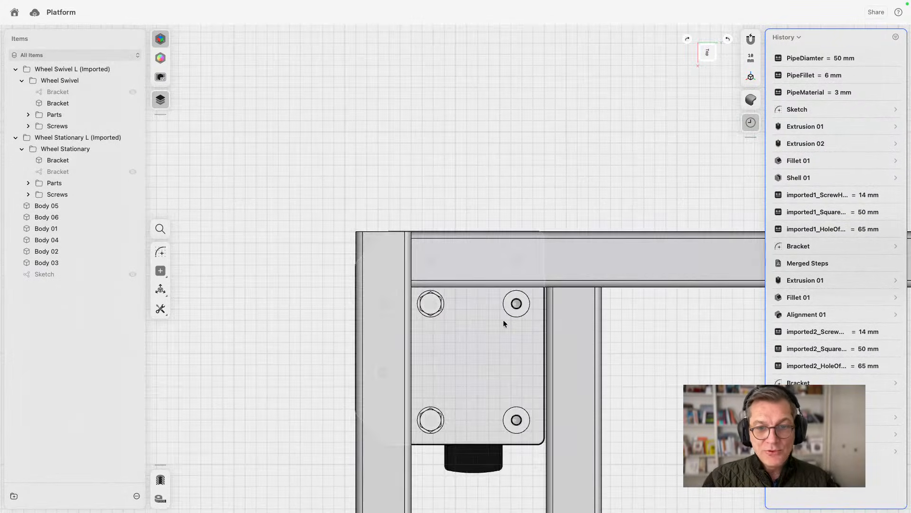
scroll(522, 347, "down", 2)
right_click_drag(523, 358, 516, 248)
scroll(529, 377, "up", 6)
right_click_drag(530, 377, 549, 323)
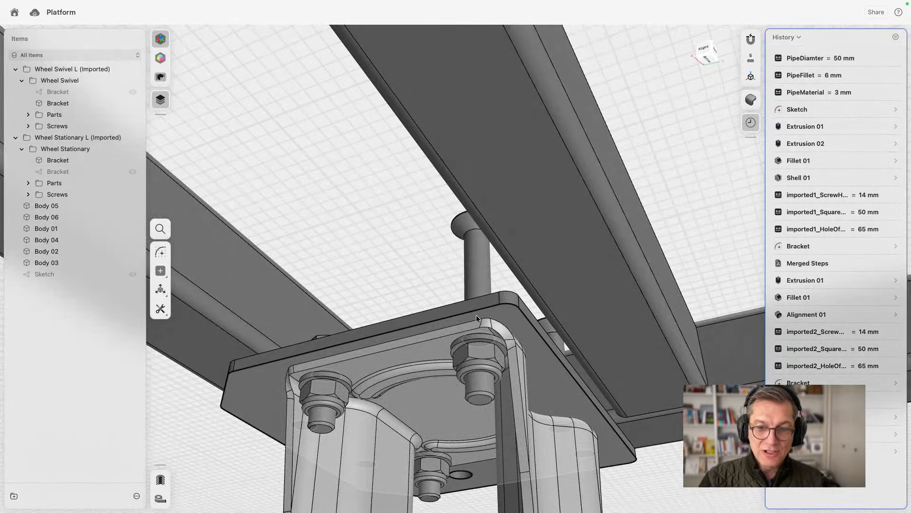
scroll(471, 317, "down", 7)
right_click_drag(454, 242, 395, 258)
scroll(449, 316, "down", 2)
scroll(449, 317, "down", 5)
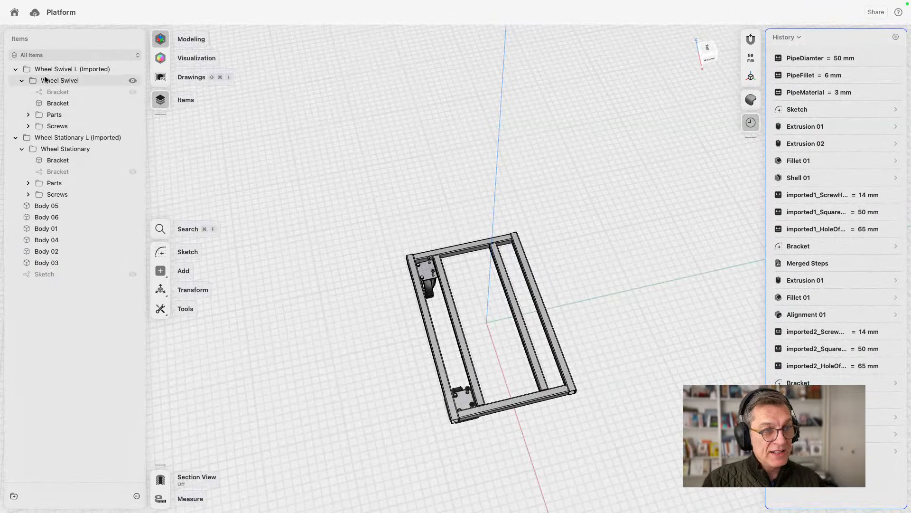
Step: Show the Bracket sketches of both imported wheels, collapse the two imported folders, and check the bracket's dimensions
left_click(132, 91)
left_click(133, 172)
left_click(16, 137)
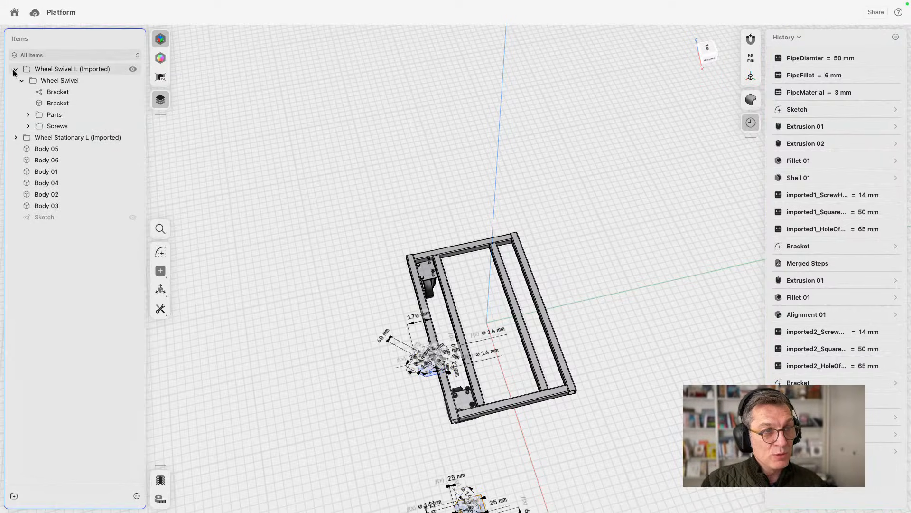
left_click(16, 69)
right_click_drag(282, 255, 368, 254)
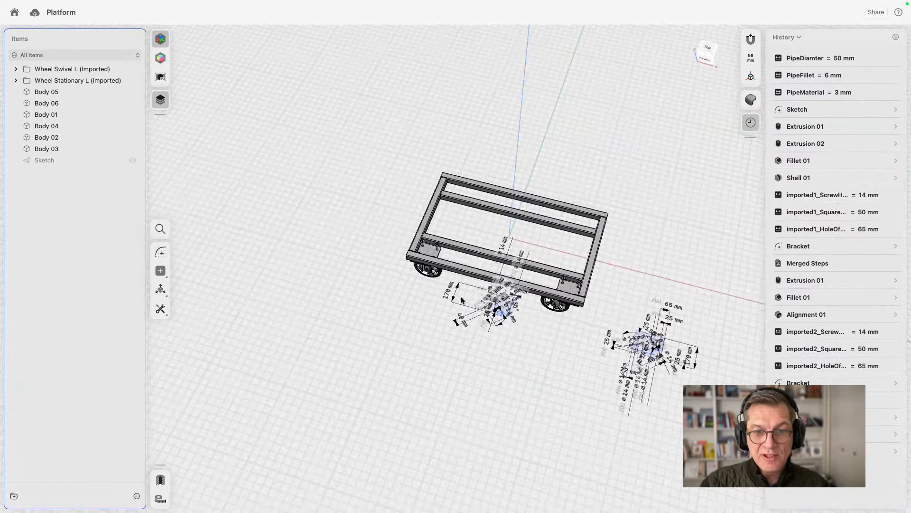
scroll(718, 365, "up", 5)
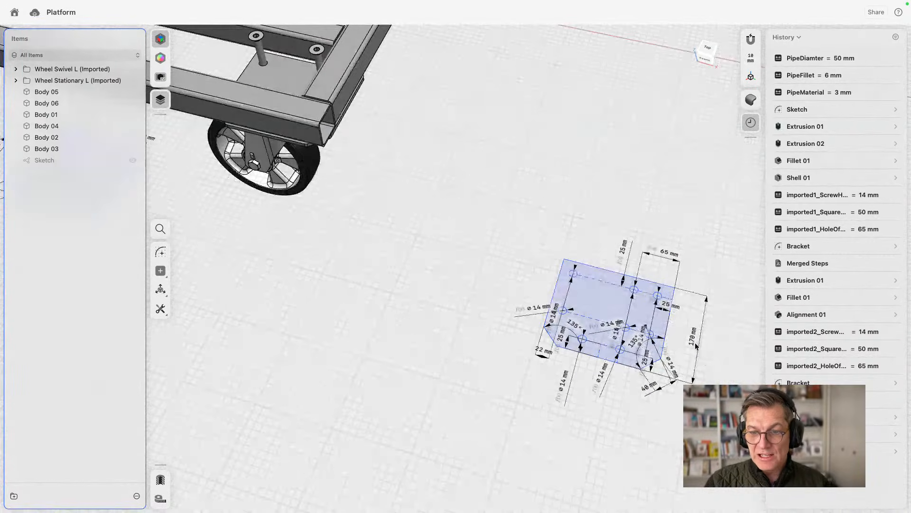
scroll(695, 343, "down", 5)
right_click_drag(633, 258, 629, 281)
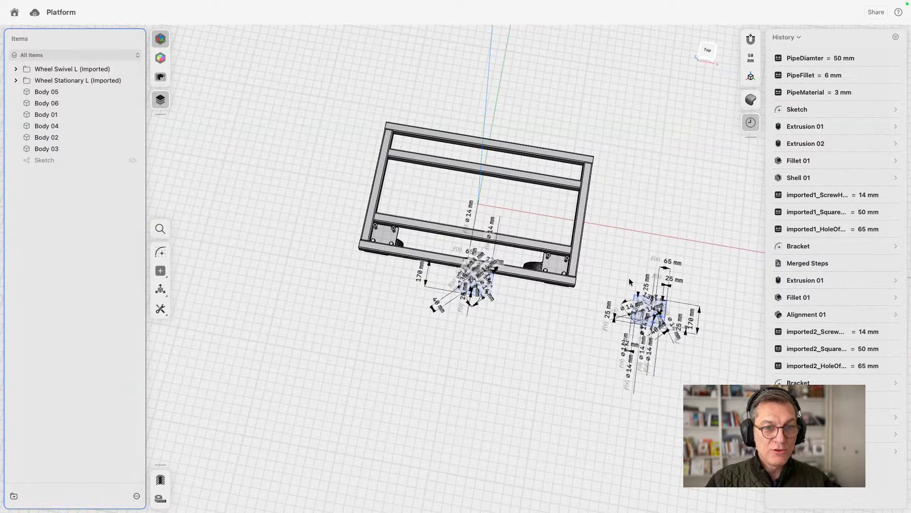
Step: Show the frame's Sketch, open it for editing and isolate it
left_click(132, 161)
double_click(45, 160)
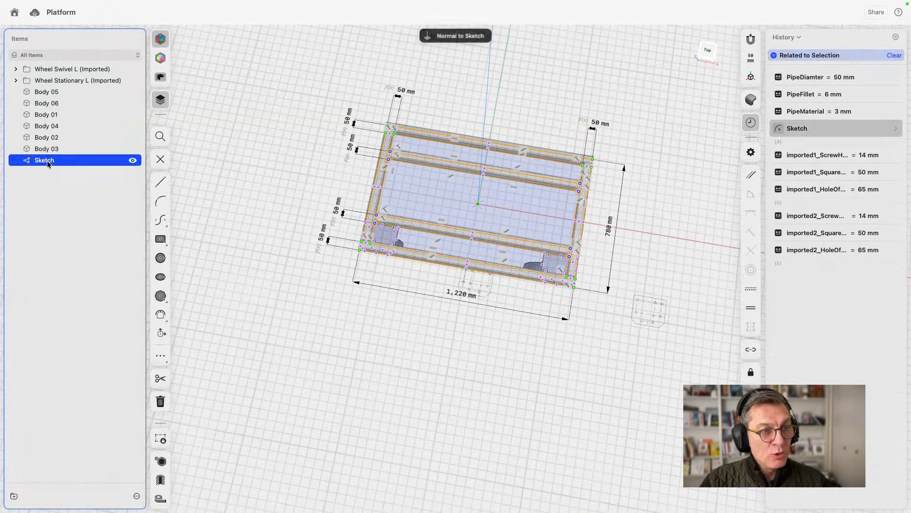
left_click(162, 460)
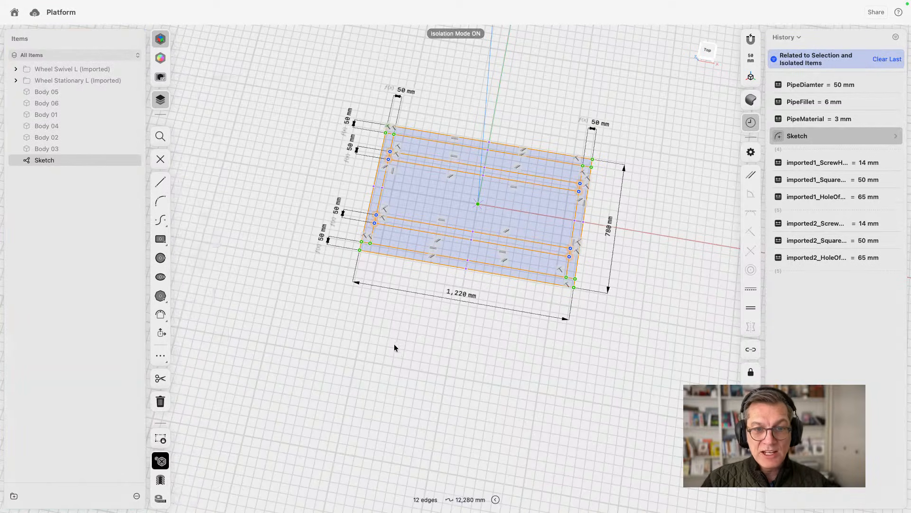
left_click(410, 348)
Step: Set the distance from the frame's long outer edge to the adjacent inner pipe's far line to 170 mm through a new variable
scroll(410, 349, "right", 5)
scroll(410, 349, "right", 5)
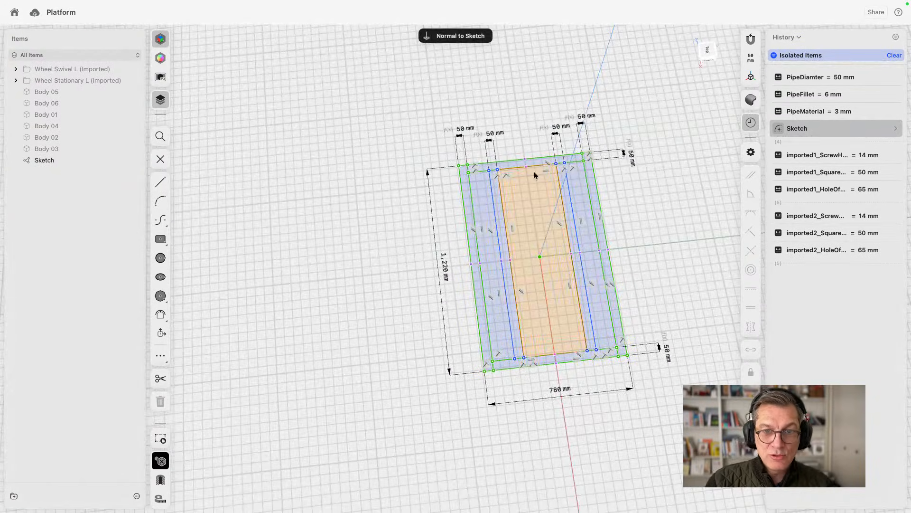
scroll(535, 173, "up", 10)
left_click(312, 194)
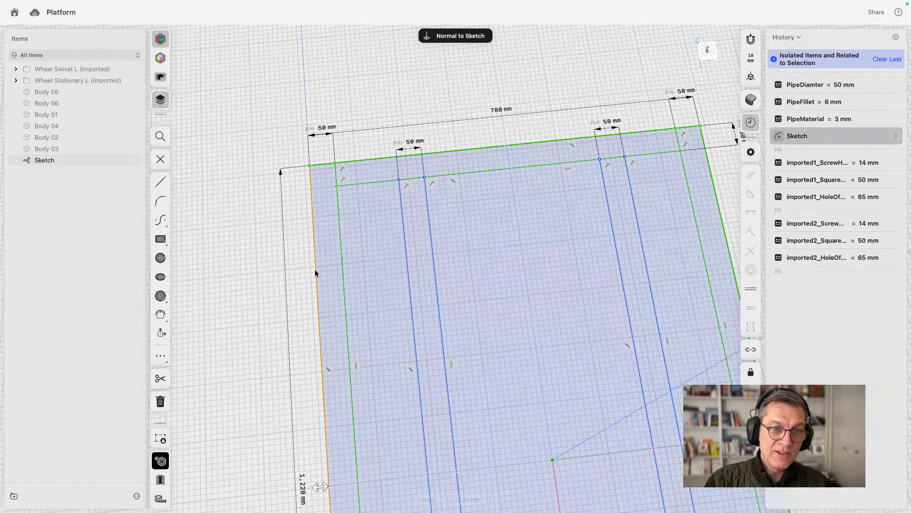
scroll(421, 190, "down", 5)
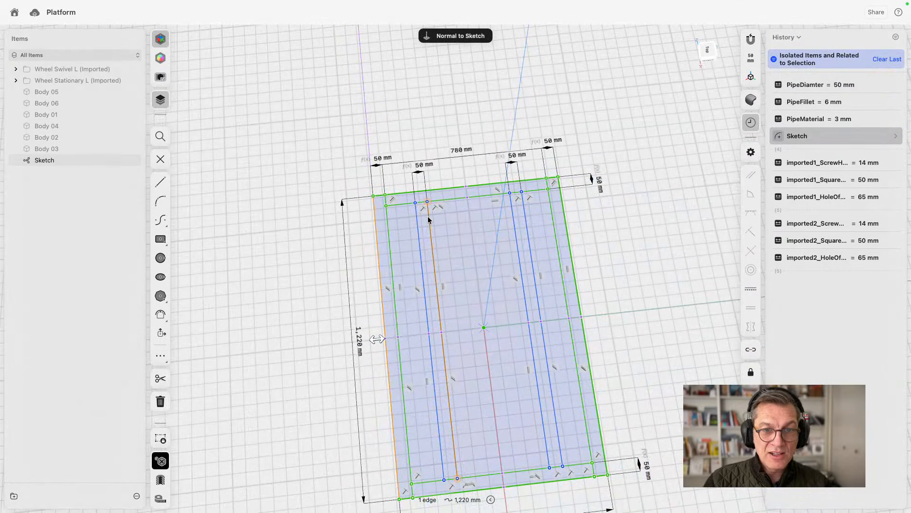
left_click(428, 220)
scroll(385, 188, "down", 3)
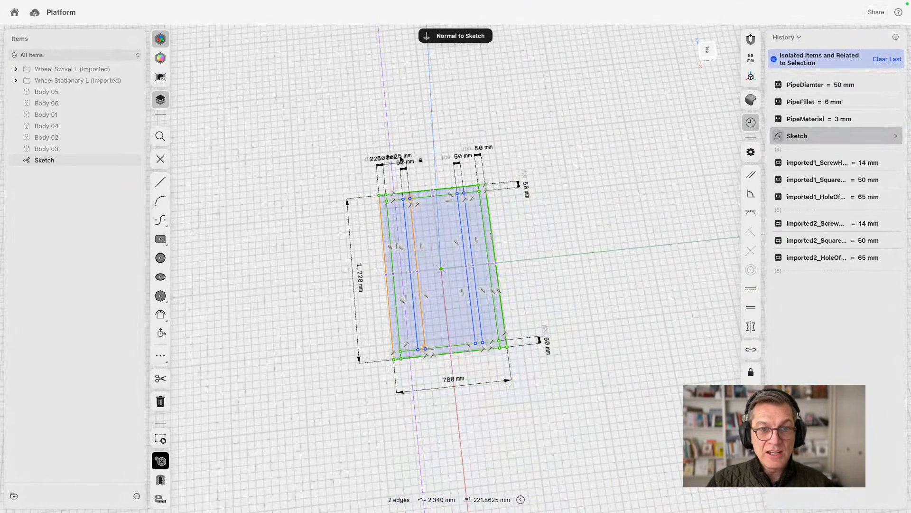
left_click(406, 135)
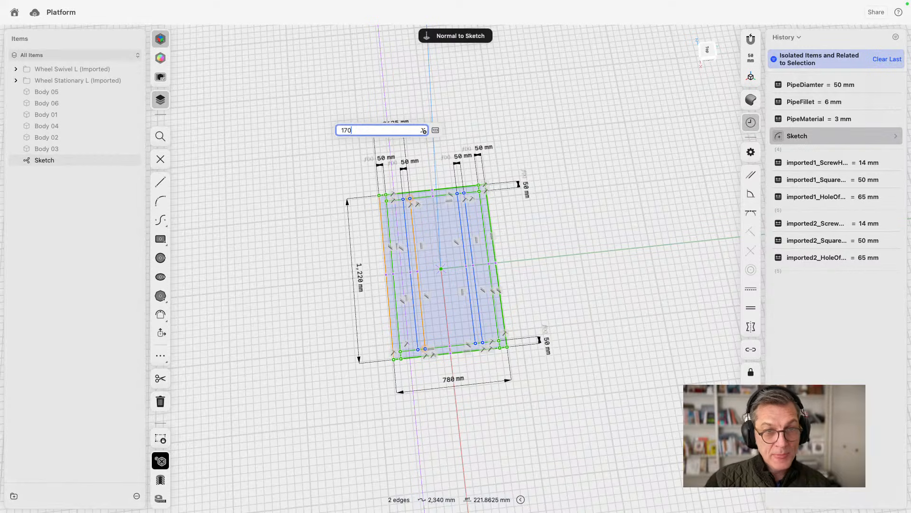
type("170")
left_click(423, 131)
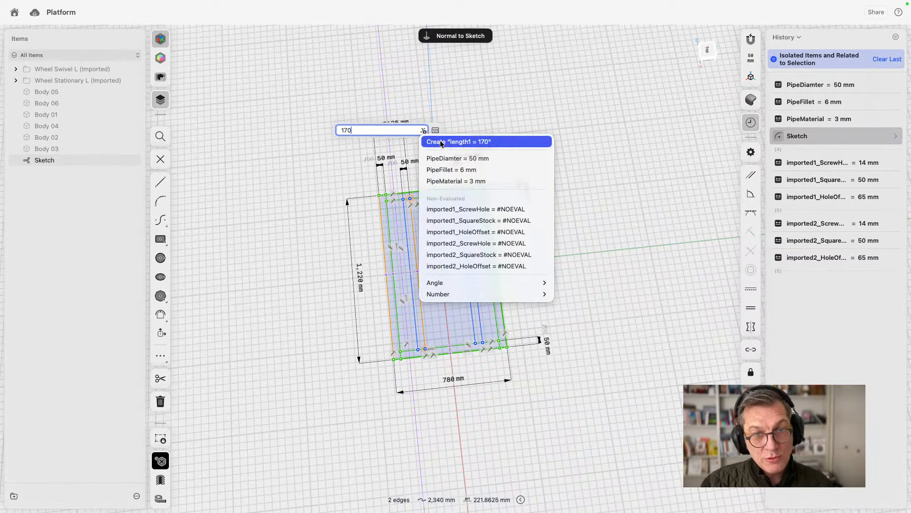
left_click(447, 142)
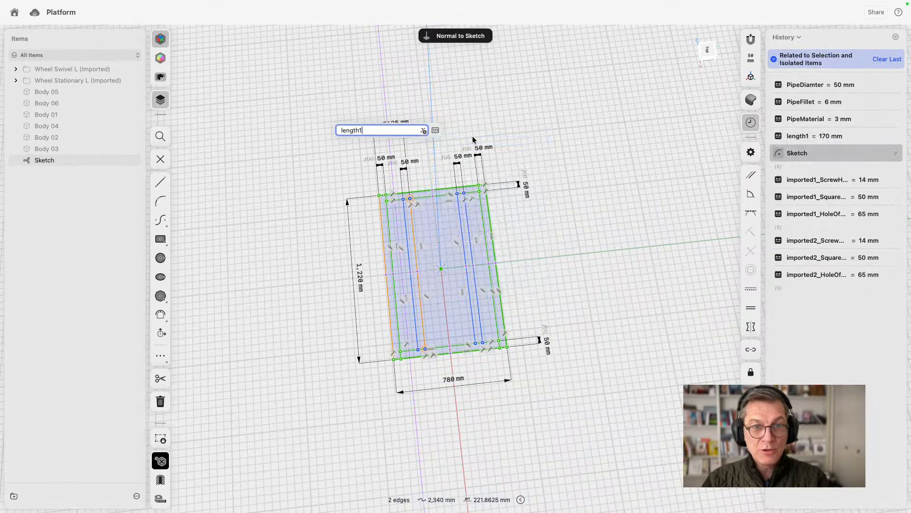
key("Return")
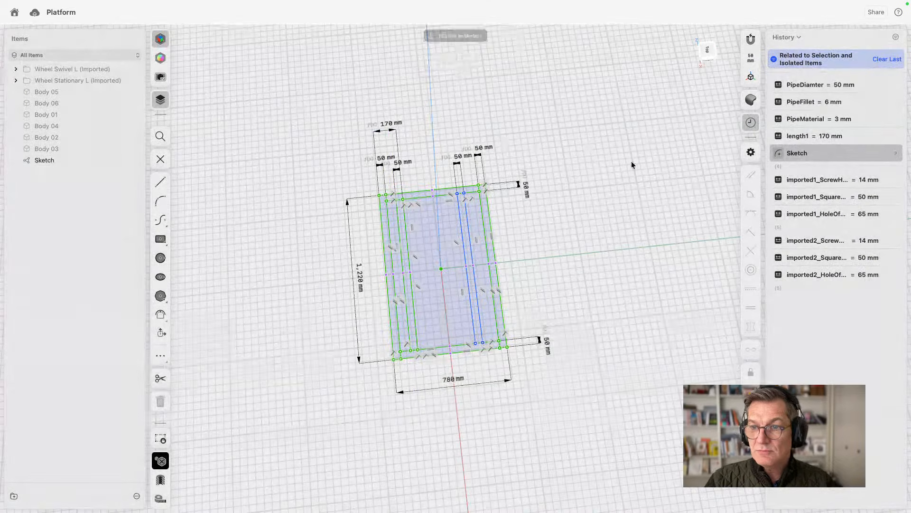
Step: Rename the new 170 mm variable to BracketWidth
left_click(799, 137)
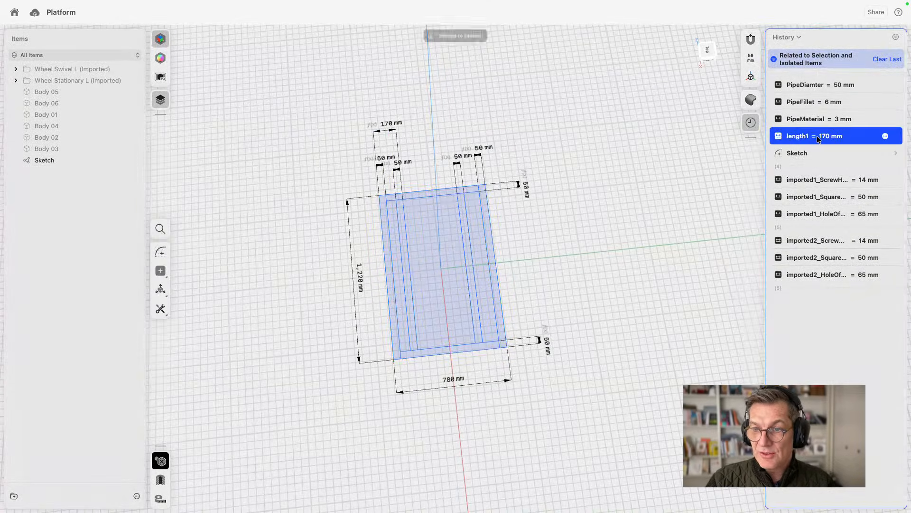
right_click(798, 137)
left_click(772, 158)
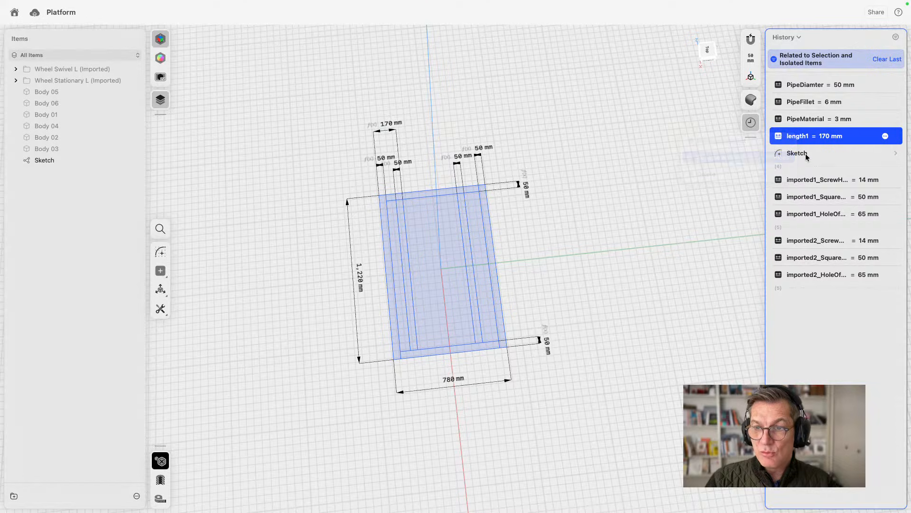
type("Brack")
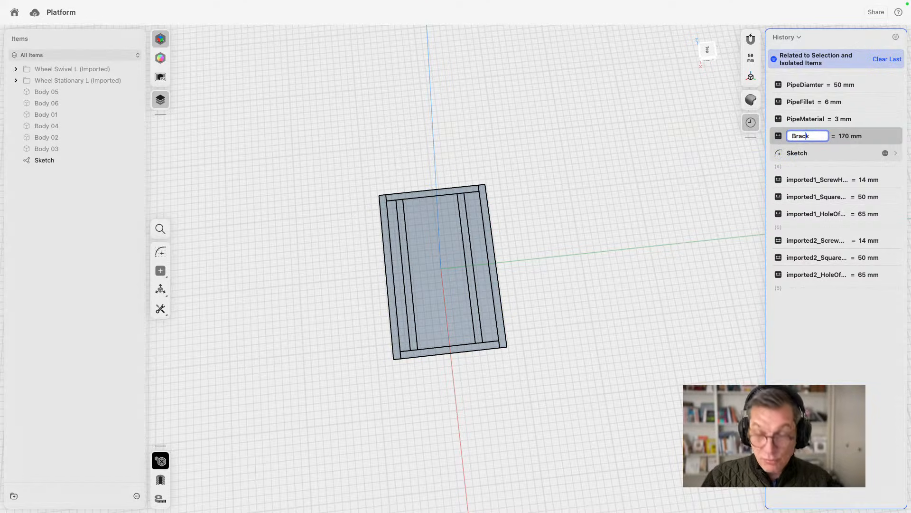
type("etW")
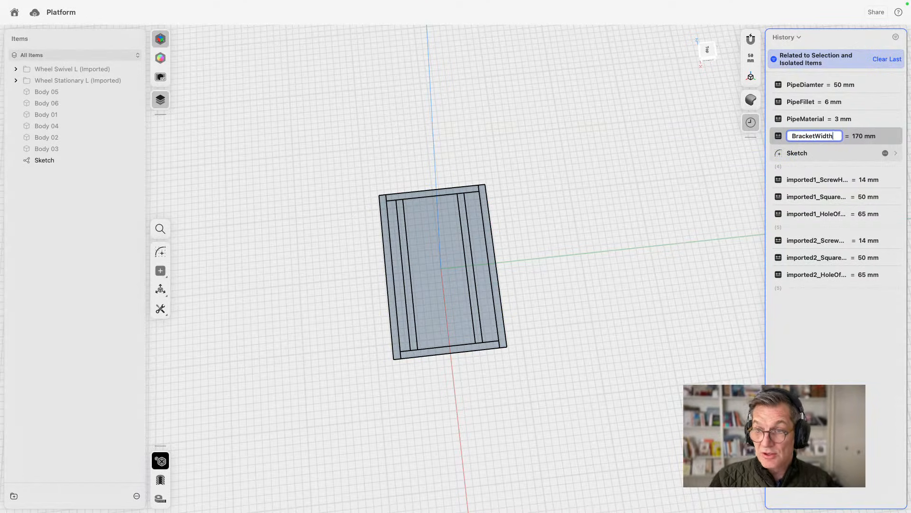
type("idth")
key("Return")
Step: Set the distance from the opposite long outer edge to its inner pipe's far line to the BracketWidth variable
scroll(460, 199, "up", 5)
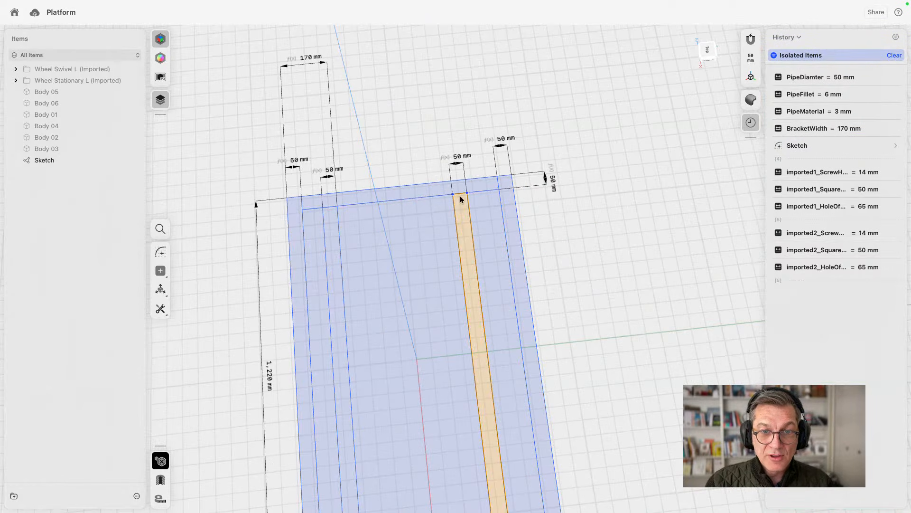
left_click(454, 203)
left_click(517, 204)
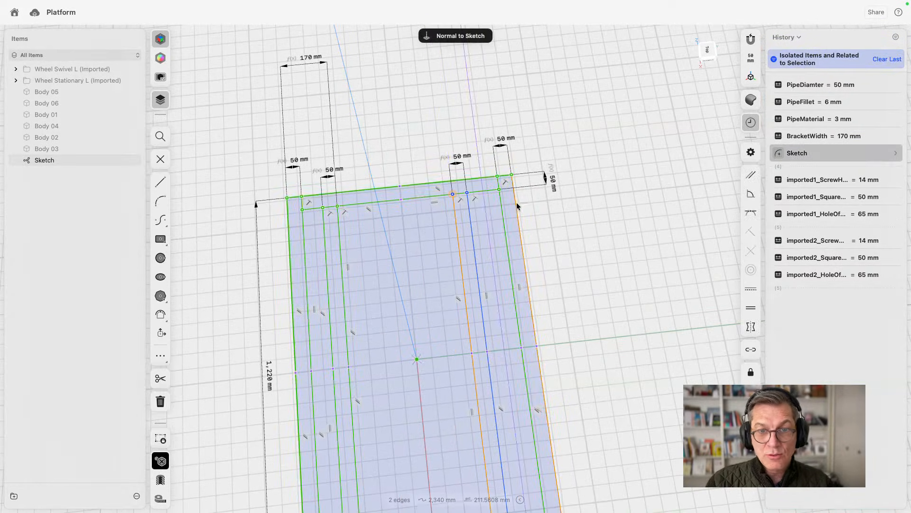
scroll(516, 205, "down", 5)
scroll(513, 304, "up", 5)
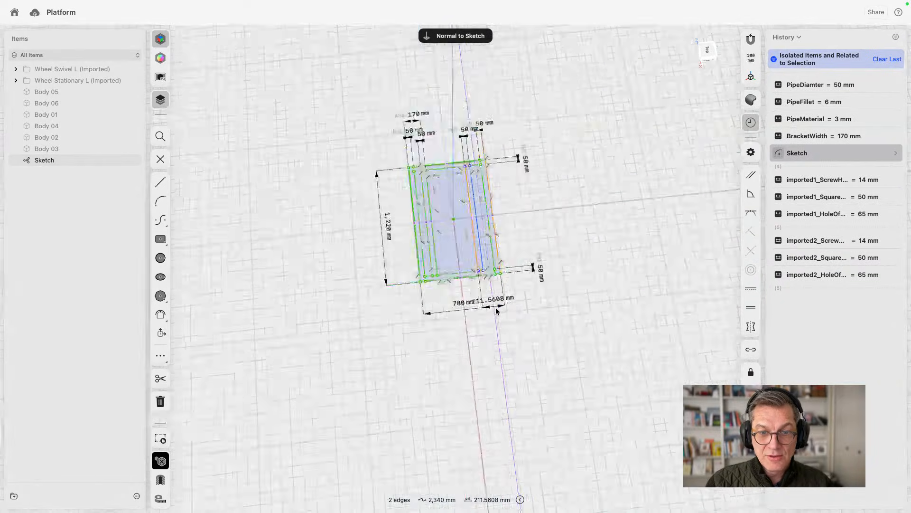
scroll(489, 316, "up", 5)
double_click(467, 302)
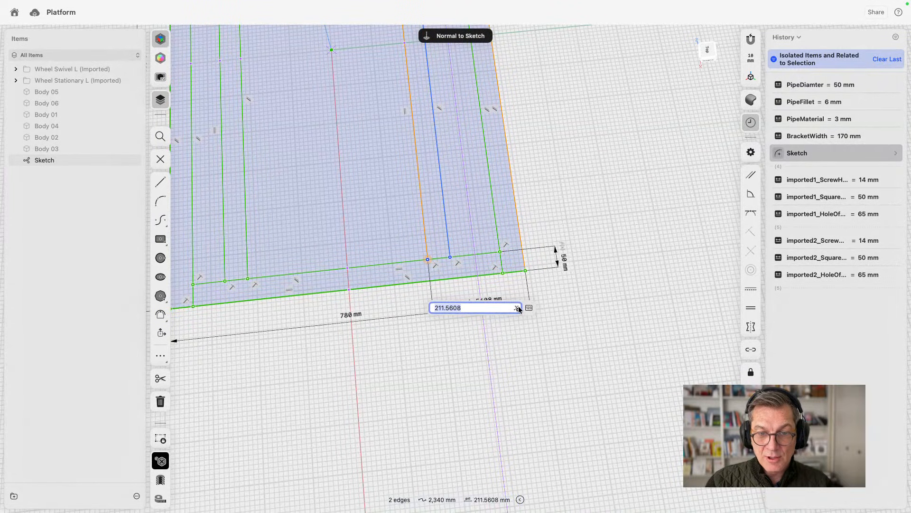
left_click(518, 308)
left_click(554, 370)
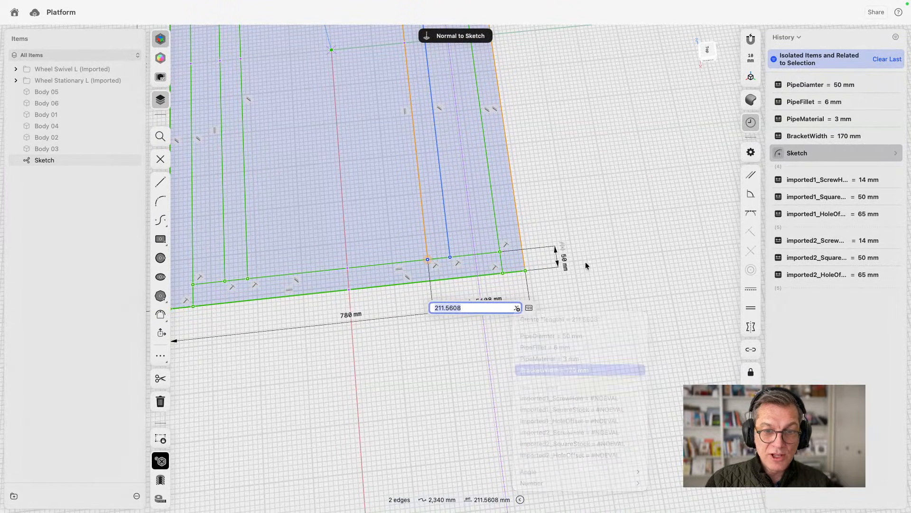
key("Return")
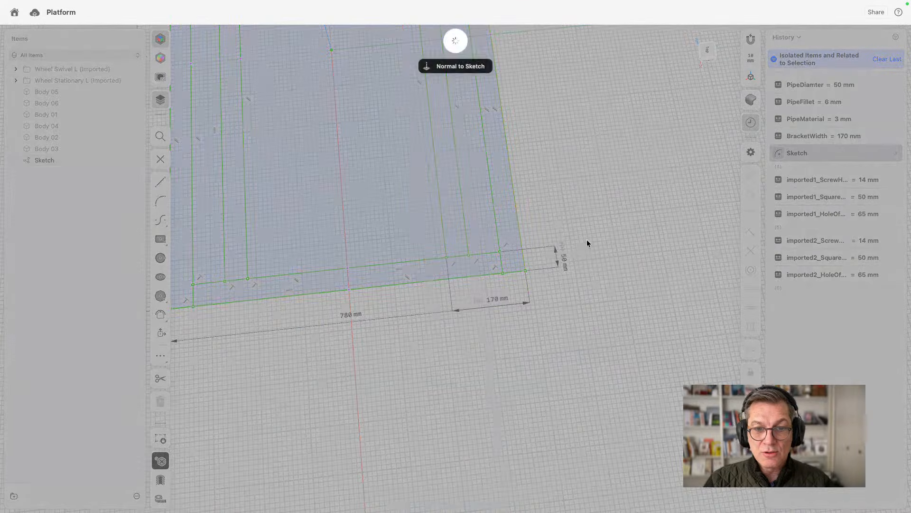
Step: Finish editing the frame's sketch and turn off isolation to bring back the whole cart
scroll(573, 239, "down", 5)
mouse_move(572, 239)
right_mouse_down()
mouse_move(571, 266)
mouse_move(563, 217)
right_mouse_up()
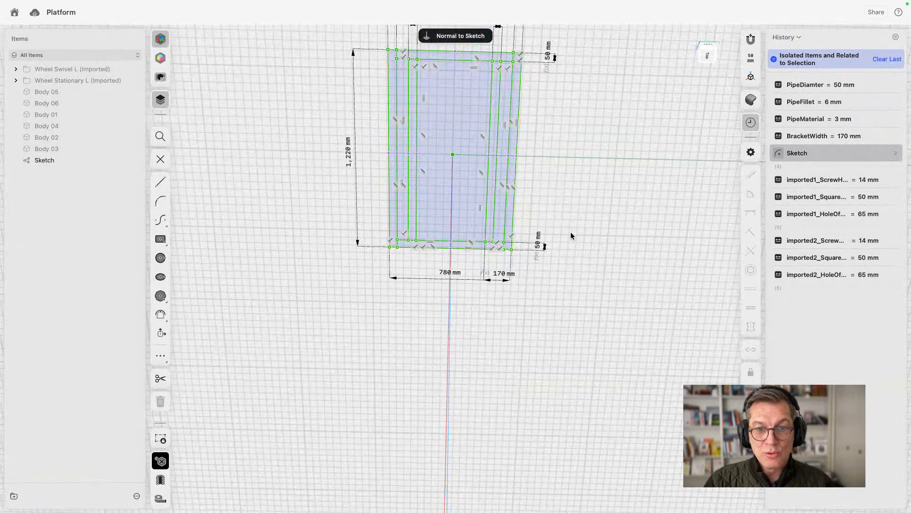
middle_click_drag(572, 165, 540, 296)
mouse_move(474, 418)
left_mouse_down()
mouse_move(518, 109)
mouse_move(490, 113)
left_mouse_up()
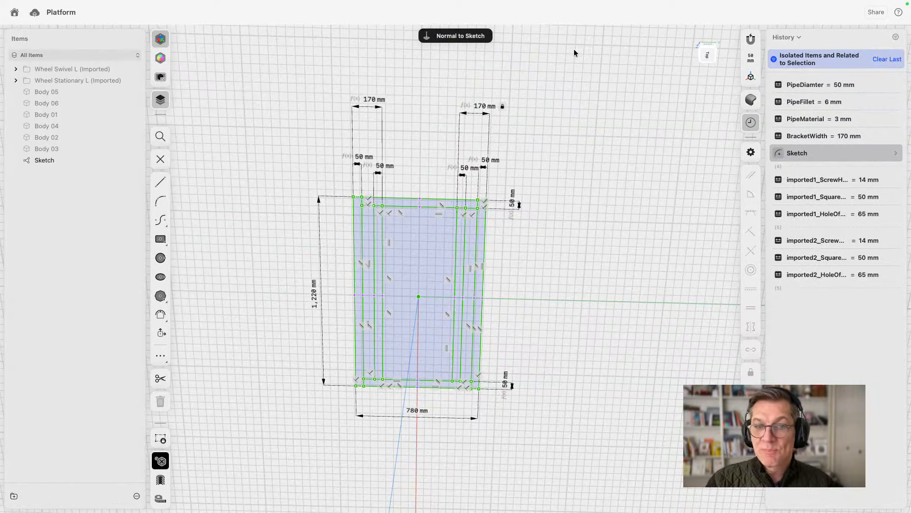
key("Escape")
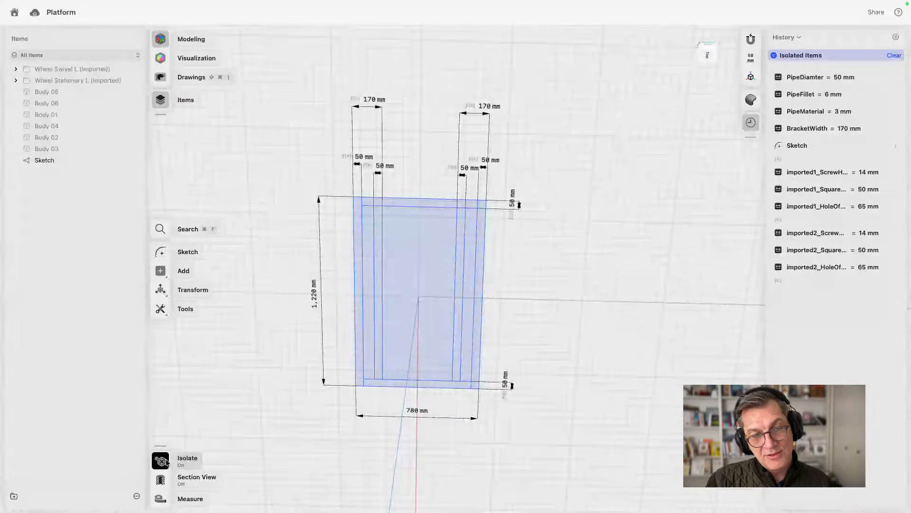
left_click(161, 460)
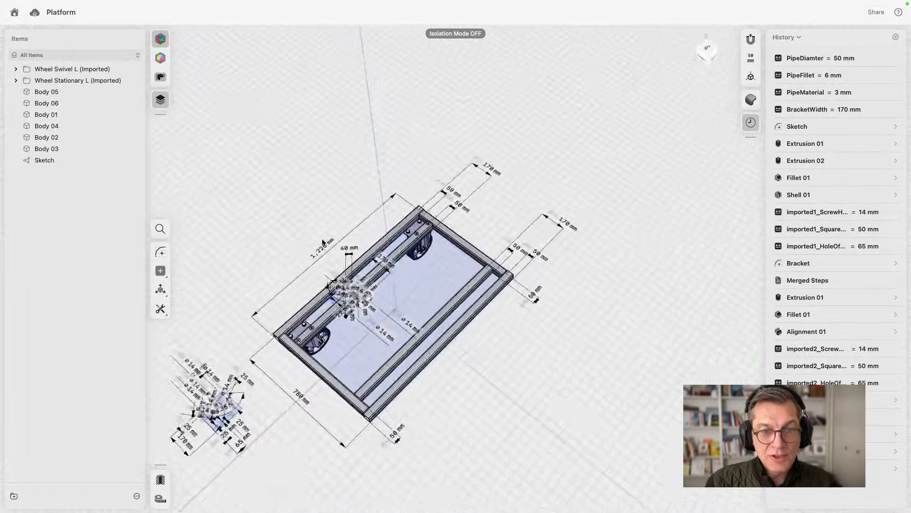
Step: Examine how the wheel brackets and their bolts fit the frame's pipes, and check the imported bracket sketches
right_click_drag(322, 241, 234, 153)
scroll(248, 288, "up", 10)
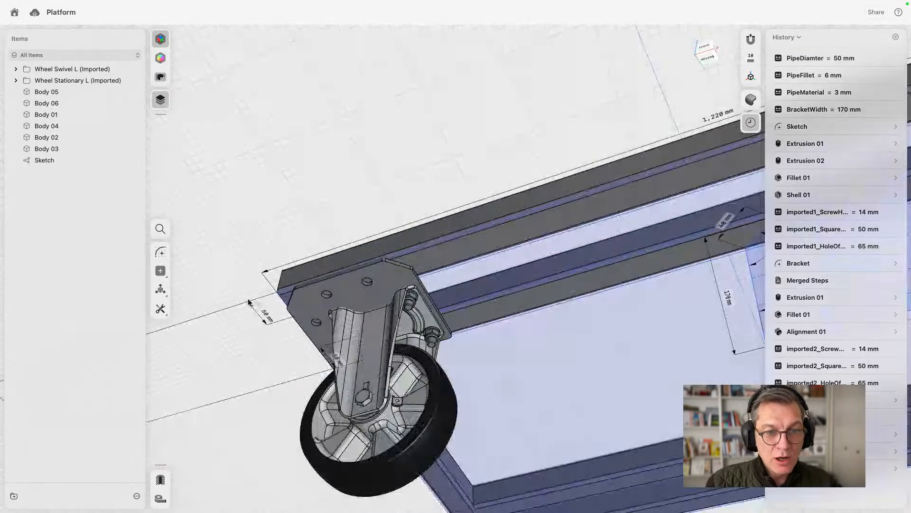
right_click_drag(248, 302, 542, 230)
scroll(542, 230, "up", 8)
right_click_drag(540, 265, 579, 299)
scroll(555, 335, "down", 8)
middle_click_drag(598, 247, 443, 185)
scroll(443, 185, "down", 2)
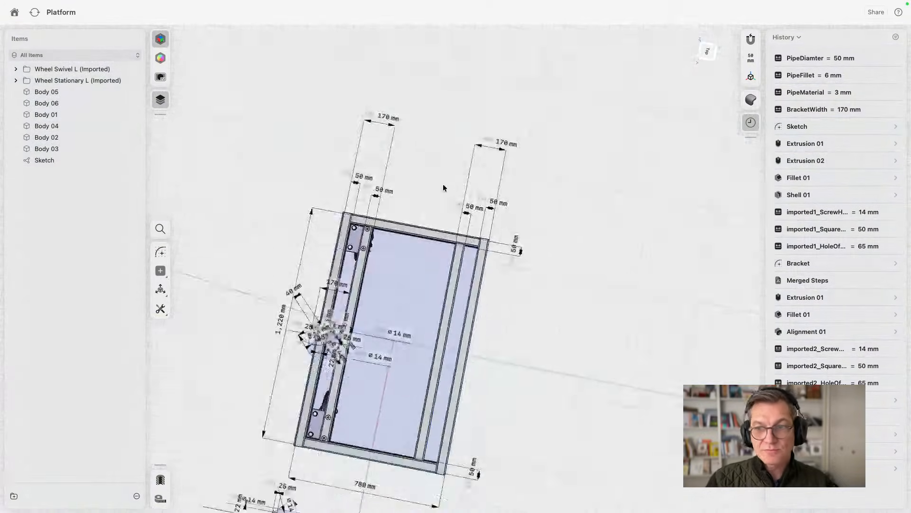
scroll(444, 187, "down", 2)
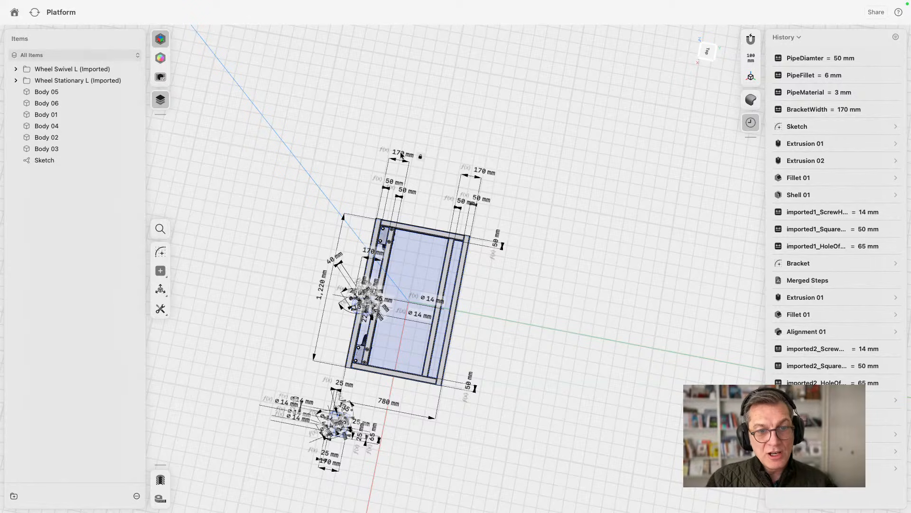
middle_click_drag(373, 456, 413, 336)
scroll(421, 261, "up", 8)
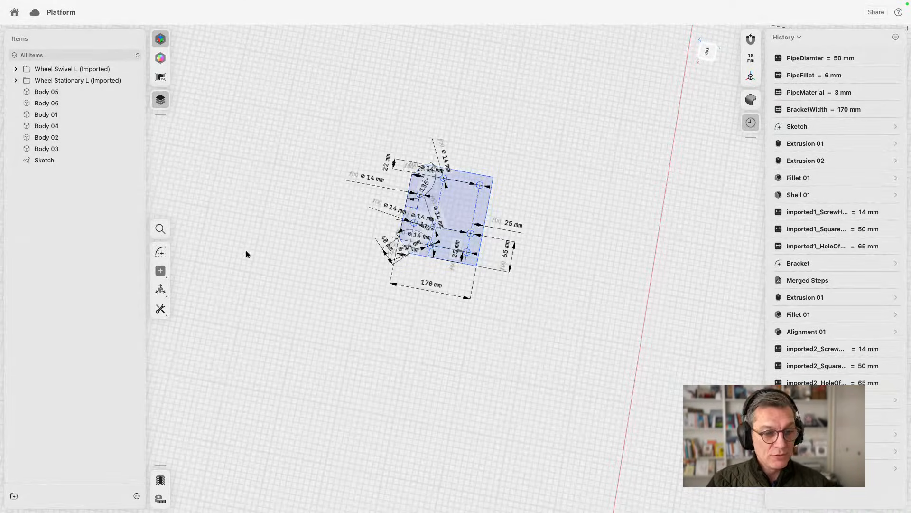
right_click_drag(246, 251, 284, 233)
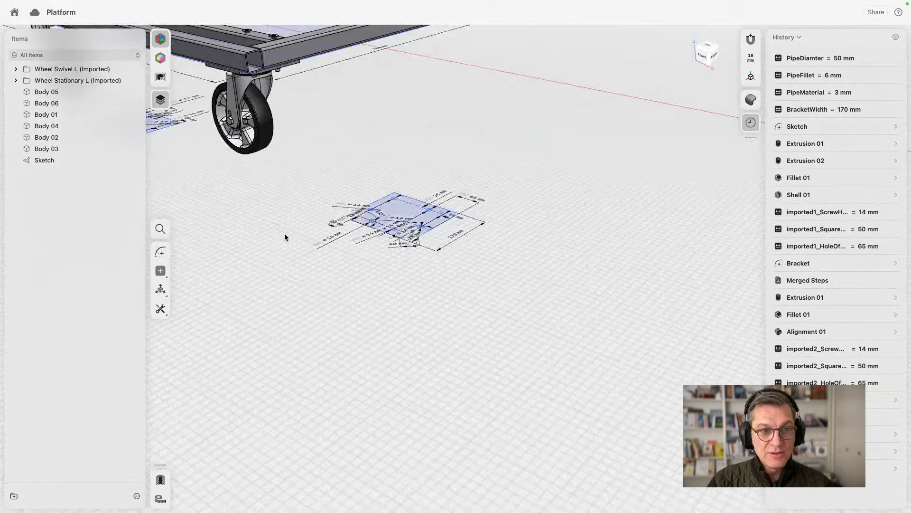
Step: Mirror the imported swivel and stationary wheels across the frame's lengthwise vertical center plane, keeping the originals
scroll(273, 231, "down", 5)
middle_click_drag(261, 229, 318, 246)
scroll(301, 177, "up", 5)
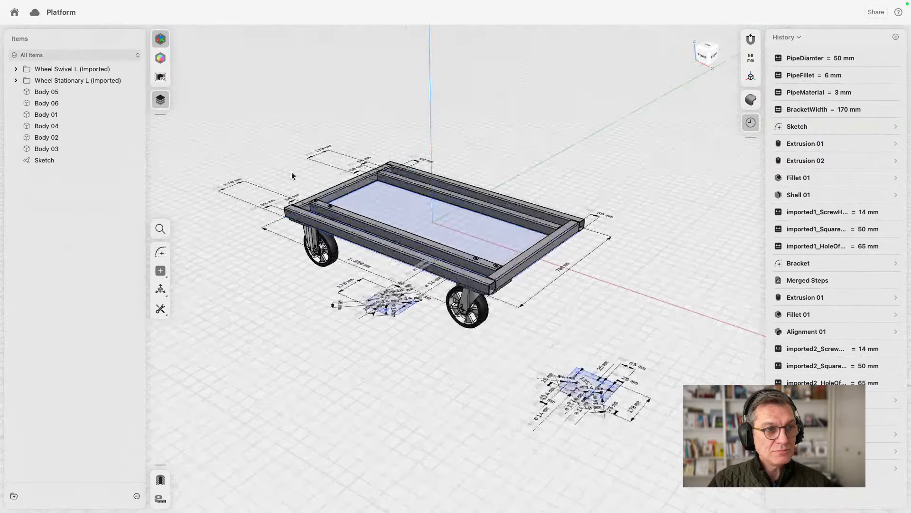
left_click(63, 71)
left_click(116, 83, "shift")
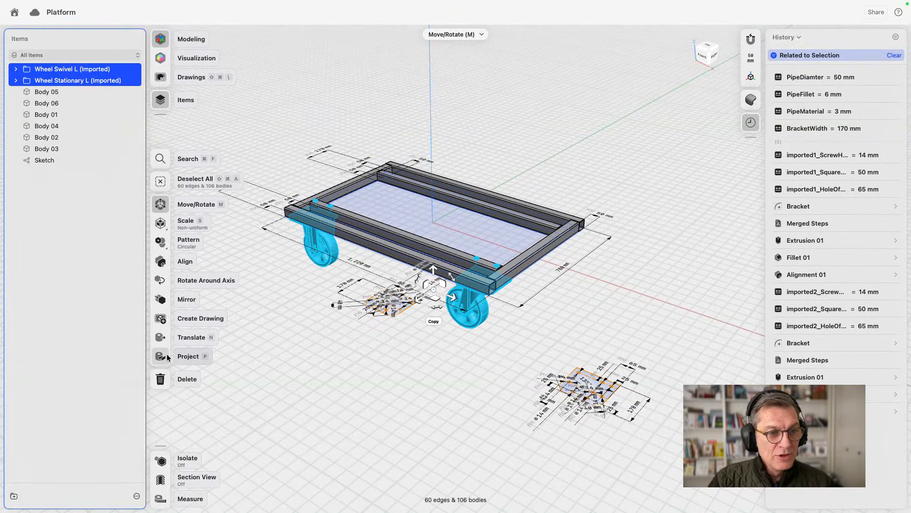
left_click(207, 298)
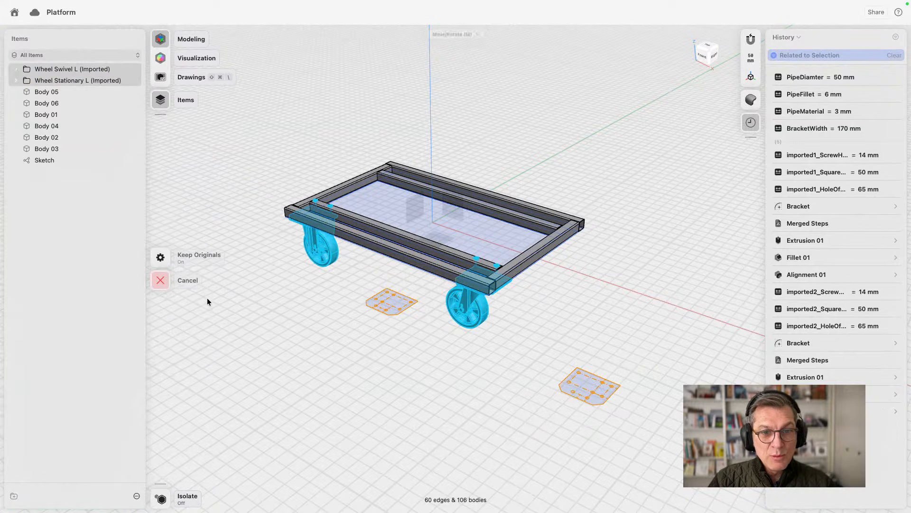
left_click(454, 210)
left_click(160, 246)
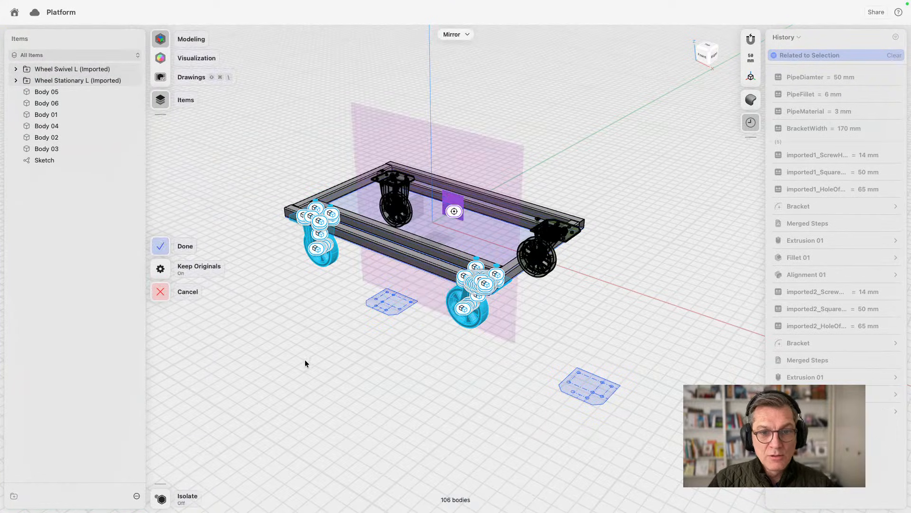
Step: Inspect the four-wheeled cart from below and in Visualization mode, closing in on a stationary wheel's bracket and bolts
right_click_drag(289, 344, 366, 305)
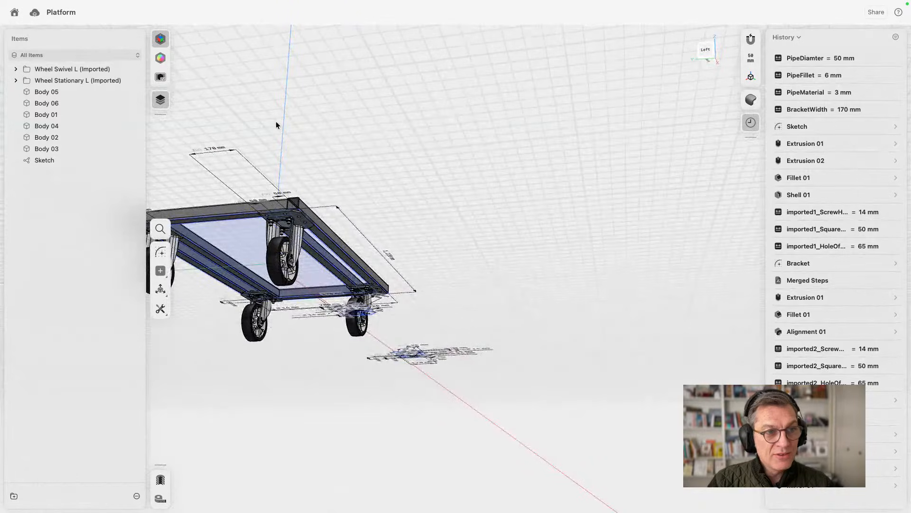
right_click_drag(299, 134, 424, 112)
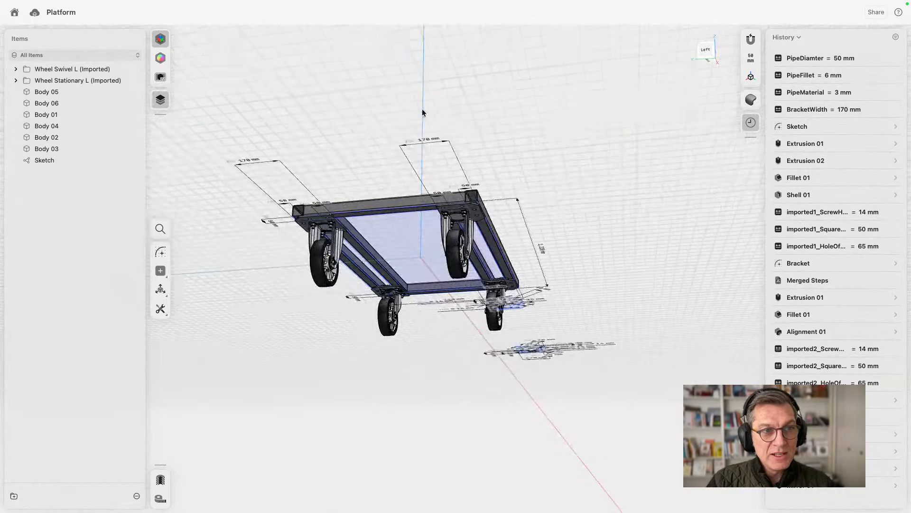
left_click(160, 58)
mouse_move(524, 153)
right_mouse_down()
mouse_move(523, 219)
mouse_move(531, 163)
right_mouse_up()
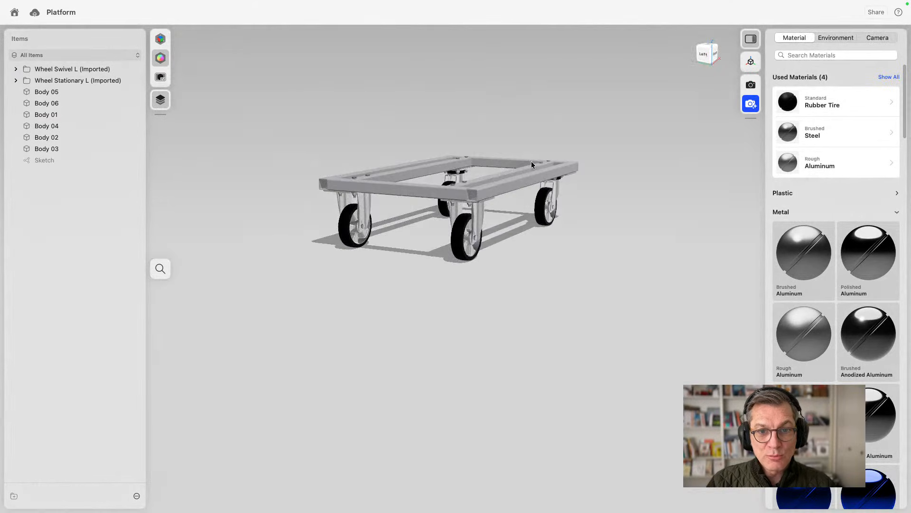
middle_click_drag(531, 162, 509, 232)
scroll(457, 270, "up", 6)
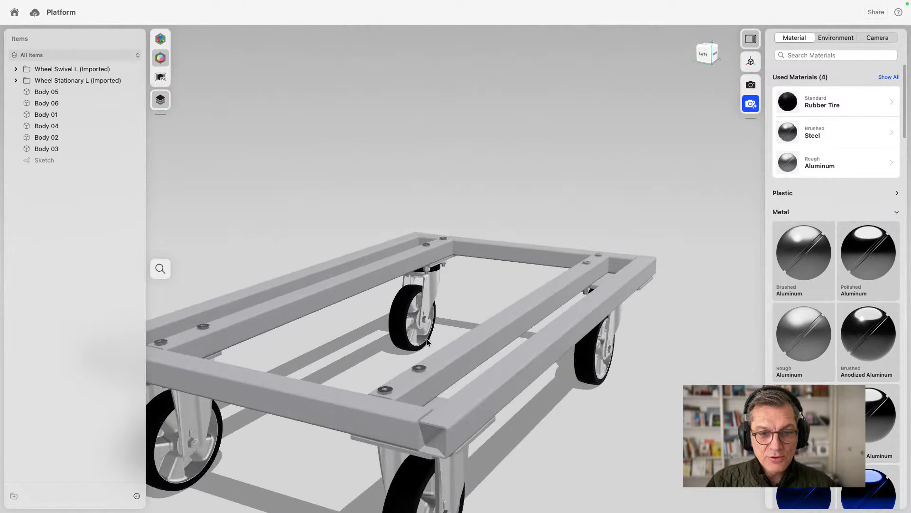
right_click_drag(426, 338, 482, 246)
scroll(546, 114, "up", 8)
right_click_drag(546, 113, 474, 142)
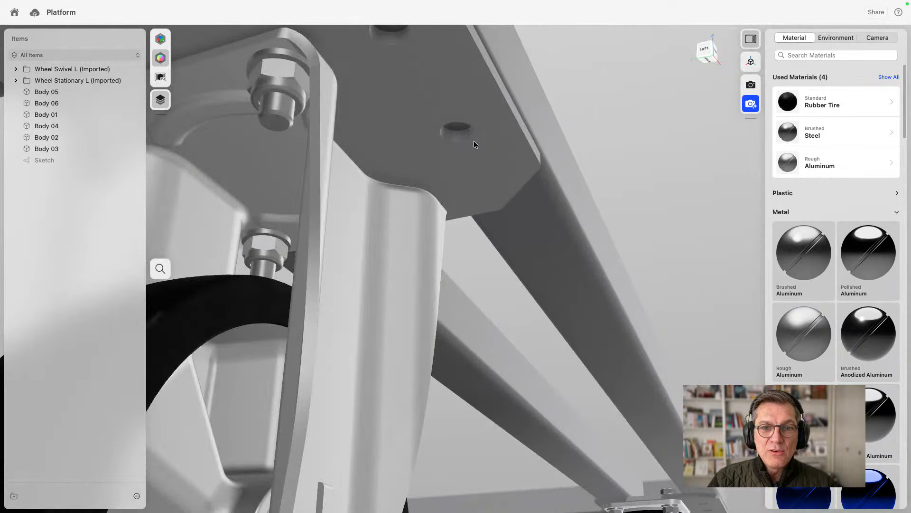
Step: Return to modeling and check the diameter of an unused screw hole in the stationary wheel's bracket
left_click(456, 134)
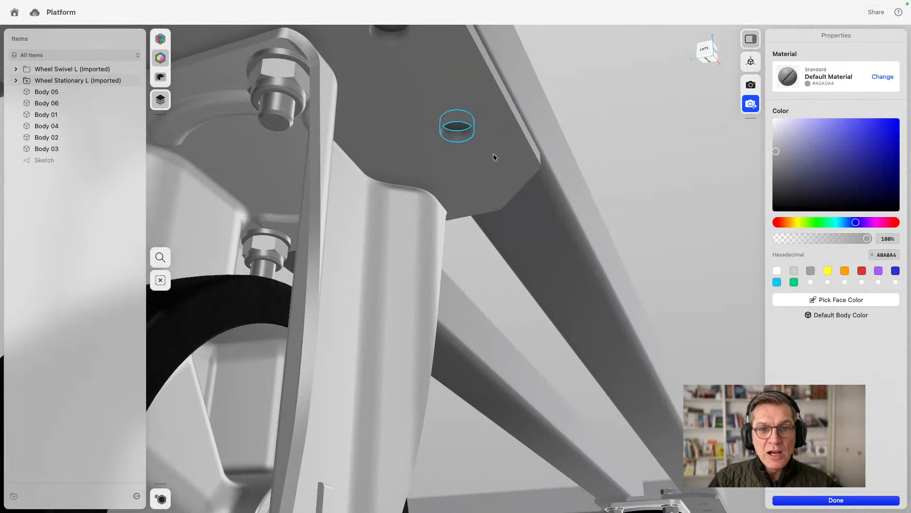
left_click(164, 38)
left_click(459, 136)
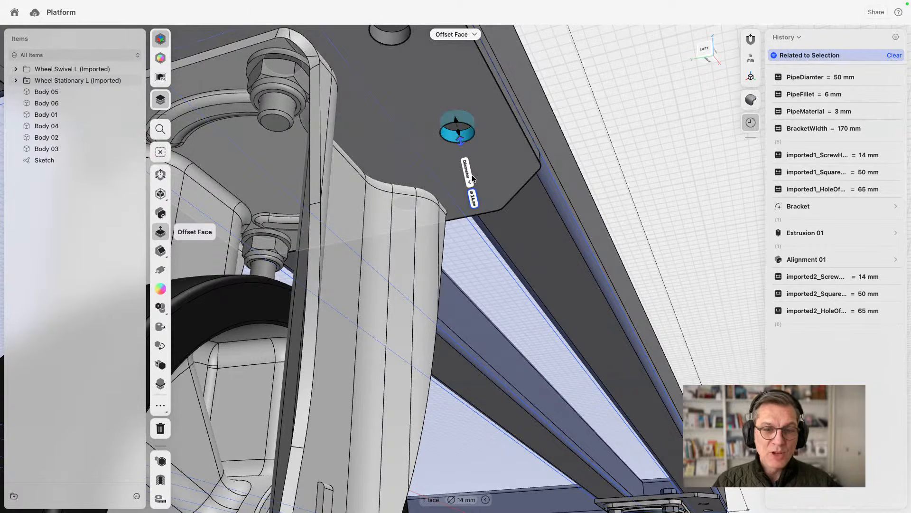
left_click(474, 202)
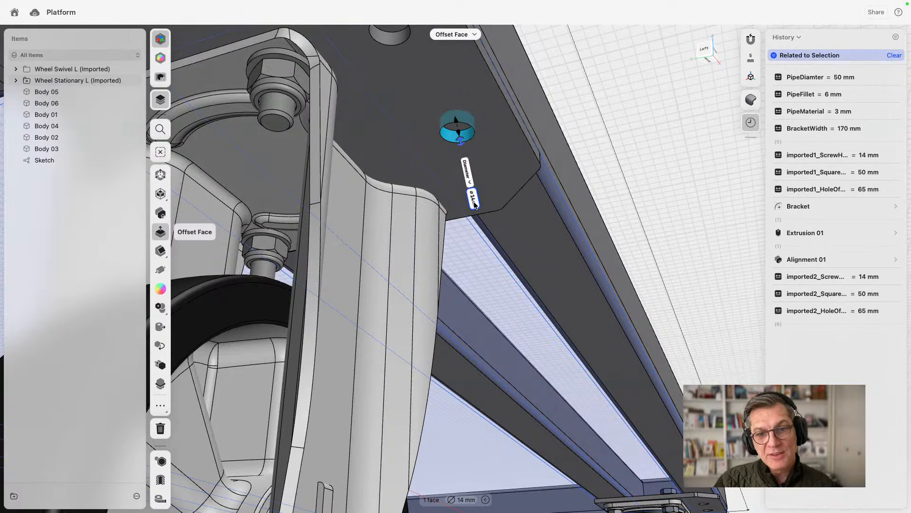
scroll(475, 206, "down", 10)
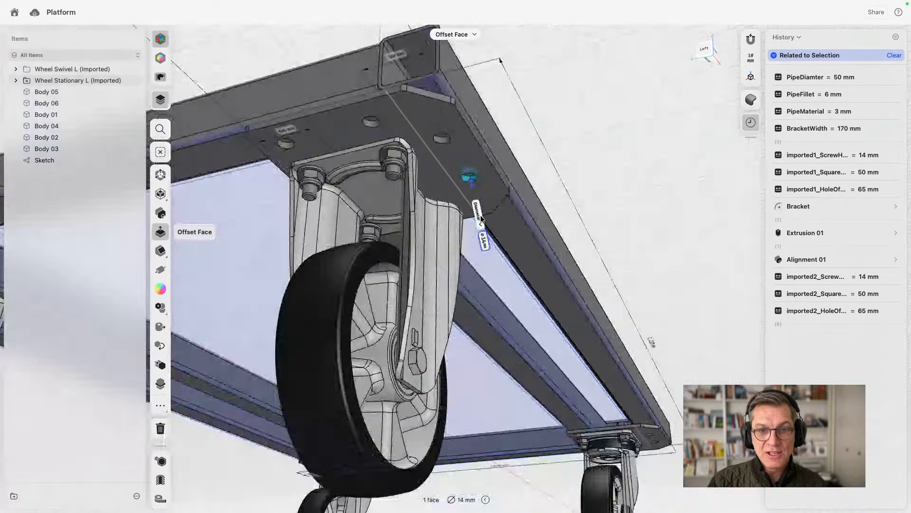
scroll(570, 116, "down", 5)
right_click_drag(565, 103, 555, 147)
middle_click_drag(556, 147, 539, 298)
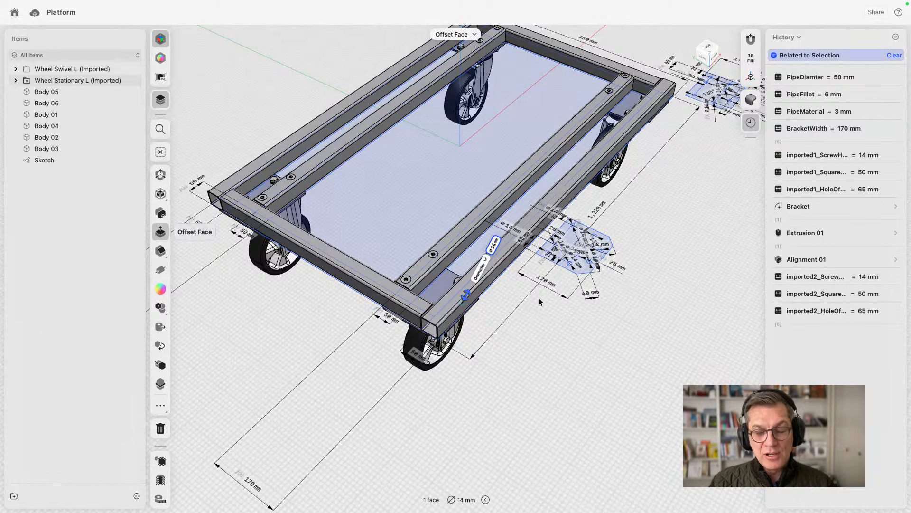
left_click(728, 343)
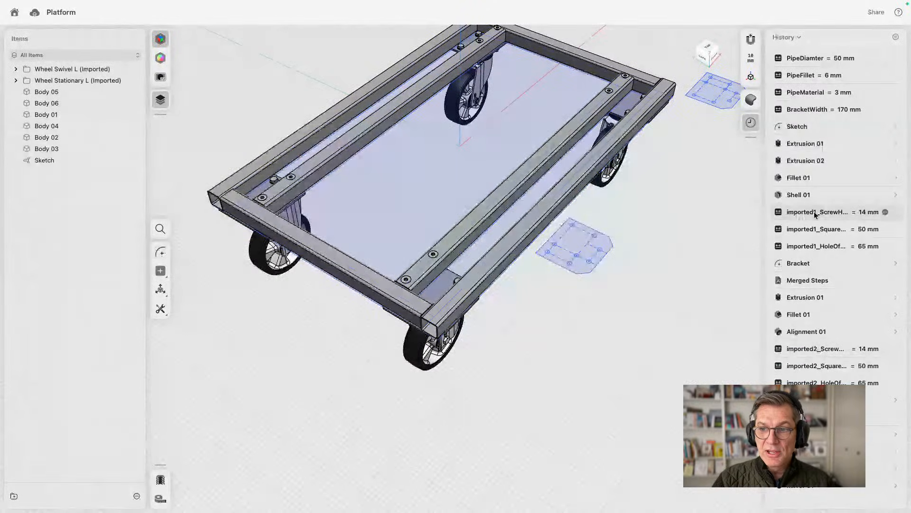
Step: Open the Wheel Stationary L design to review its isolated Bracket sketch, and return to the Webinar folder
left_click(15, 12)
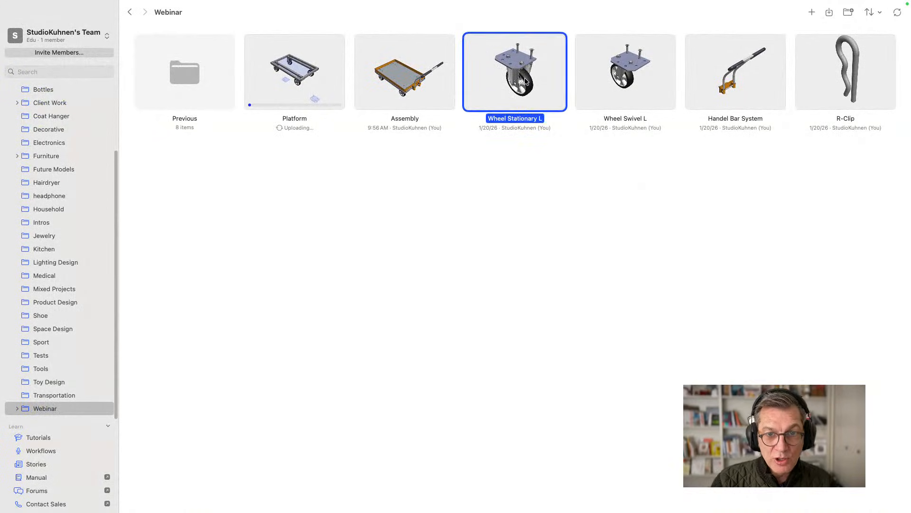
double_click(522, 76)
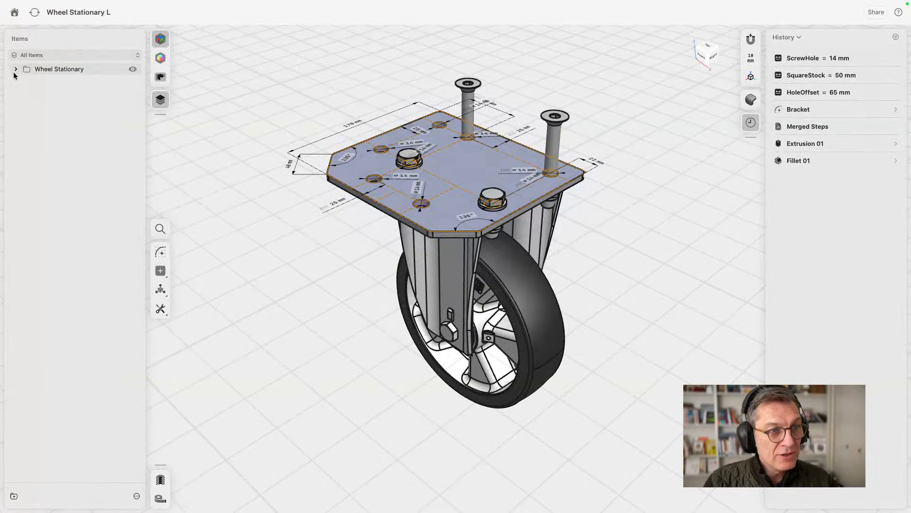
left_click(15, 69)
double_click(52, 82)
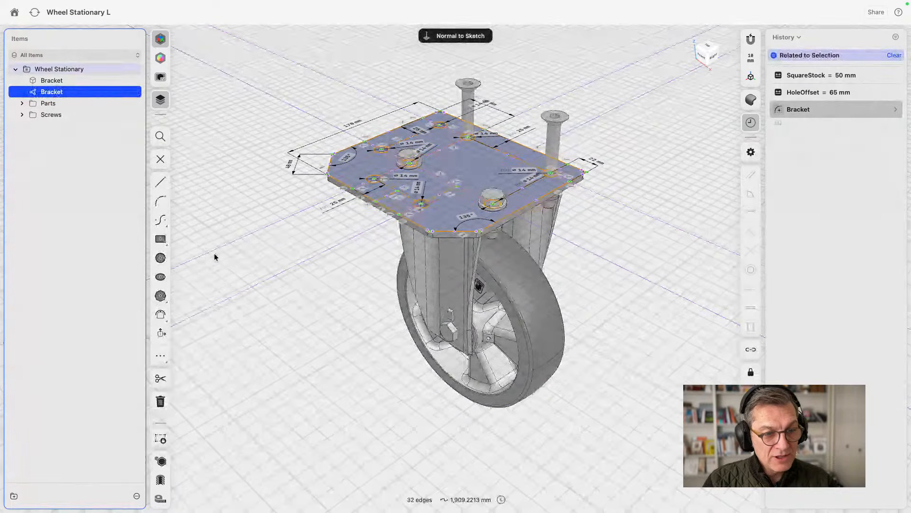
left_click(161, 461)
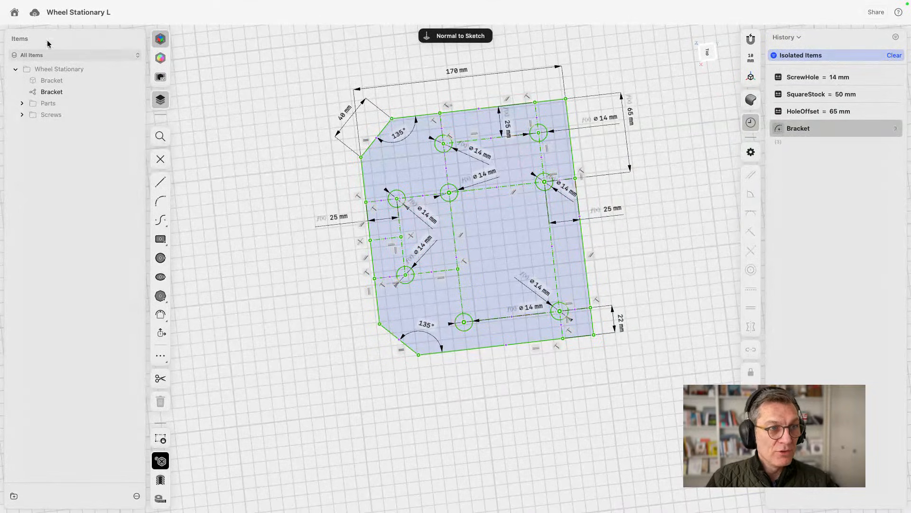
left_click(36, 14)
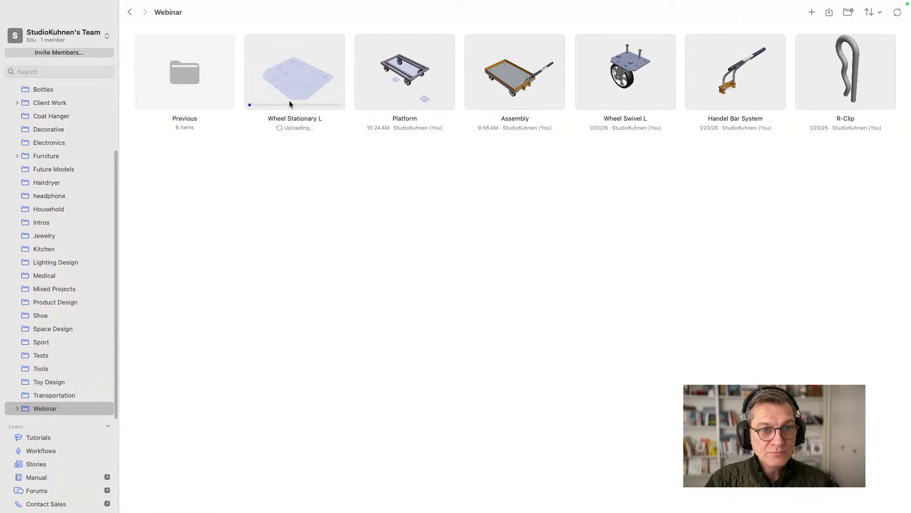
Step: Open the Platform design and group its six loose frame bodies into a folder named Framer
left_click(416, 72)
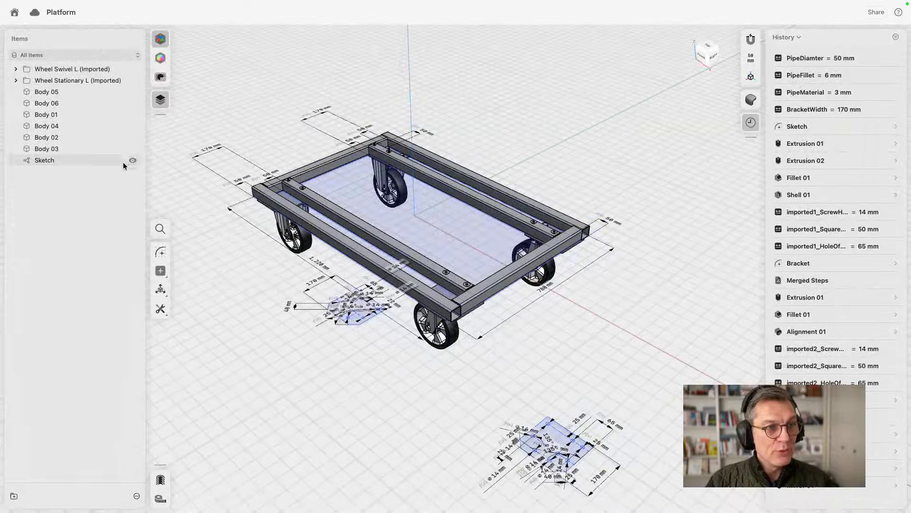
left_click(69, 92)
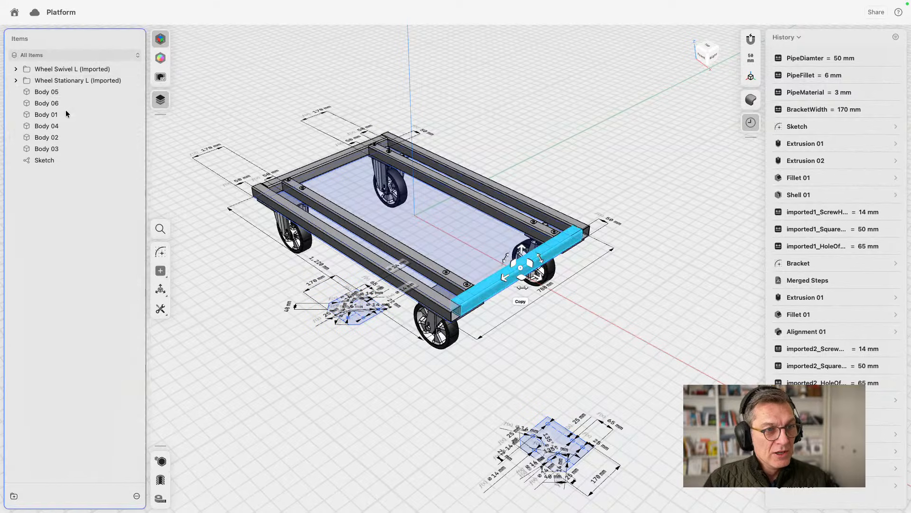
left_click(56, 148, "shift")
right_click(56, 149)
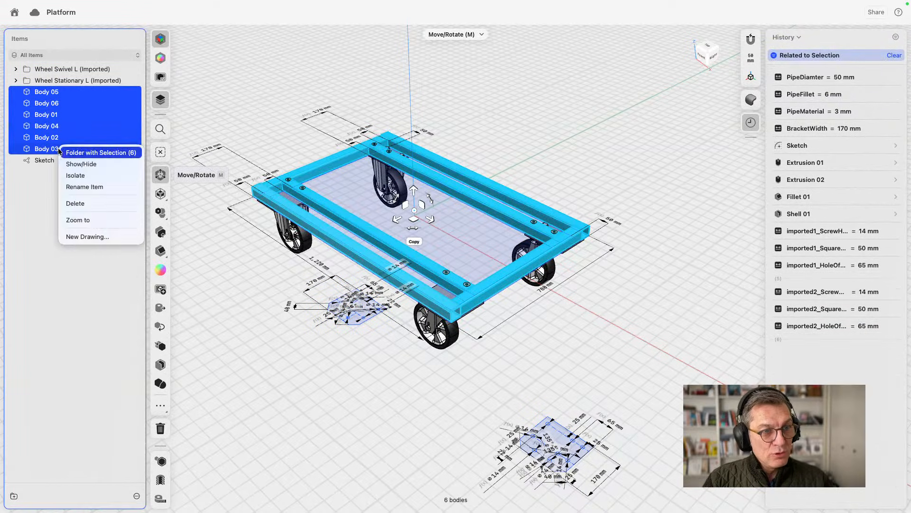
left_click(68, 148)
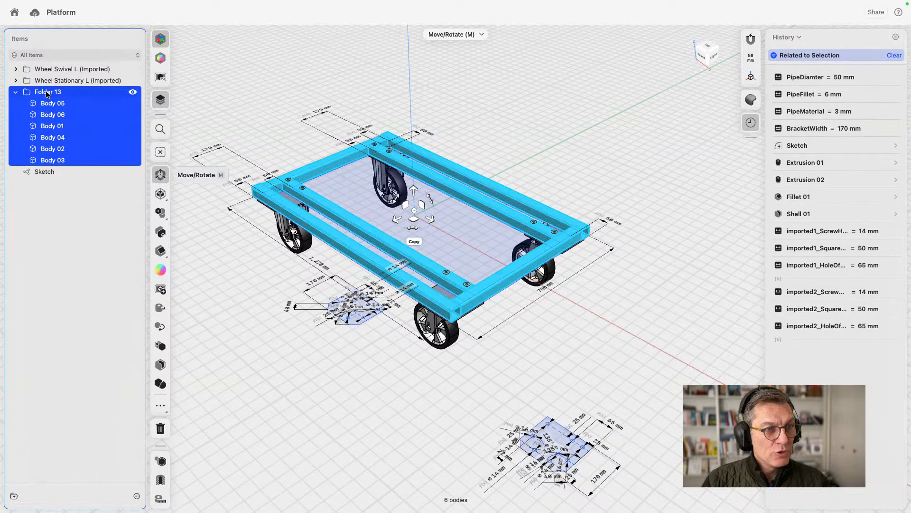
right_click(49, 93)
left_click(78, 119)
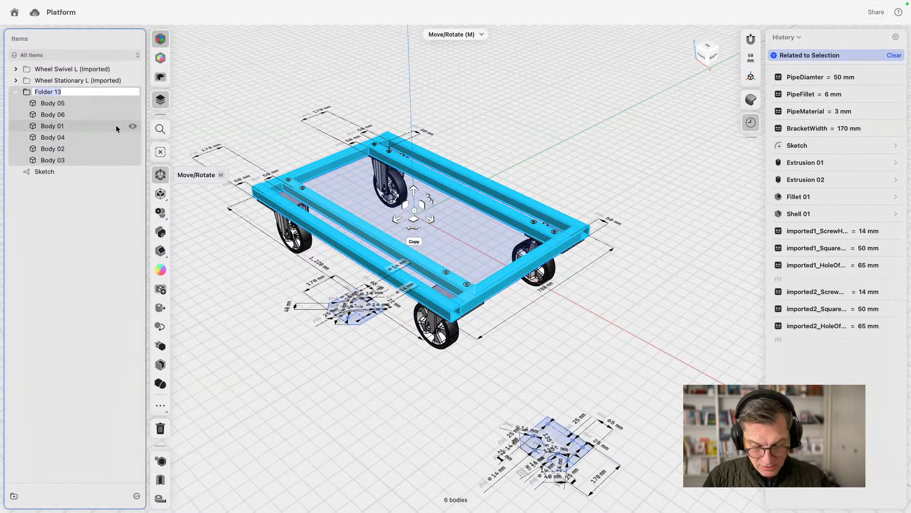
type("Framer")
key("Return")
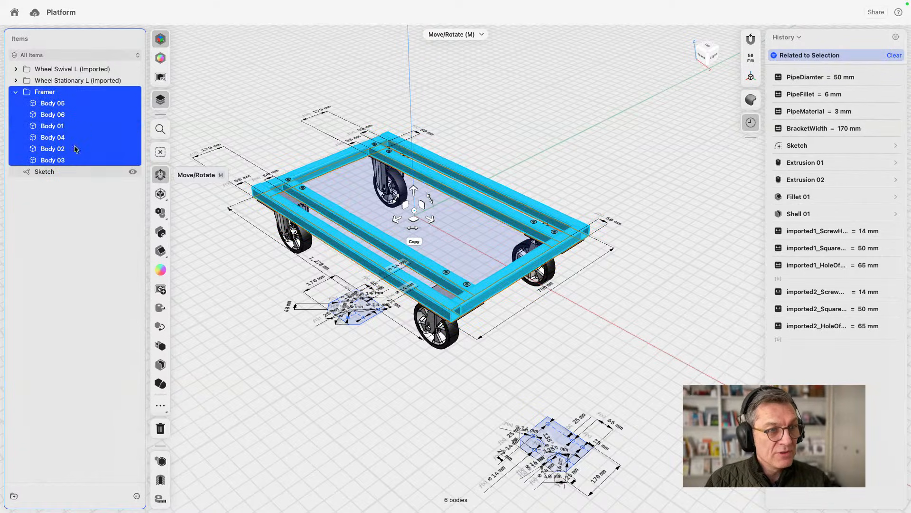
Step: Move the frame's loose Sketch into the Framer folder
left_click_drag(74, 146, 47, 117)
left_click(59, 199)
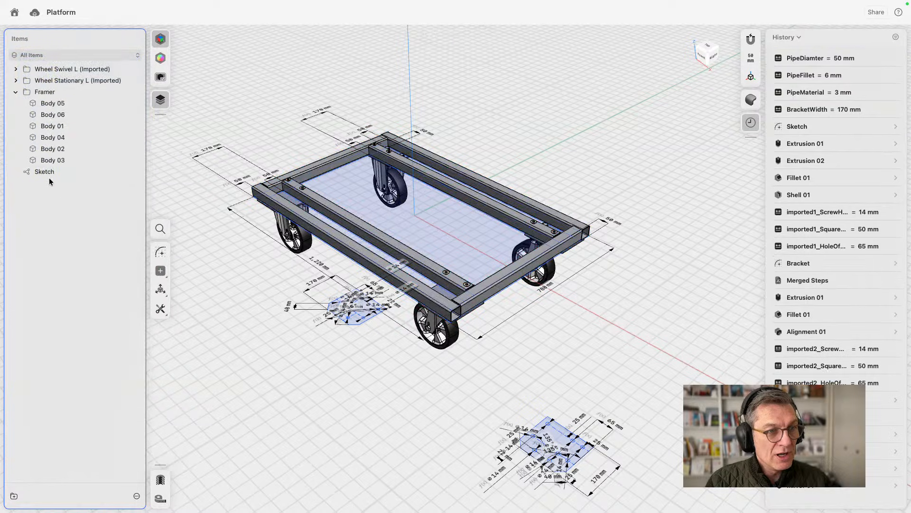
left_click(49, 174)
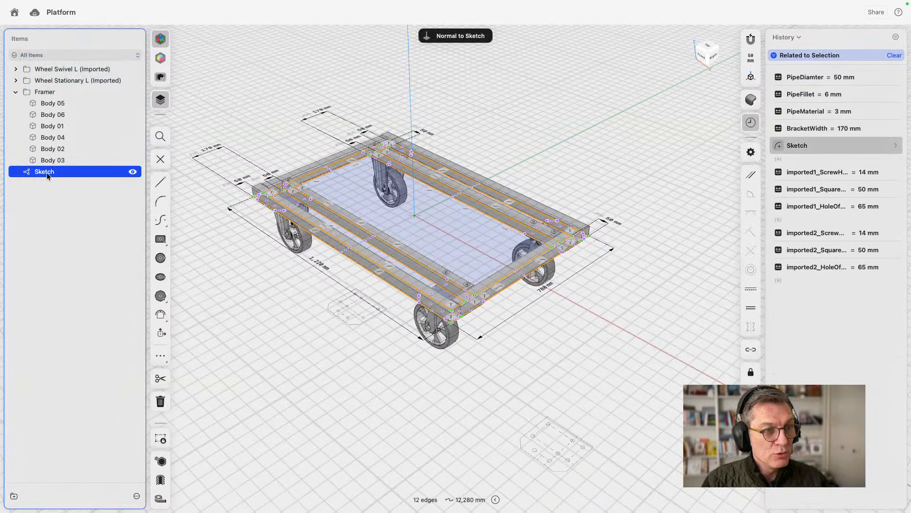
left_click_drag(47, 171, 44, 92)
Step: Group the six frame bodies inside Framer into a subfolder named Body
left_click(51, 115)
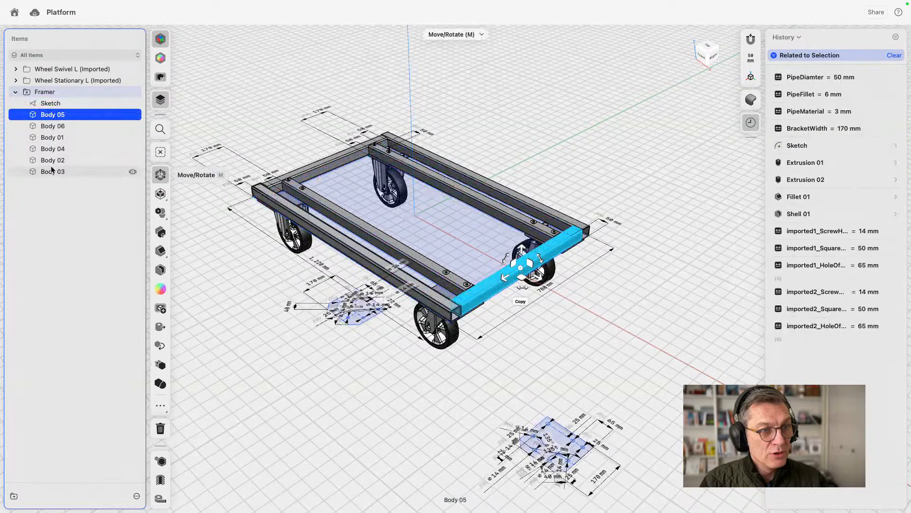
left_click(51, 172, "shift")
left_click(14, 495)
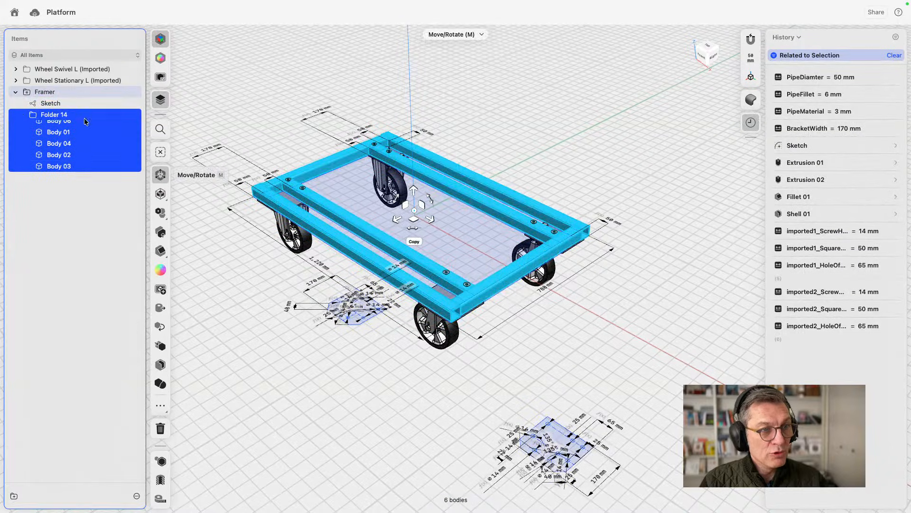
right_click(52, 116)
left_click(85, 141)
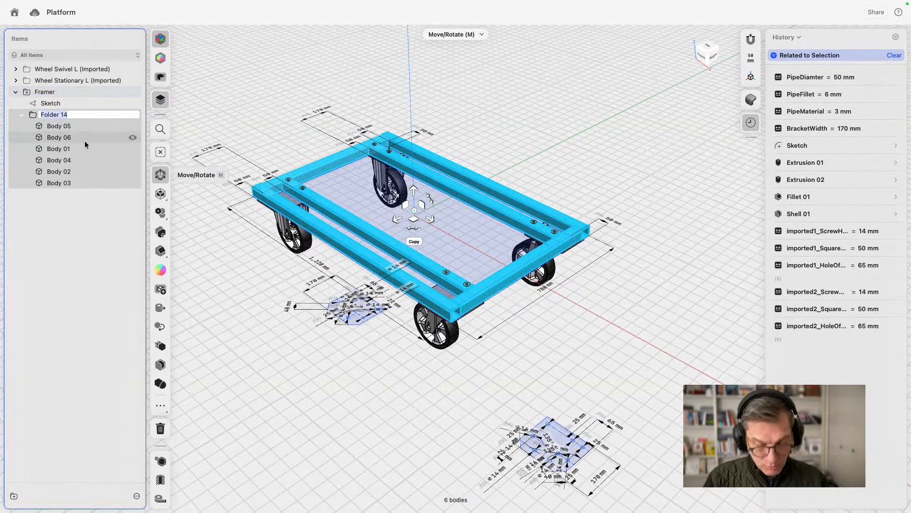
type("Bod")
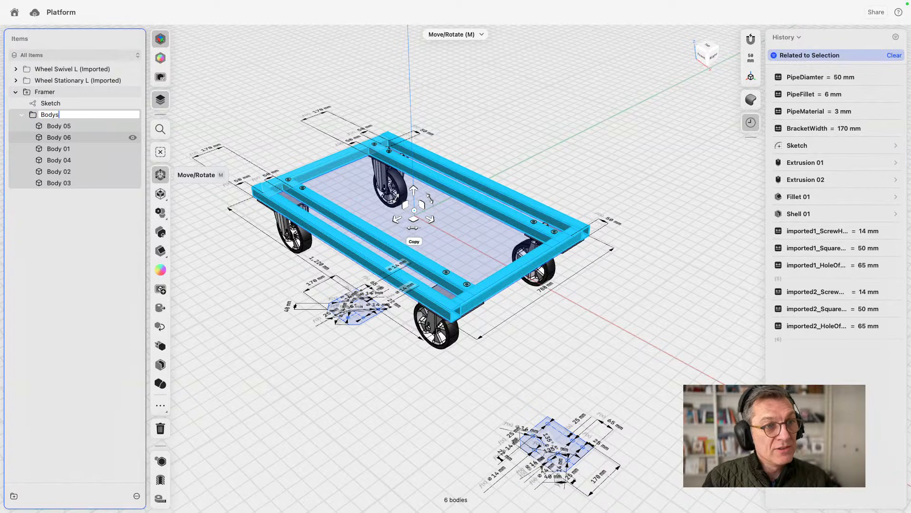
type("y")
key("Return")
left_click(21, 115)
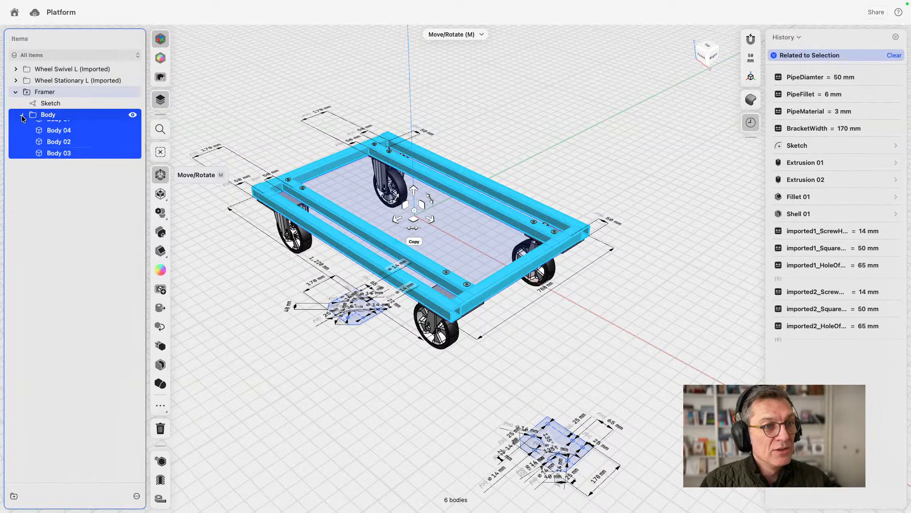
Step: Hide the frame's sketch and the entire Framer folder so that only the wheel assemblies are left
left_click(132, 115)
left_click(132, 115)
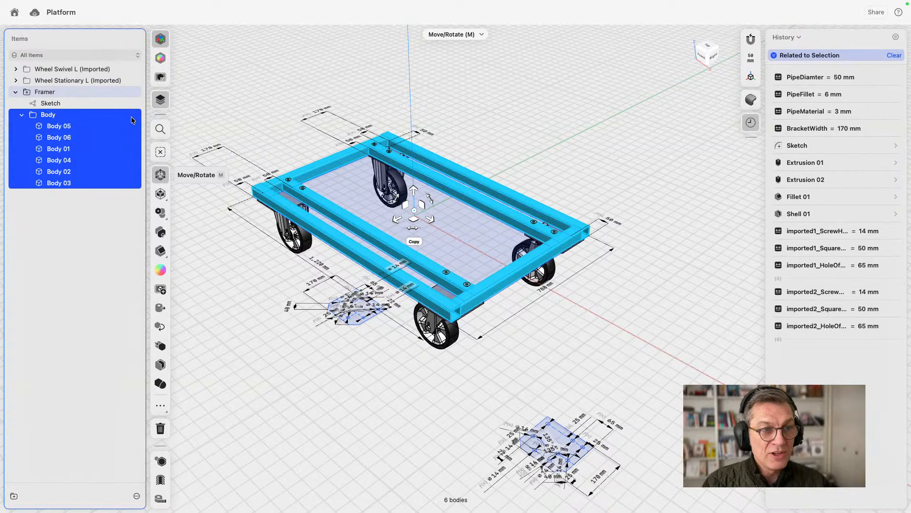
left_click(278, 100)
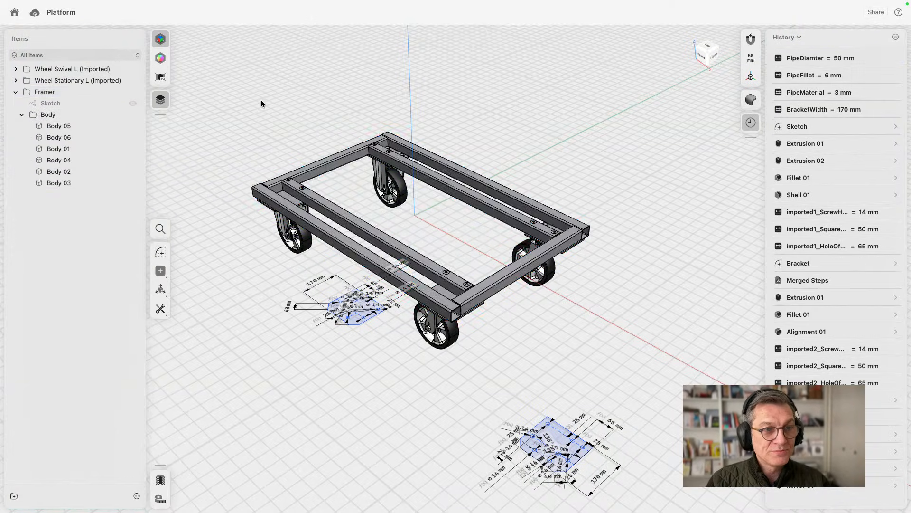
left_click(133, 92)
Step: Select the top faces of all four wheel mounting plates and isolate the plates
scroll(285, 176, "up", 5)
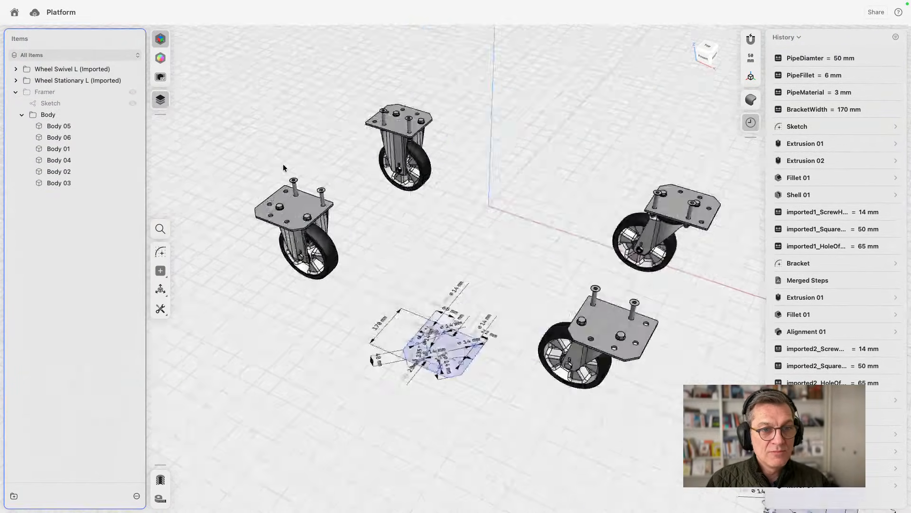
scroll(282, 177, "down", 5)
left_click(304, 252)
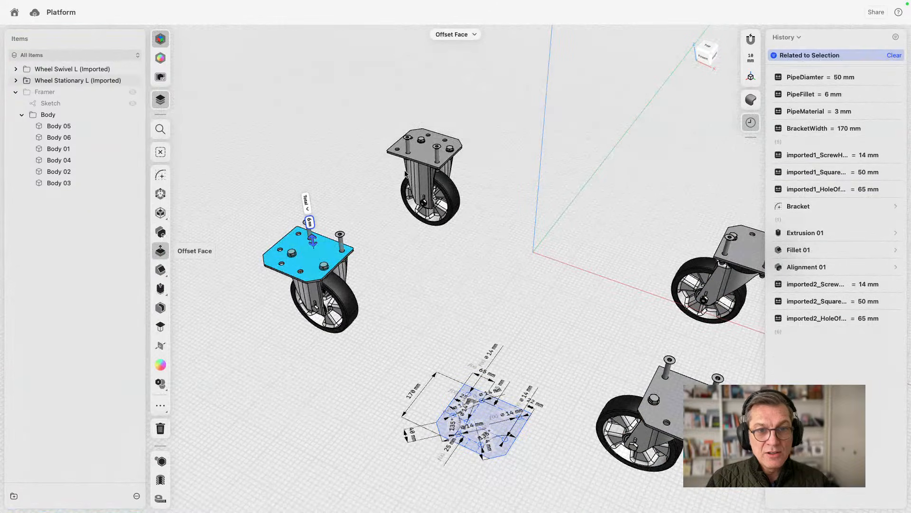
left_click(422, 154)
left_click(662, 394)
left_click(743, 240)
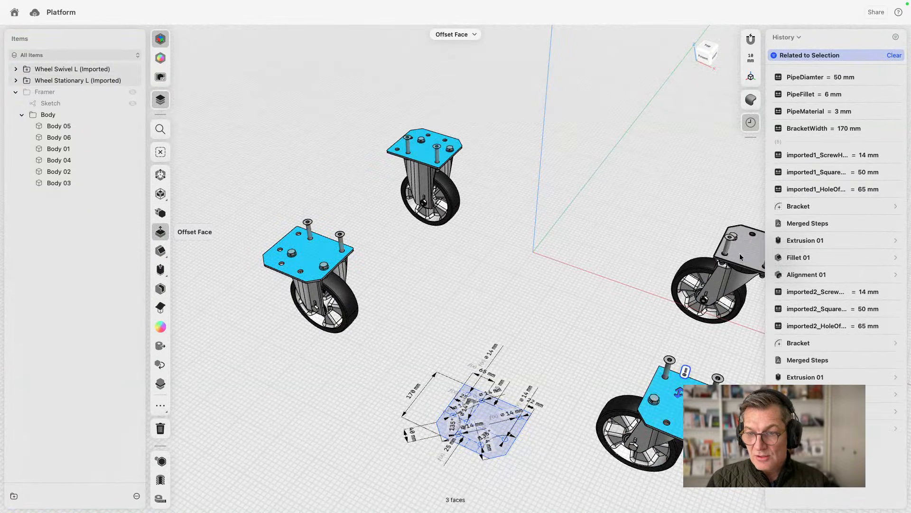
right_click_drag(650, 292, 658, 292)
middle_click_drag(659, 292, 549, 240)
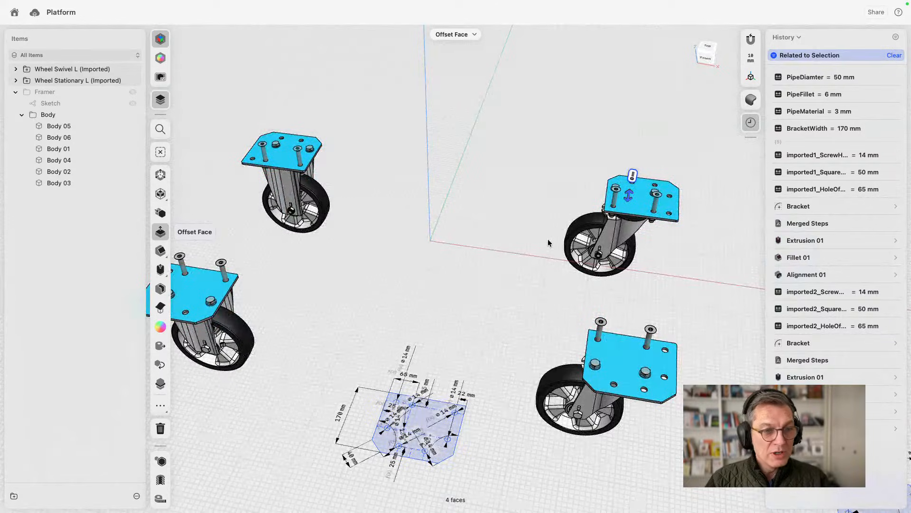
left_click(160, 460)
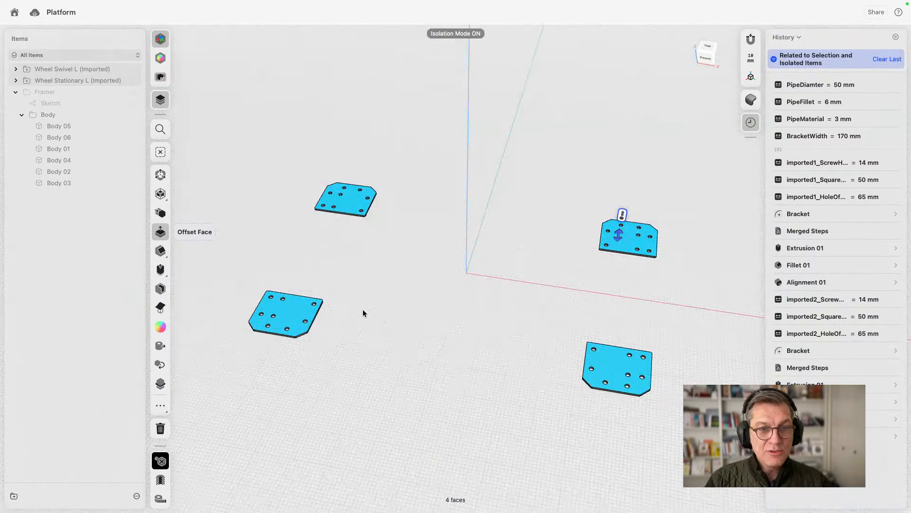
key("Escape")
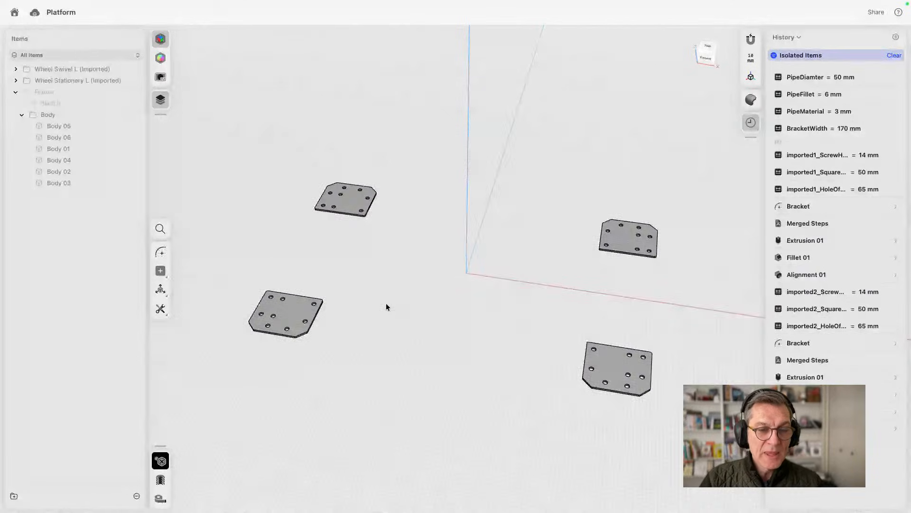
right_click_drag(385, 307, 404, 265)
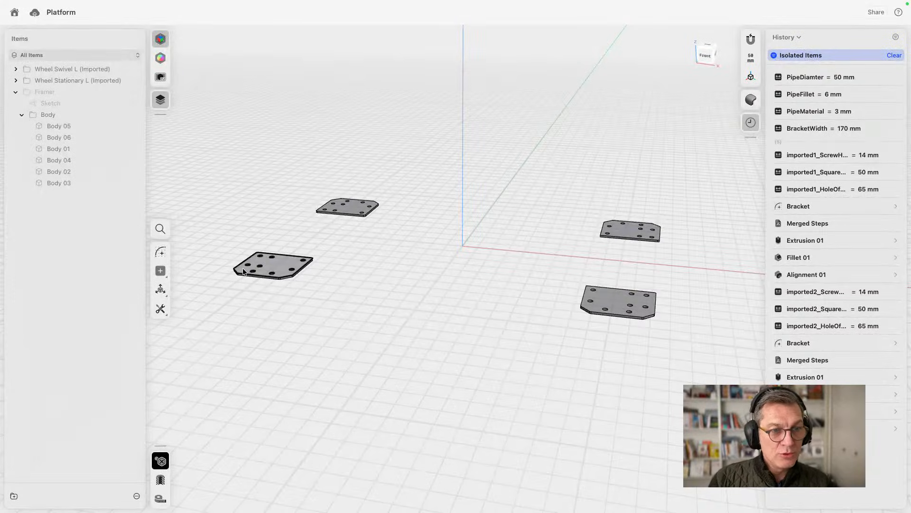
Step: Switch to the front view, end isolation and temporarily show the Framer folder to examine how the frame sits on the wheel plates
mouse_move(861, 428)
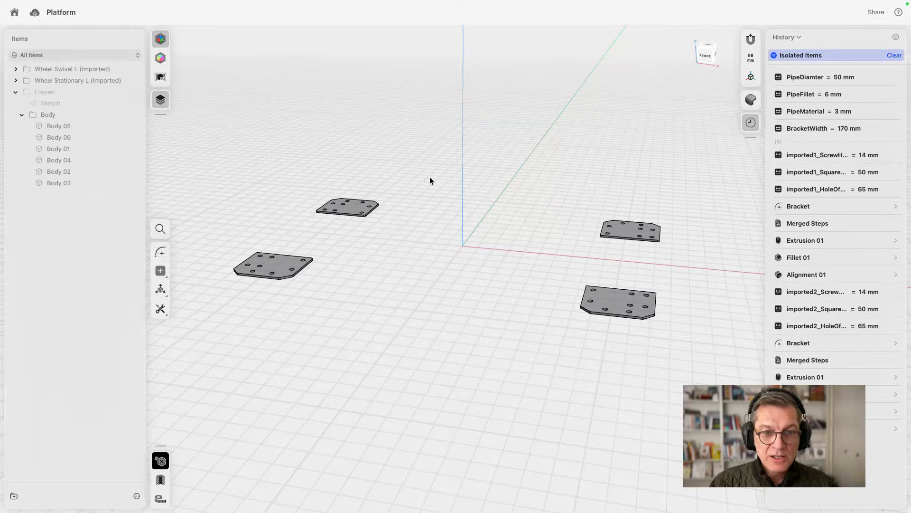
scroll(430, 190, "up", 5)
scroll(429, 190, "down", 2)
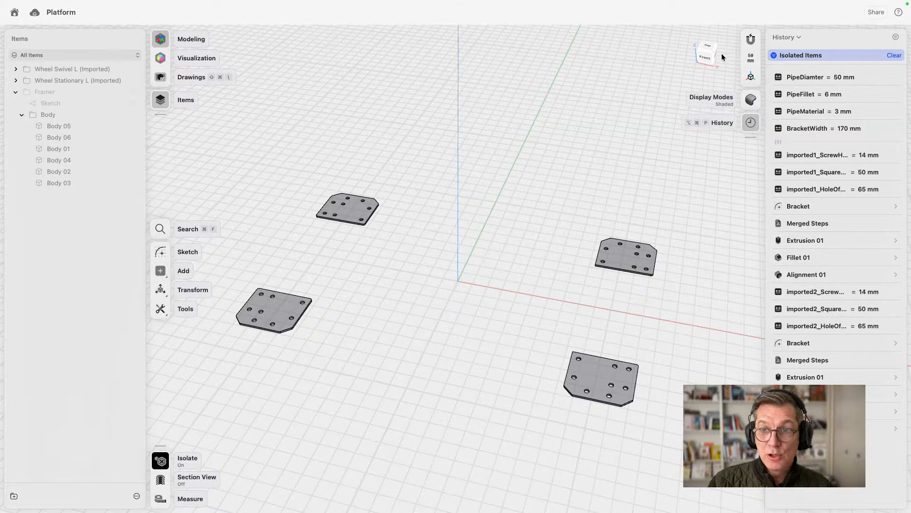
left_click(704, 58)
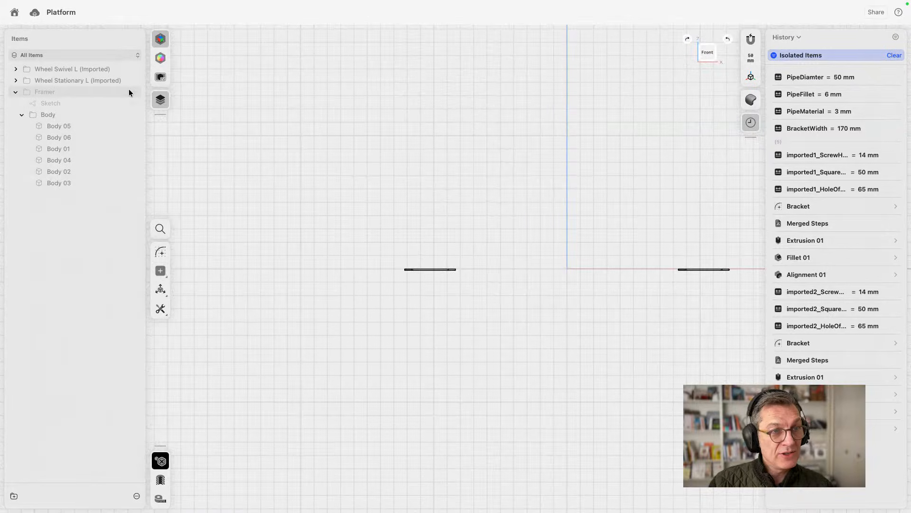
left_click(161, 461)
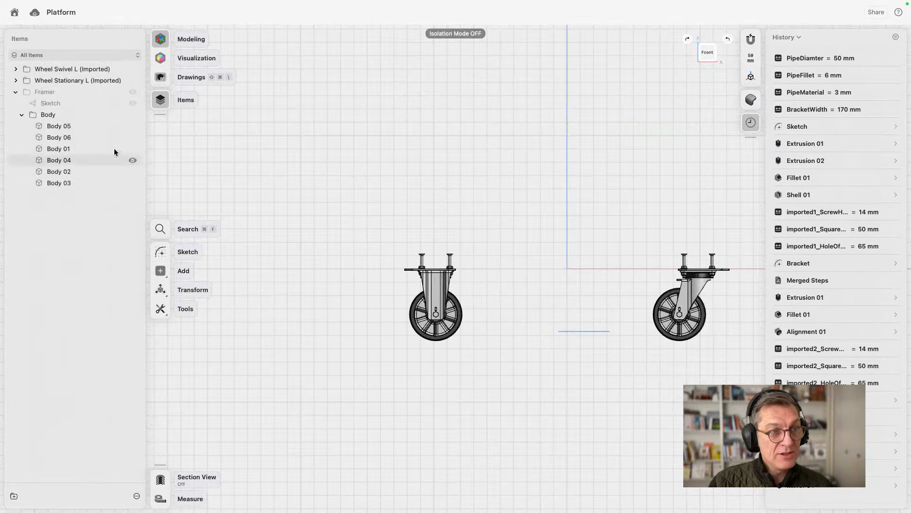
left_click(132, 91)
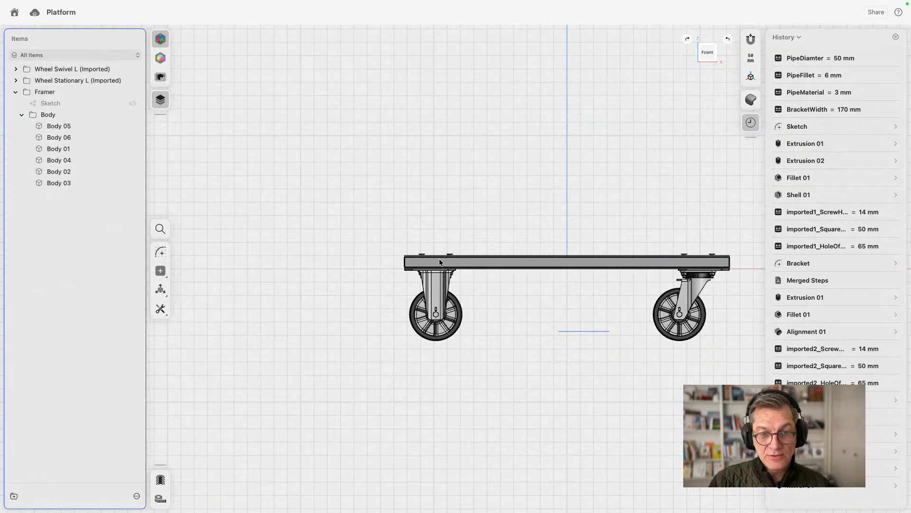
left_click(132, 91)
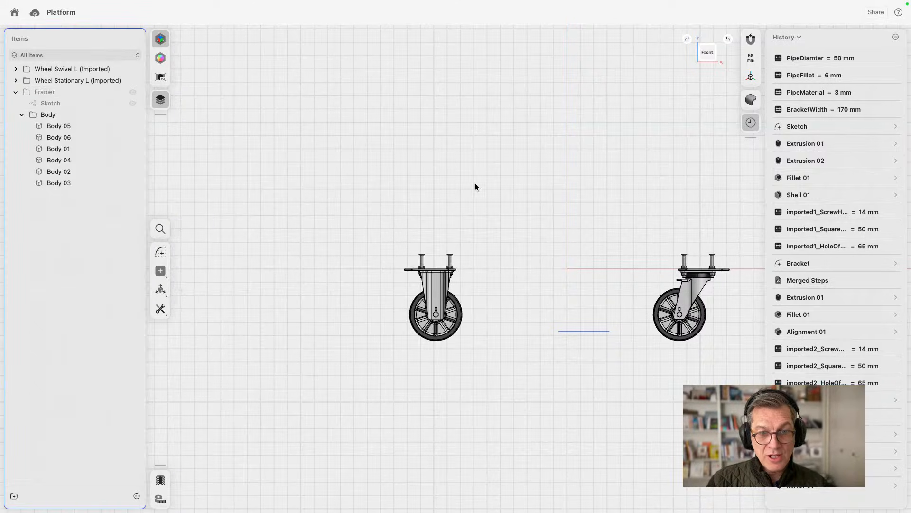
Step: Isolate the four wheel mounting plates again, with the wheels, screws and frame excluded
right_click_drag(477, 187, 451, 227)
left_click(430, 265)
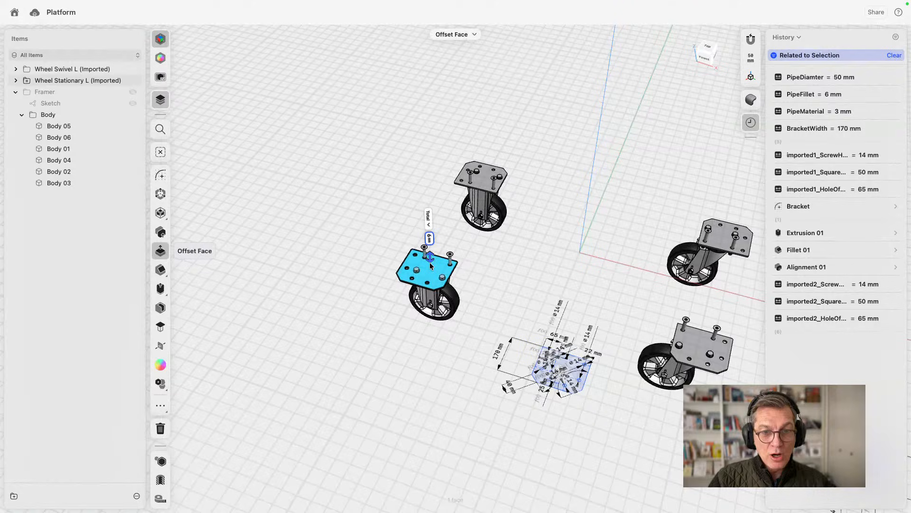
left_click(477, 181)
left_click(697, 342)
left_click(731, 246)
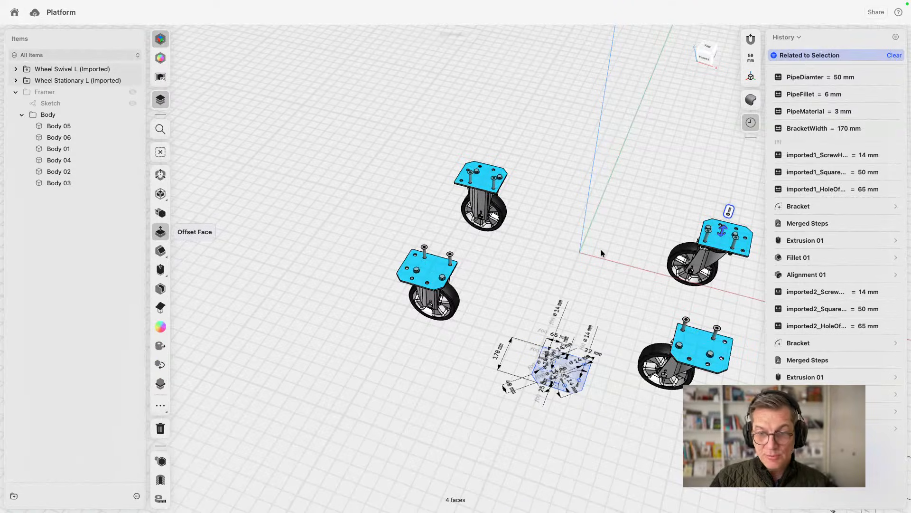
left_click(161, 460)
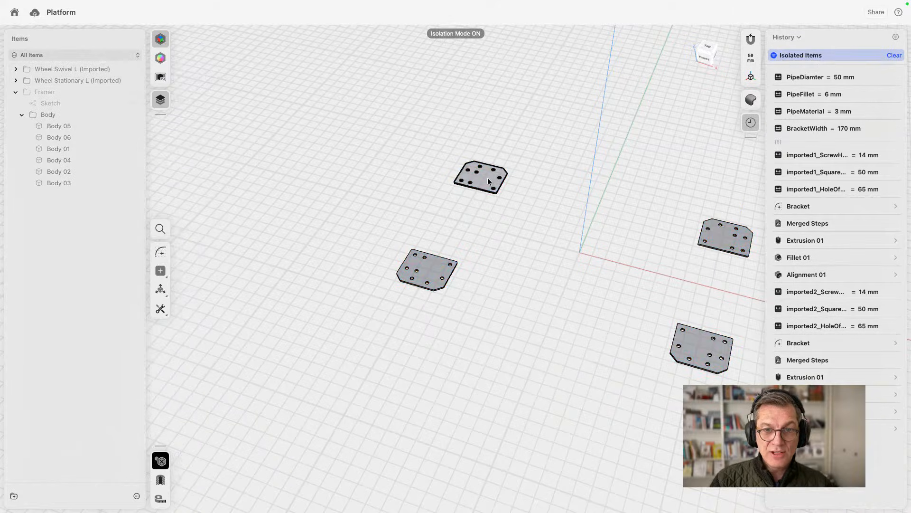
Step: Start a new sketch in the top view and pick the first wheel plate's top face for a linked projection
left_click(708, 48)
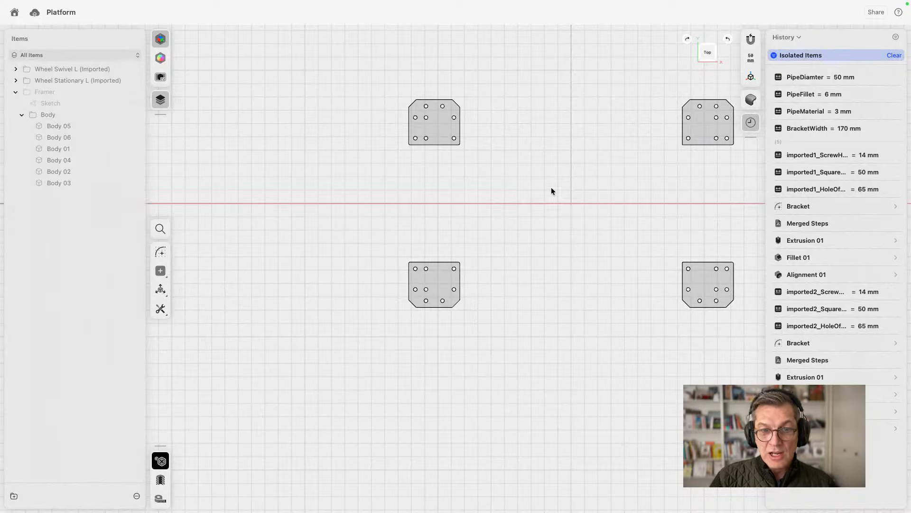
left_click(161, 252)
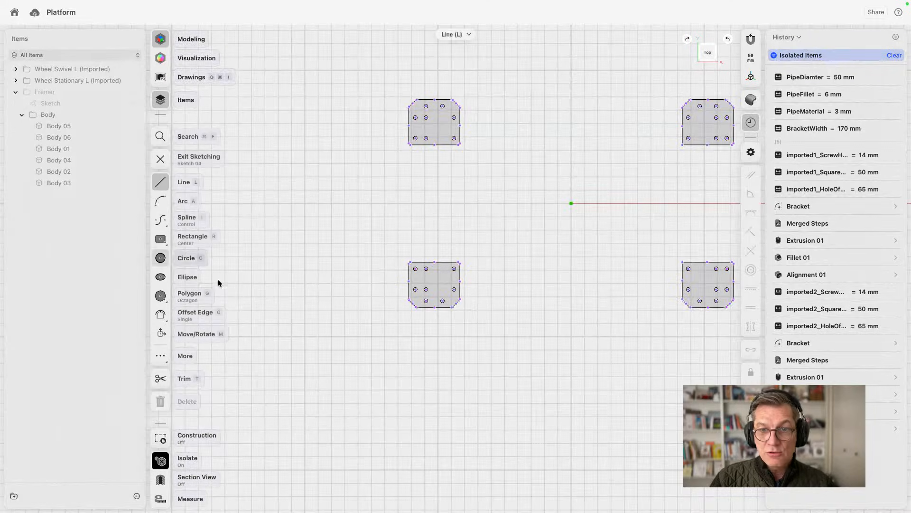
left_click(160, 357)
left_click(207, 393)
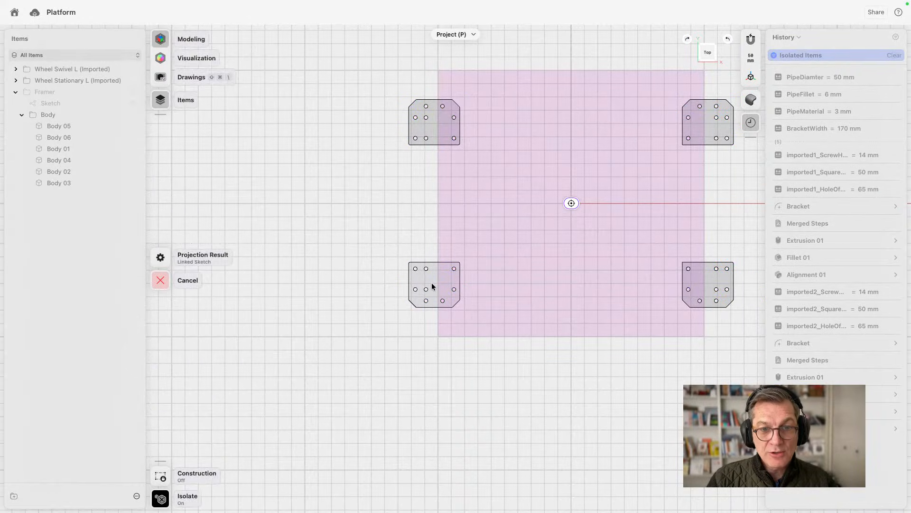
scroll(430, 269, "down", 3)
scroll(427, 275, "up", 5)
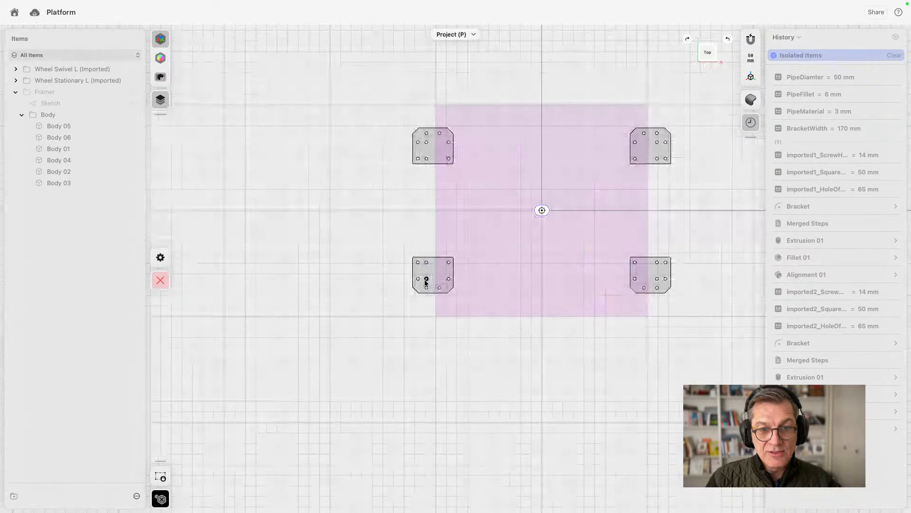
right_click_drag(440, 279, 445, 198)
scroll(427, 266, "up", 6)
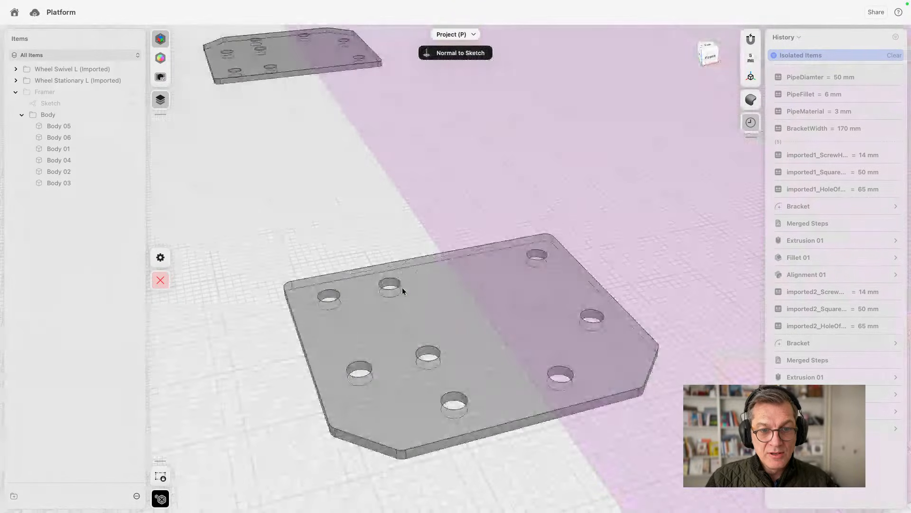
left_click(426, 311)
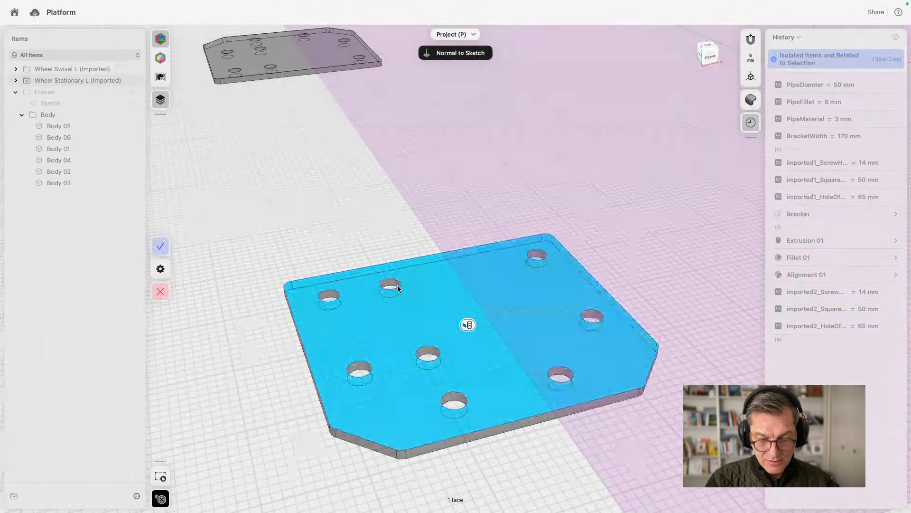
left_click(398, 285)
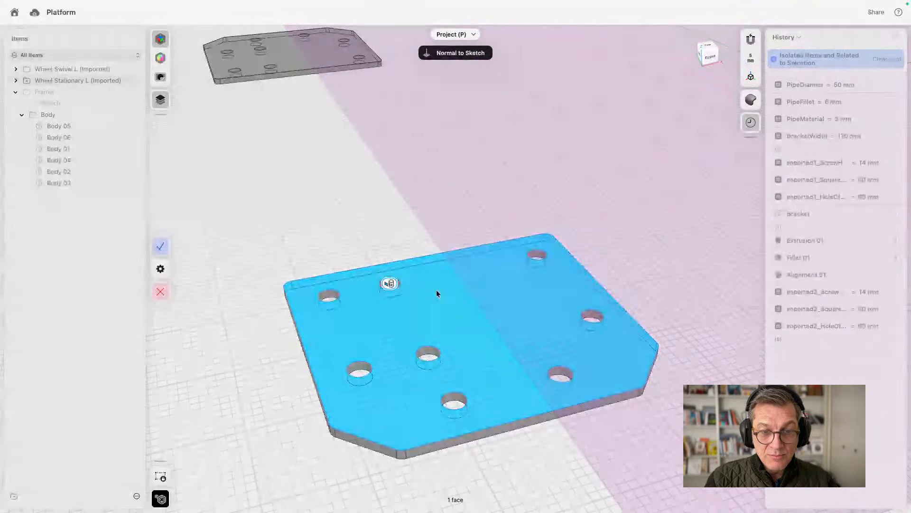
left_click(427, 298)
left_click(431, 317)
Step: Add the top faces of the other three wheel plates and project all four faces into the sketch
scroll(345, 253, "down", 5)
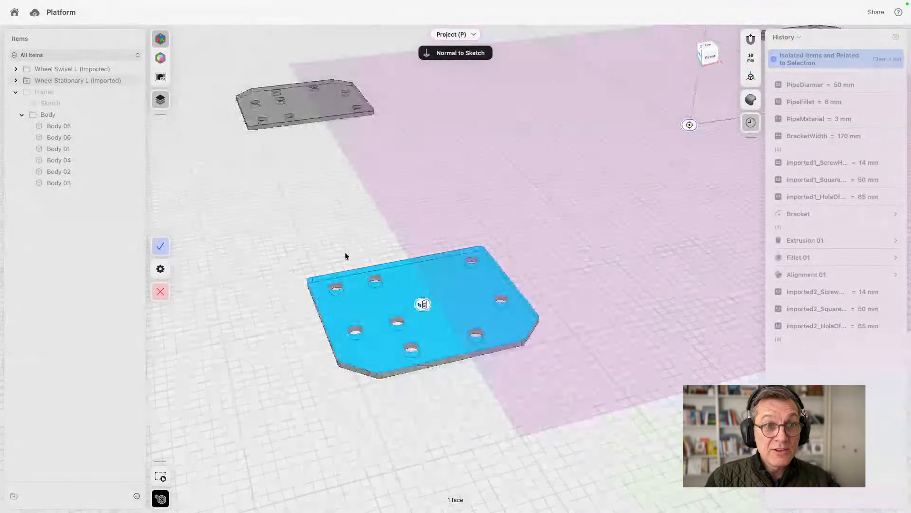
left_click(301, 104)
scroll(408, 227, "right", 10)
left_click(663, 196)
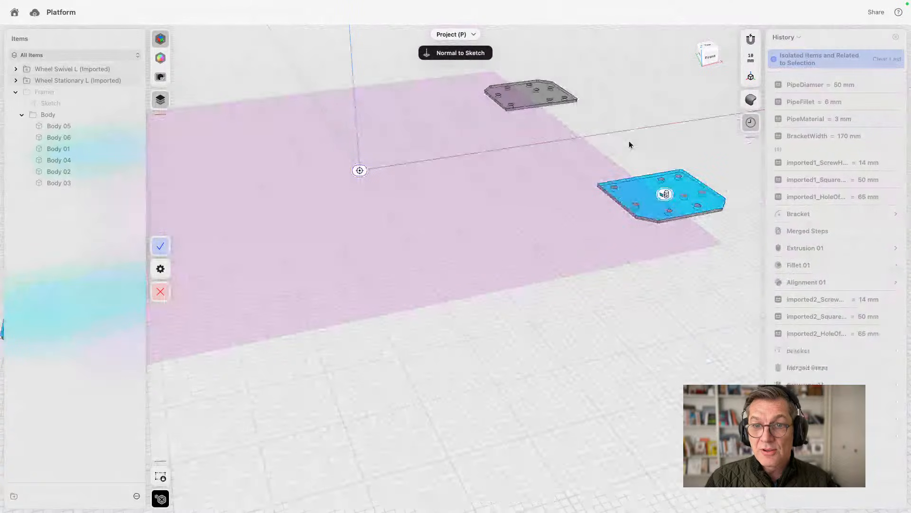
left_click(533, 98)
scroll(498, 224, "down", 5)
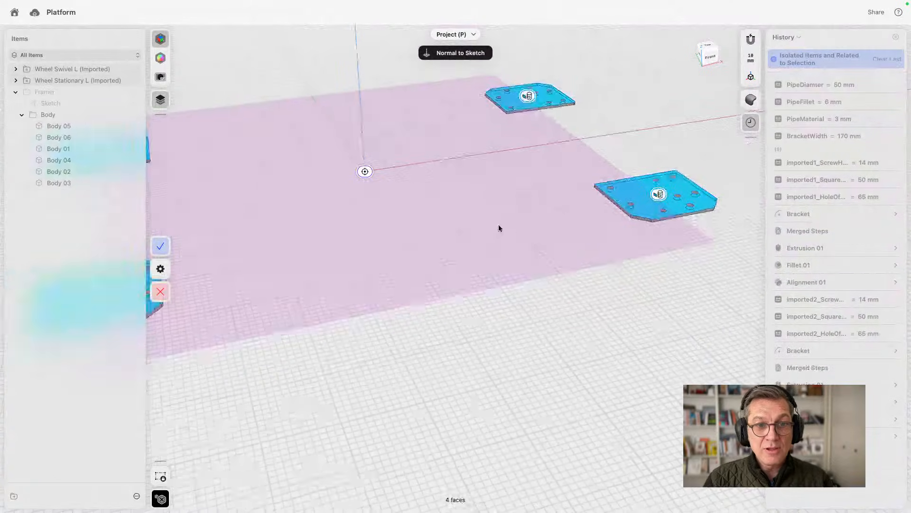
left_click(160, 246)
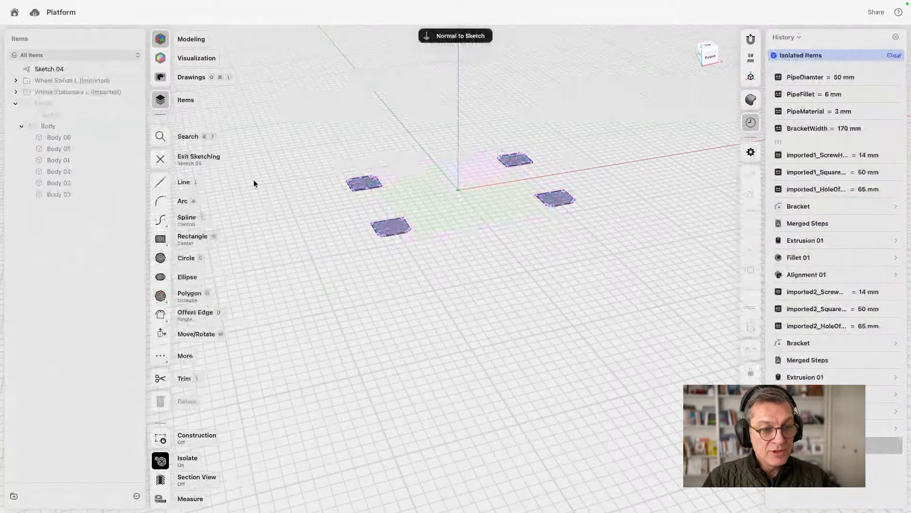
Step: End isolation and hide the Wheel Swivel L and Wheel Stationary L folders so that only the projected sketch remains
left_click(162, 460)
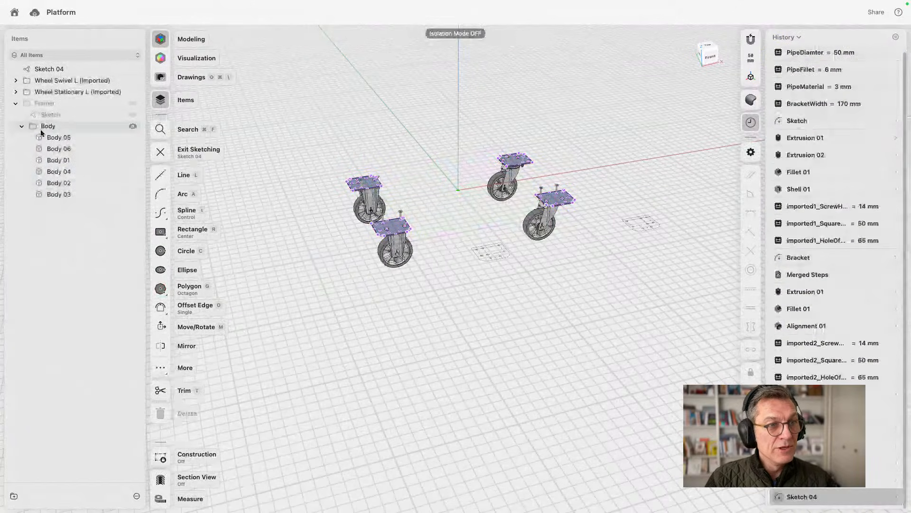
left_click(133, 80)
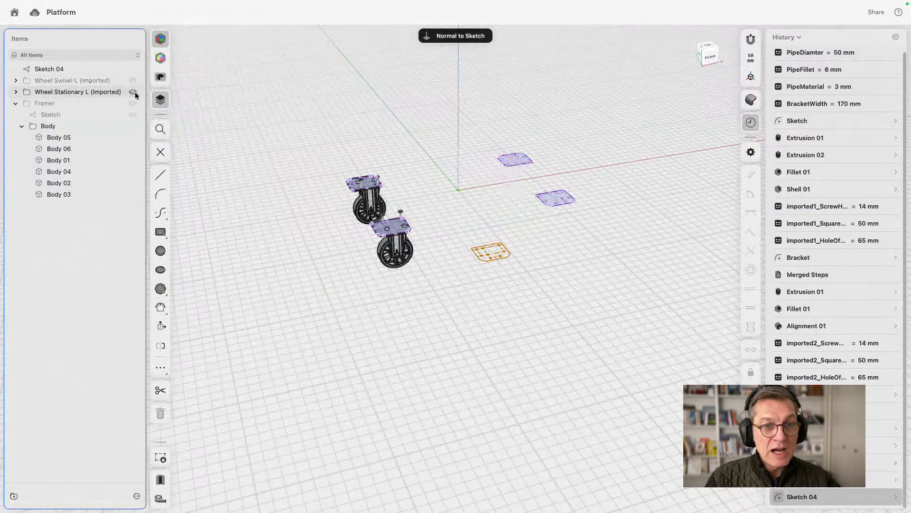
left_click(133, 92)
left_click(387, 226)
scroll(385, 223, "up", 4)
right_click_drag(425, 149, 427, 185)
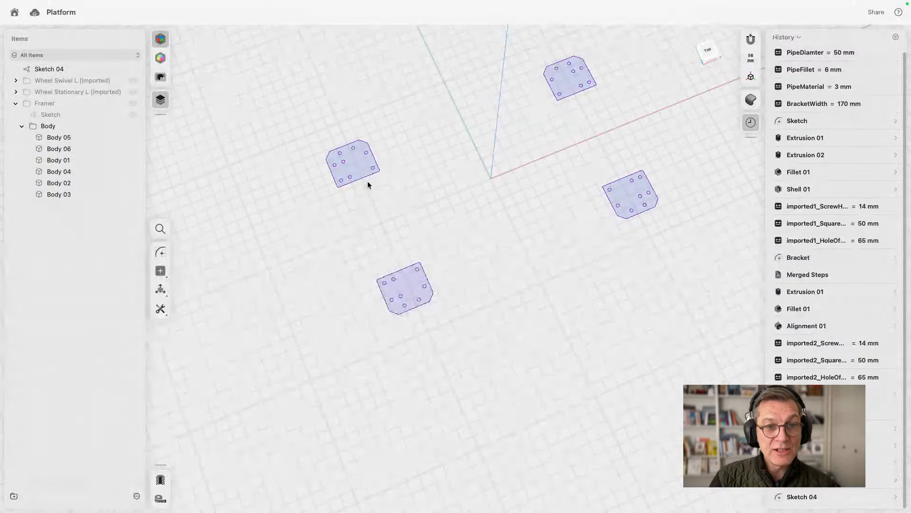
Step: Delete the projected outer outlines of all four wheel plates, keeping only the screw-hole circles, and finish the sketch
left_click(366, 175)
scroll(379, 172, "up", 5)
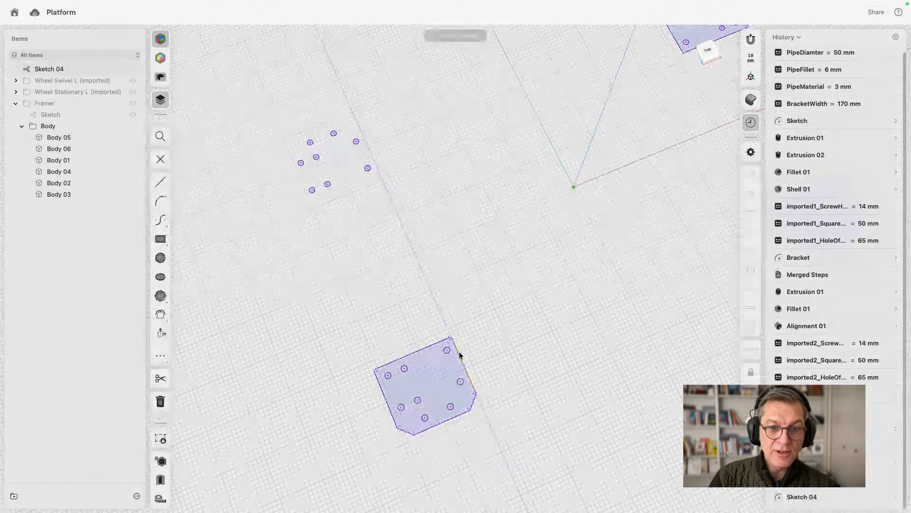
double_click(459, 355)
key("Delete")
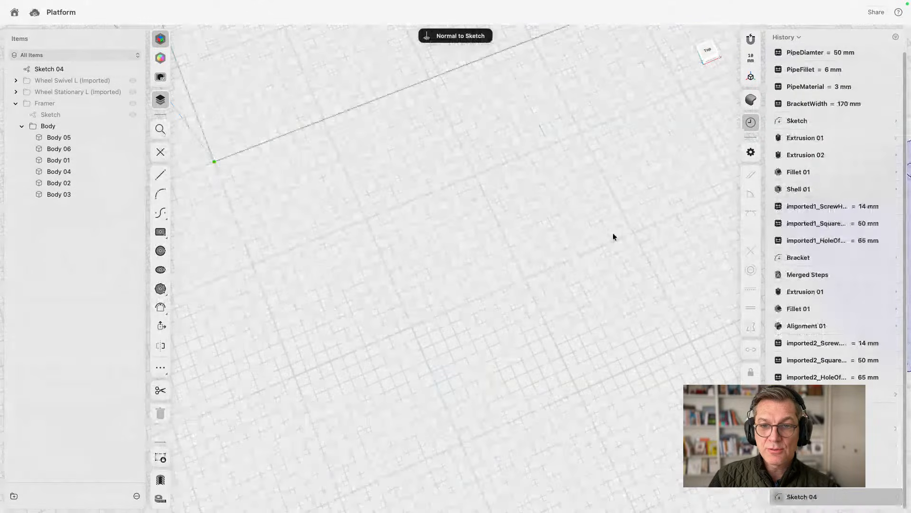
scroll(601, 247, "down", 5)
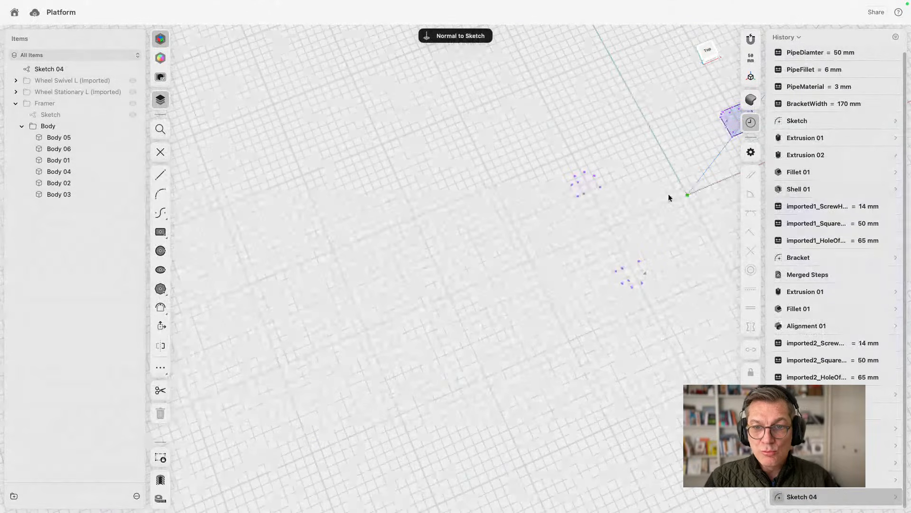
middle_click_drag(662, 192, 406, 223)
double_click(496, 164)
key("Delete")
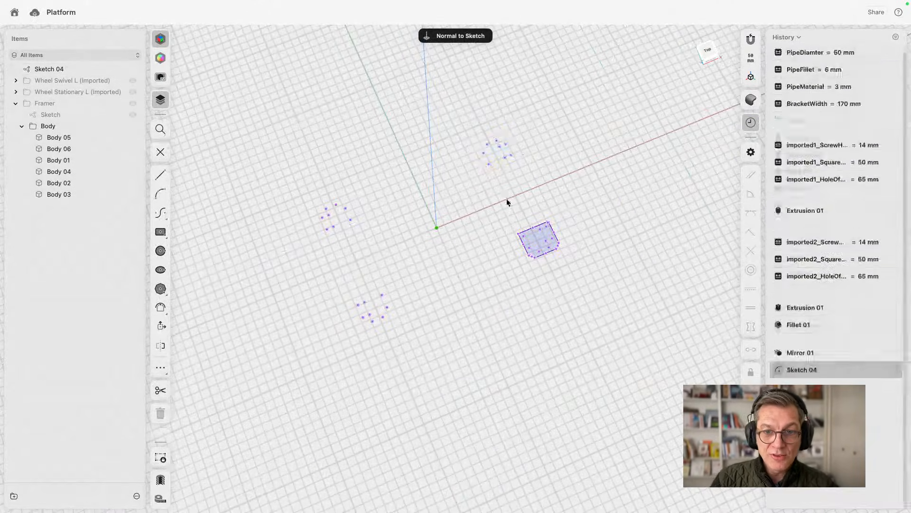
key("Delete")
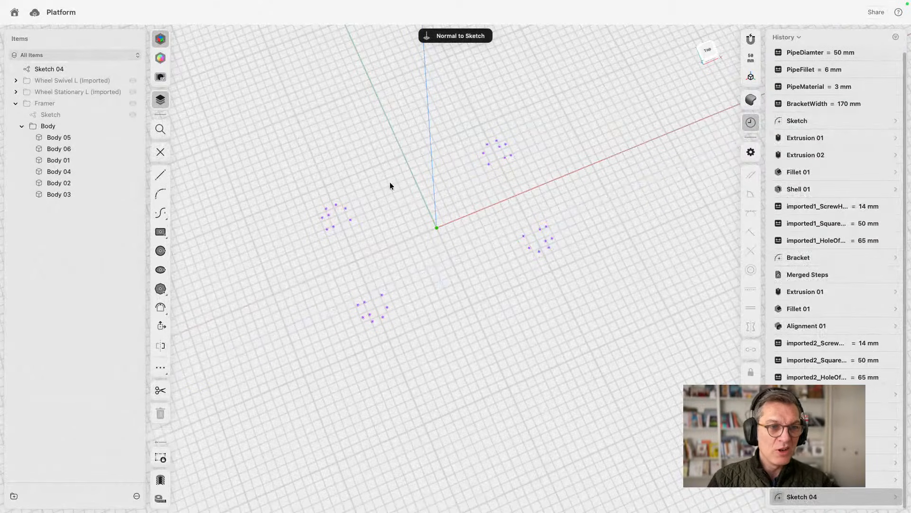
left_click(247, 142)
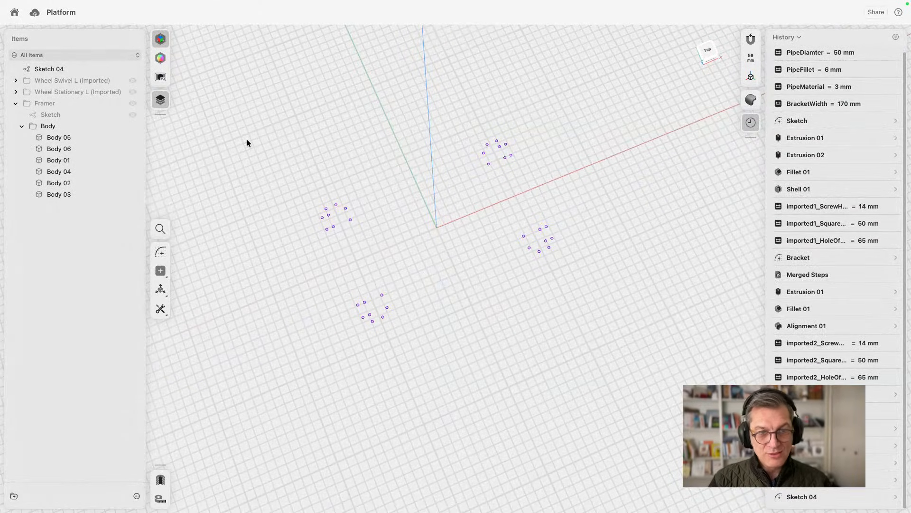
left_click_drag(276, 90, 609, 386)
mouse_move(366, 250)
right_mouse_down()
mouse_move(400, 209)
mouse_move(393, 218)
right_mouse_up()
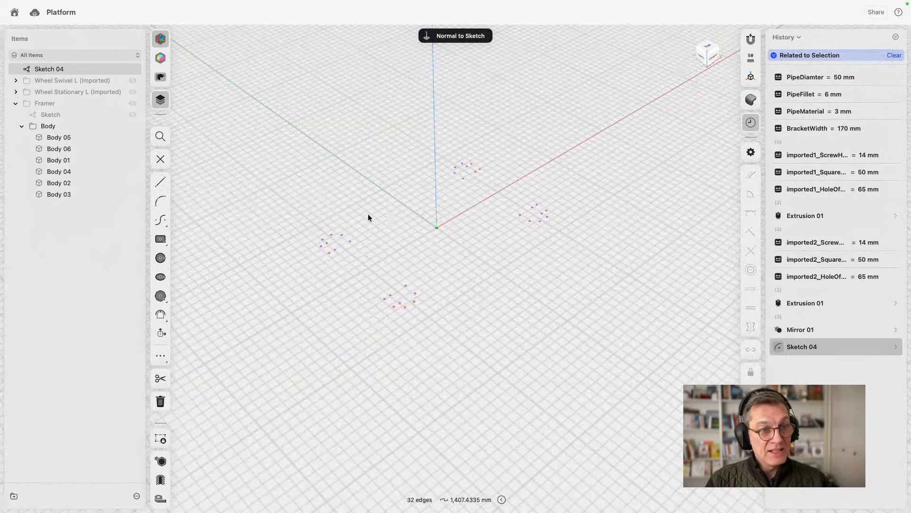
key("m")
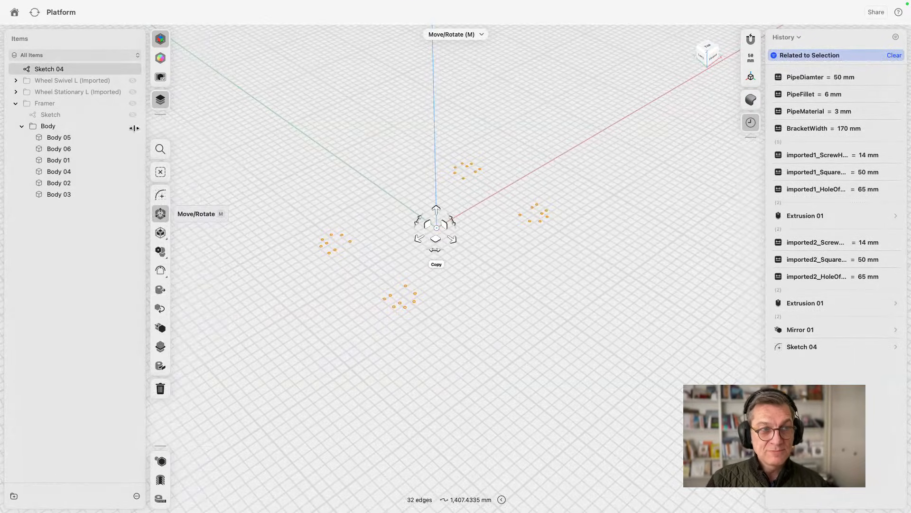
left_click(133, 104)
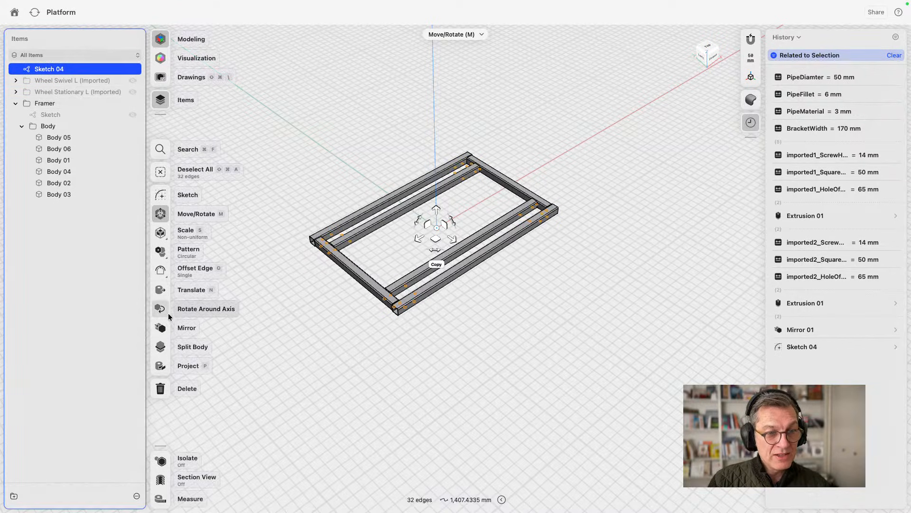
left_click(133, 104)
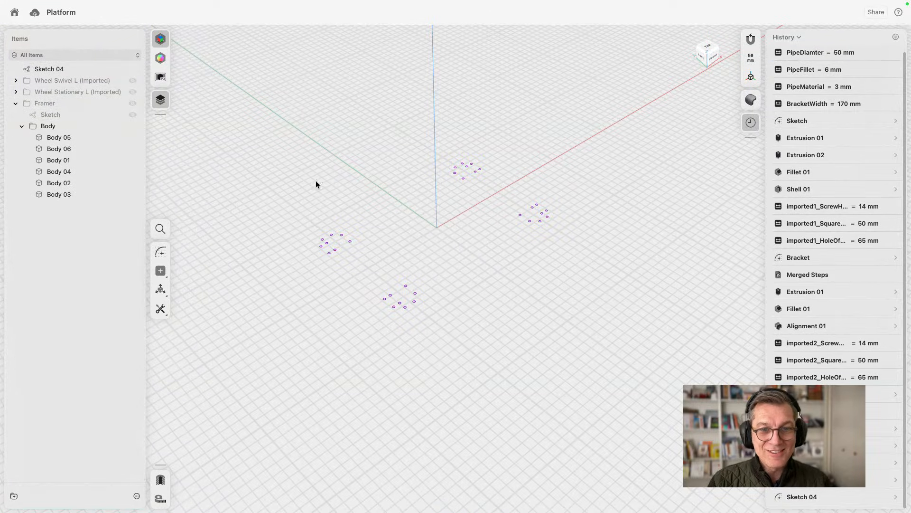
Step: Select the faces of all the projected screw-hole circles, show the Framer folder and extrude the circles upward to cut holes through the frame
left_click_drag(262, 91, 611, 369)
key("Tab")
key("Tab")
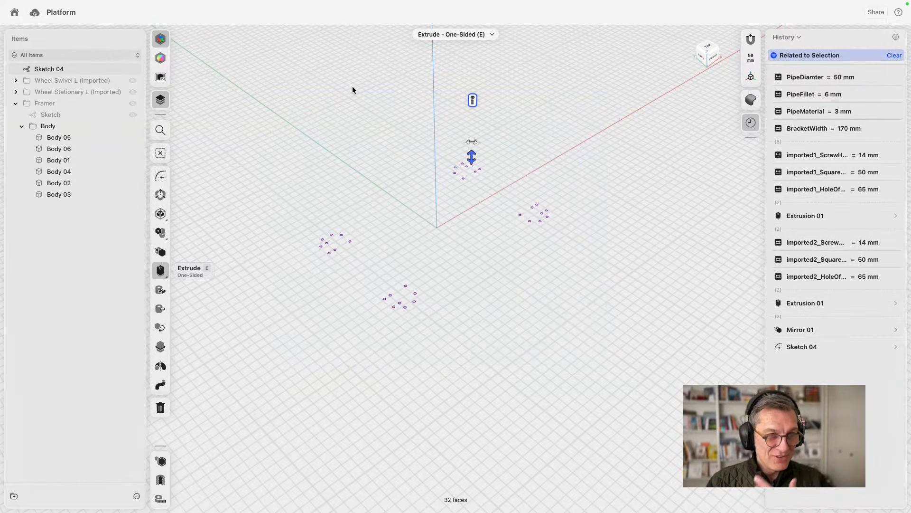
left_click(134, 103)
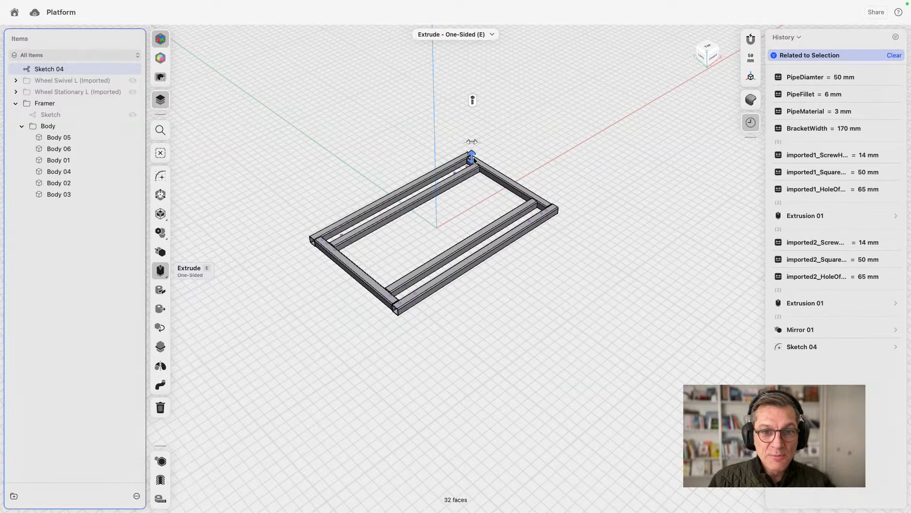
left_click_drag(473, 158, 472, 118)
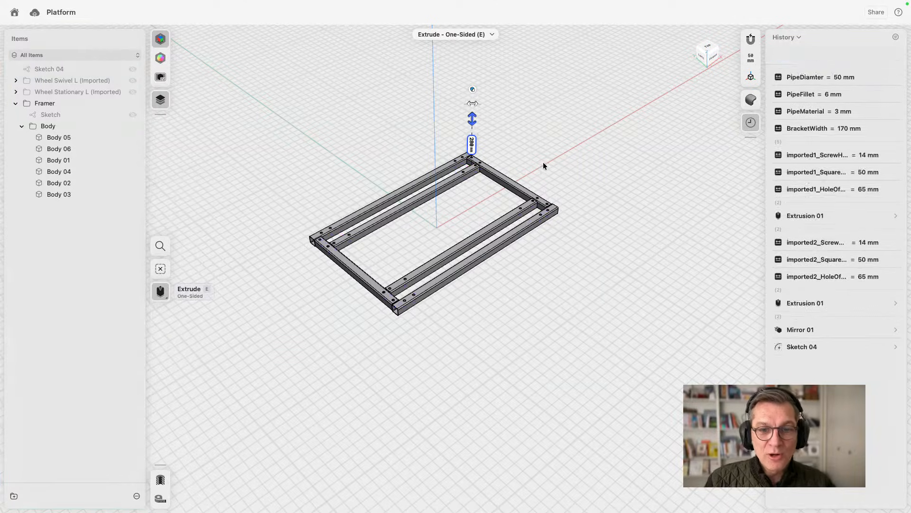
scroll(548, 170, "down", 10)
scroll(547, 172, "up", 15)
mouse_move(630, 142)
right_mouse_down()
mouse_move(620, 180)
mouse_move(601, 73)
mouse_move(605, 124)
mouse_move(624, 158)
right_mouse_up()
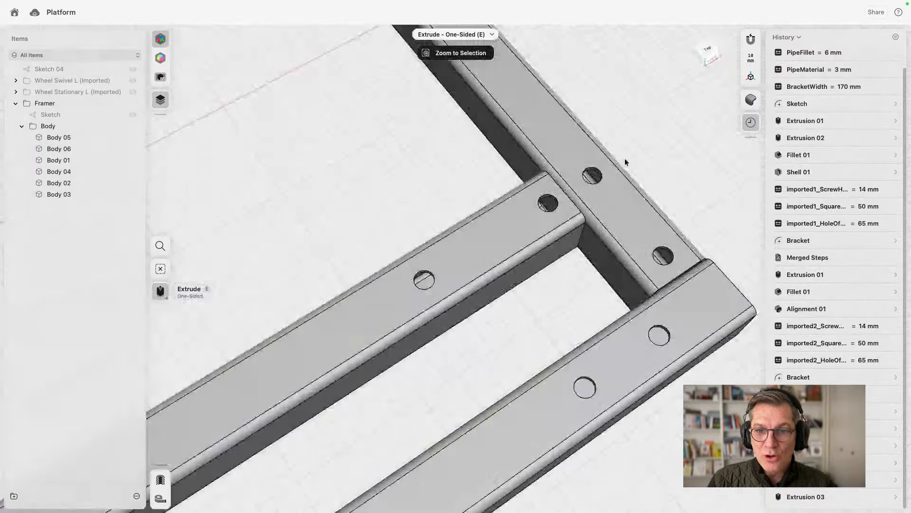
scroll(625, 153, "down", 5)
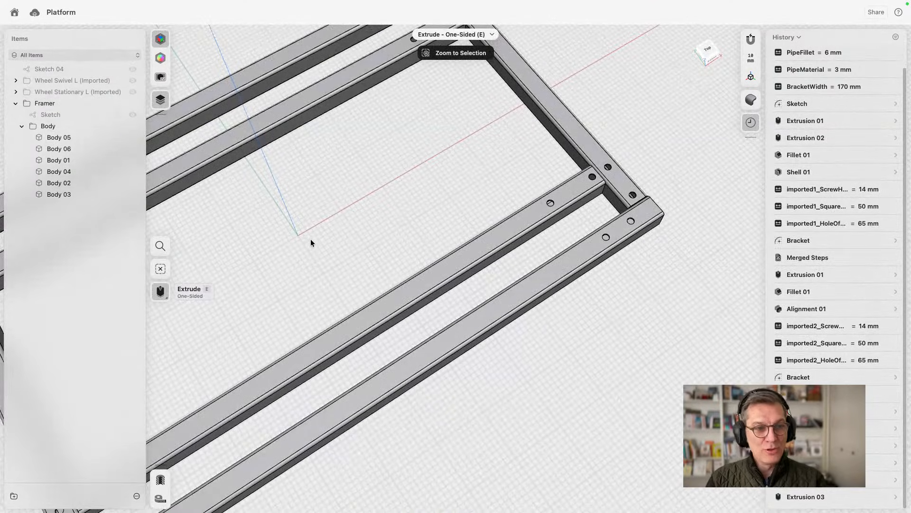
key("Escape")
scroll(328, 258, "down", 5)
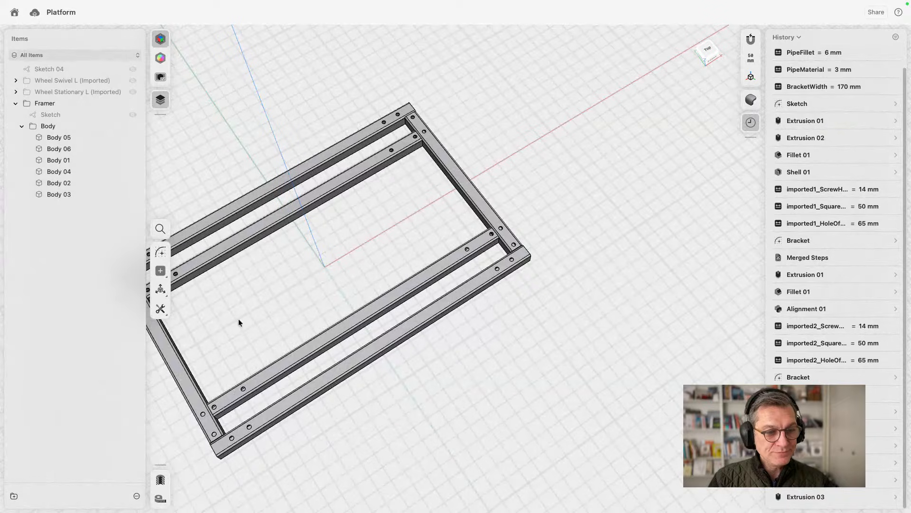
Step: Show the Wheel Swivel L and Wheel Stationary L folders and examine from above how the wheel screws align with the frame's holes
left_click(134, 81)
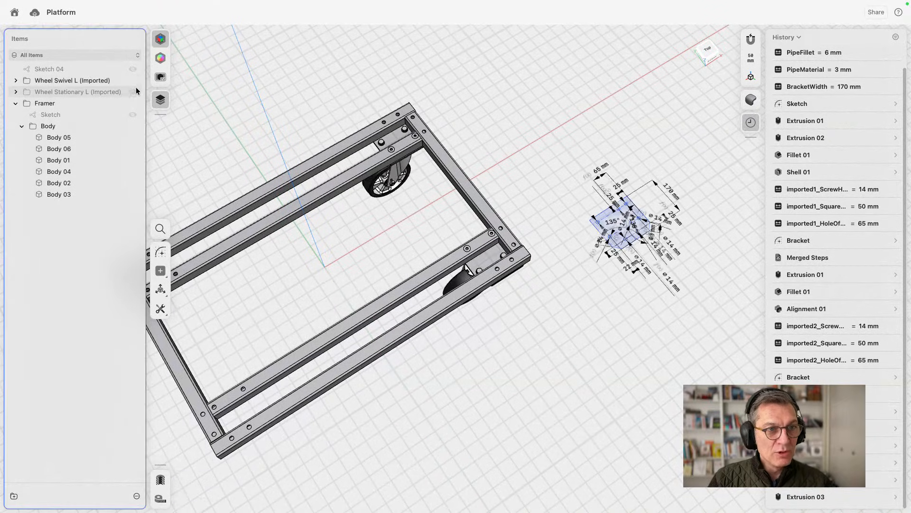
left_click(132, 93)
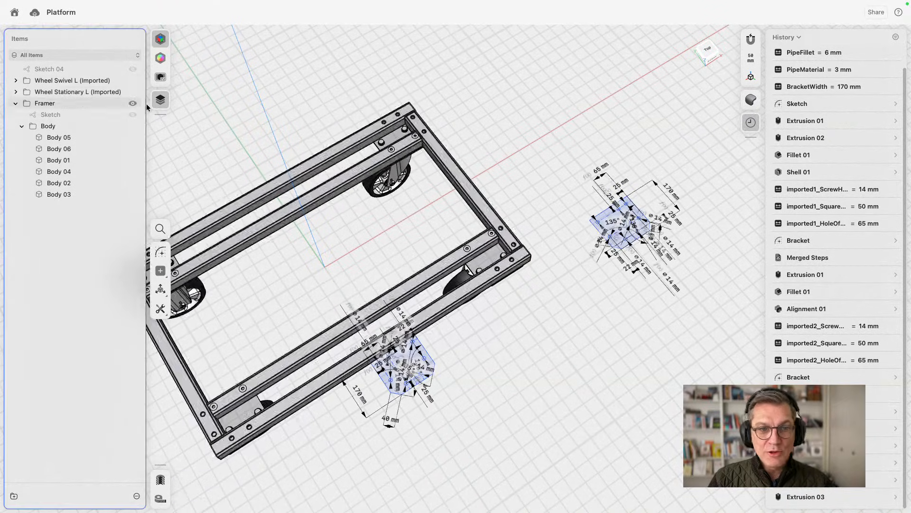
left_click(22, 126)
left_click(708, 52)
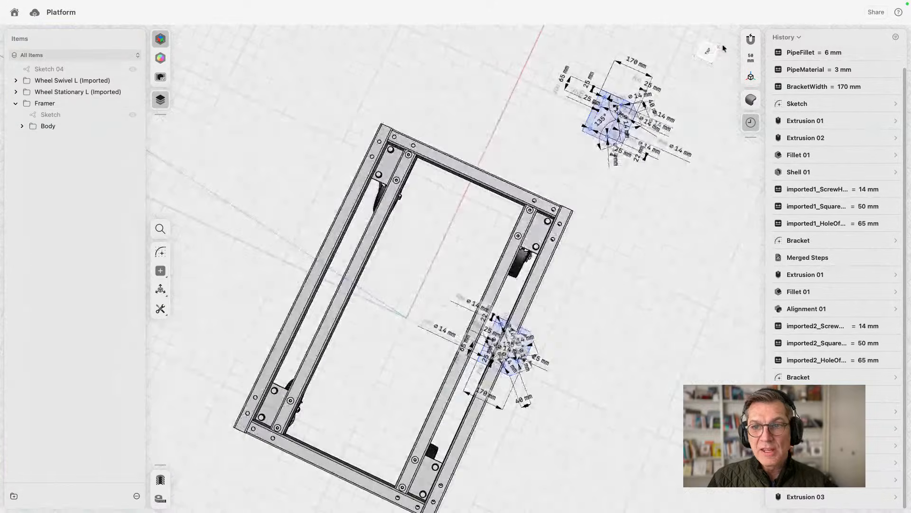
scroll(398, 286, "up", 10)
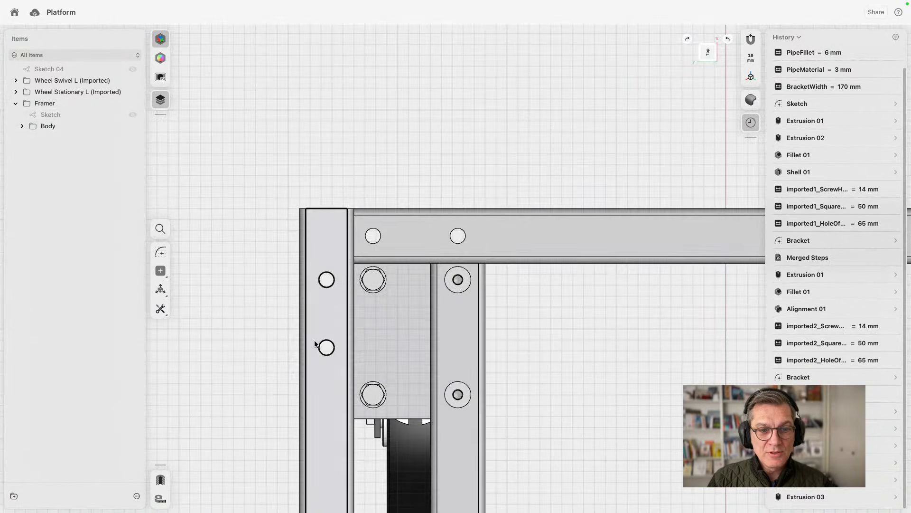
right_click_drag(315, 341, 391, 311)
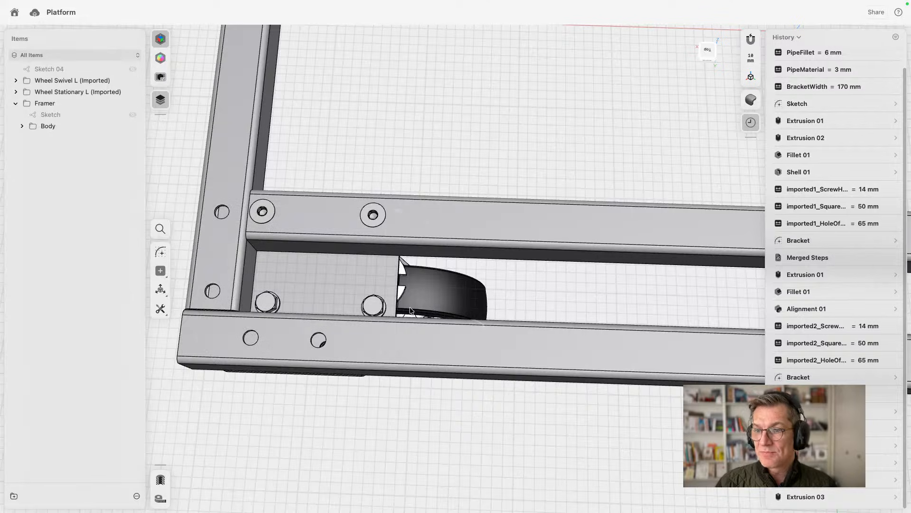
Step: Set the imported2 screw-hole diameter parameter to 10 mm in the Platform design
scroll(422, 192, "down", 10)
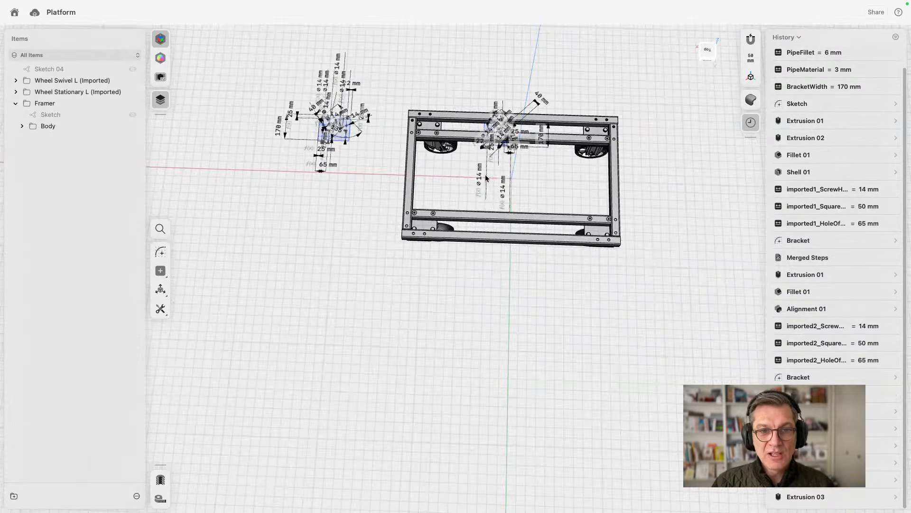
right_click_drag(539, 231, 641, 179)
scroll(639, 179, "up", 10)
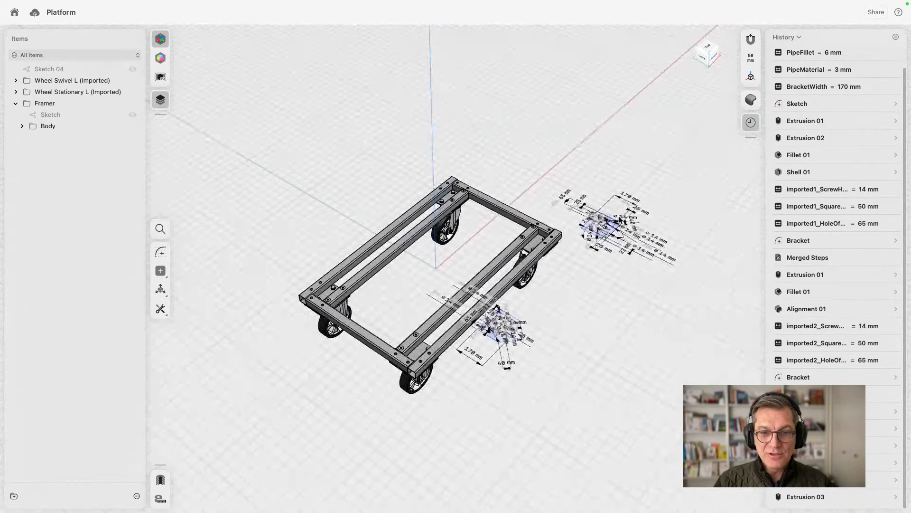
middle_click_drag(622, 314, 694, 261)
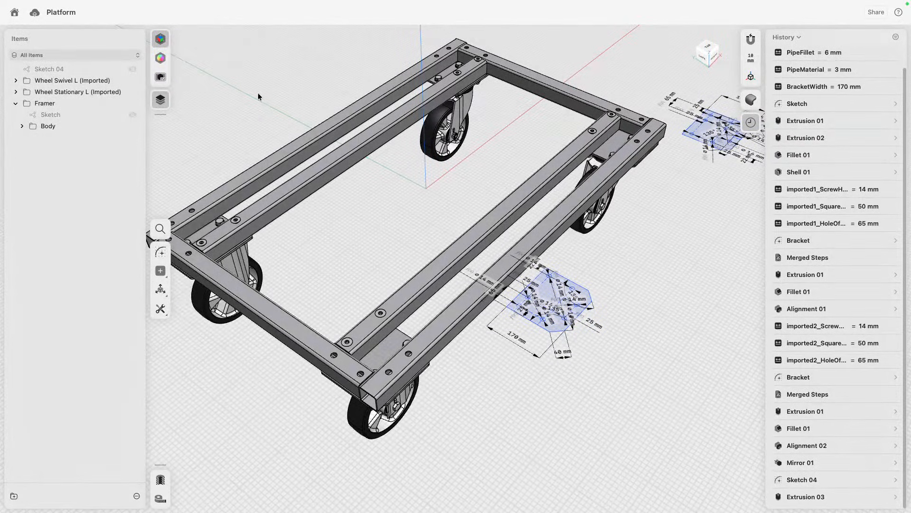
left_click(159, 100)
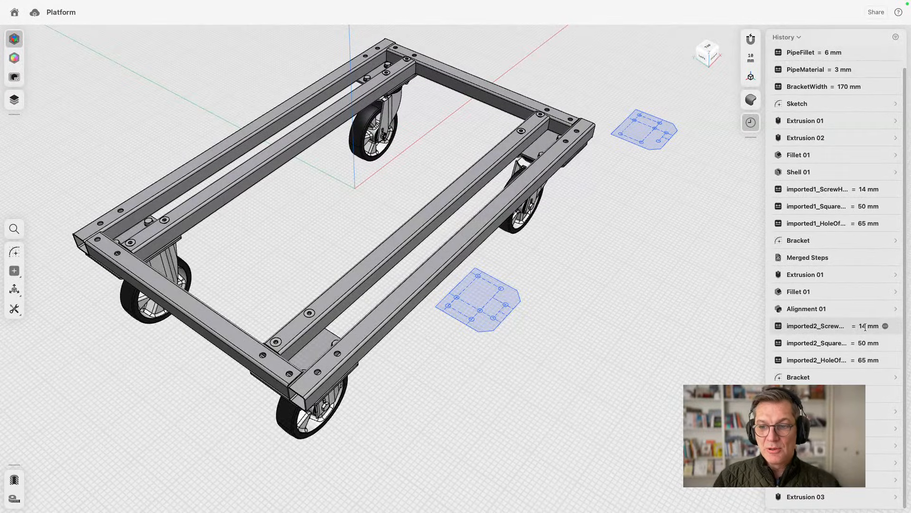
left_click(860, 326)
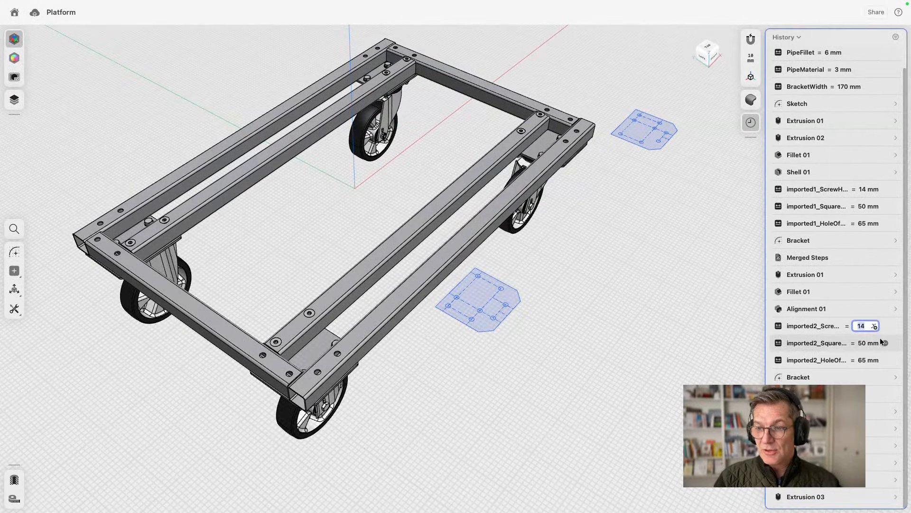
type("14")
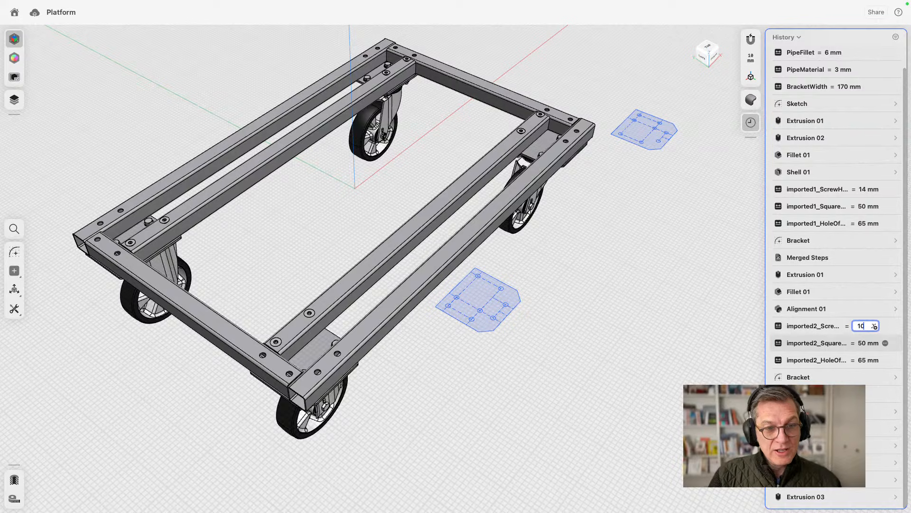
key("Return")
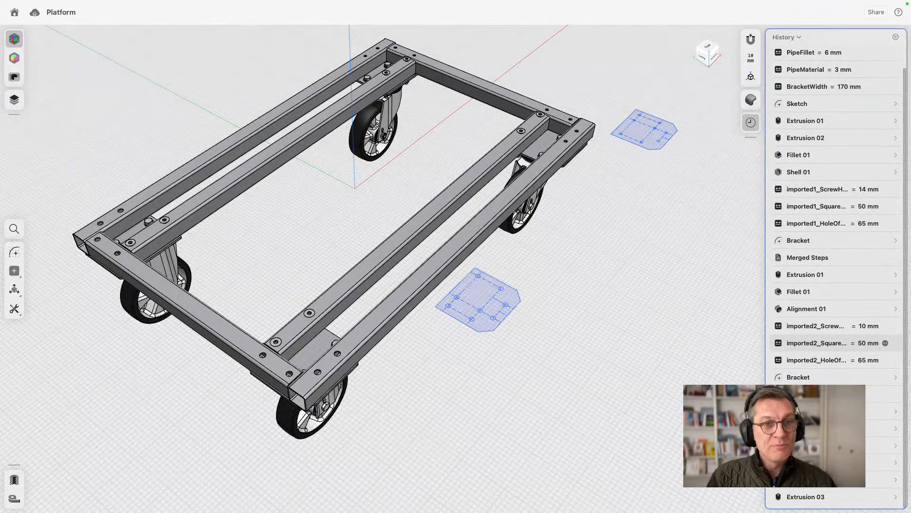
Step: Examine the frame's screw holes closely from above and the wheel brackets' holes from below after the diameter change
right_click_drag(611, 211, 607, 50)
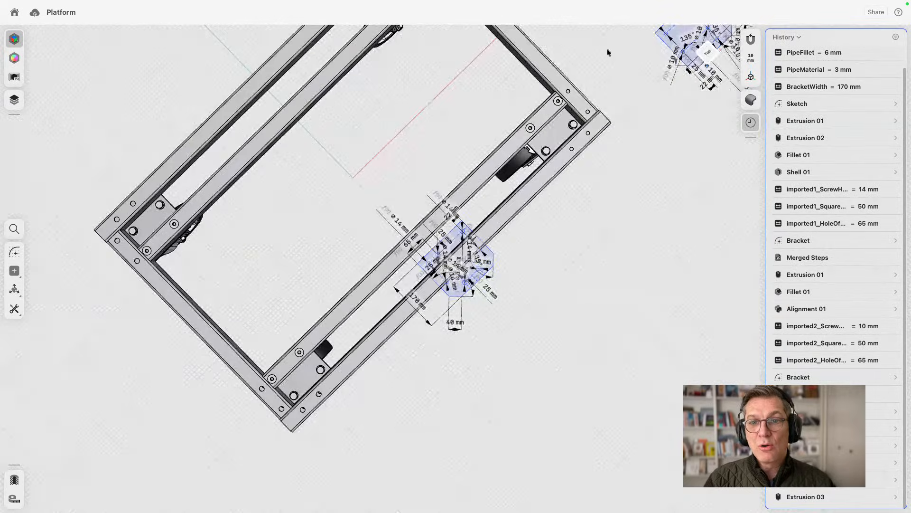
scroll(608, 51, "up", 10)
middle_click_drag(623, 127, 480, 204)
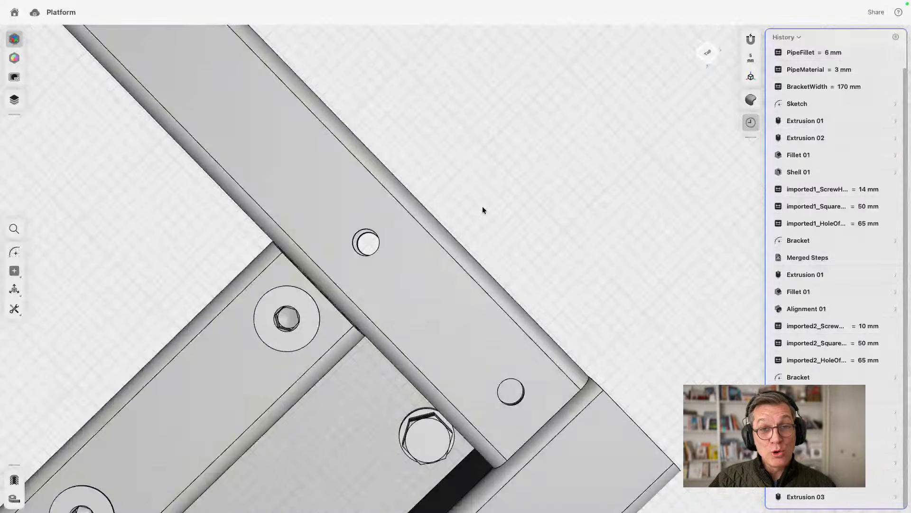
scroll(483, 205, "up", 5)
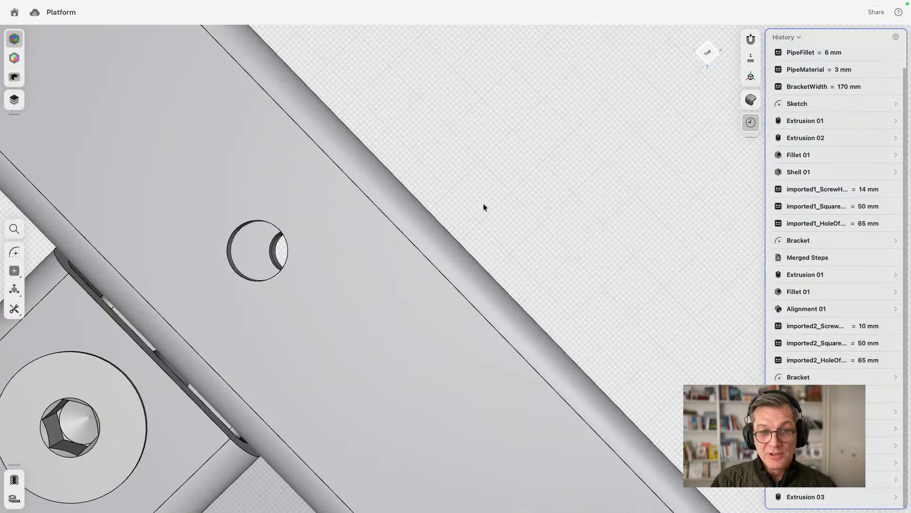
scroll(483, 224, "down", 10)
right_click_drag(484, 231, 508, 147)
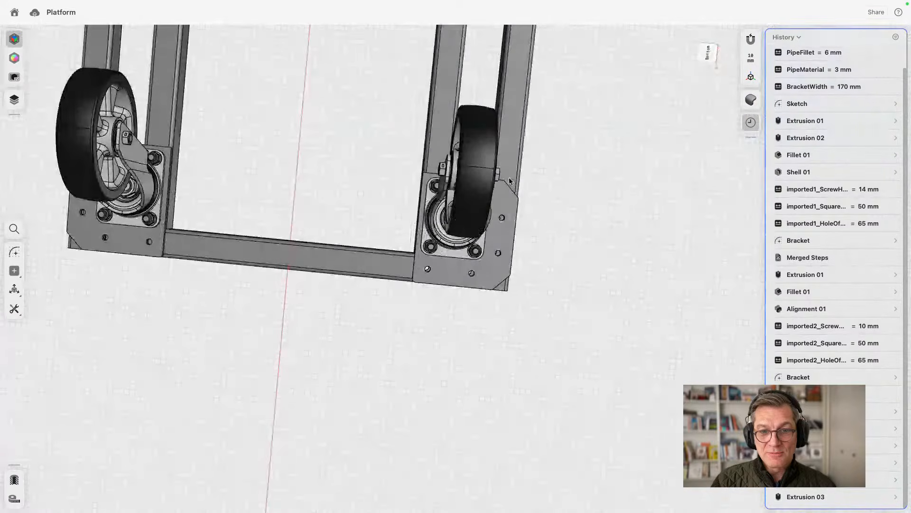
Step: Set the imported2 screw-hole diameter parameter back to 14 mm and bring the whole cart into view
left_click(868, 326)
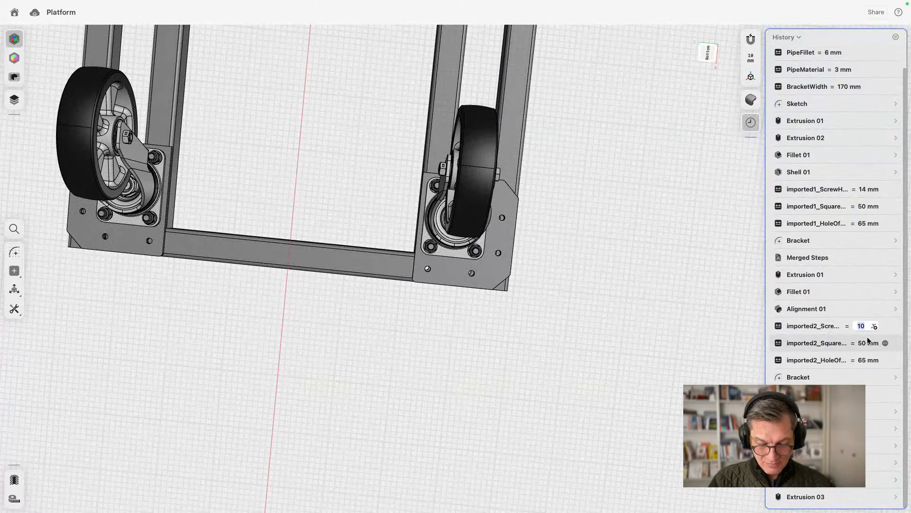
type("14")
key("Return")
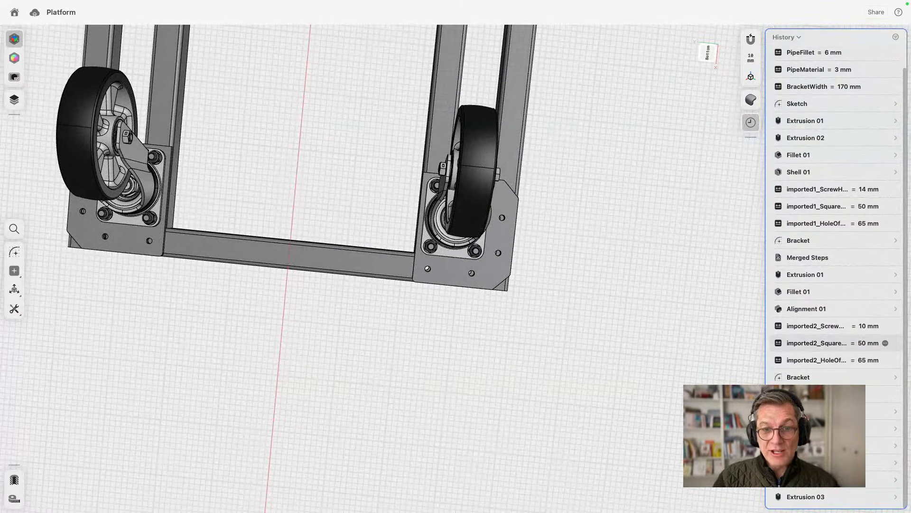
scroll(591, 278, "down", 10)
right_click_drag(583, 155, 533, 264)
middle_click_drag(593, 157, 513, 330)
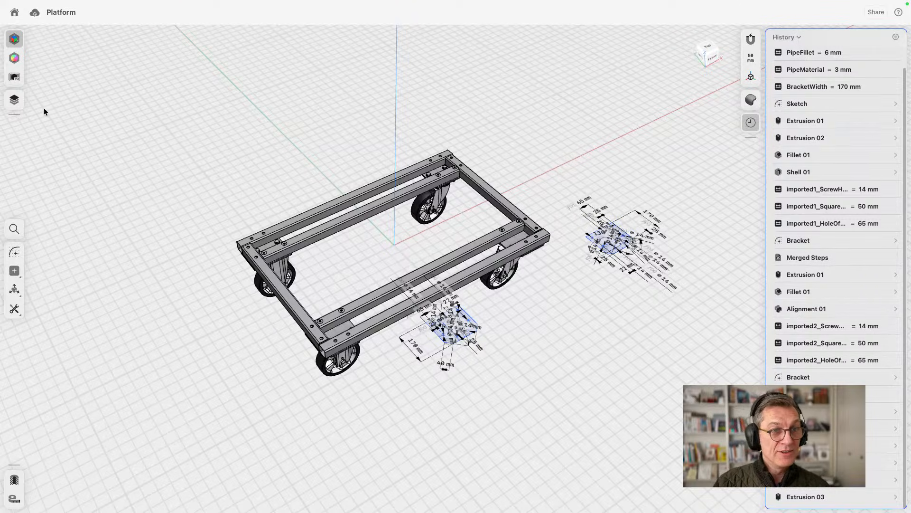
Step: Open the Wheel Swivel L design, inspect the bracket's top face and its screw holes, and return to the Platform design
left_click(10, 15)
left_click(635, 67)
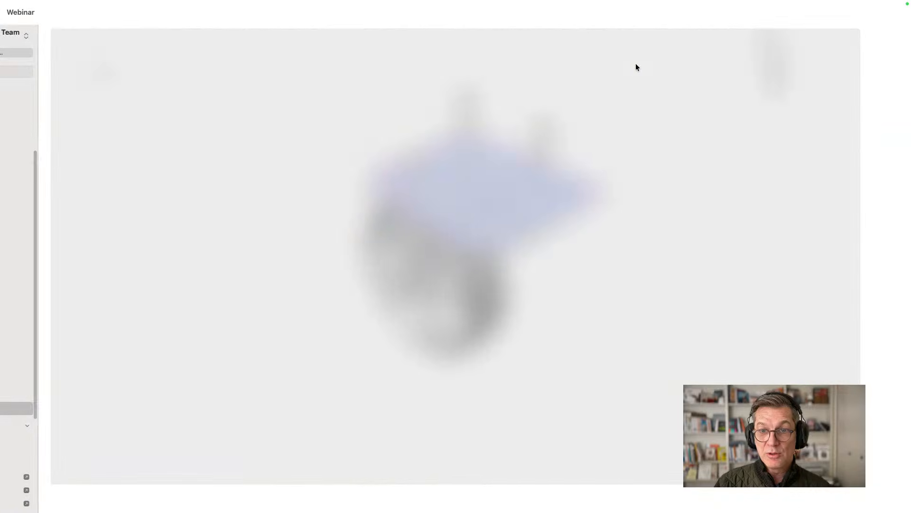
left_click(479, 184)
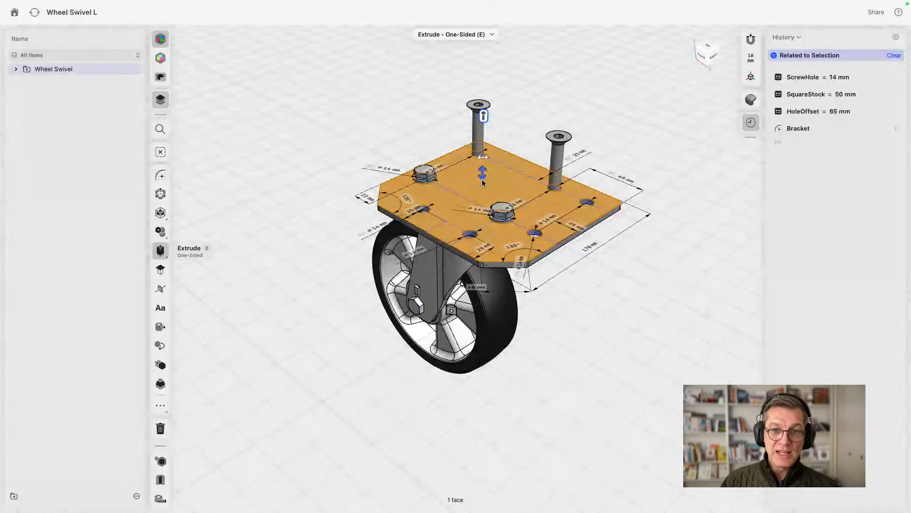
right_click_drag(553, 238, 587, 290)
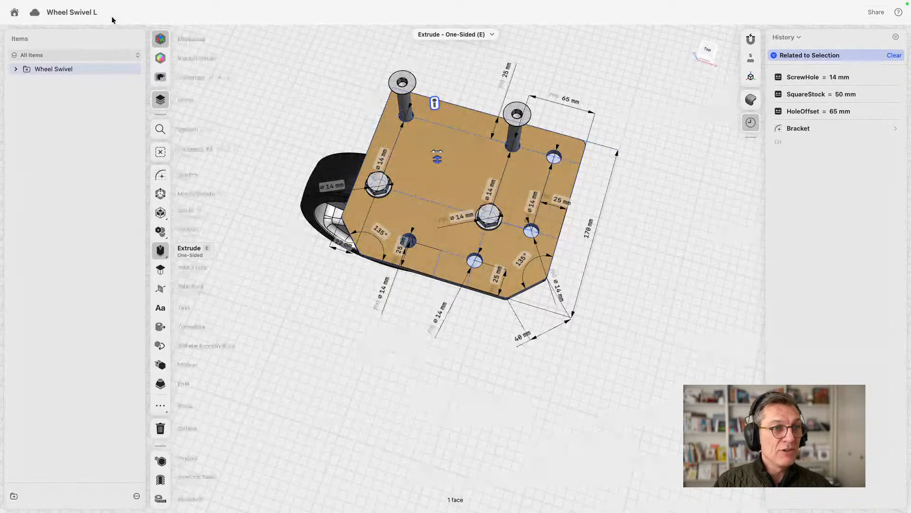
left_click(15, 13)
left_click(284, 72)
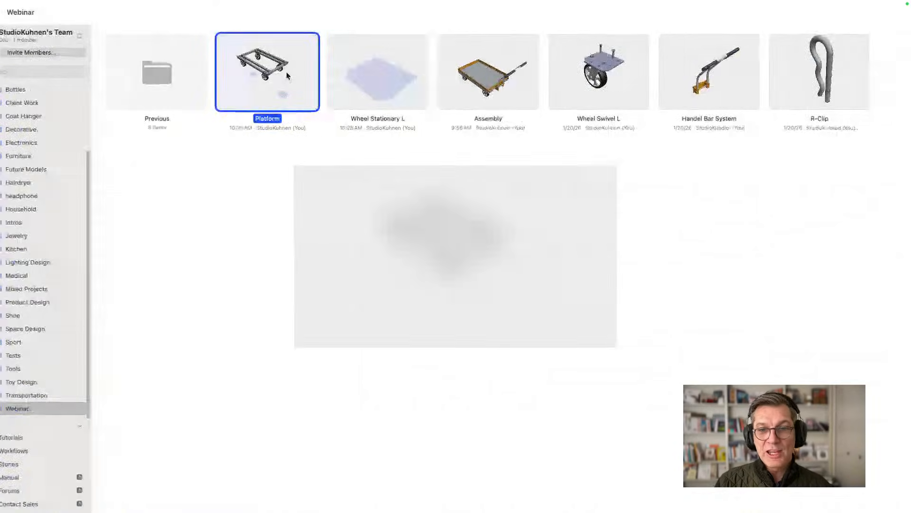
double_click(286, 73)
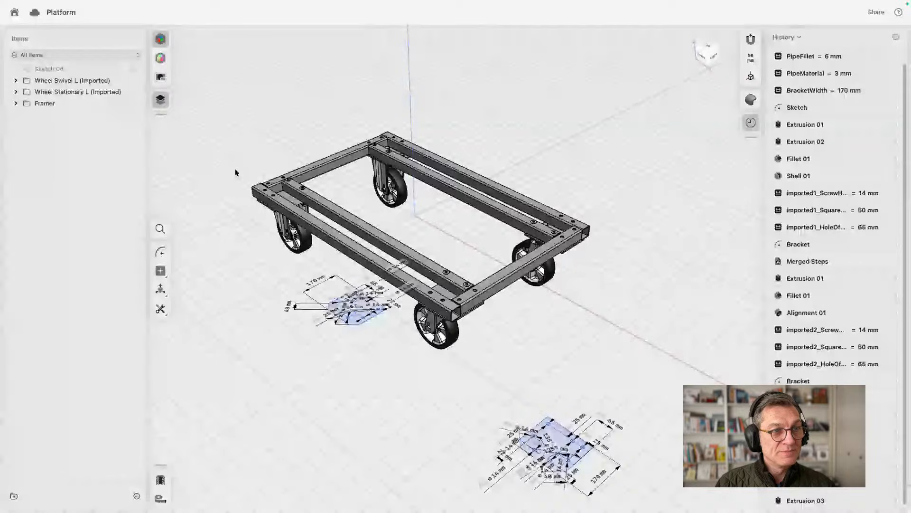
Step: Hide the Bracket sketches inside the Wheel Swivel L and Wheel Stationary L folders and clear the selection
left_click(15, 93)
left_click(15, 82)
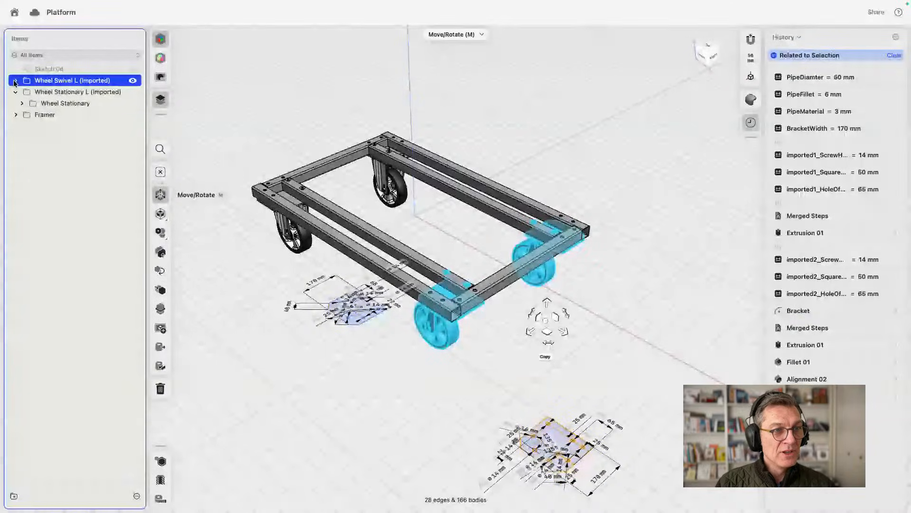
left_click(14, 81)
left_click(22, 103)
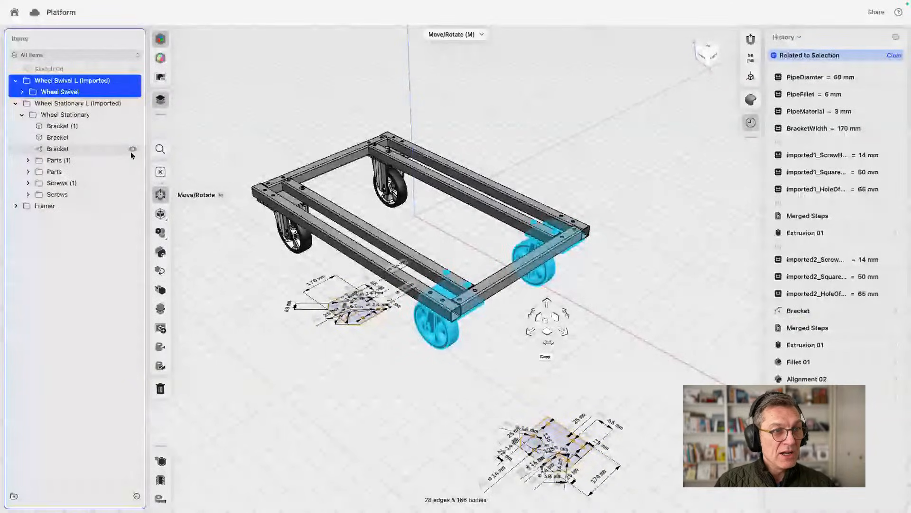
left_click(22, 91)
left_click(132, 115)
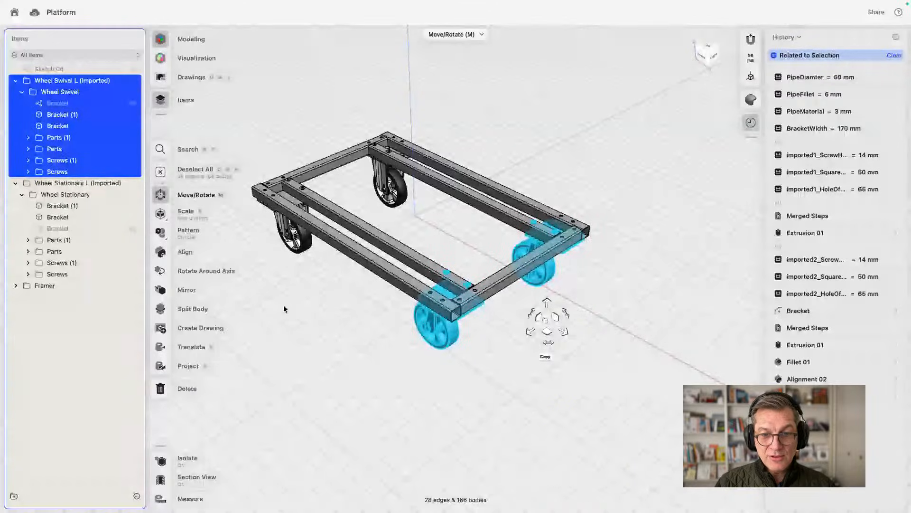
left_click(284, 309)
right_click_drag(322, 389, 429, 378)
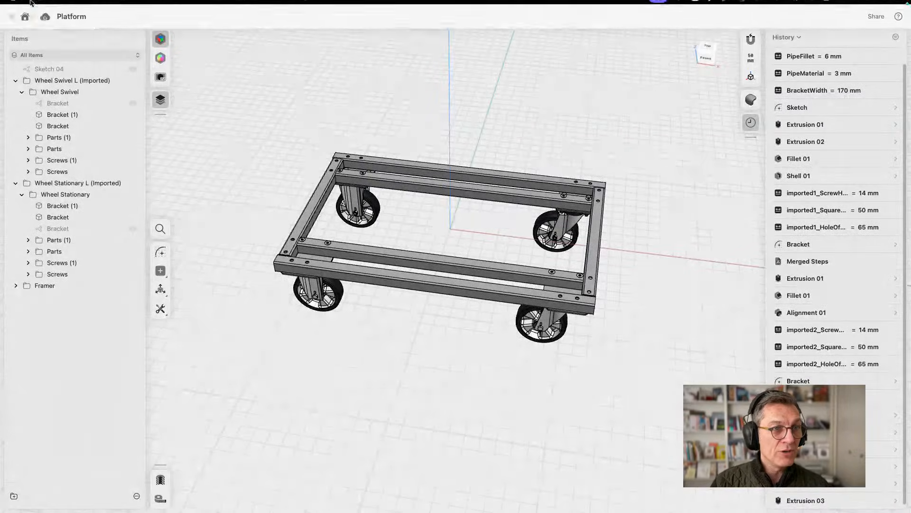
left_click(67, 6)
left_click(112, 64)
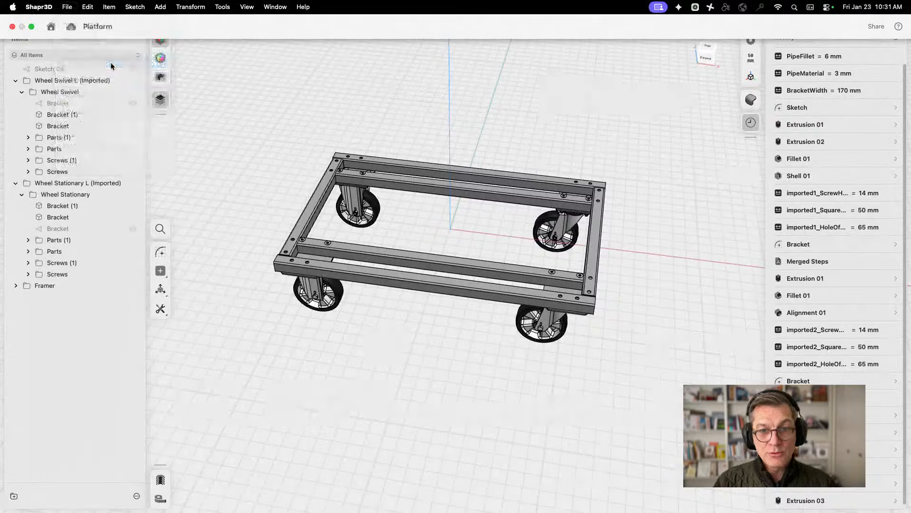
scroll(593, 285, "down", 5)
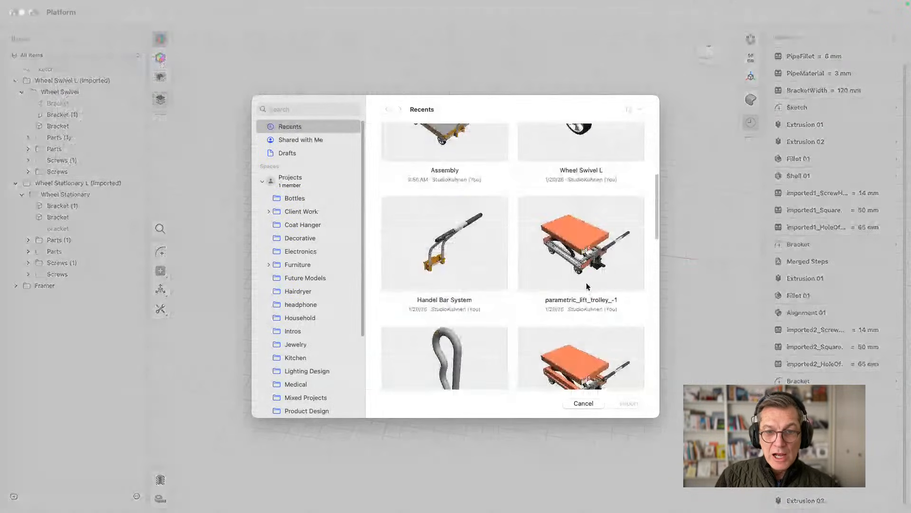
left_click(453, 181)
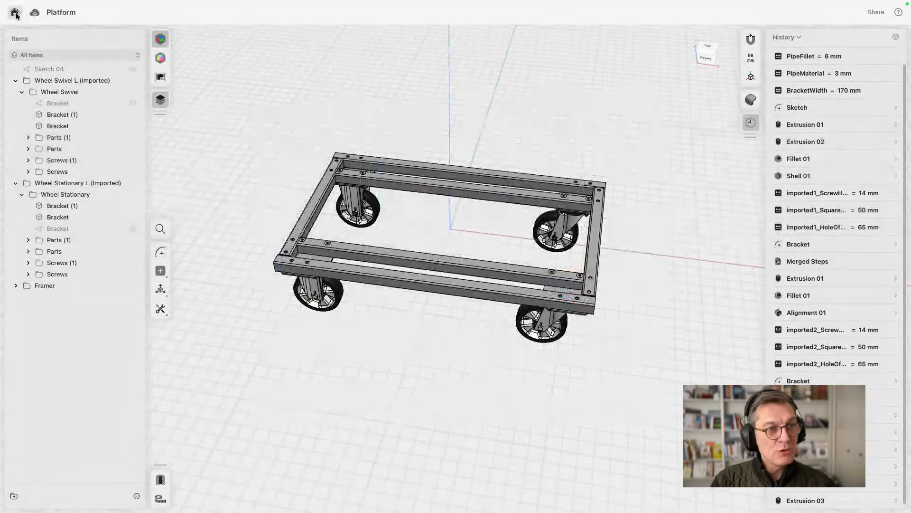
Step: Leave the Platform design and open the R-Clip design from the Webinar project folder
left_click(15, 12)
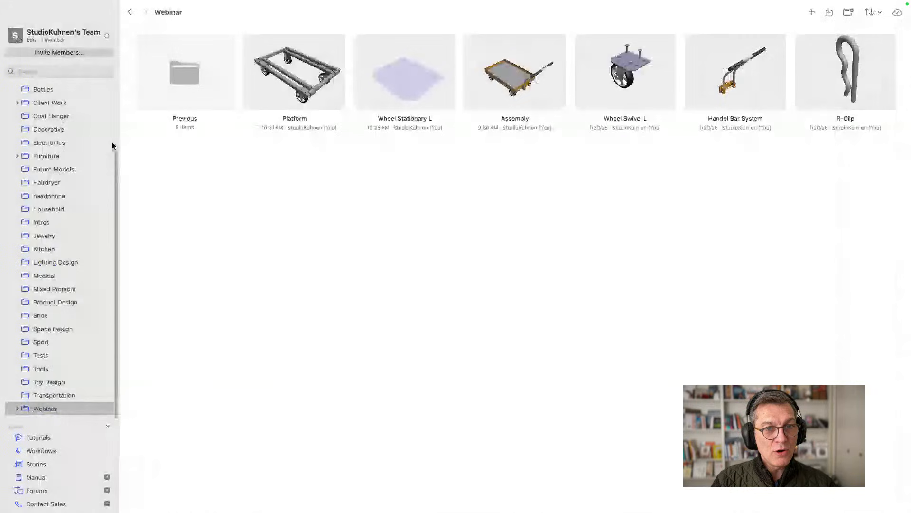
left_click(831, 83)
left_click(746, 95)
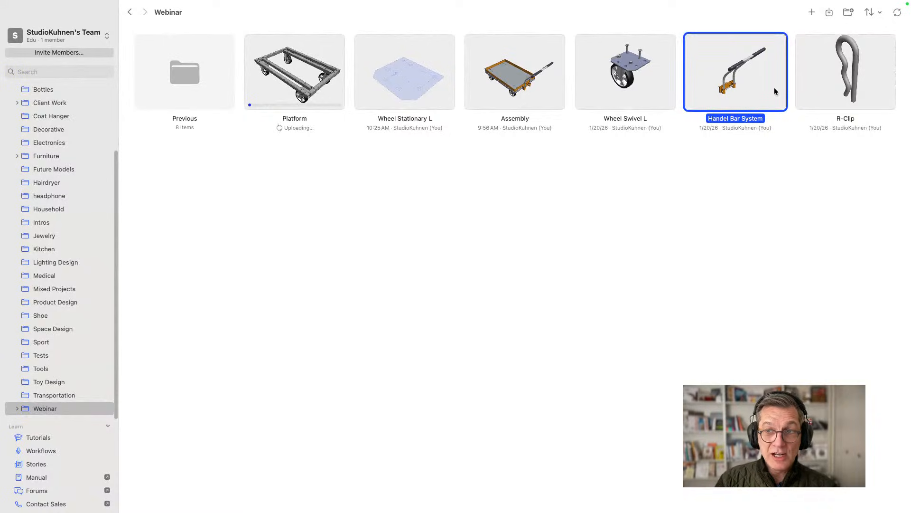
double_click(844, 79)
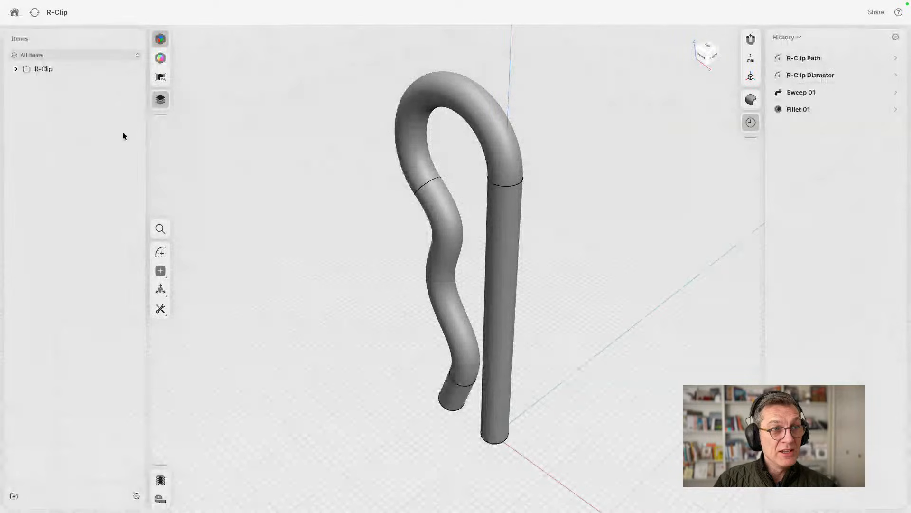
Step: Show the R-Clip Diameter and R-Clip Path sketches in the R-Clip folder
left_click(16, 69)
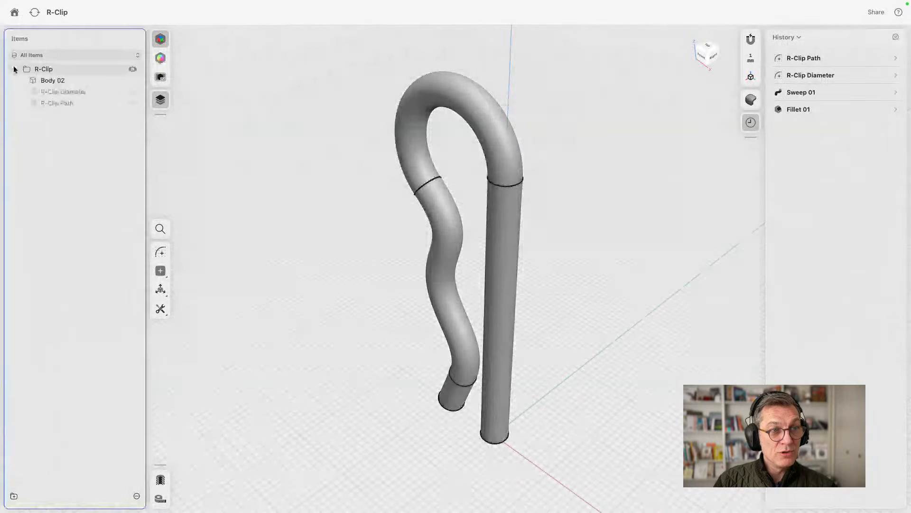
left_click(133, 91)
left_click(132, 104)
right_click_drag(282, 237, 325, 220)
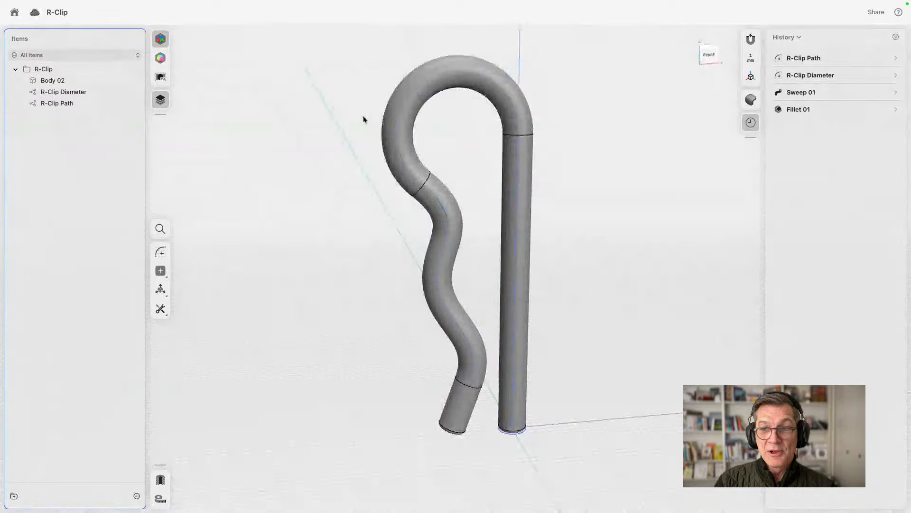
Step: Inspect the R-Clip Path and R-Clip Diameter sketches that define the clip's sweep, and leave sketch editing
double_click(59, 103)
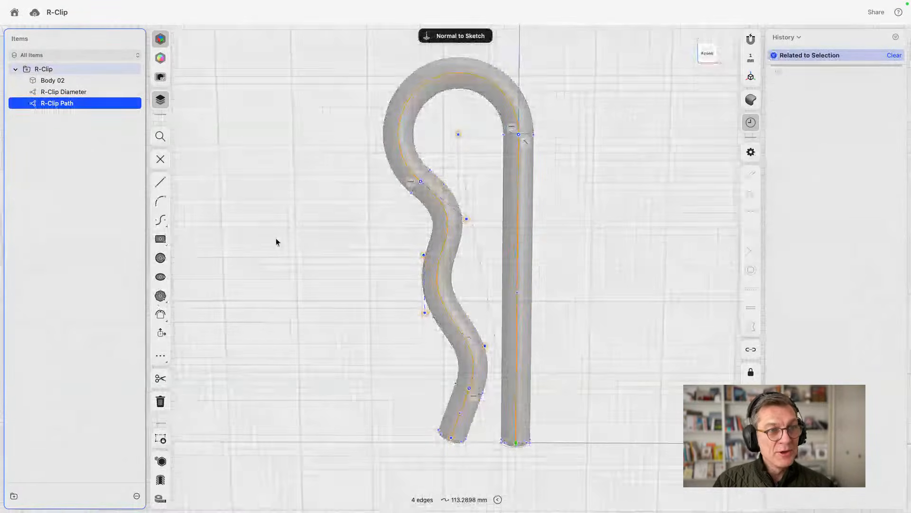
double_click(66, 91)
mouse_move(280, 246)
right_mouse_down()
mouse_move(274, 256)
mouse_move(504, 404)
right_mouse_up()
left_click_drag(532, 388, 537, 388)
left_click(544, 343)
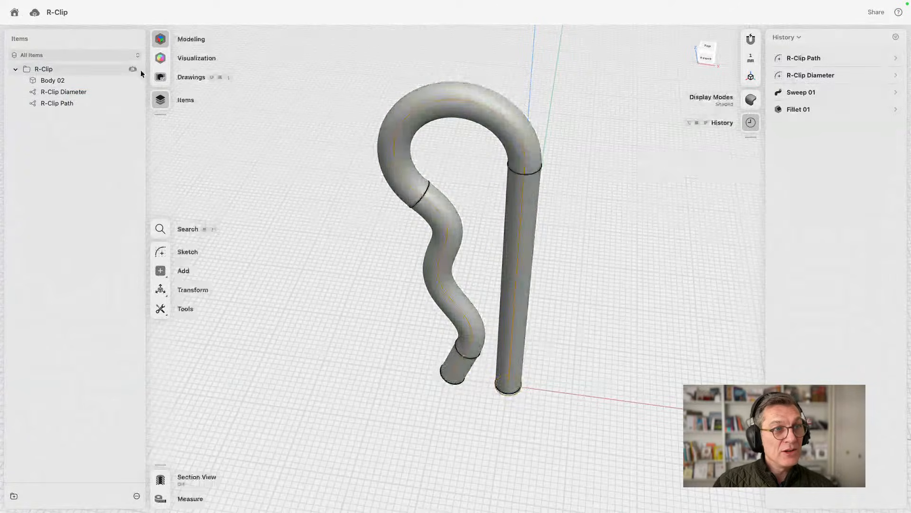
Step: Leave the R-Clip design and open the Handel Bar System design from the Webinar project folder
left_click(14, 12)
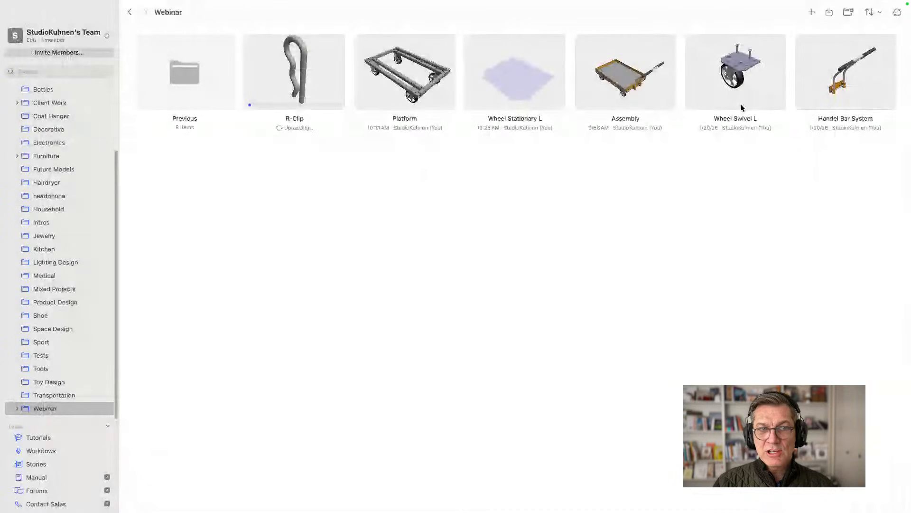
left_click(834, 79)
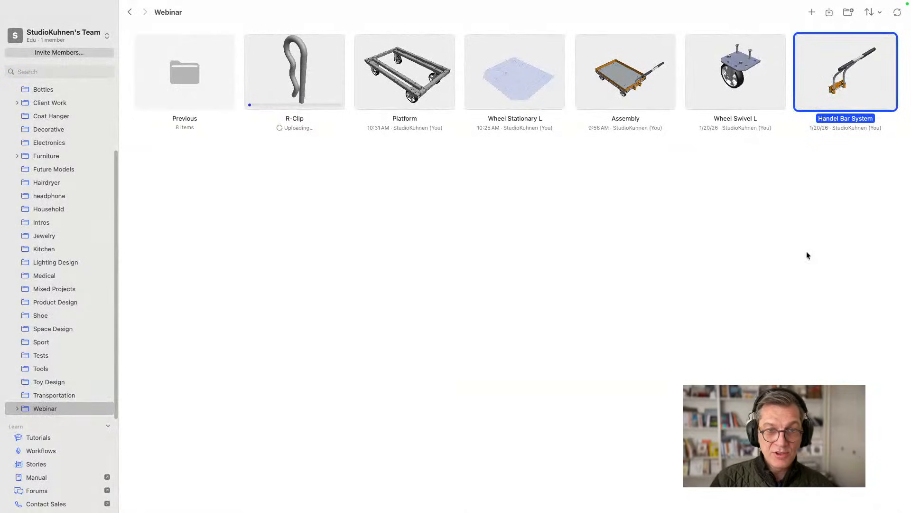
left_click(395, 60)
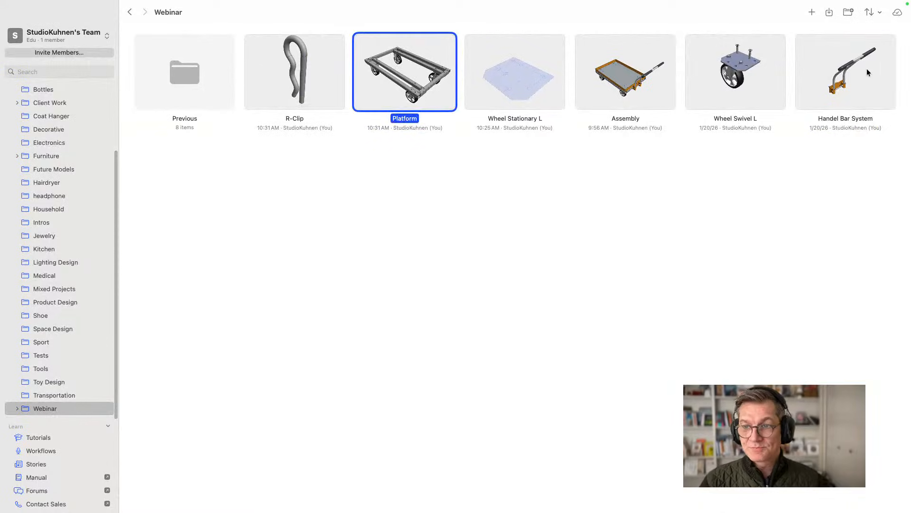
double_click(867, 72)
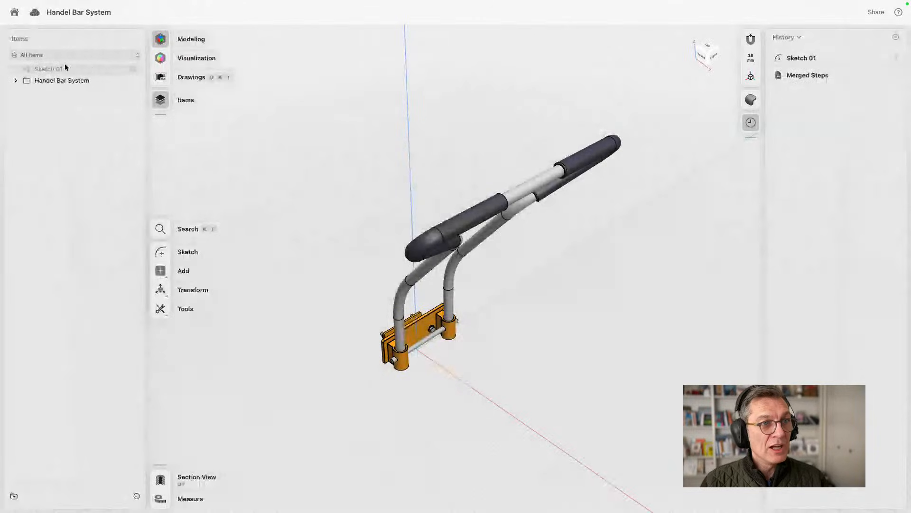
Step: Import the R-Clip project into the Handel Bar System design
left_click(67, 6)
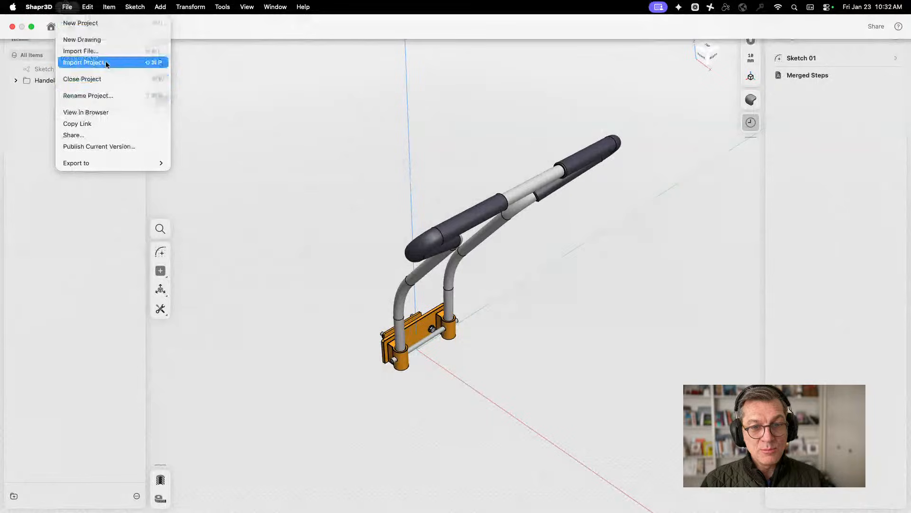
left_click(106, 64)
left_click(486, 144)
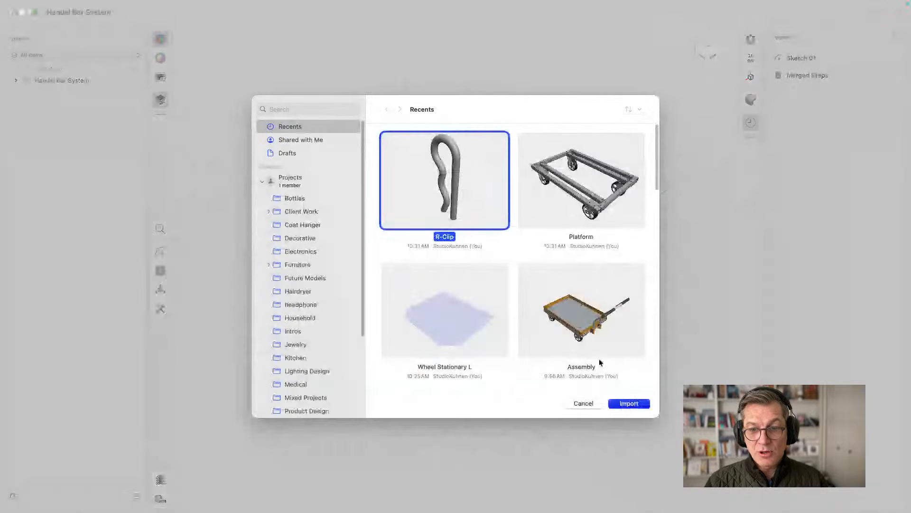
left_click(629, 403)
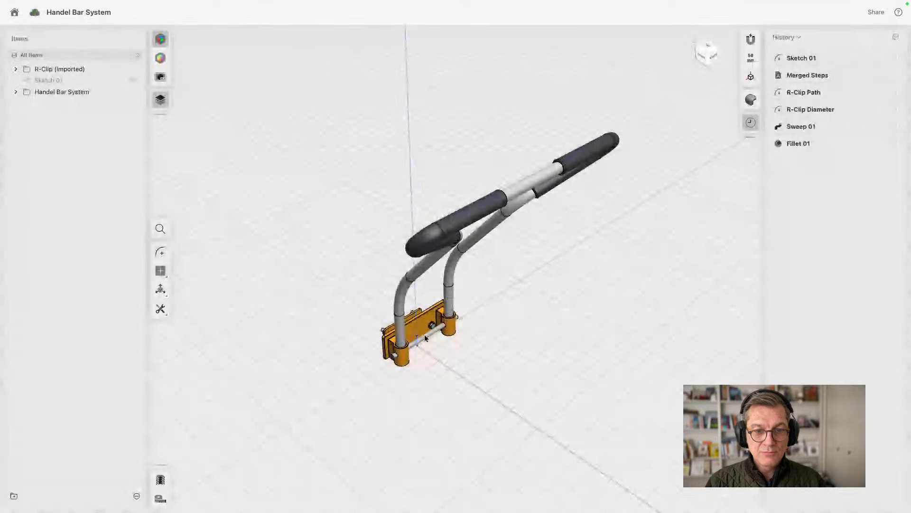
Step: Expand the imported R-Clip folder and move its Body 02 about 112 mm along the connecting pin toward one protruding end
scroll(424, 334, "up", 10)
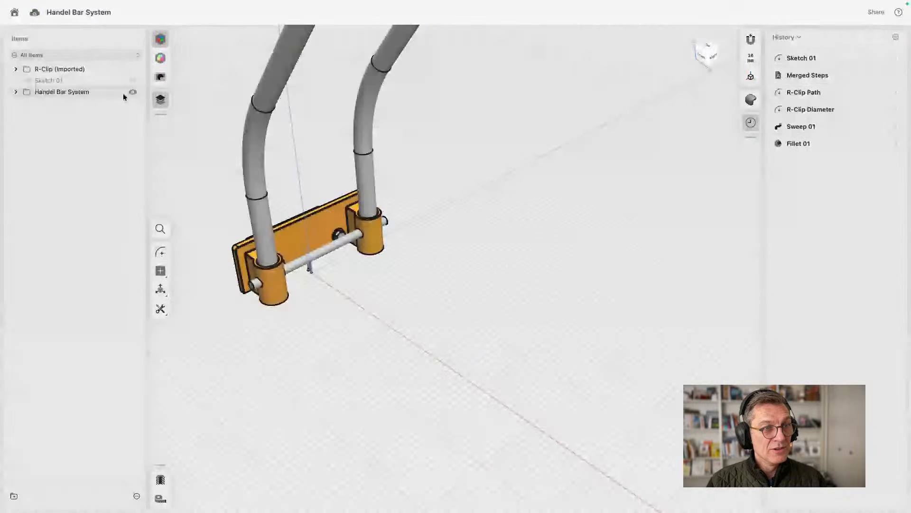
left_click(14, 68)
left_click(16, 69)
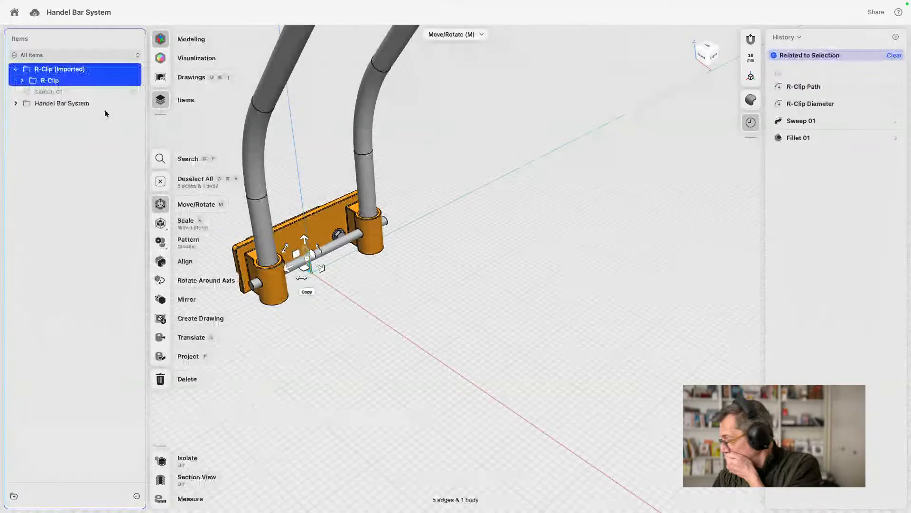
left_click(49, 80)
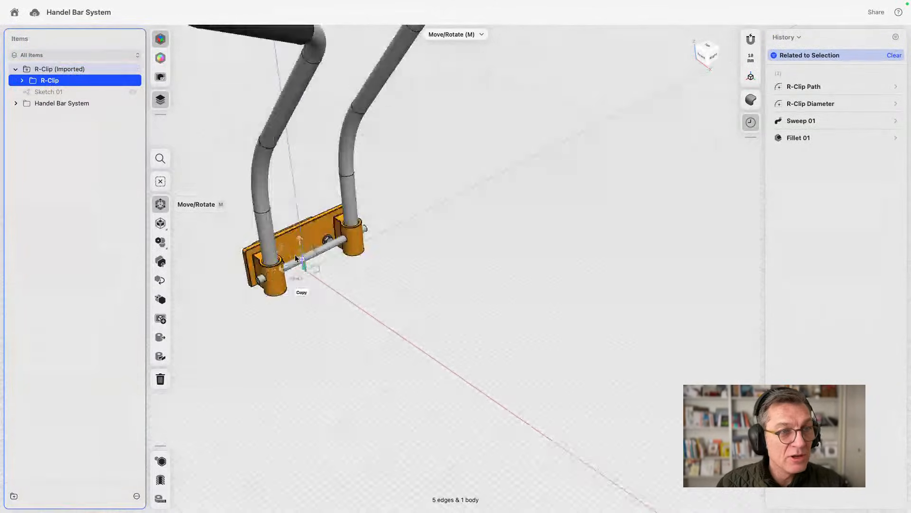
left_click(22, 81)
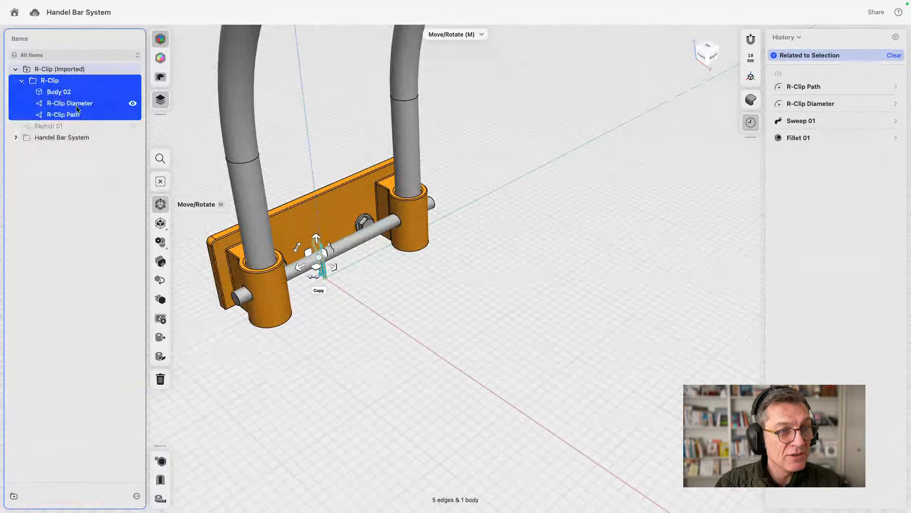
key("Escape")
left_click(56, 93)
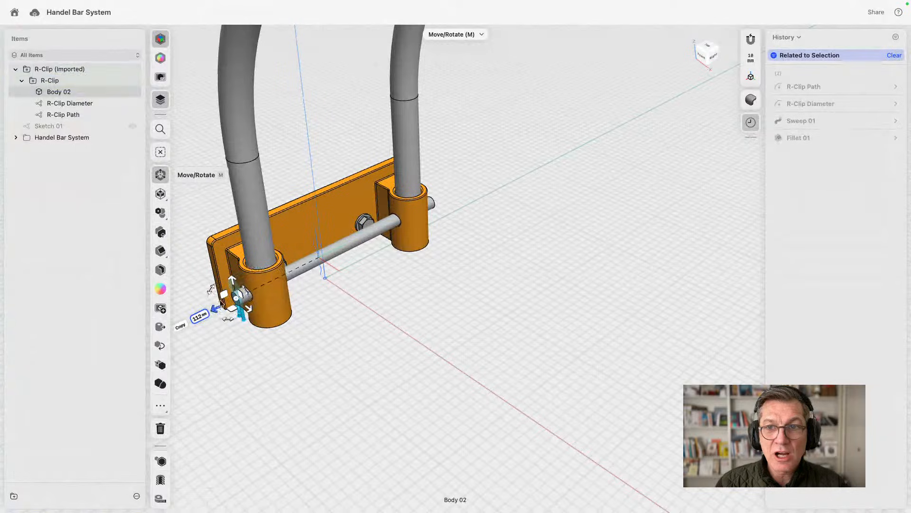
Step: In the front view, move the clip body up and across so its straight leg passes through the pin's centre
left_click(702, 60)
scroll(447, 340, "up", 10)
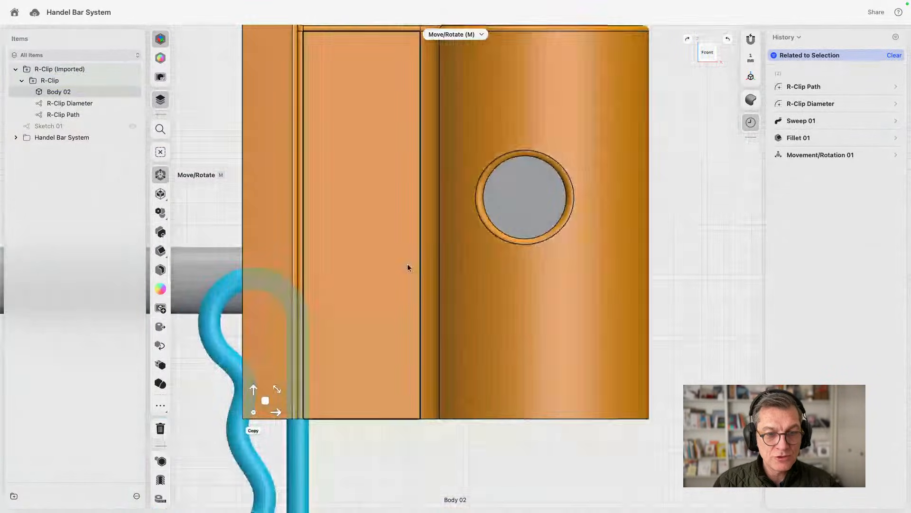
scroll(407, 267, "down", 10)
left_click_drag(325, 341, 467, 199)
right_click_drag(471, 195, 424, 241)
Step: Shift the clip body 17 mm outward along the pin, check its fit from the top and front, and clear the selection
left_click(708, 52)
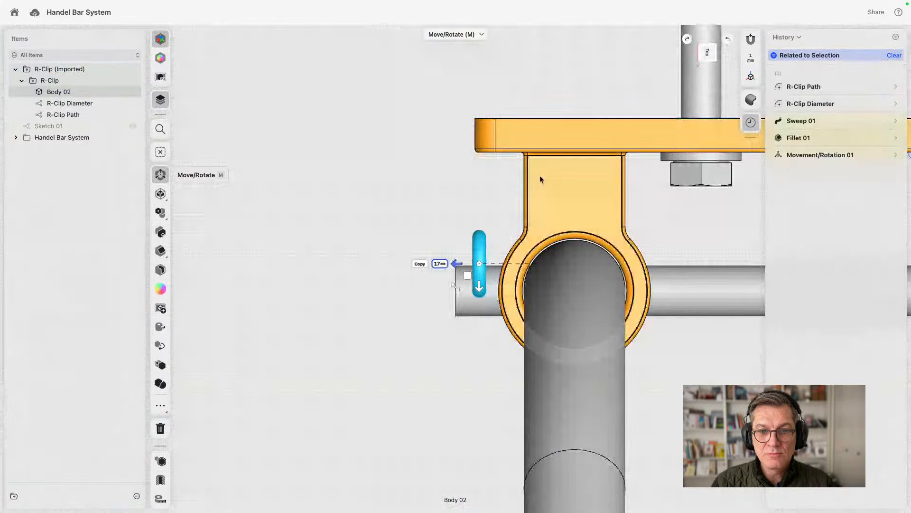
scroll(482, 290, "up", 10)
scroll(482, 291, "down", 5)
right_click_drag(483, 291, 516, 191)
right_click_drag(375, 267, 380, 201)
scroll(379, 199, "up", 3)
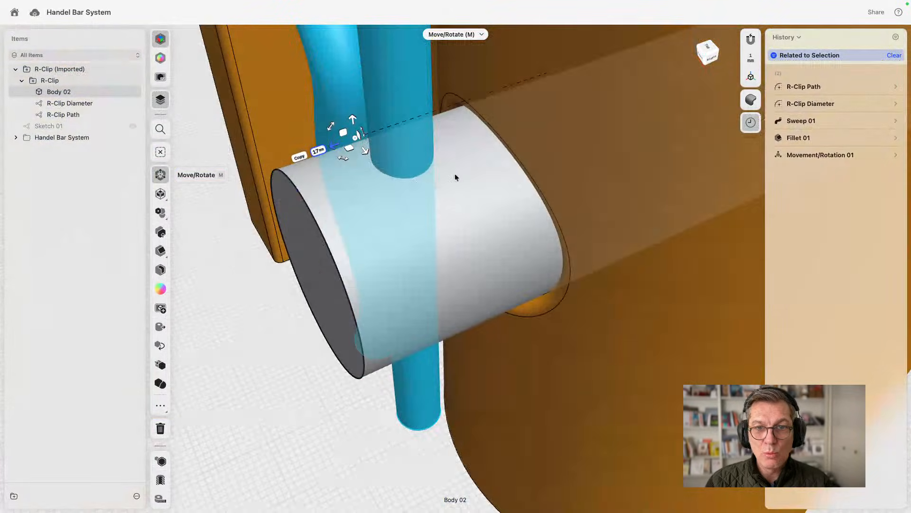
right_click_drag(454, 175, 496, 189)
scroll(496, 190, "down", 5)
left_click(706, 53)
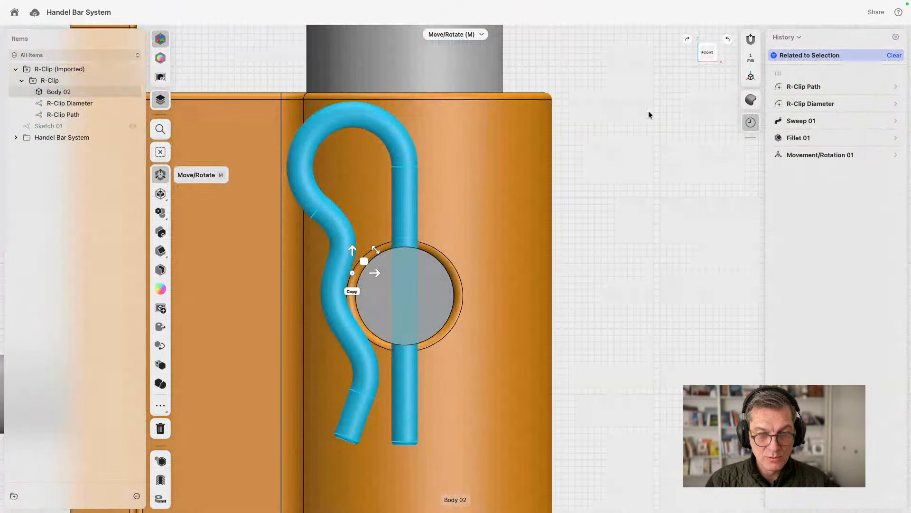
right_click_drag(633, 120, 551, 199)
left_click(664, 258)
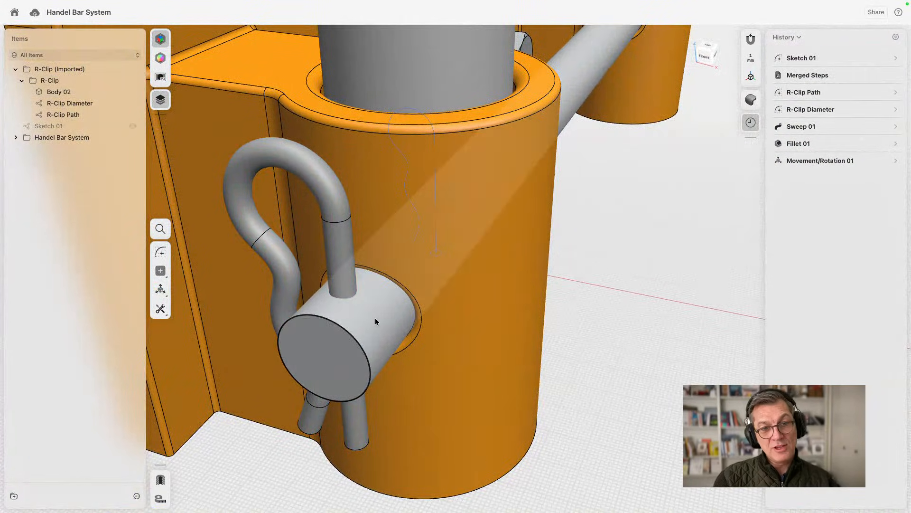
left_click(375, 320)
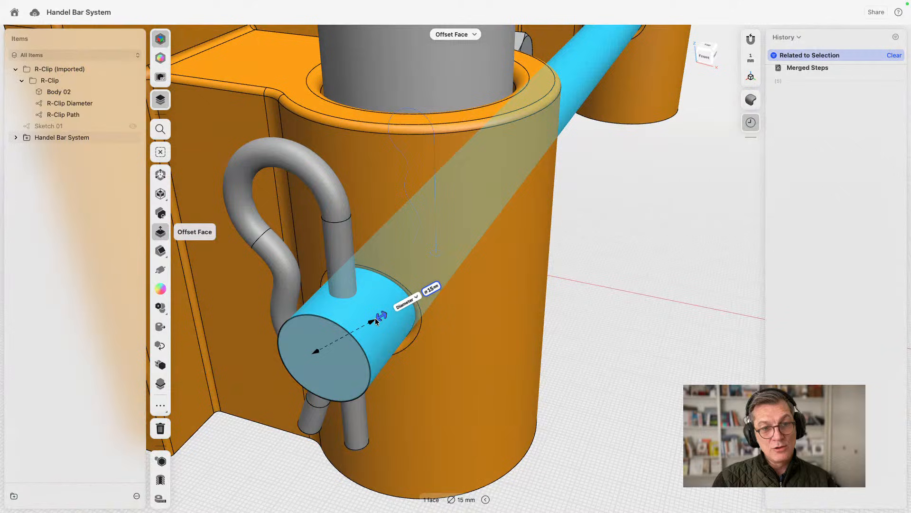
left_click(341, 248)
double_click(336, 195)
scroll(366, 268, "down", 5)
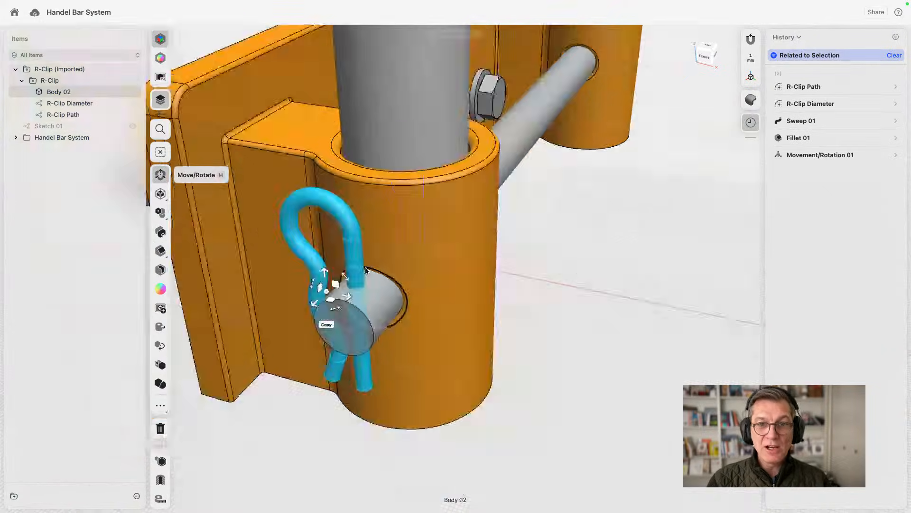
scroll(365, 270, "down", 5)
right_click_drag(366, 271, 564, 268)
middle_click_drag(564, 269, 405, 336)
scroll(411, 337, "down", 5)
right_click_drag(416, 338, 480, 349)
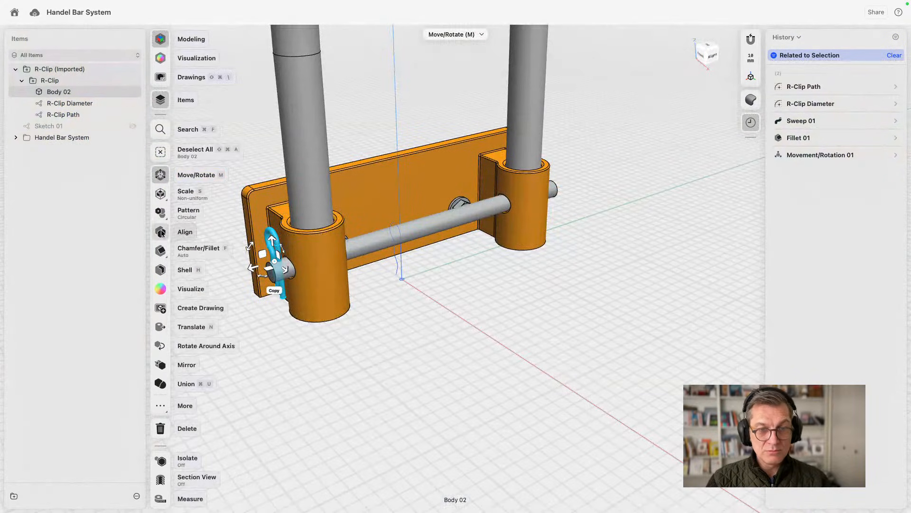
left_click(161, 232)
left_click(163, 267)
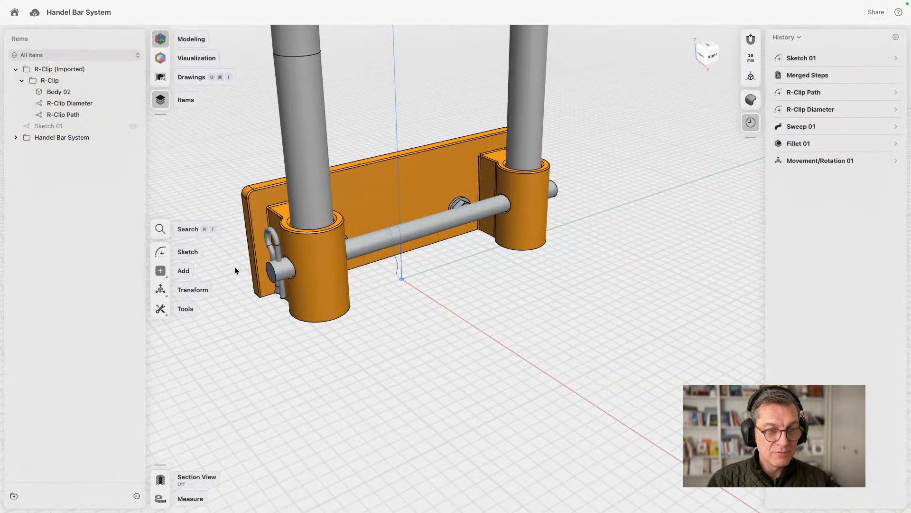
Step: Mirror the clip body across the centre plane between the two tube sockets to add a clip at the pin's other end
left_click(271, 241)
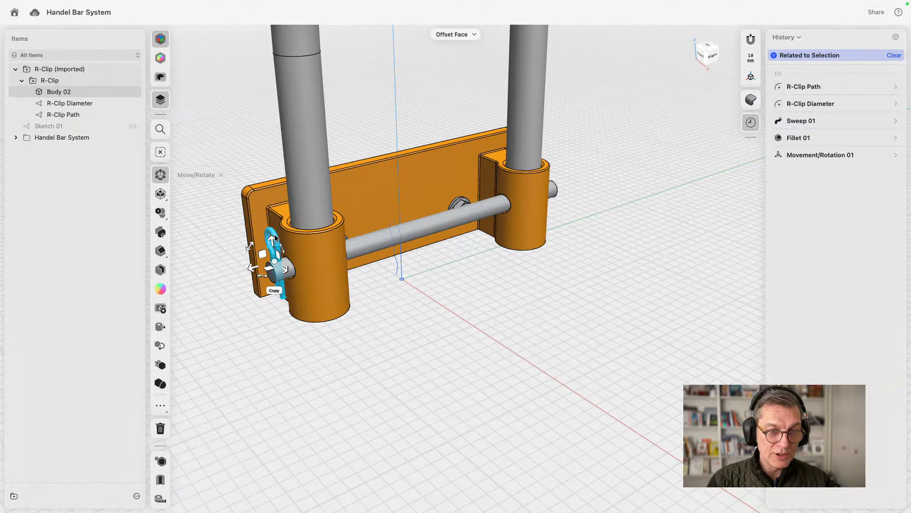
left_click(161, 364)
left_click(412, 268)
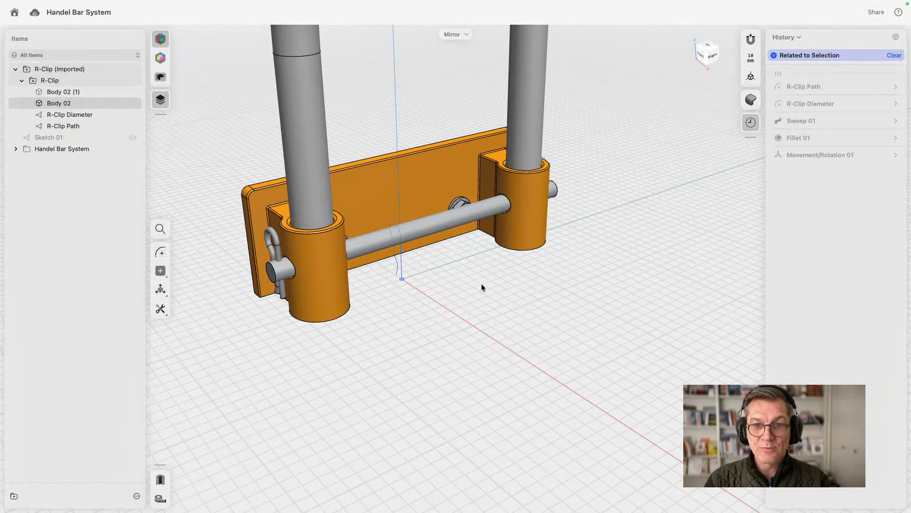
left_click(549, 284)
Step: Subtract both clip bodies from the connecting pin, keeping the originals of the removed bodies
mouse_move(550, 284)
right_mouse_down()
mouse_move(490, 291)
mouse_move(565, 286)
mouse_move(543, 294)
right_mouse_up()
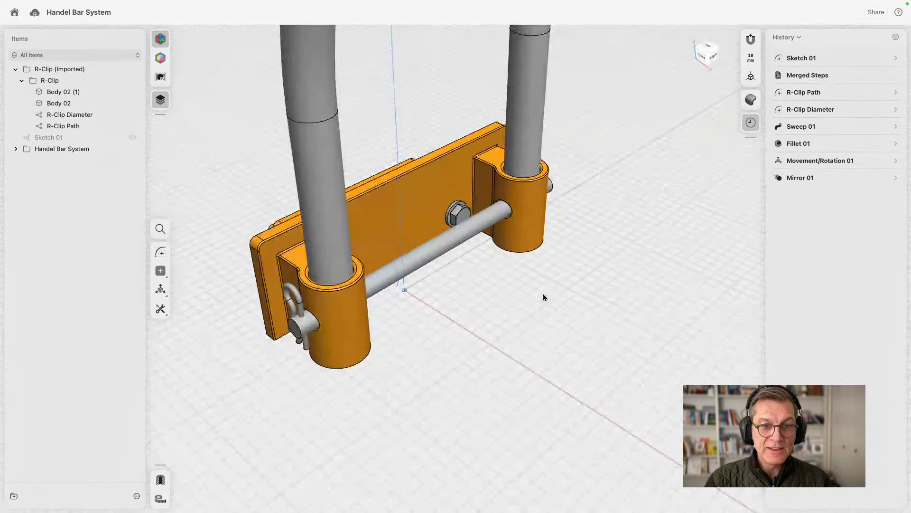
double_click(449, 244)
scroll(247, 318, "up", 5)
scroll(248, 319, "up", 4)
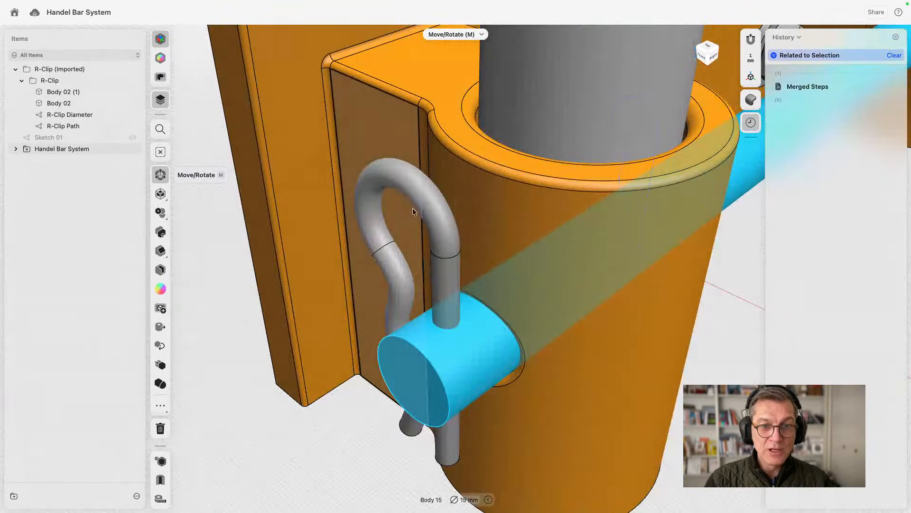
double_click(416, 189)
scroll(432, 292, "down", 6)
right_click_drag(439, 290, 503, 265)
middle_click_drag(503, 266, 342, 195)
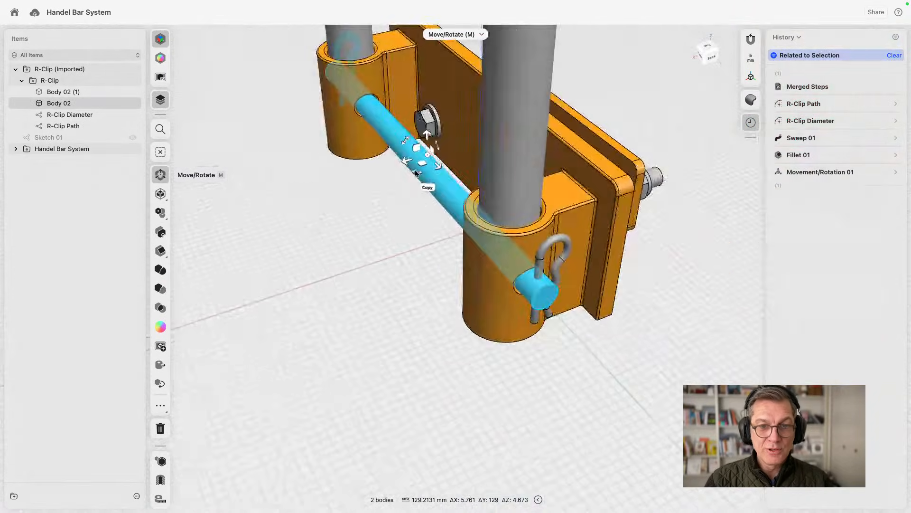
scroll(514, 226, "up", 5)
left_click(580, 236)
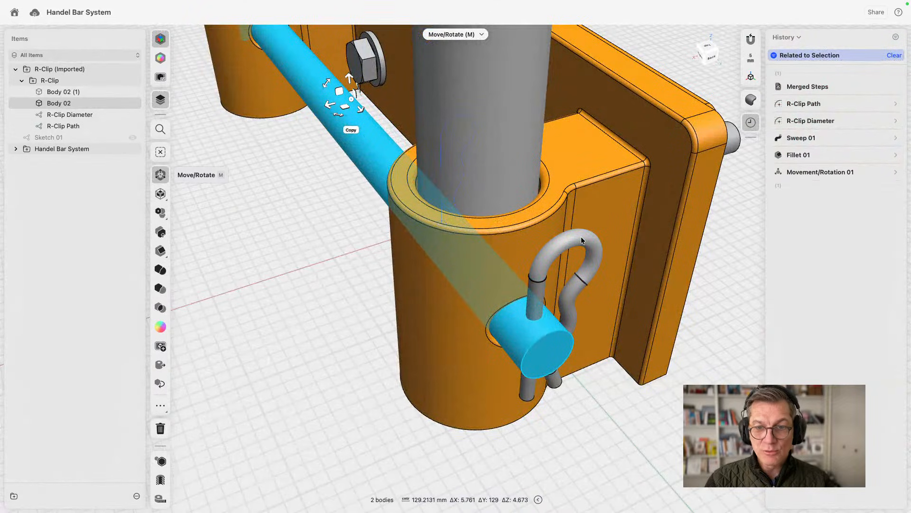
double_click(581, 236)
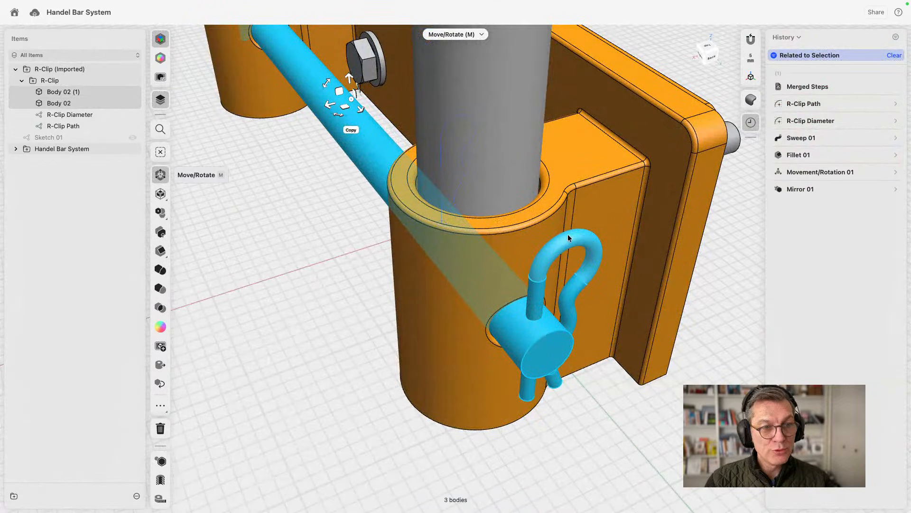
left_click(160, 288)
left_click(160, 273)
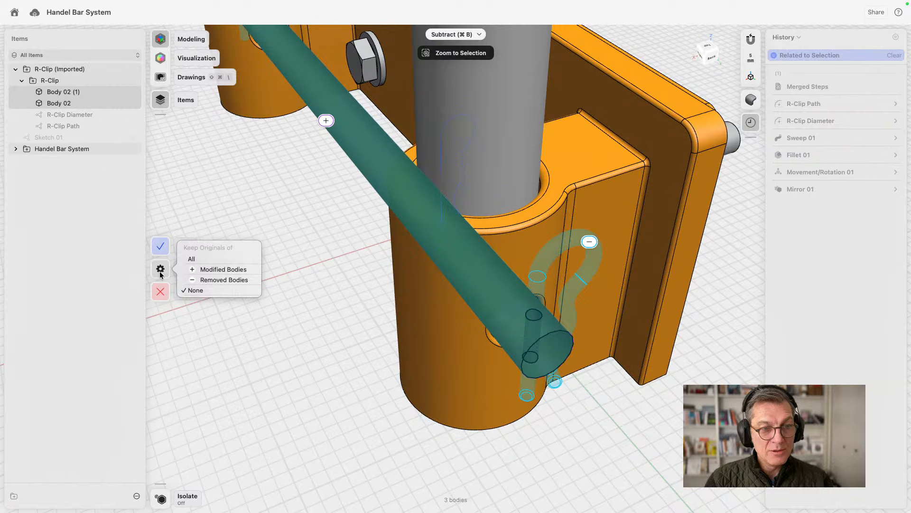
left_click(220, 281)
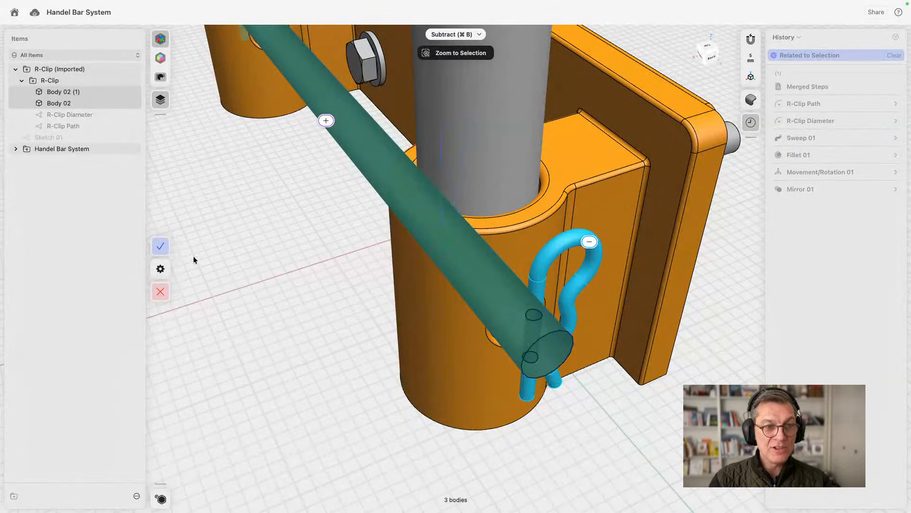
left_click(164, 250)
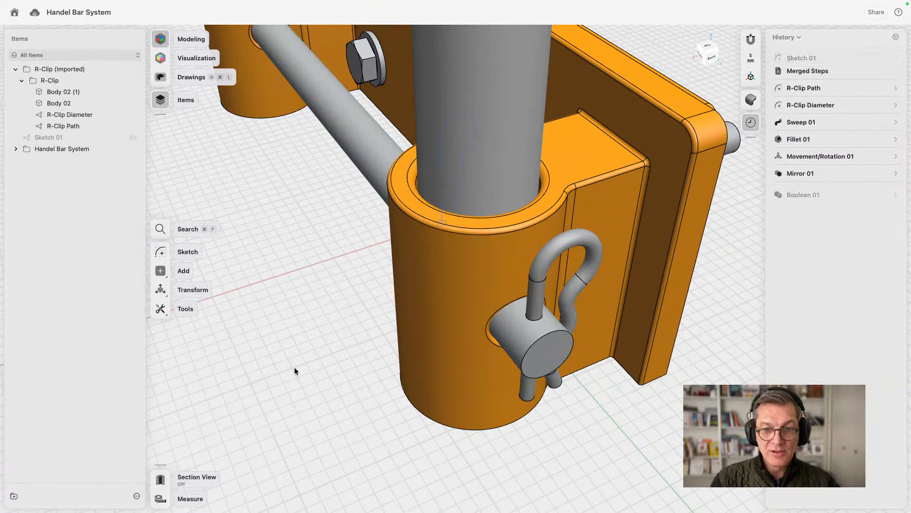
Step: Edit the Movement/Rotation 01 step to shift the clip body 2.8 mm along the pin toward the tube socket
right_click_drag(301, 355, 336, 354)
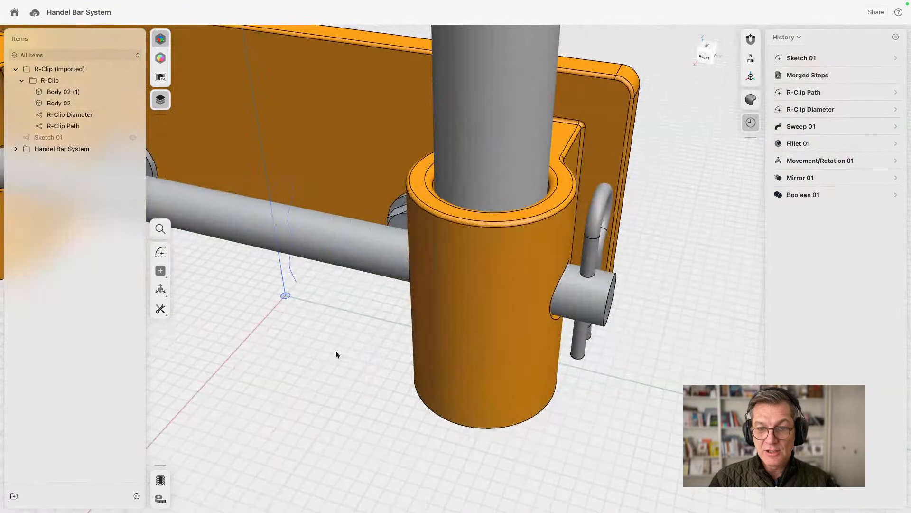
scroll(389, 345, "down", 8)
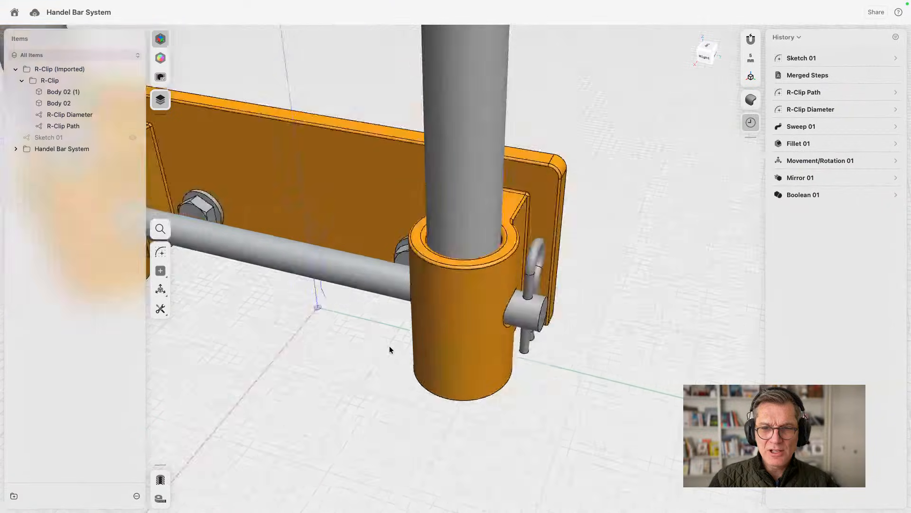
right_click_drag(209, 351, 273, 356)
middle_click_drag(272, 356, 388, 353)
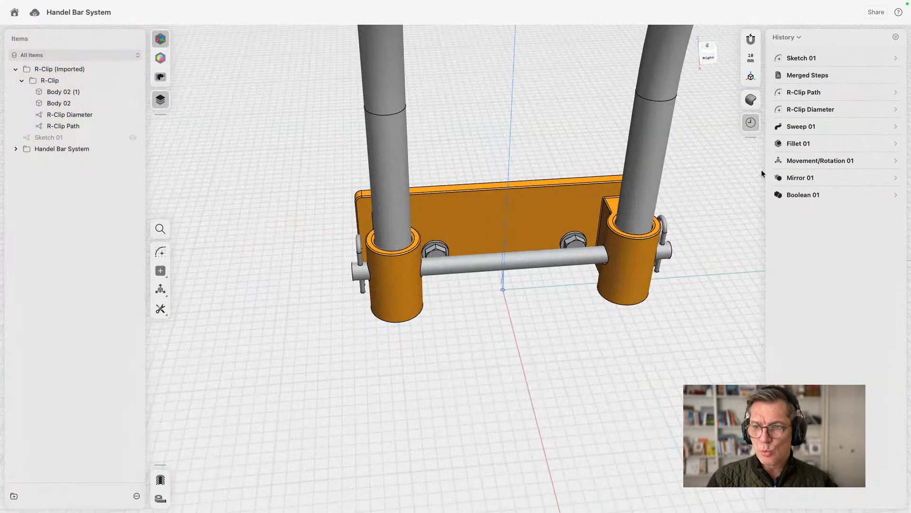
left_click(820, 160)
scroll(362, 303, "up", 5)
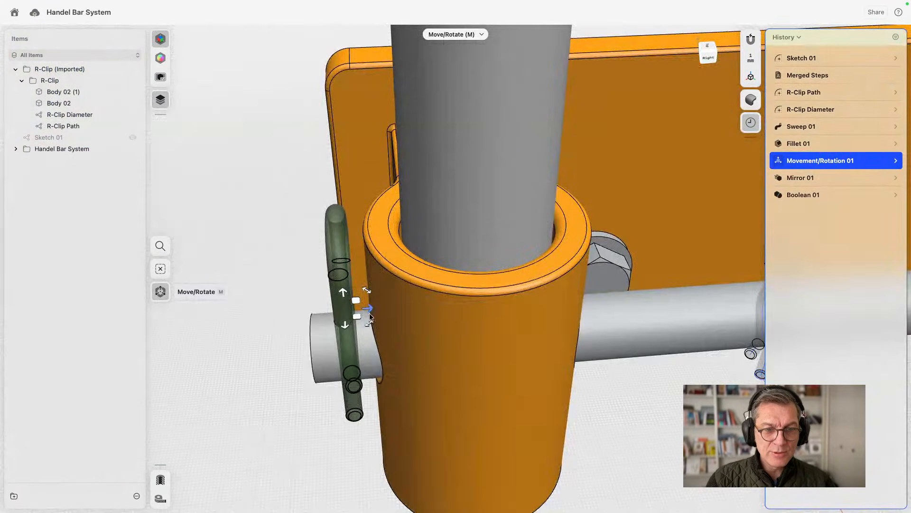
left_click_drag(334, 279, 360, 282)
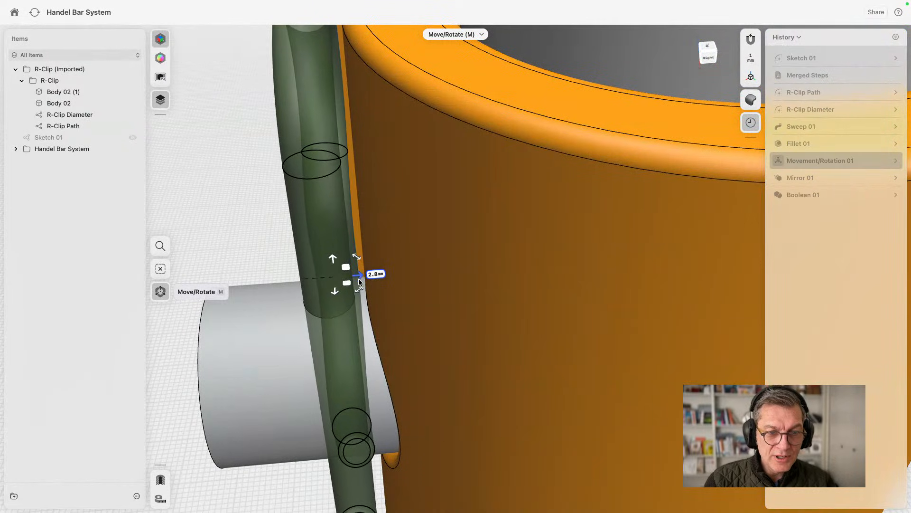
left_click(262, 221)
Step: Inspect the mirrored clip and its pin hole at the other end, and review the Movement/Rotation 01 and Mirror 01 steps
scroll(251, 287, "down", 10)
middle_click_drag(678, 290, 211, 316)
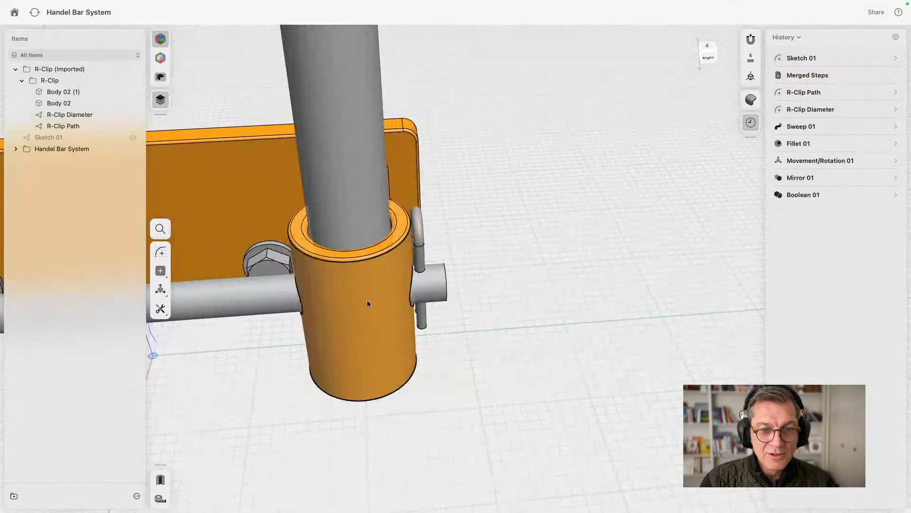
scroll(435, 278, "up", 6)
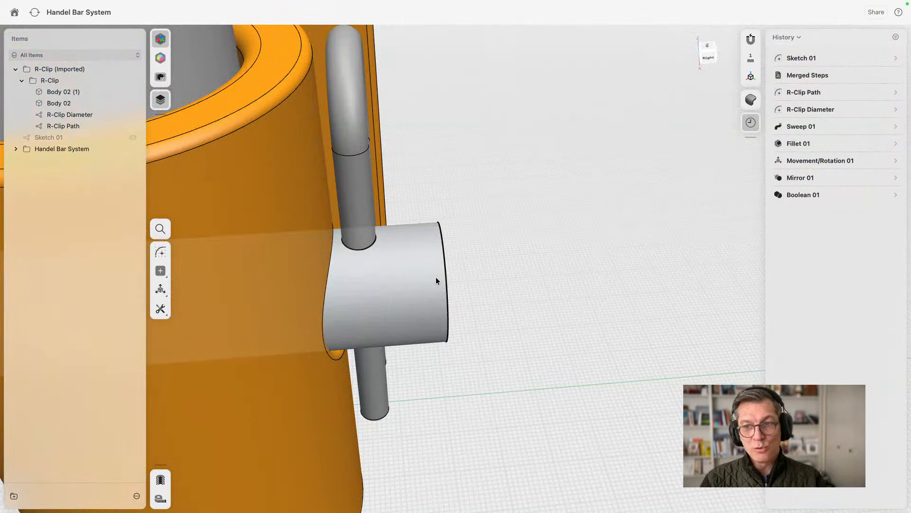
left_click(819, 160)
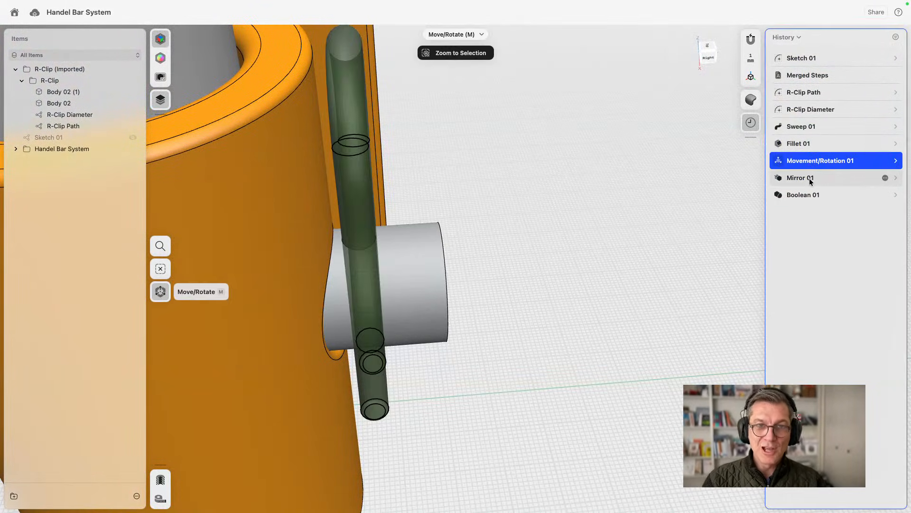
left_click(810, 178)
left_click(710, 232)
scroll(522, 323, "down", 5)
scroll(523, 324, "down", 5)
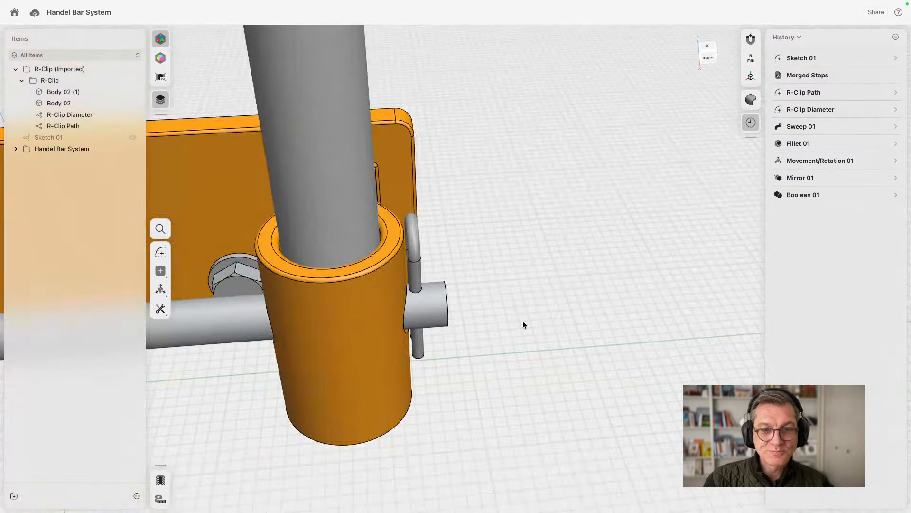
right_click_drag(523, 323, 467, 348)
middle_click_drag(391, 354, 606, 323)
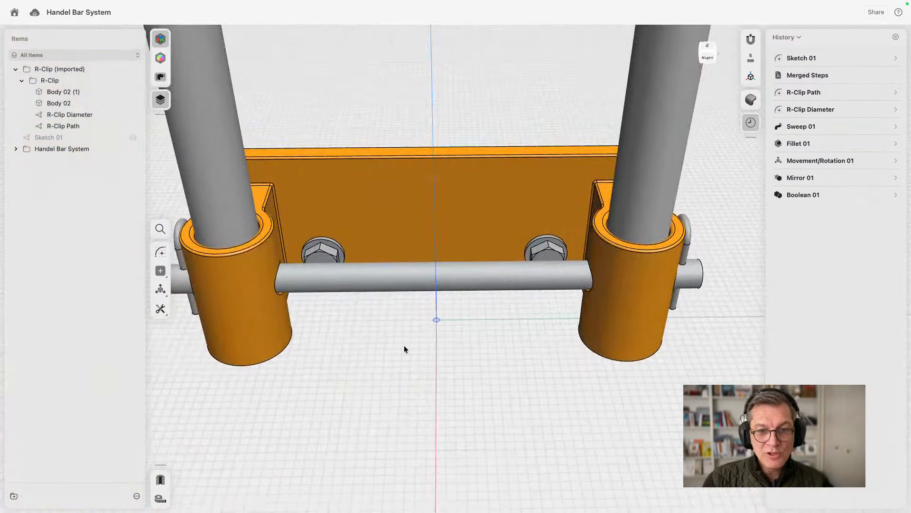
right_click_drag(403, 346, 431, 350)
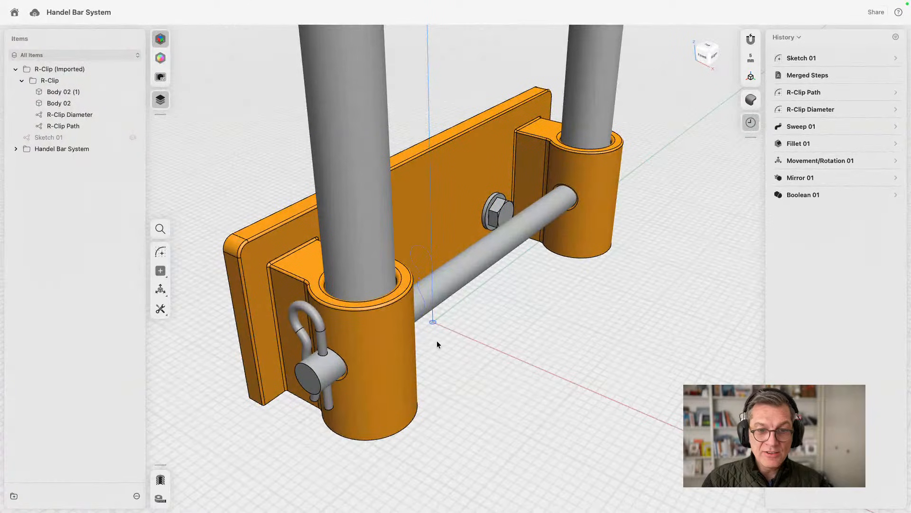
Step: Try to enlarge the circle in the R-Clip Diameter sketch to 8 mm, and undo the change
left_click(432, 322)
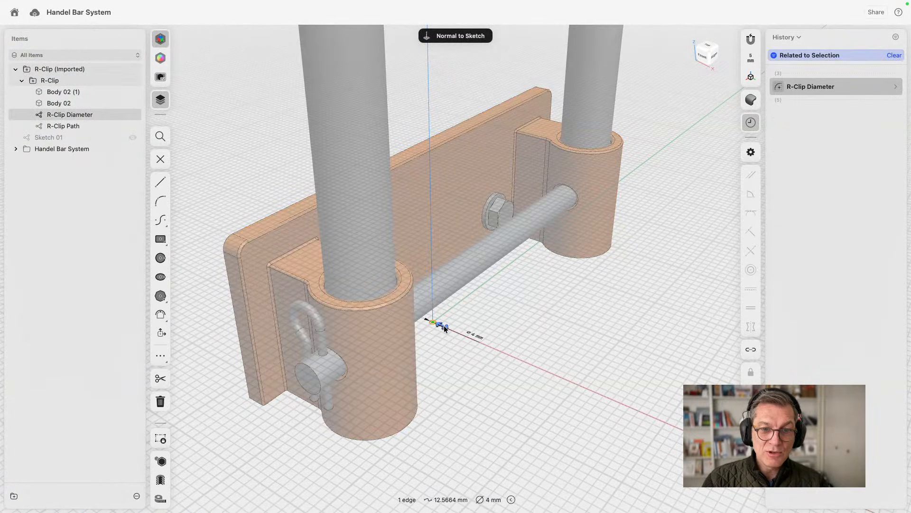
left_click_drag(447, 329, 445, 328)
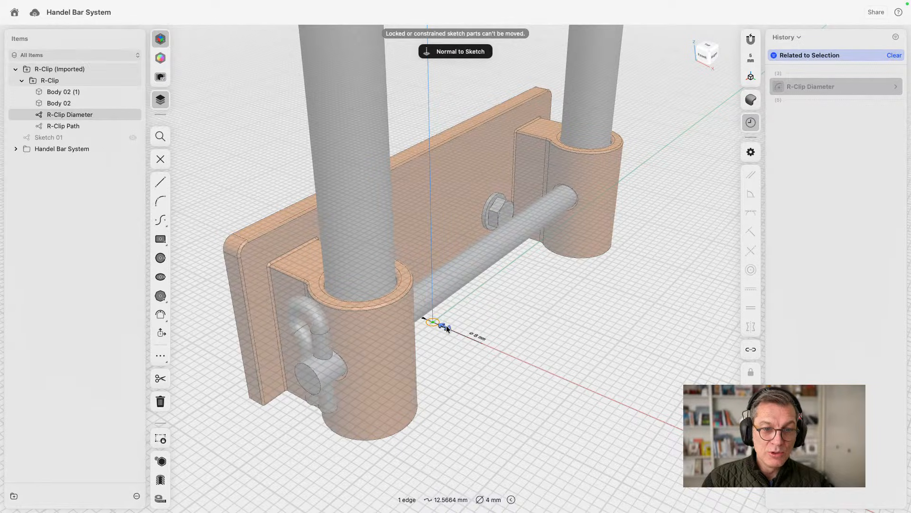
left_click(448, 364)
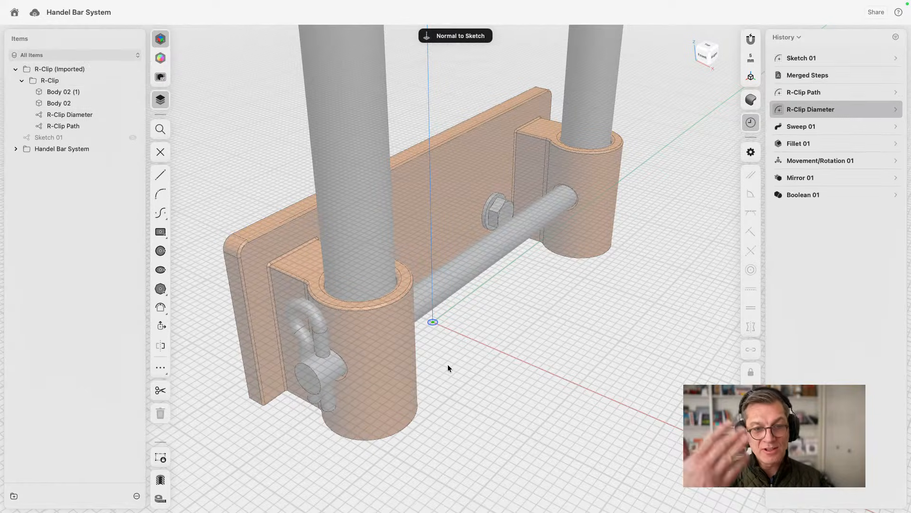
key("super+z")
key("super+z")
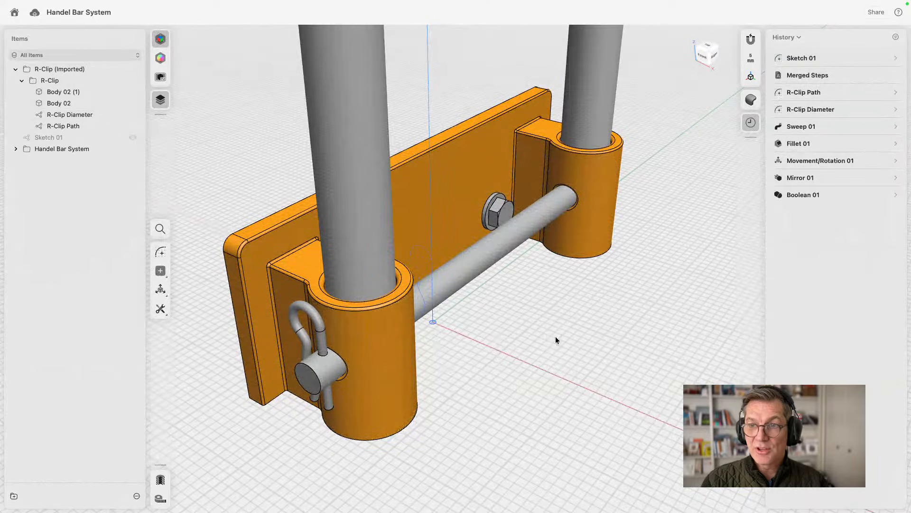
Step: Try offsetting the four tubular faces of the clip by 0.2 mm, and undo the offset
left_click(320, 337)
left_click(314, 315)
left_click(304, 334)
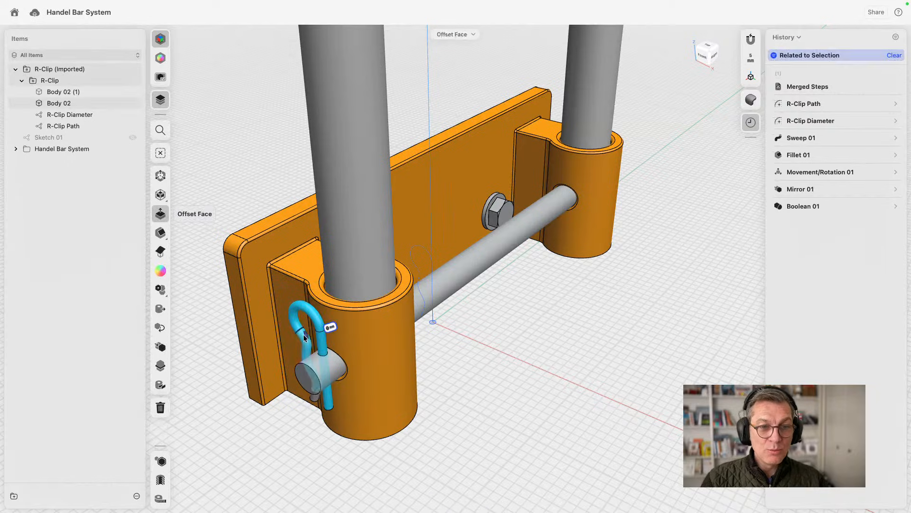
scroll(299, 342, "up", 8)
right_click_drag(295, 426, 331, 392)
middle_click_drag(332, 392, 445, 194)
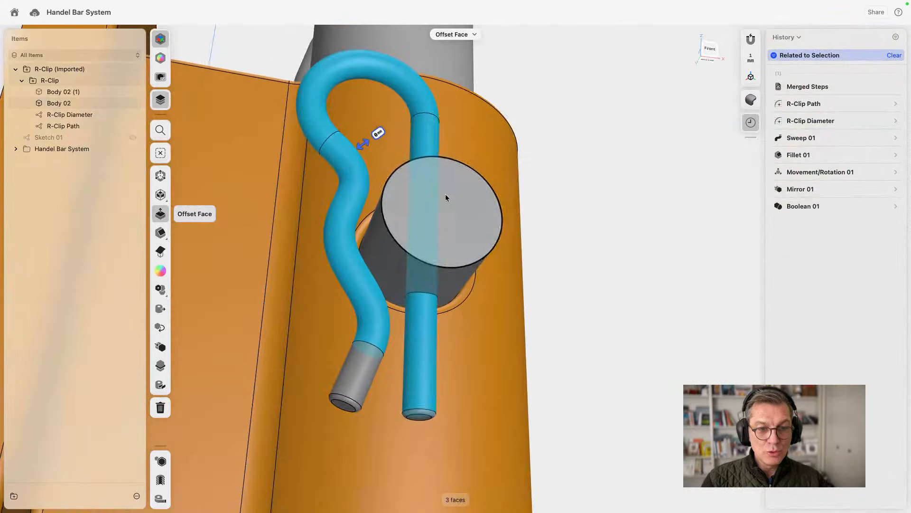
left_click(357, 393)
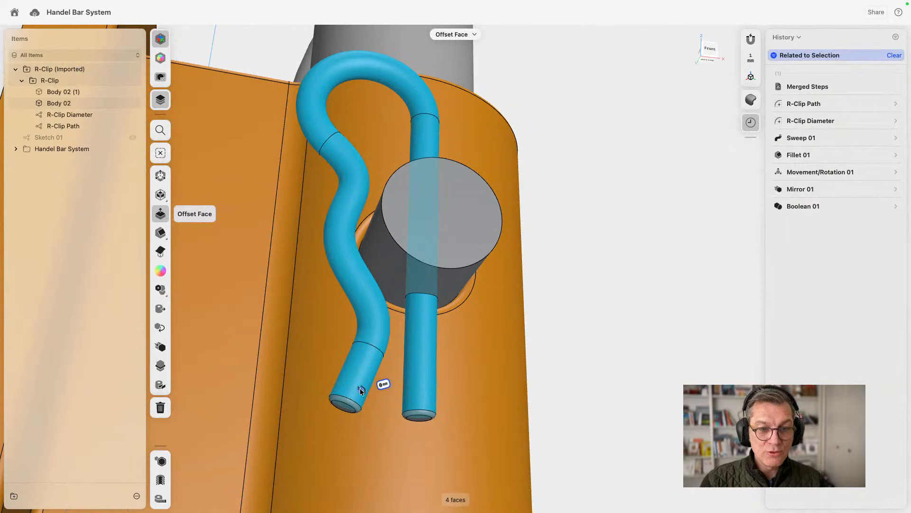
left_click_drag(364, 391, 364, 388)
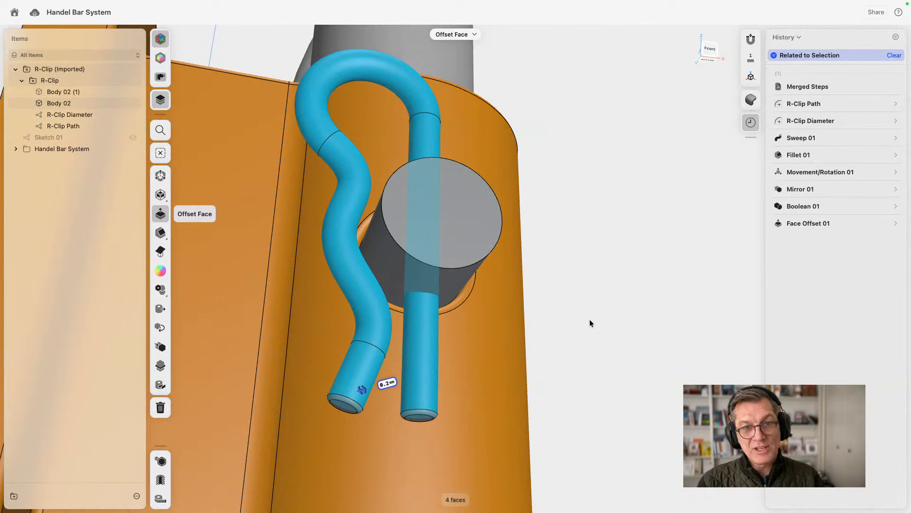
key("super+z")
Step: Offset the face of the clip's straight leg to an 8 mm diameter and expand the offset's parameters in the history
scroll(577, 317, "down", 5)
right_click_drag(536, 365, 439, 281)
scroll(491, 293, "up", 5)
left_click(467, 297)
left_click_drag(439, 282, 438, 284)
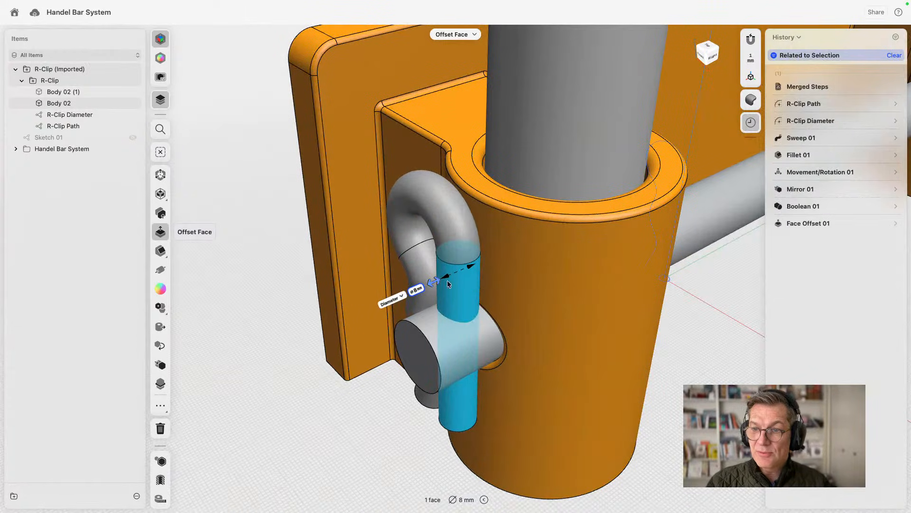
left_click(895, 225)
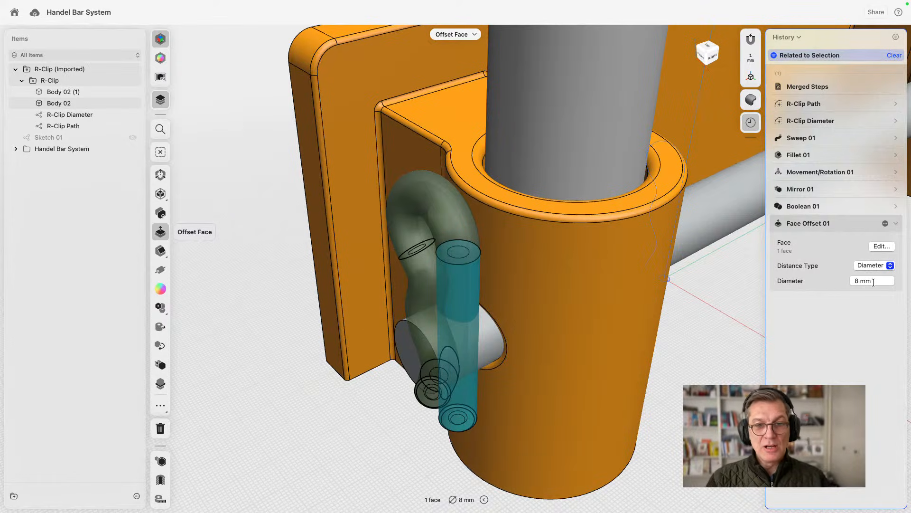
left_click(716, 338)
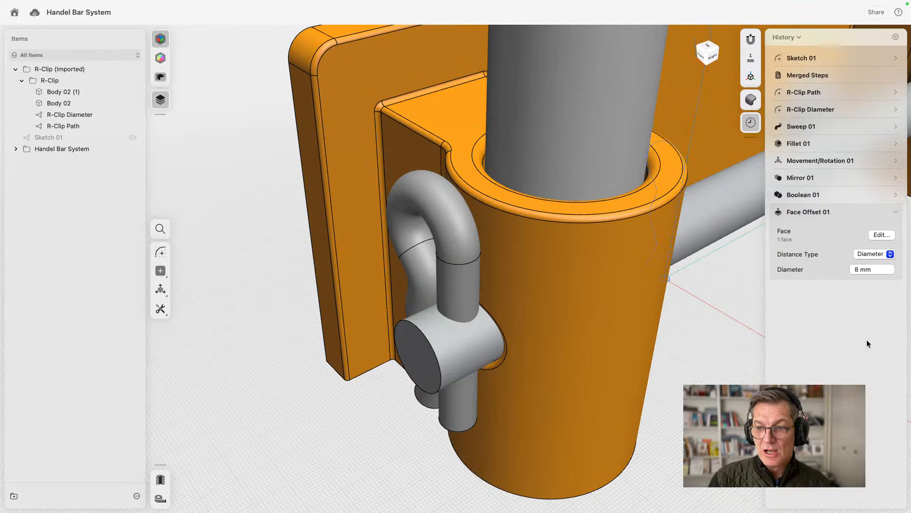
Step: Create a length variable named PinWidth with a value of 5 mm
left_click(185, 309)
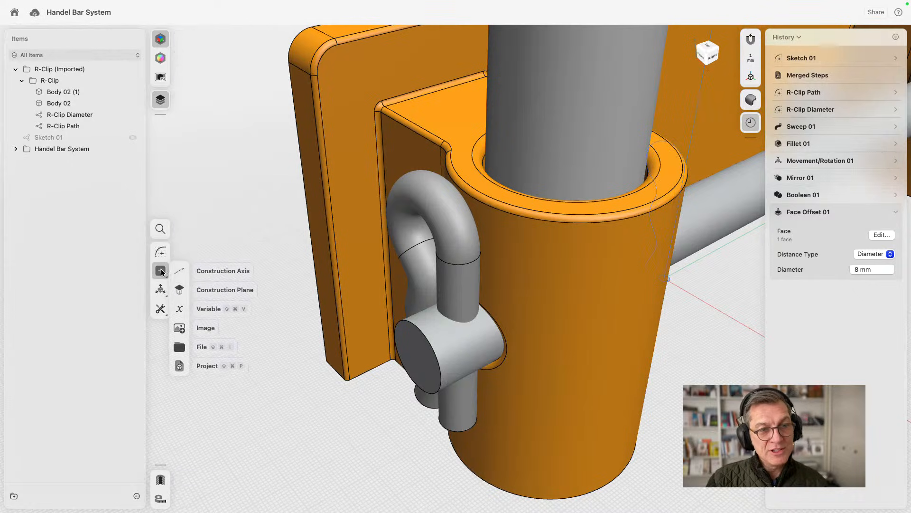
left_click(191, 311)
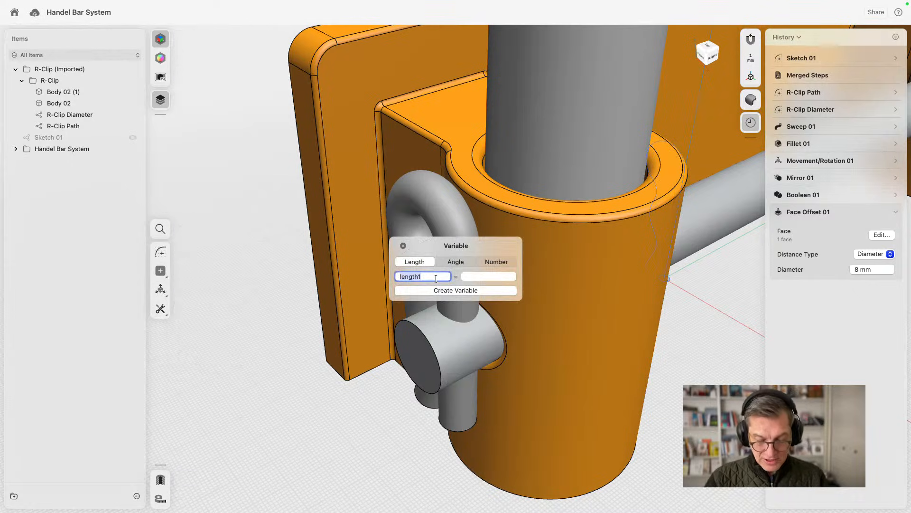
type("R-Pin")
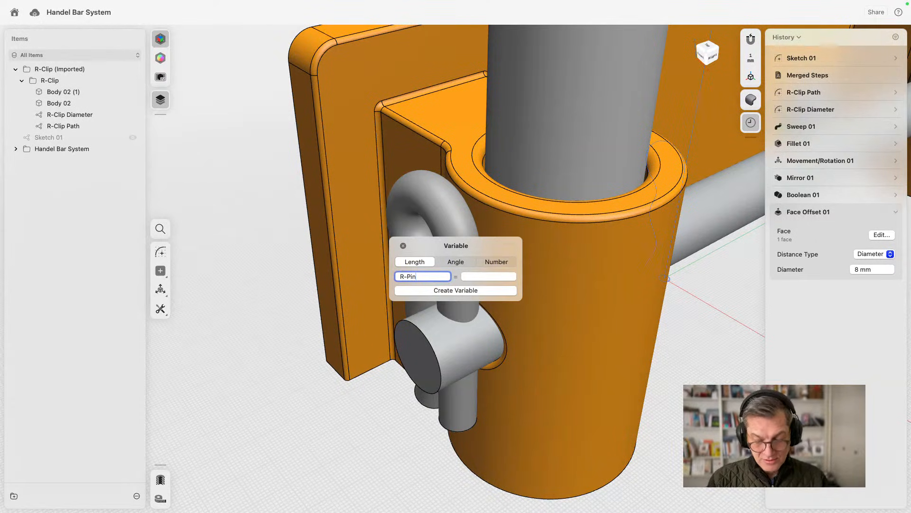
type("Diamterr")
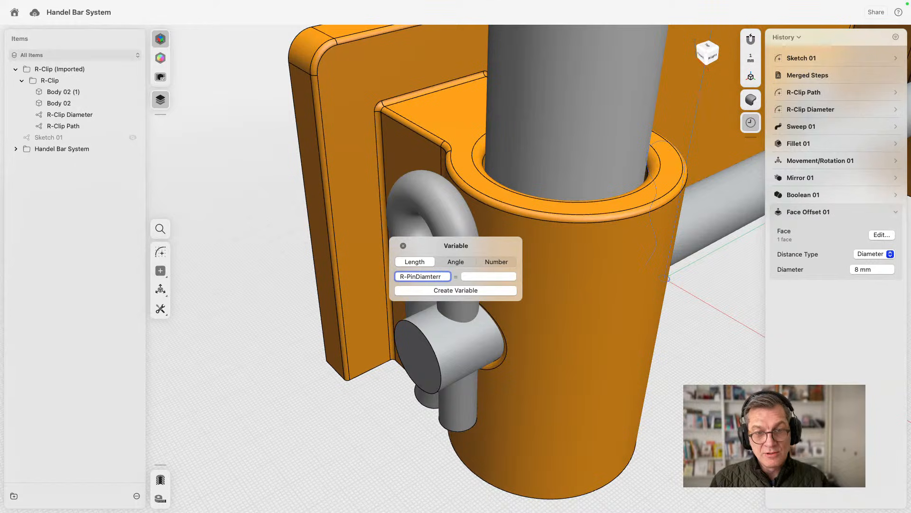
key("Tab")
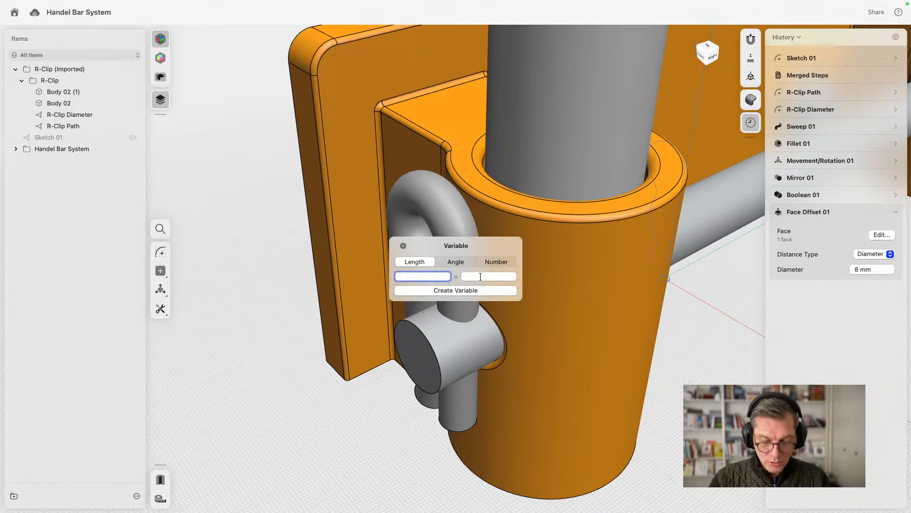
type("P")
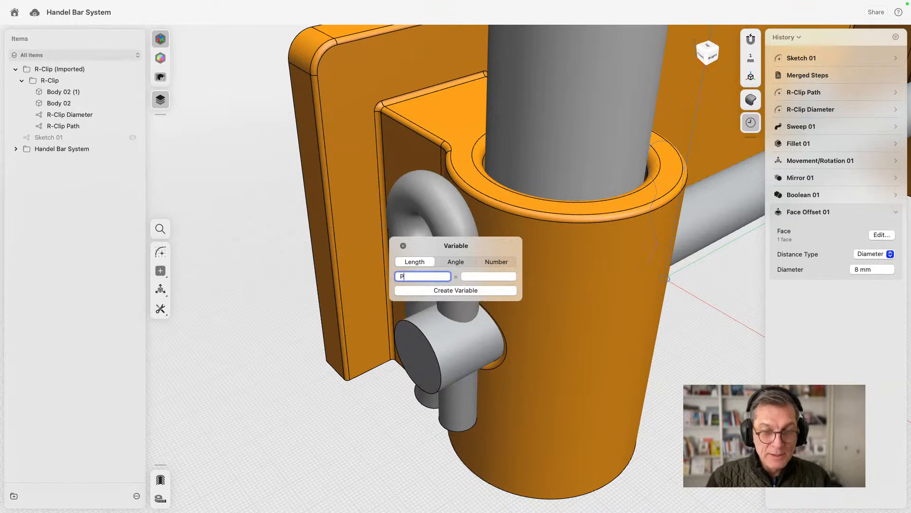
type("inWidth")
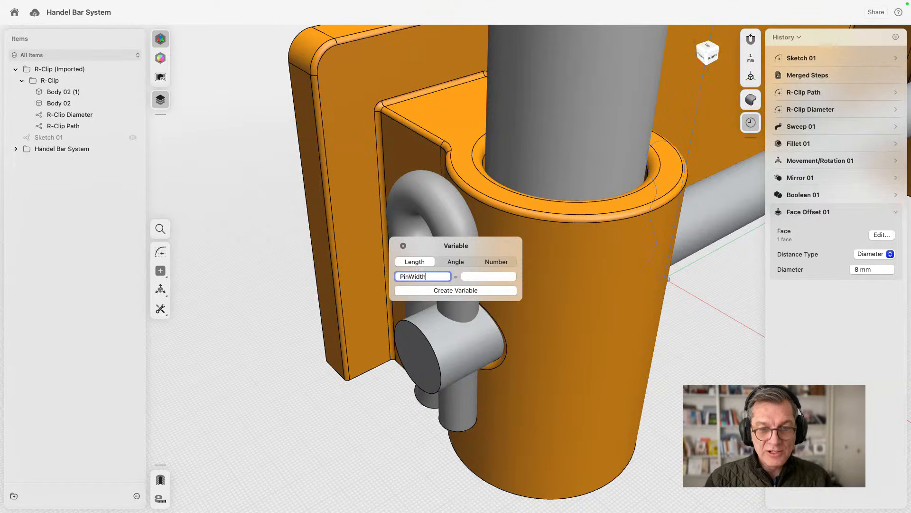
left_click(490, 276)
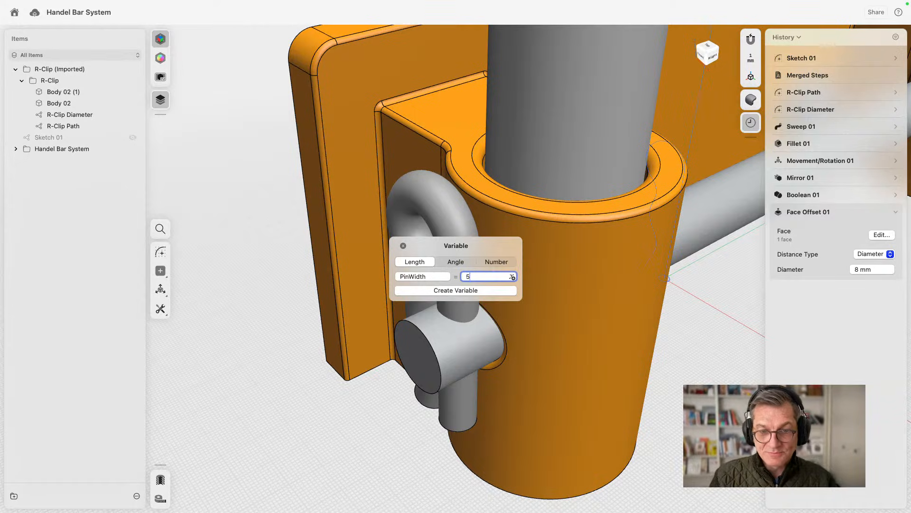
key("Return")
Step: Link the Diameter of Face Offset 01 to the PinWidth variable and check the diameter of the clip leg's circular edge
left_click(880, 288)
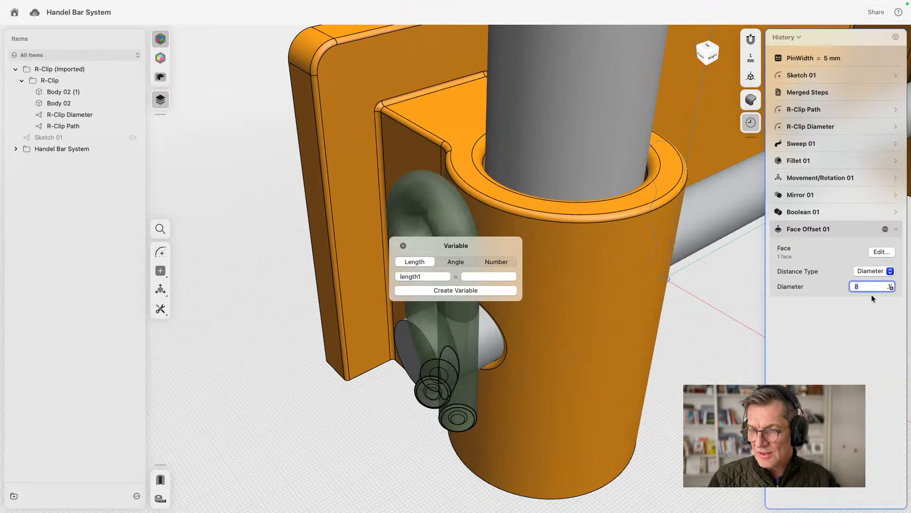
left_click(403, 246)
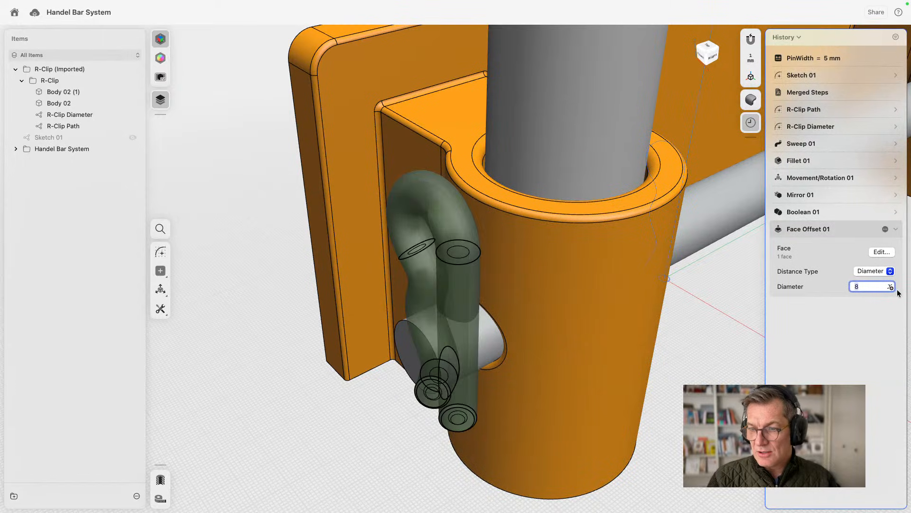
left_click(889, 287)
left_click(847, 315)
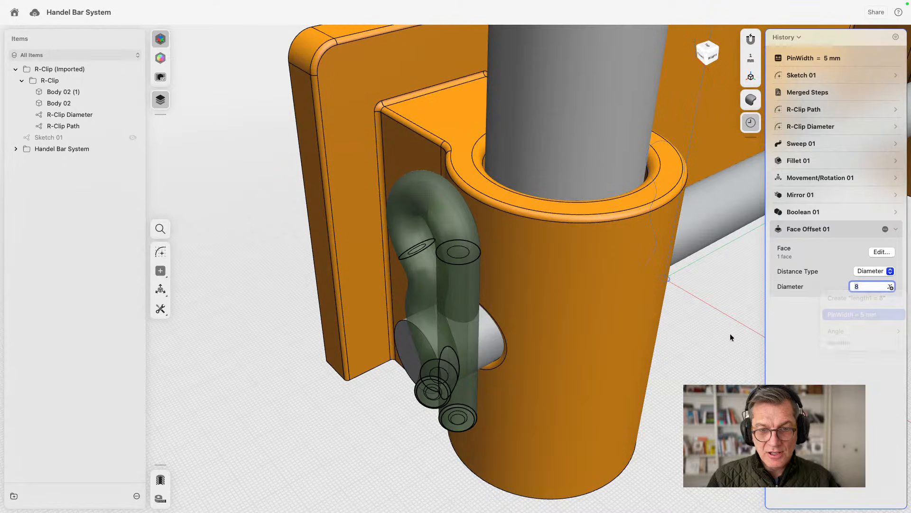
key("Return")
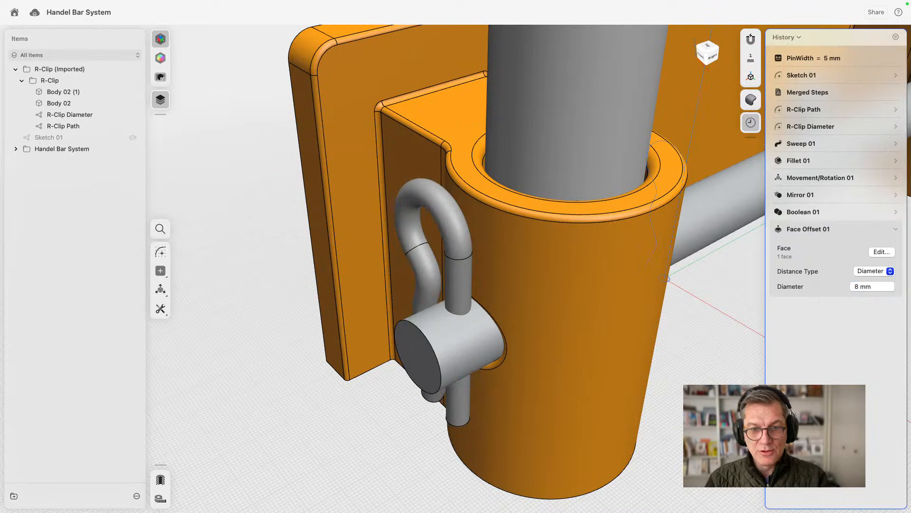
left_click(458, 257)
key("m")
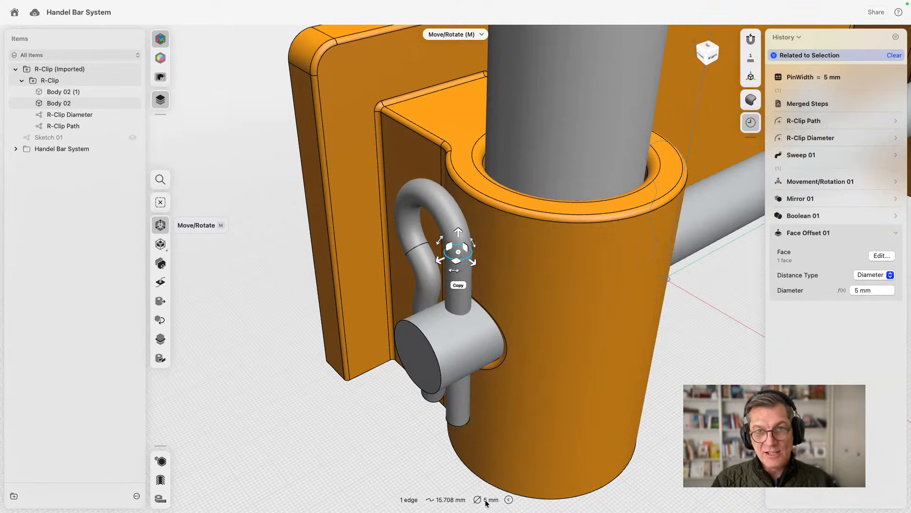
Step: Reopen the Handel Bar System design and examine the R-Clips in the pin, the bolted clamp plates and the complete handle
left_click(710, 364)
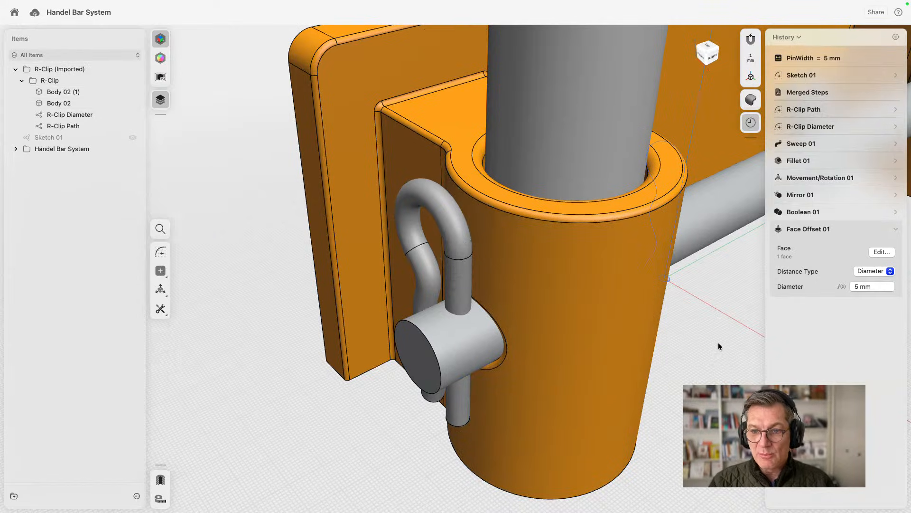
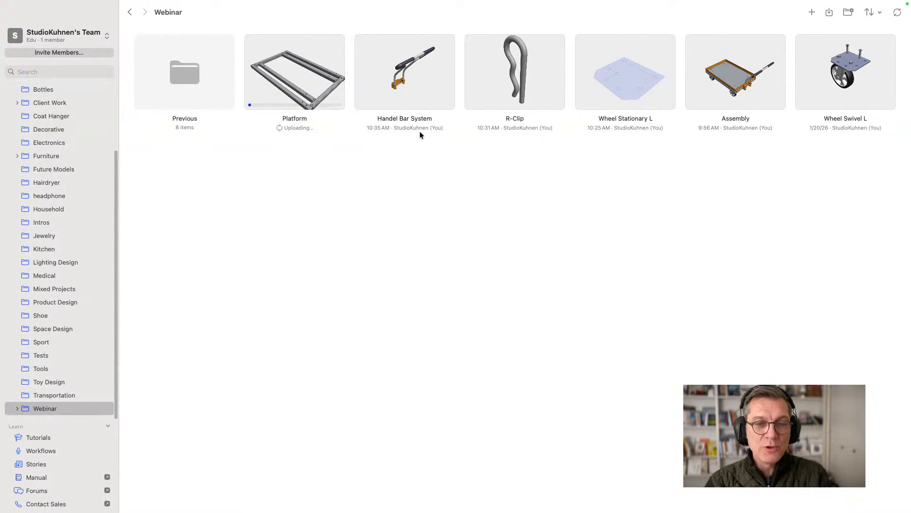
left_click(410, 82)
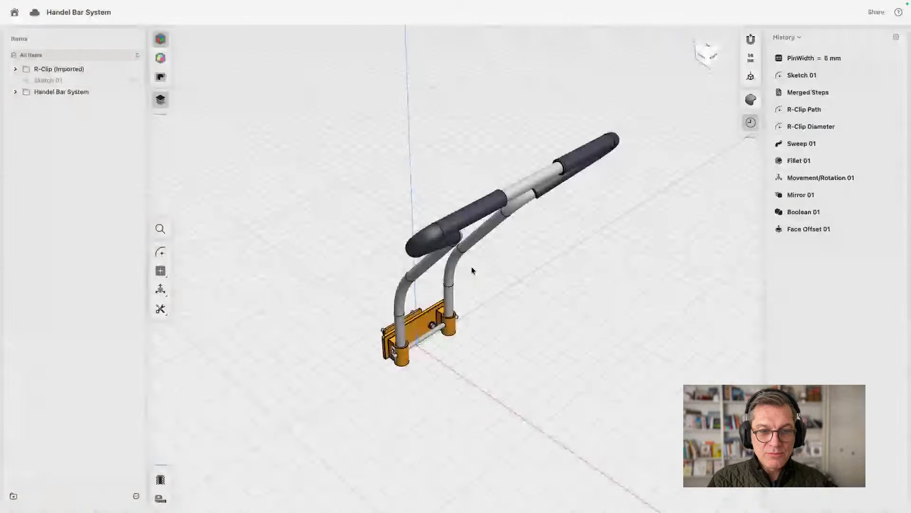
right_click_drag(471, 266, 320, 348)
scroll(382, 320, "up", 5)
scroll(364, 406, "up", 3)
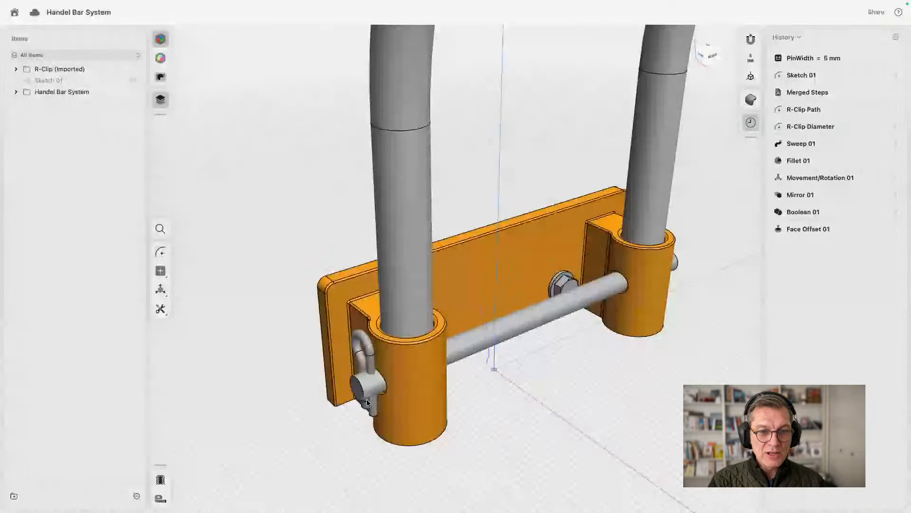
scroll(367, 402, "up", 3)
left_click(369, 355)
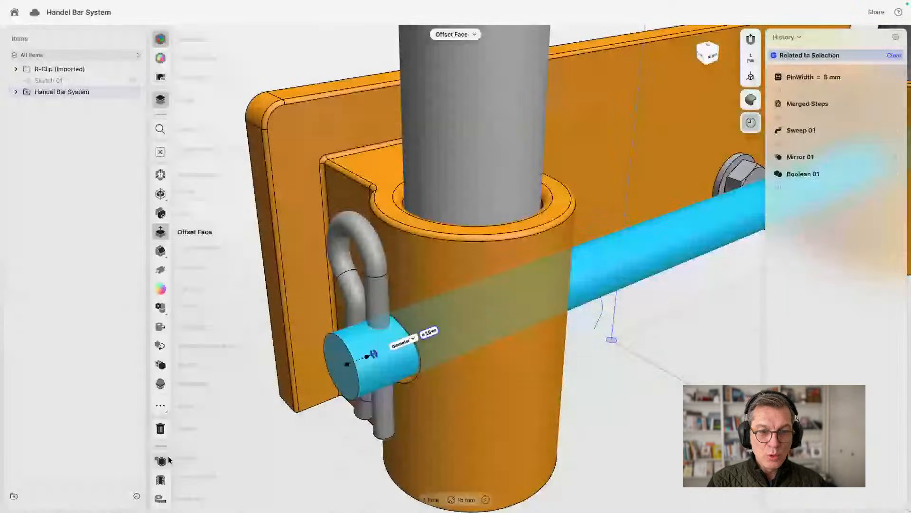
left_click(169, 460)
left_click(180, 466)
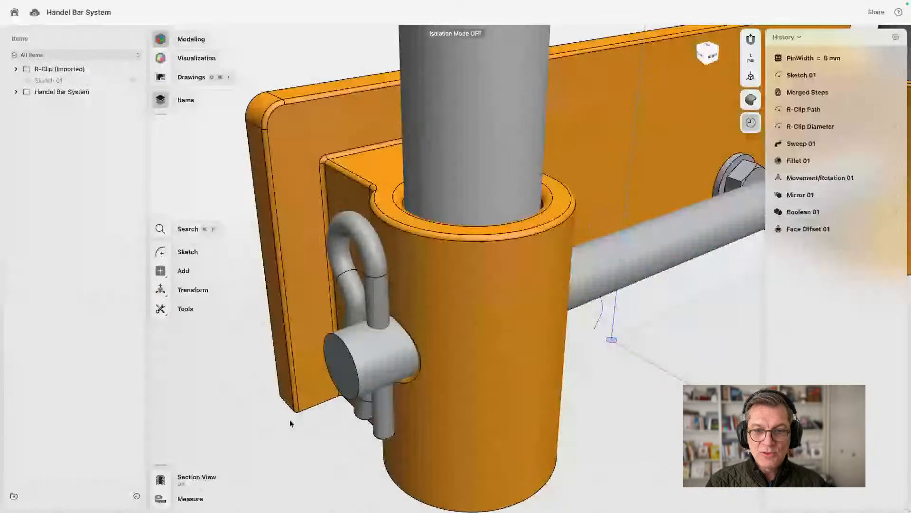
scroll(291, 423, "down", 10)
right_click_drag(290, 423, 590, 346)
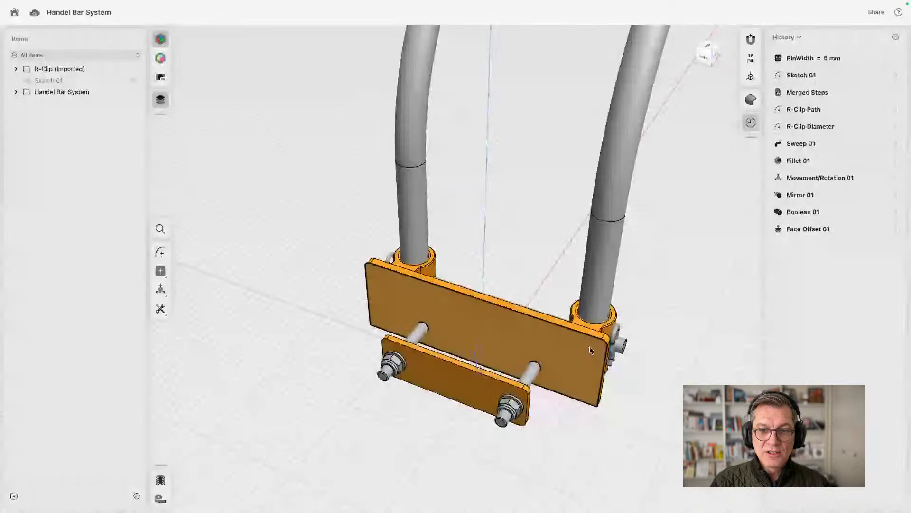
scroll(589, 346, "down", 5)
middle_click_drag(589, 346, 451, 406)
scroll(452, 405, "down", 5)
right_click_drag(452, 406, 477, 381)
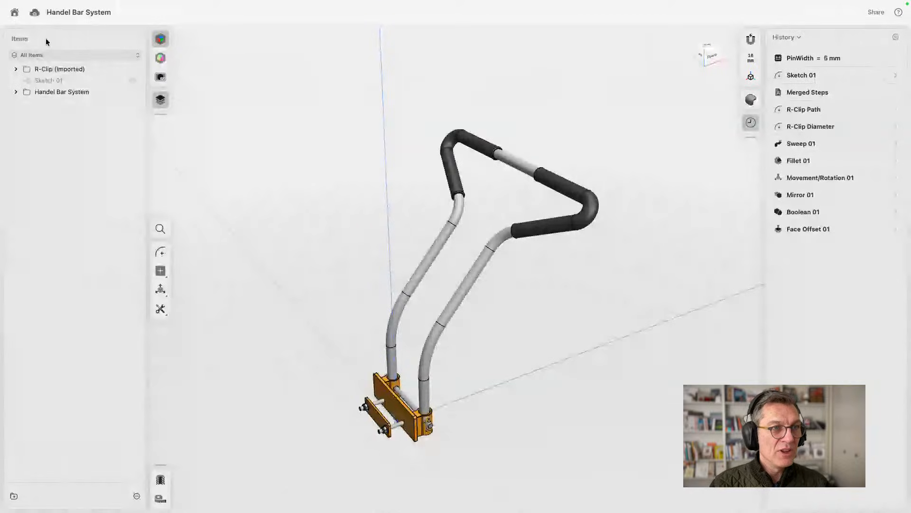
Step: Open the Platform design and import the Handel Bar System project into it
left_click(15, 13)
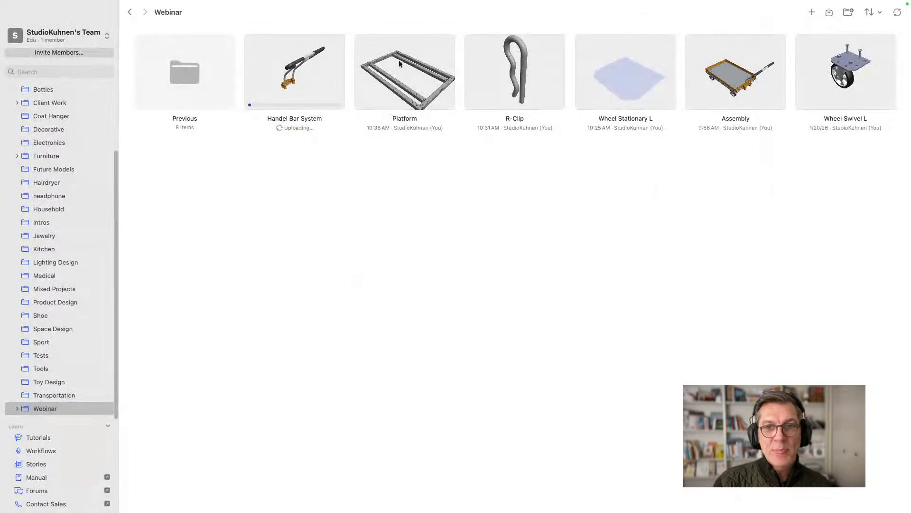
double_click(411, 74)
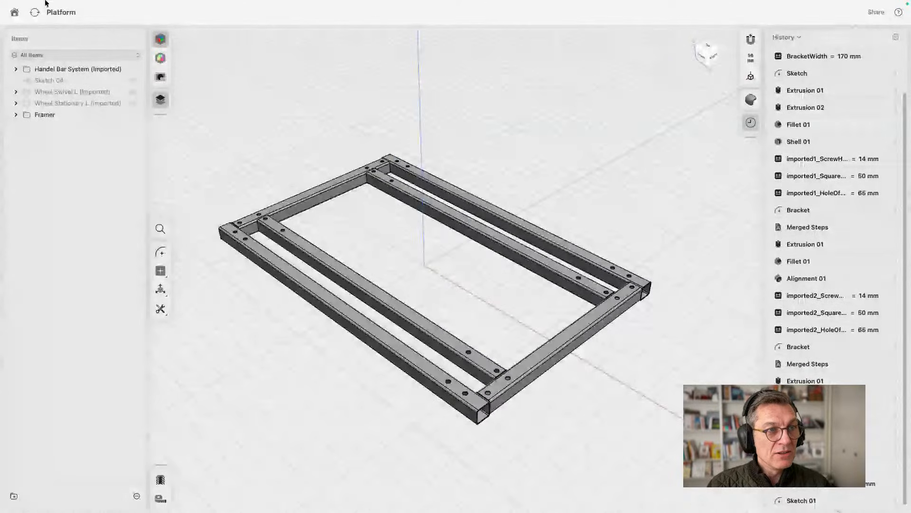
left_click(67, 7)
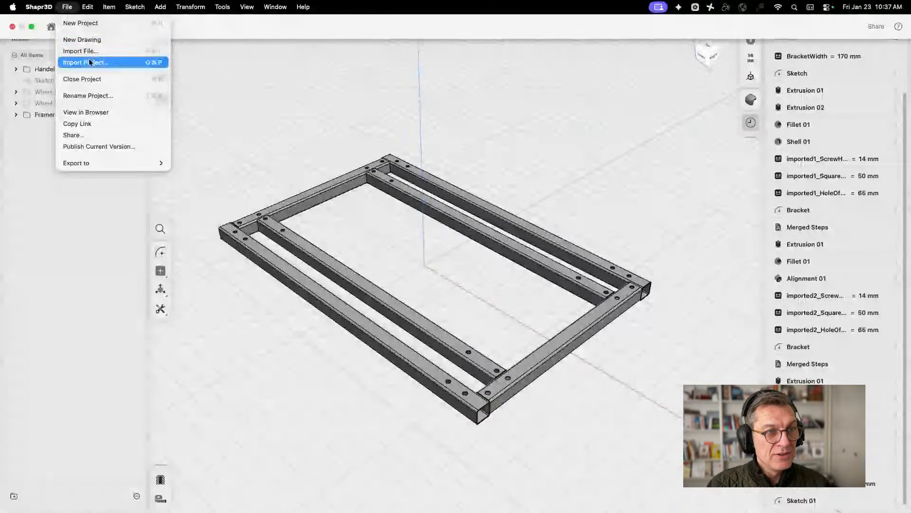
left_click(86, 62)
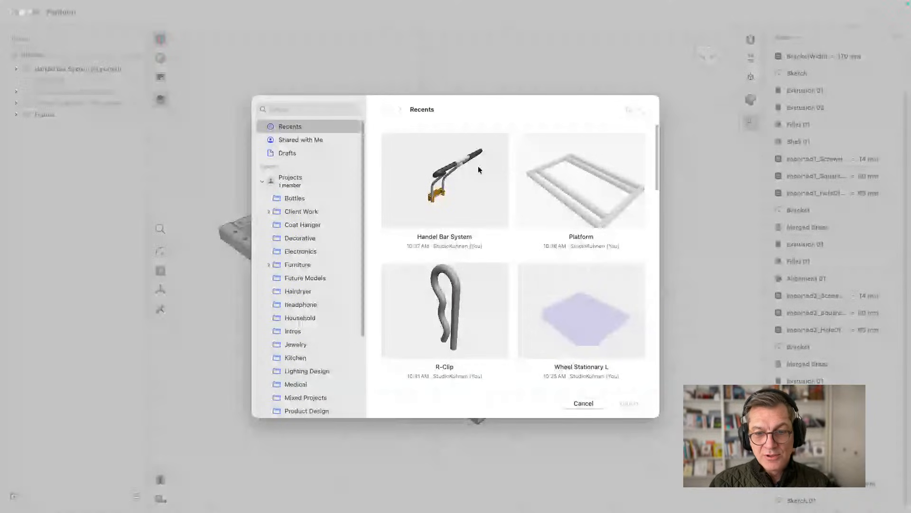
left_click(477, 166)
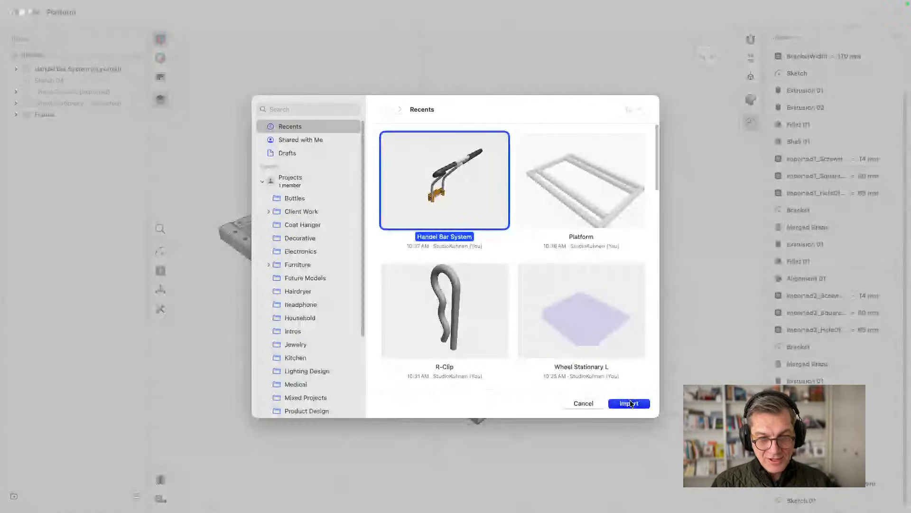
left_click(629, 403)
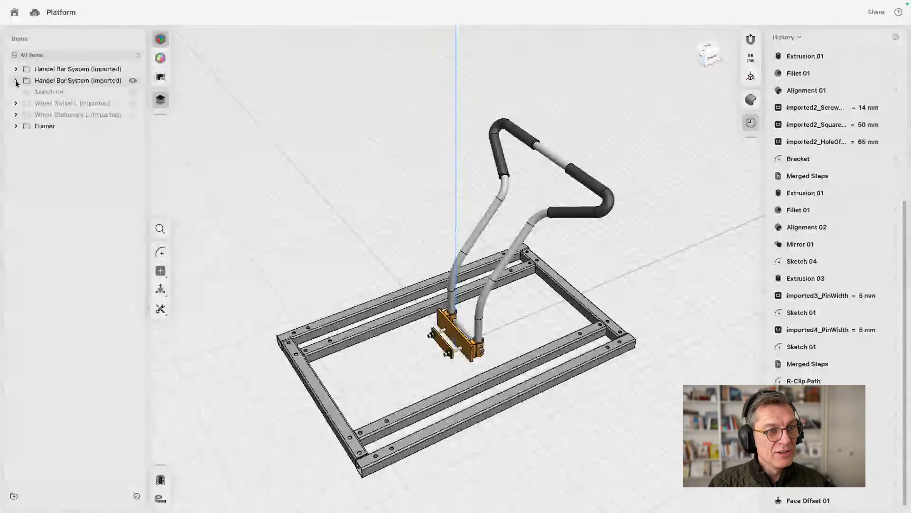
Step: Compare the contents of the two imported Handel Bar System folders and delete the duplicate that holds no bodies
left_click(17, 81)
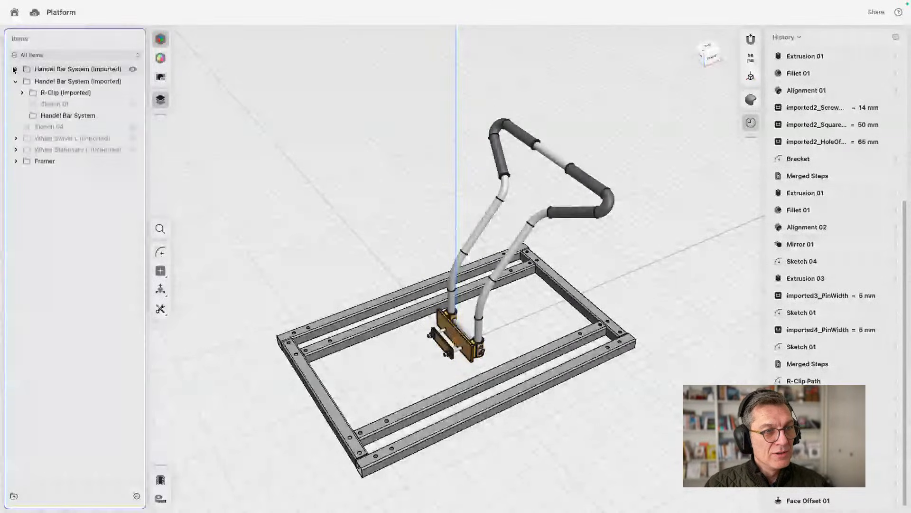
left_click(15, 69)
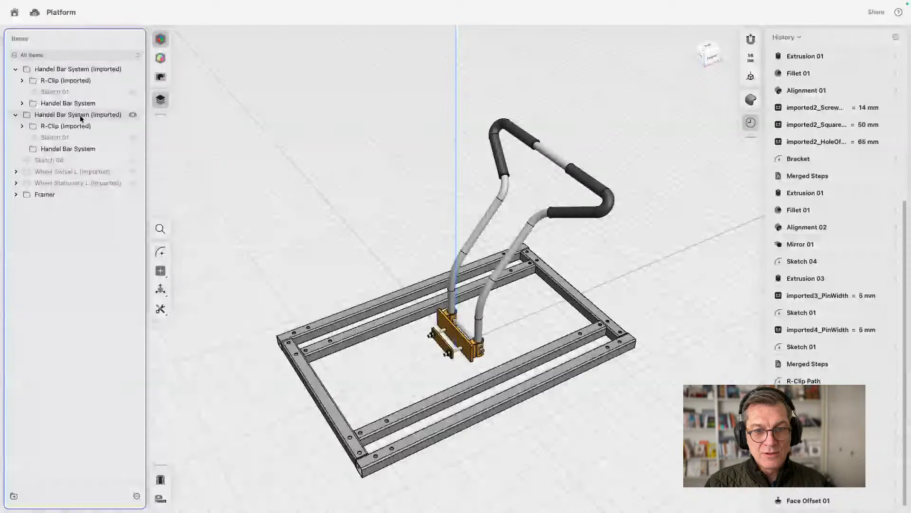
left_click(80, 115)
left_click(59, 72)
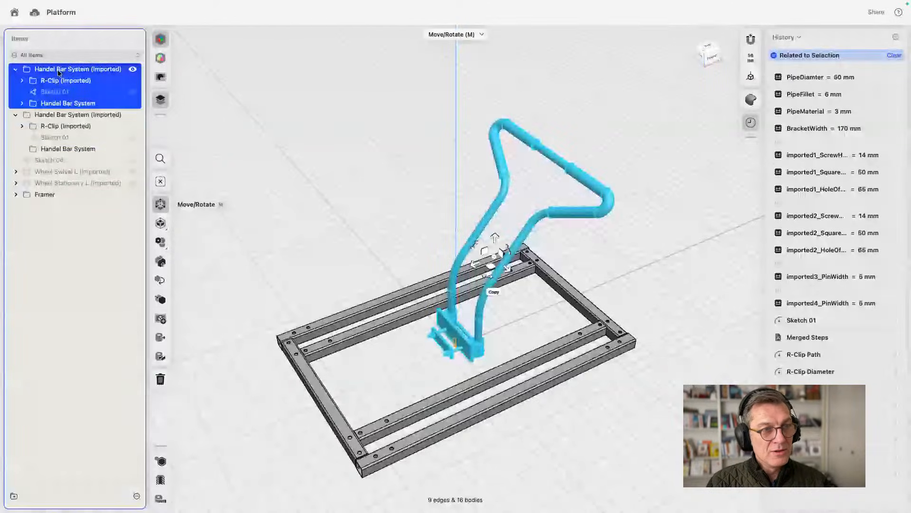
left_click(64, 116)
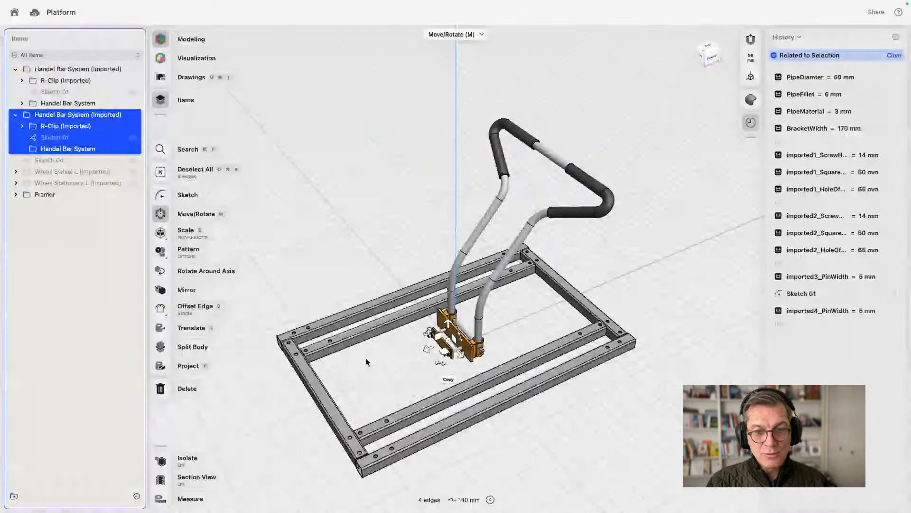
left_click_drag(426, 348, 269, 276)
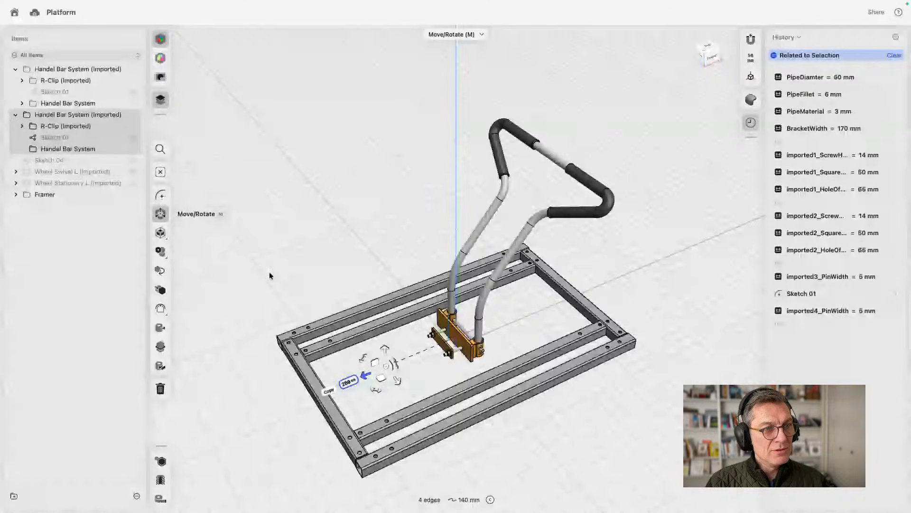
left_click(61, 115)
right_click(61, 116)
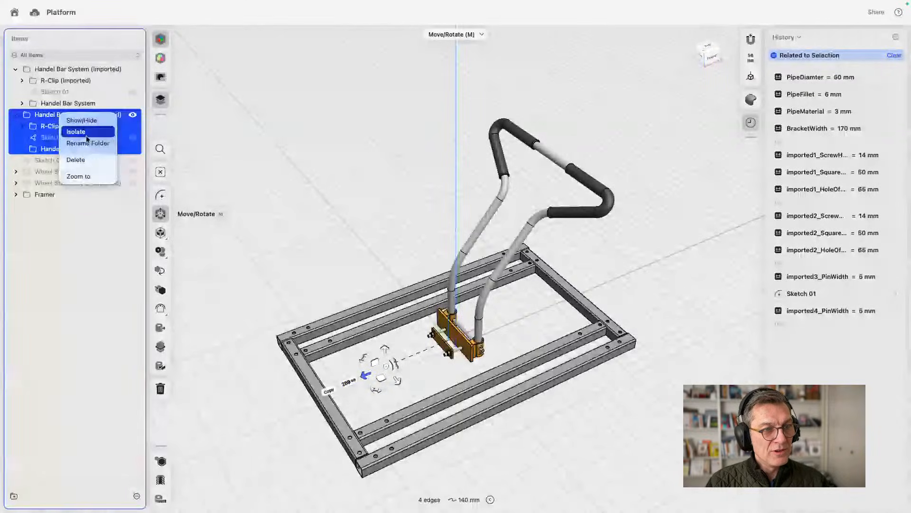
left_click(86, 136)
key("Escape")
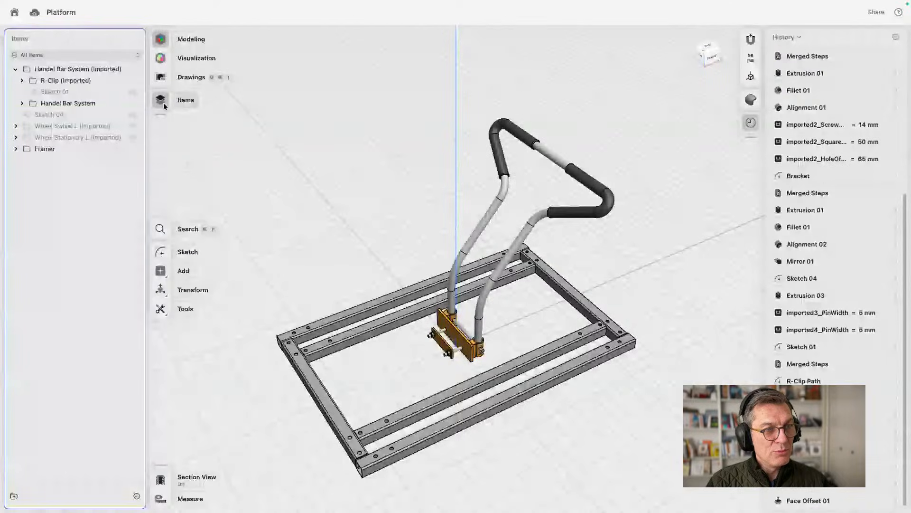
Step: Hide the R-Clip Diameter and R-Clip Path sketches inside the imported Handel Bar System, and collapse its folders
left_click(12, 69)
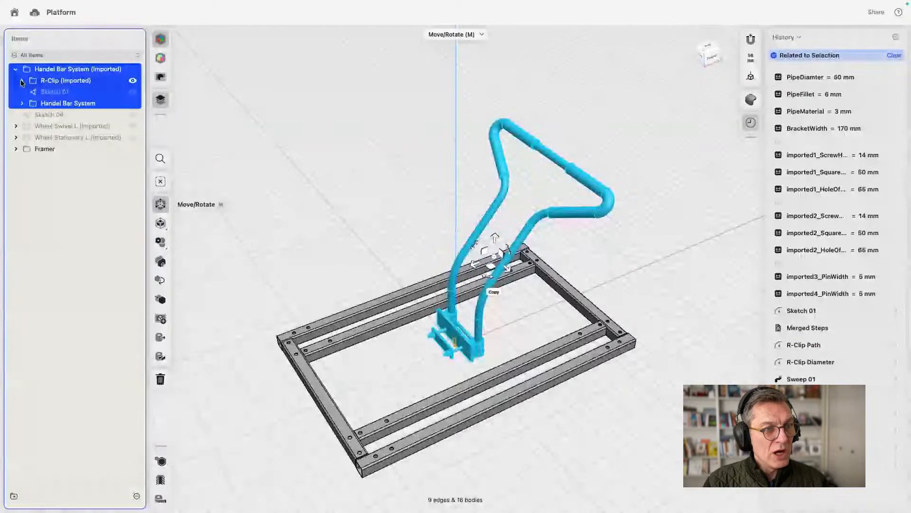
left_click(22, 80)
left_click(28, 92)
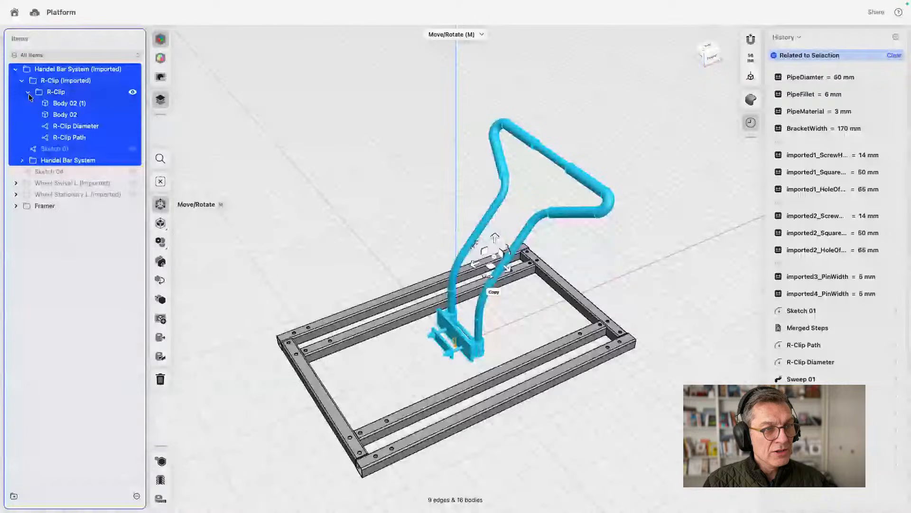
left_click(133, 126)
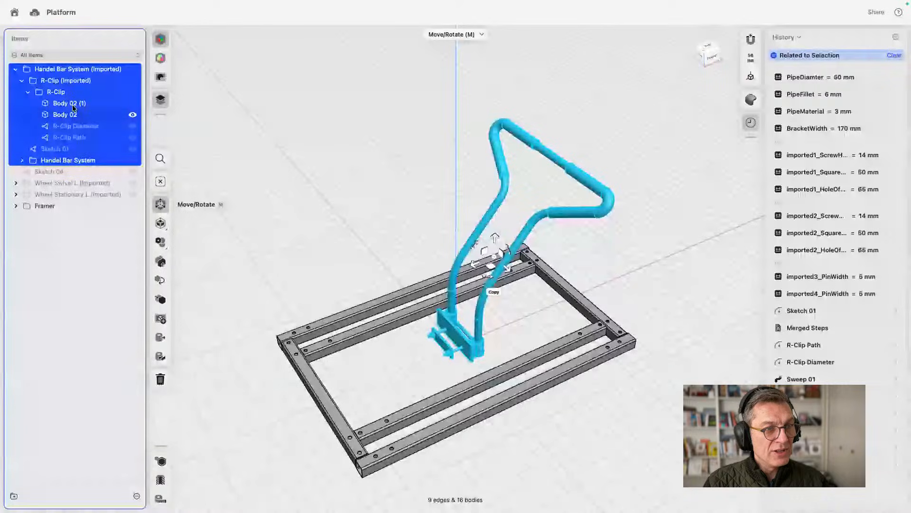
left_click(28, 92)
left_click(22, 81)
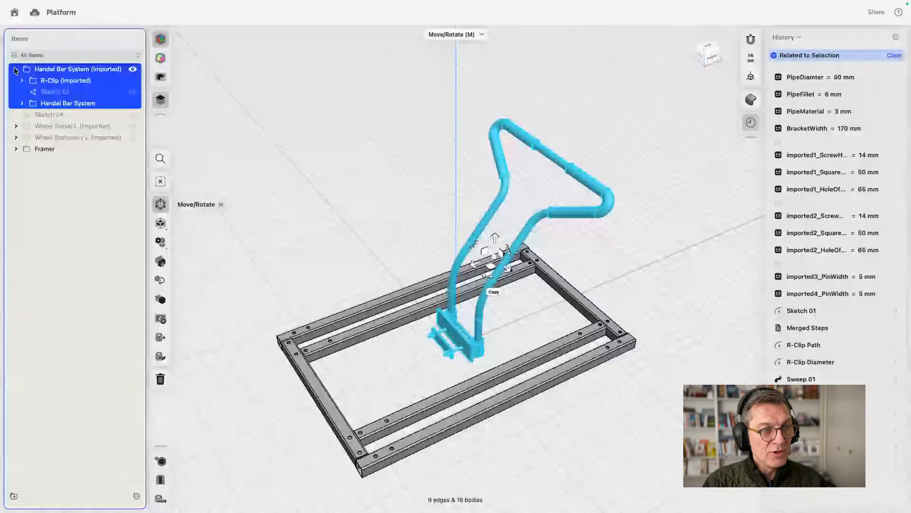
left_click(15, 70)
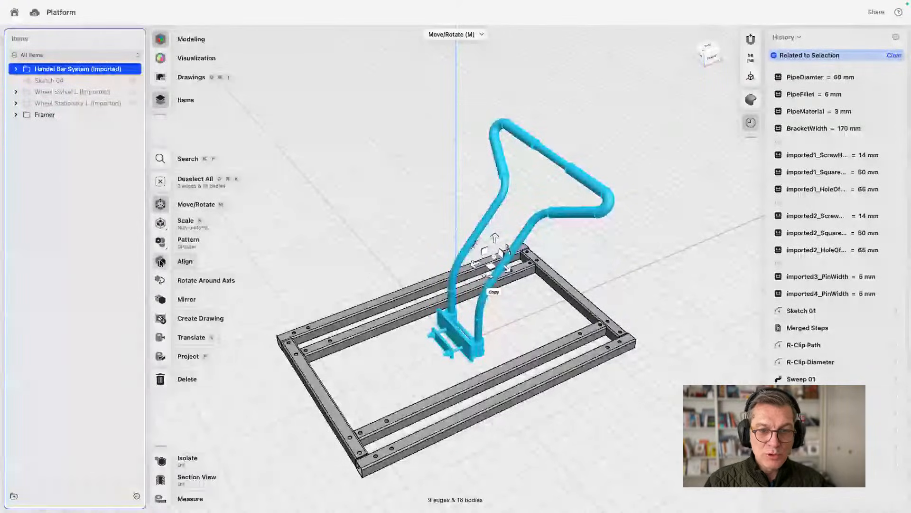
Step: Align the handle bar system's small clamp plate against the inner face of the platform frame's end beam
left_click(160, 262)
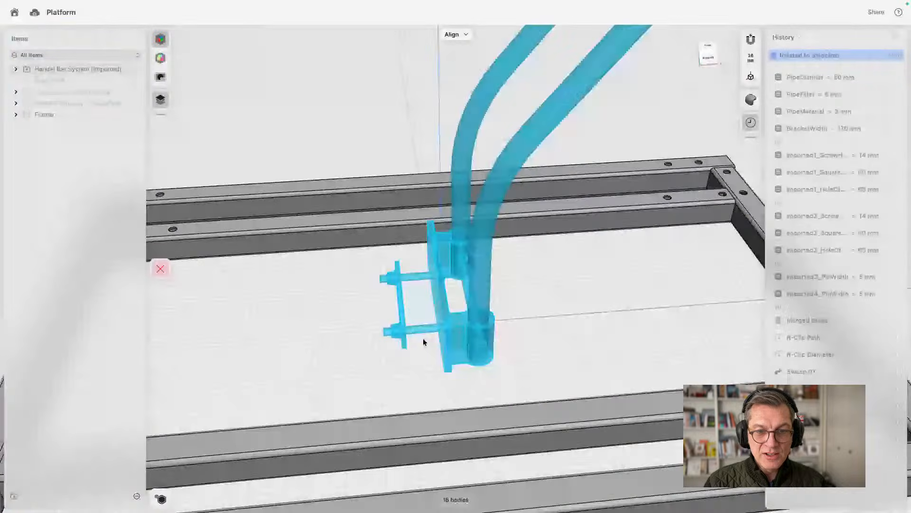
right_click_drag(423, 337, 429, 287)
scroll(417, 307, "up", 3)
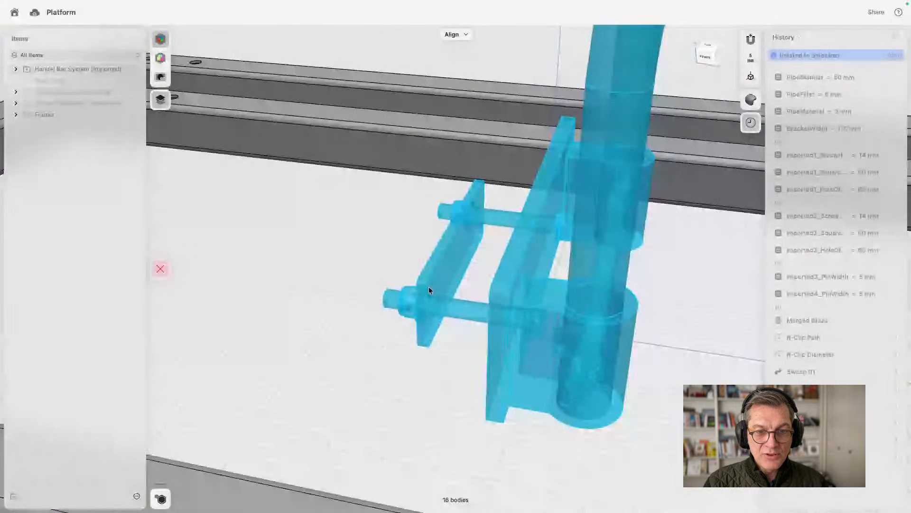
left_click(453, 272)
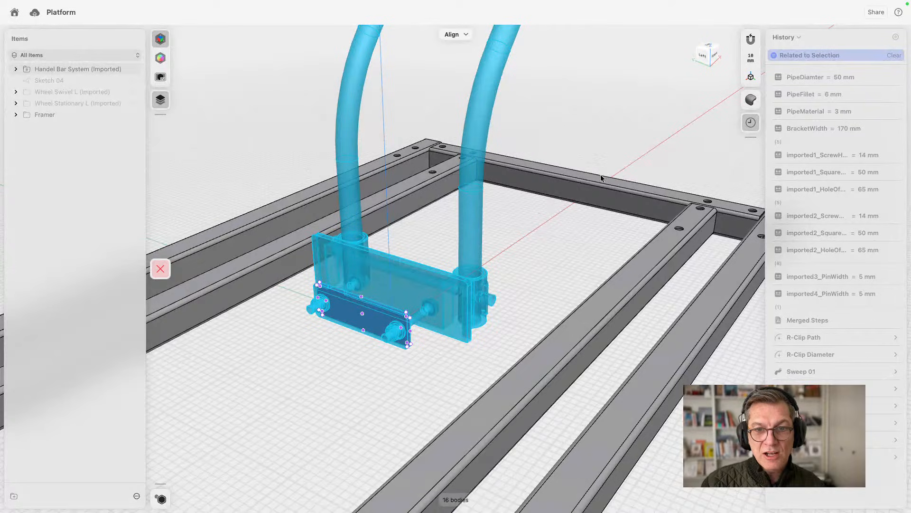
left_click(639, 204)
scroll(567, 189, "down", 10)
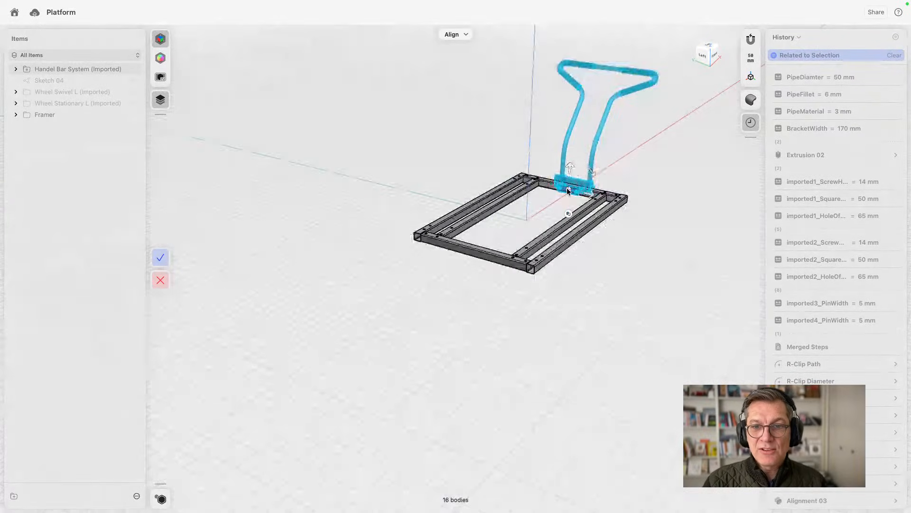
scroll(567, 190, "up", 10)
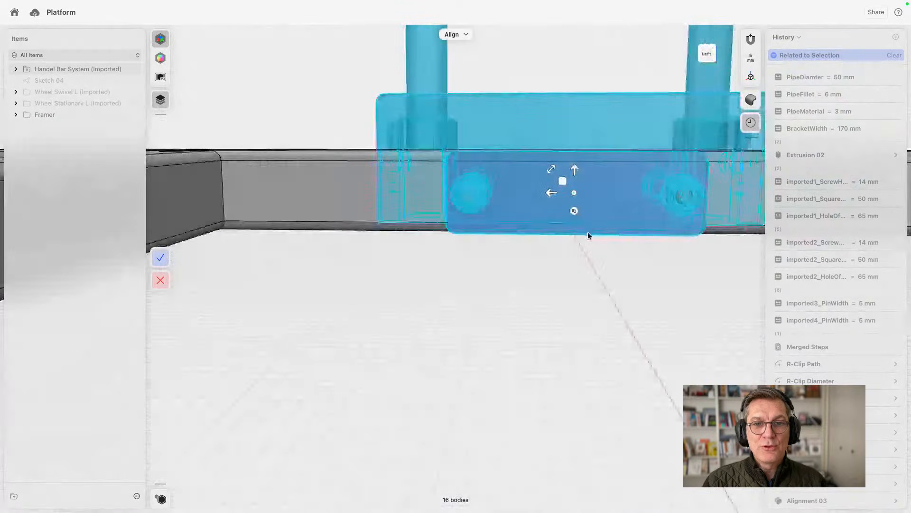
right_click_drag(587, 232, 566, 249)
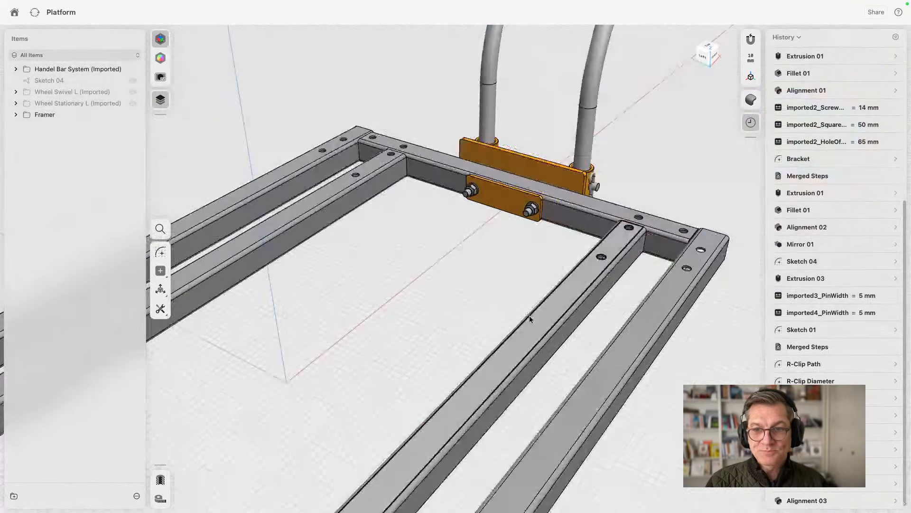
Step: Subtract the two handle bar clamp bolts from the frame's end beam, keeping the original bolts
right_click_drag(557, 320, 429, 315)
middle_click_drag(558, 256, 414, 255)
right_click_drag(414, 254, 454, 293)
left_click(454, 294)
key("m")
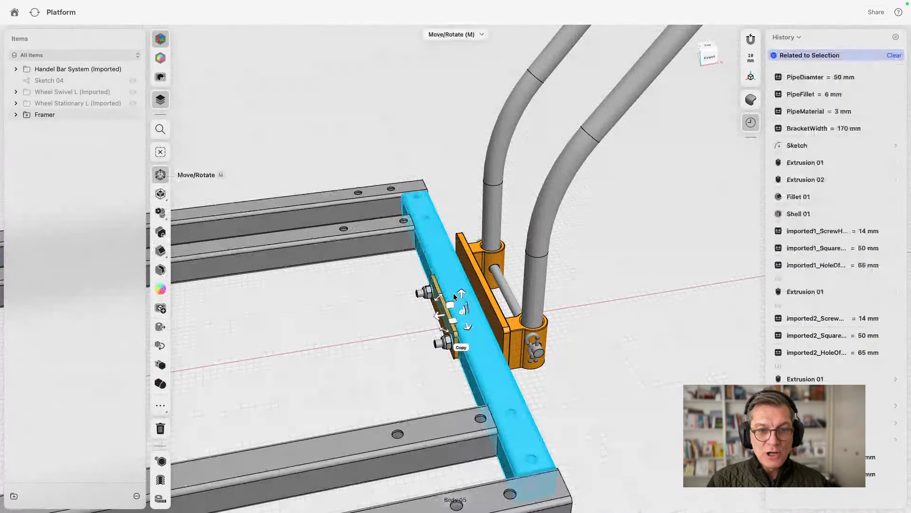
scroll(454, 292, "up", 5)
left_click(413, 468)
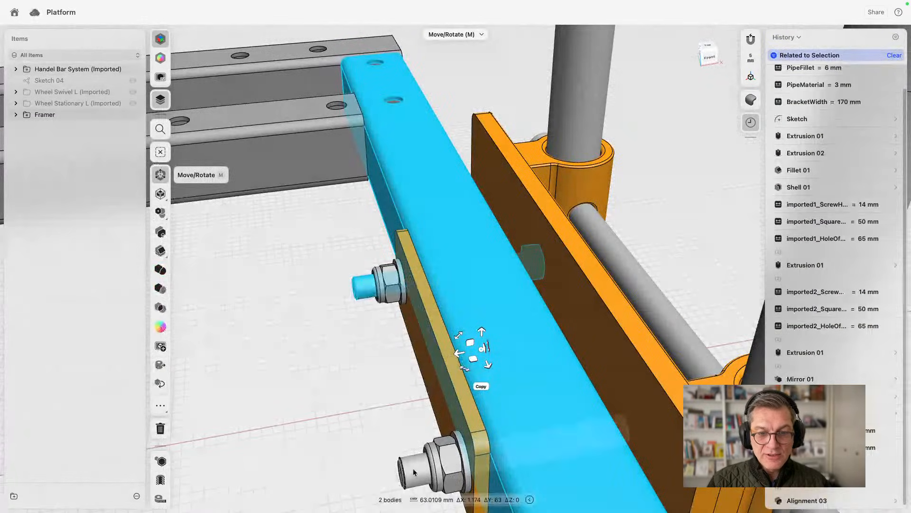
scroll(358, 412, "down", 5)
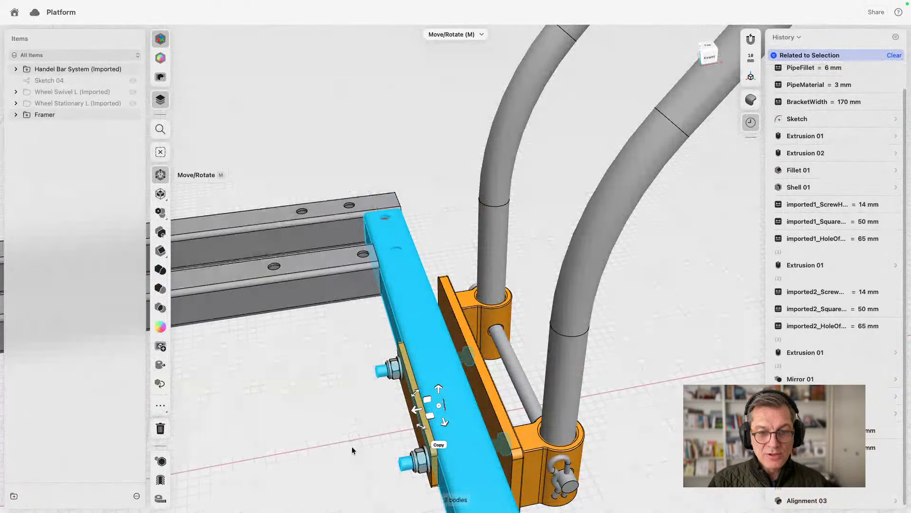
right_click_drag(351, 446, 371, 332)
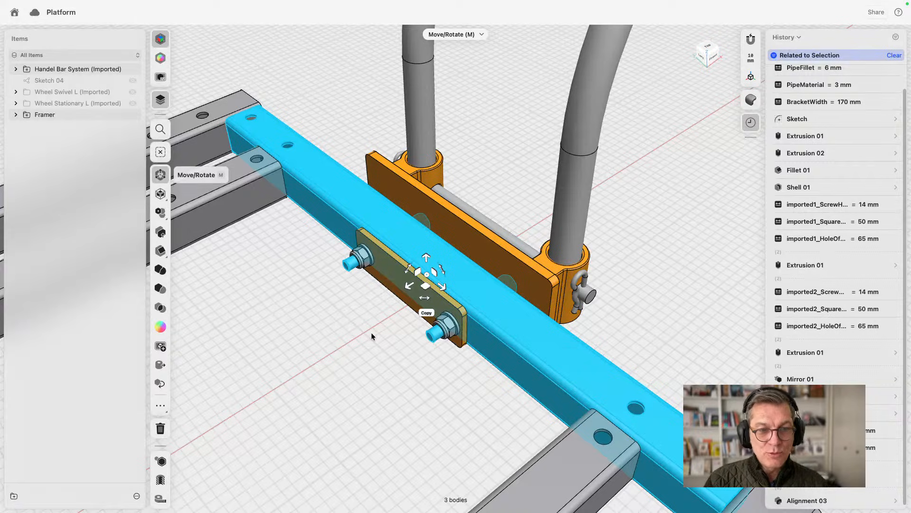
left_click(160, 290)
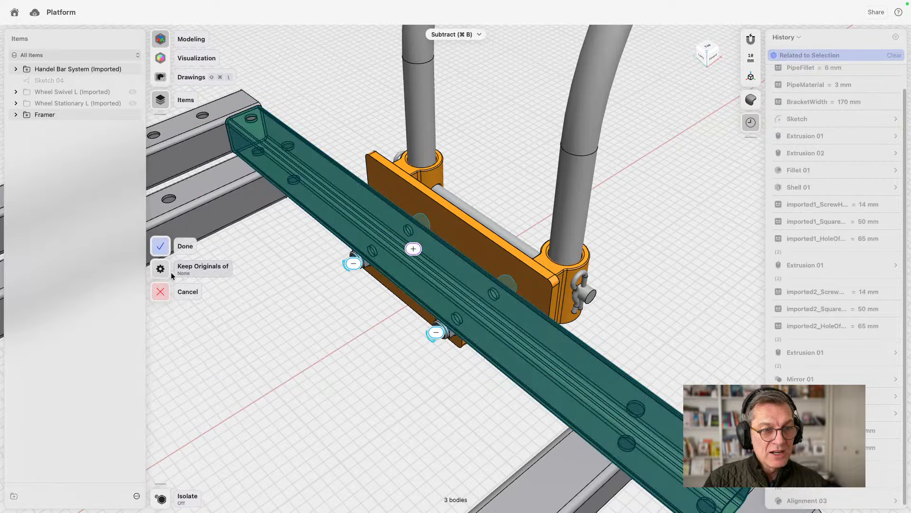
left_click(180, 269)
left_click(191, 281)
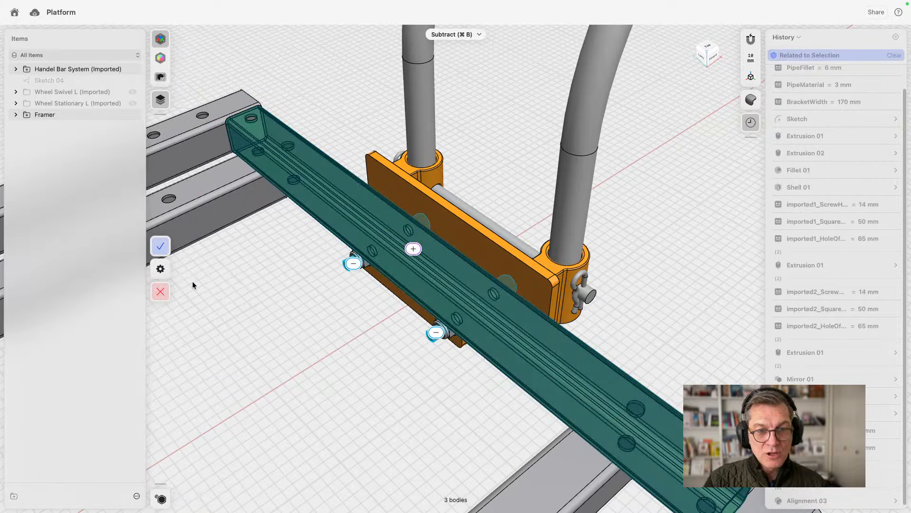
left_click(163, 251)
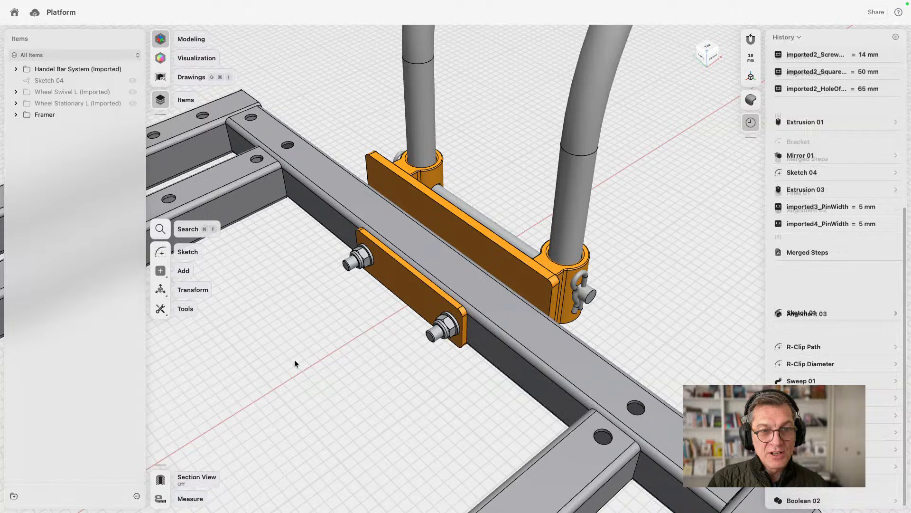
Step: Isolate the frame's end beam to examine its bolt holes, and leave isolation
left_click(319, 201)
key("i")
left_click(340, 439)
mouse_move(339, 438)
right_mouse_down()
mouse_move(383, 393)
mouse_move(297, 420)
mouse_move(353, 422)
mouse_move(342, 427)
right_mouse_up()
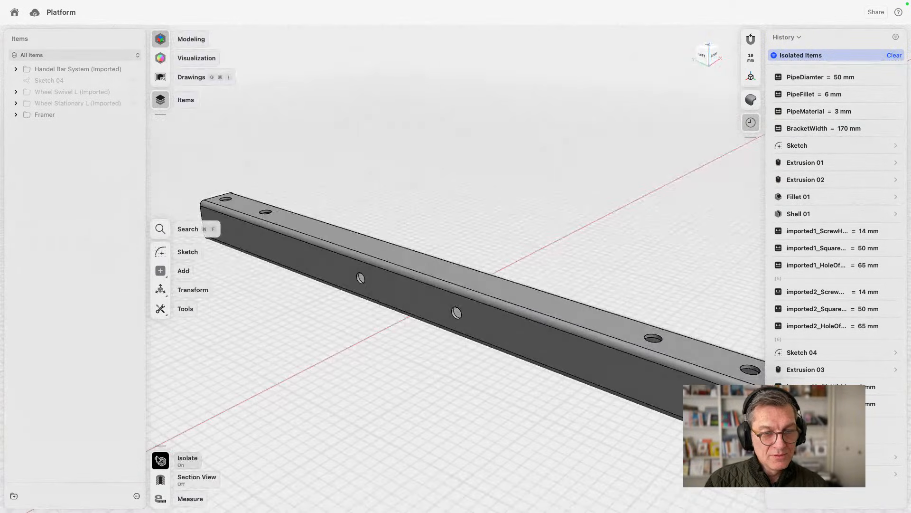
left_click(160, 460)
right_click_drag(322, 391, 246, 426)
middle_click_drag(247, 425, 383, 268)
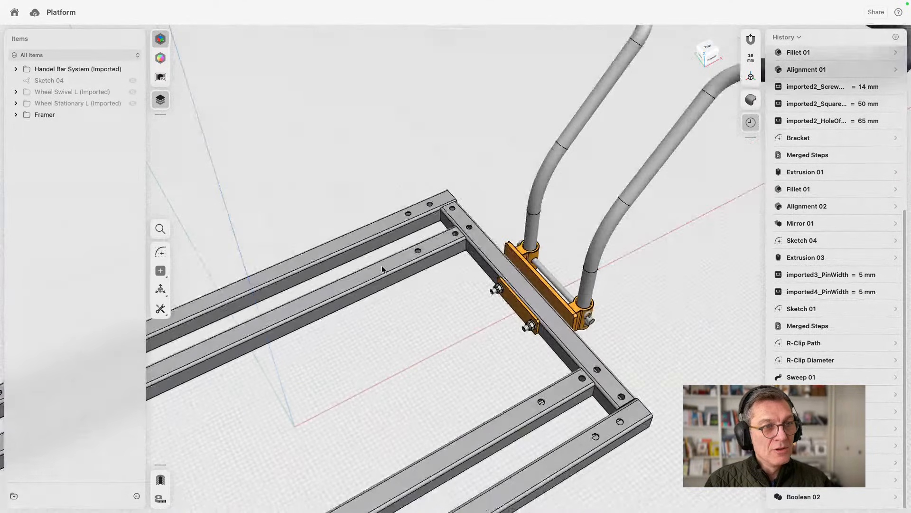
Step: Show the Wheel Swivel L and Wheel Stationary L folders and Sketch 04 to view the whole cart
left_click(133, 92)
left_click(133, 103)
scroll(369, 174, "down", 10)
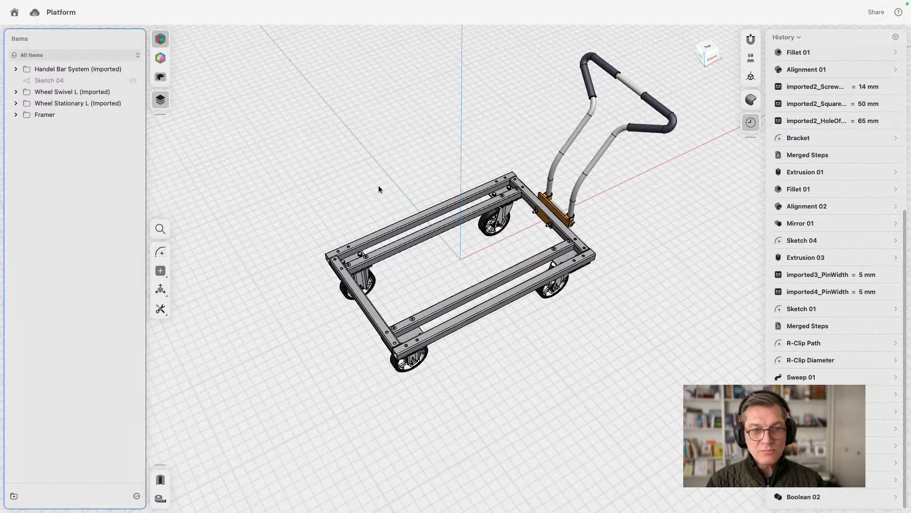
left_click(133, 81)
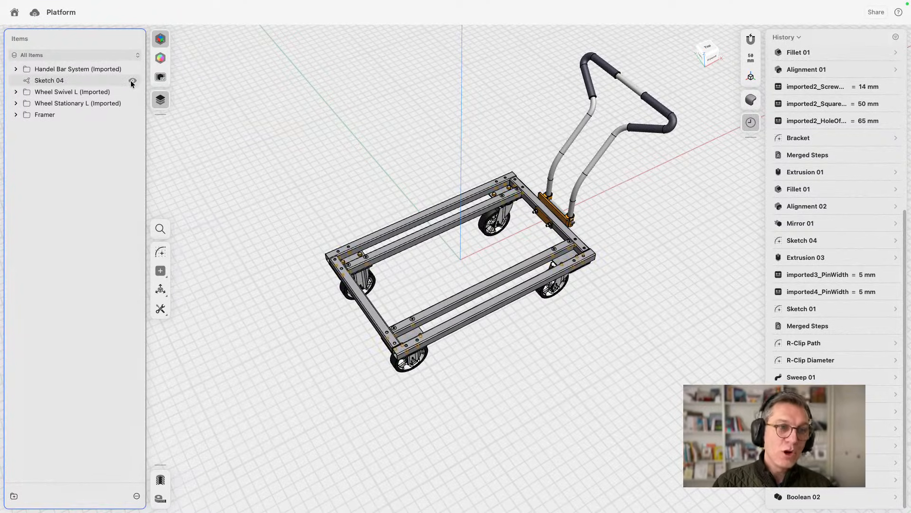
Step: Isolate the imported handle bar and wheel folders to view them without the frame, and leave isolation
left_click(39, 104)
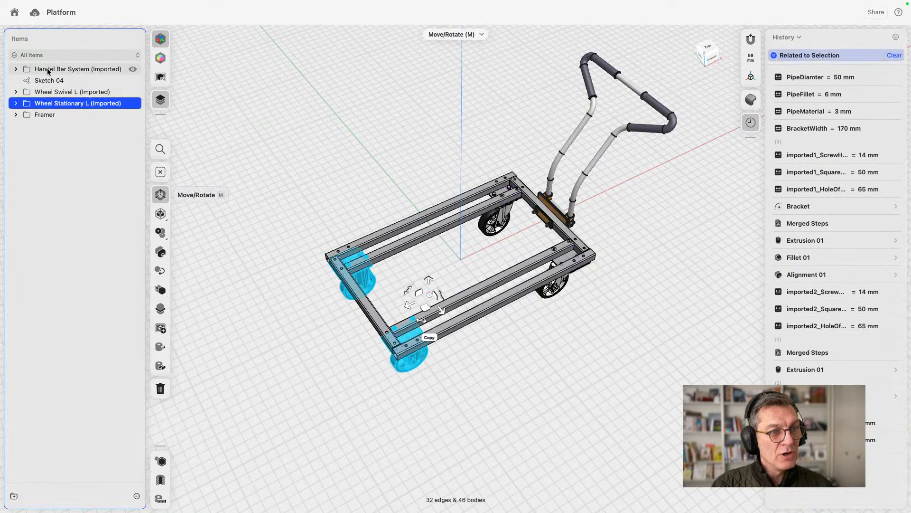
left_click(44, 69, "shift")
left_click(182, 459)
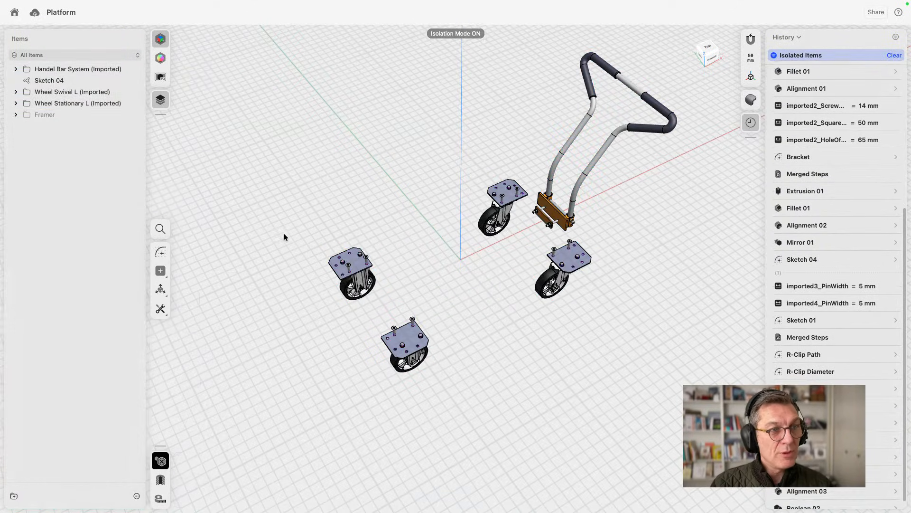
left_click(160, 460)
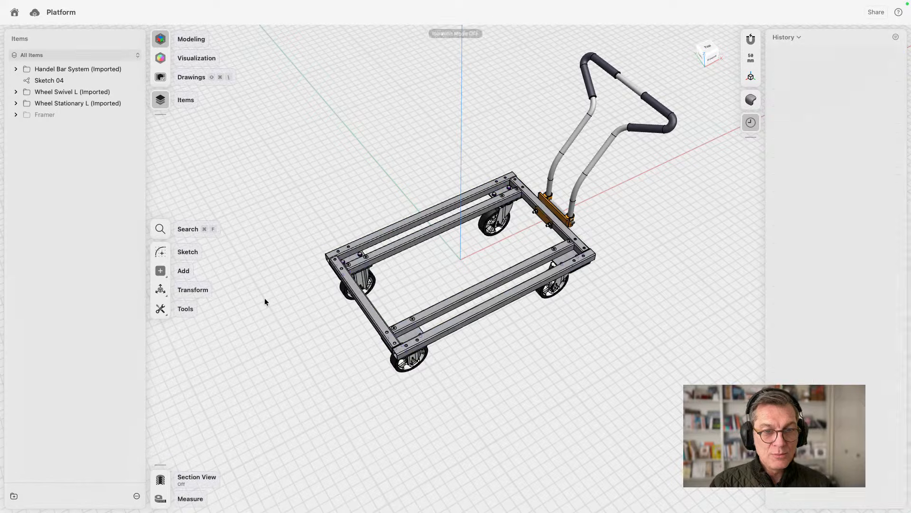
Step: Hide the imported Handel Bar System, Wheel Swivel L and Wheel Stationary L folders and Sketch 04
left_click(76, 68)
left_click(132, 103)
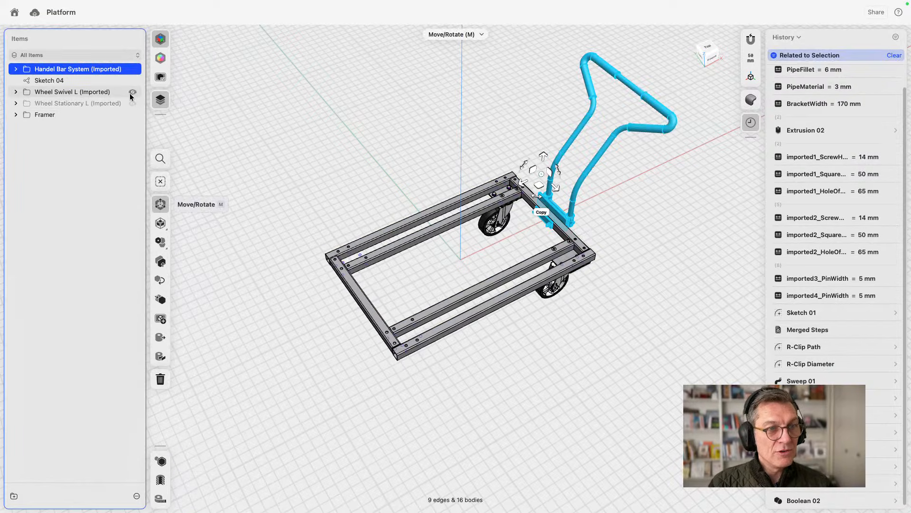
left_click(133, 91)
left_click(133, 80)
left_click(132, 69)
left_click(85, 186)
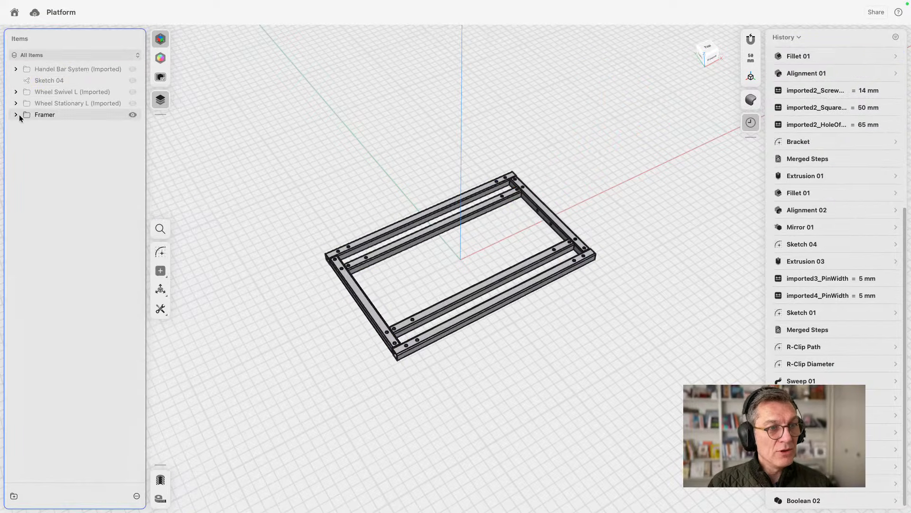
Step: Expand the Framer folder, hide its Body folder and show its Sketch
left_click(16, 115)
left_click(132, 137)
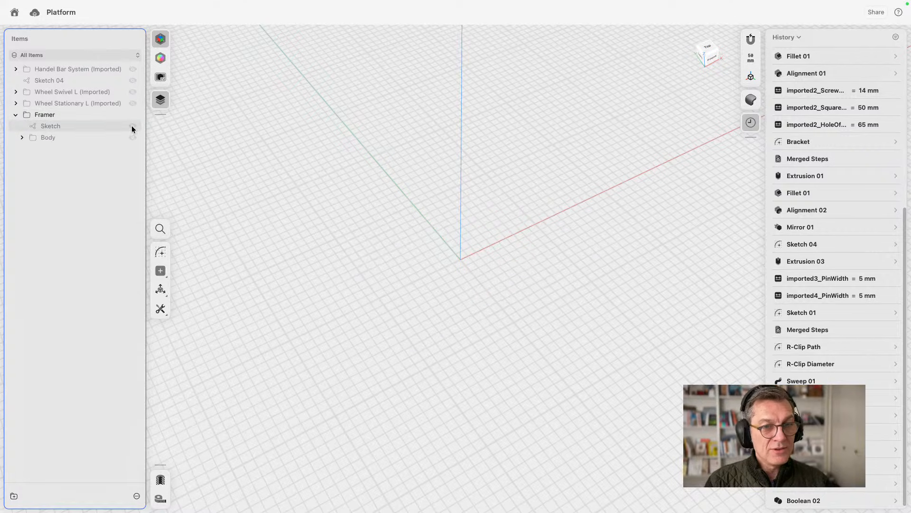
left_click(132, 126)
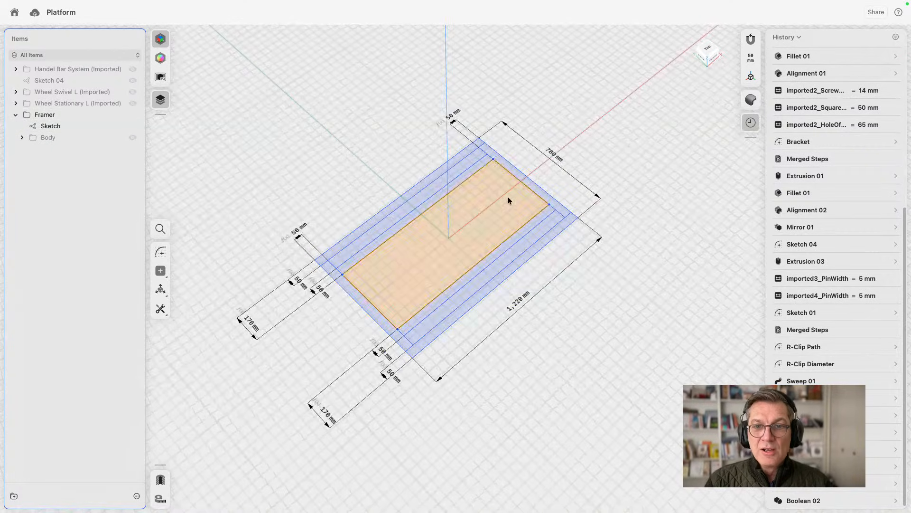
Step: Create a new 780 mm length variable from the frame sketch's overall width dimension
left_click(556, 158)
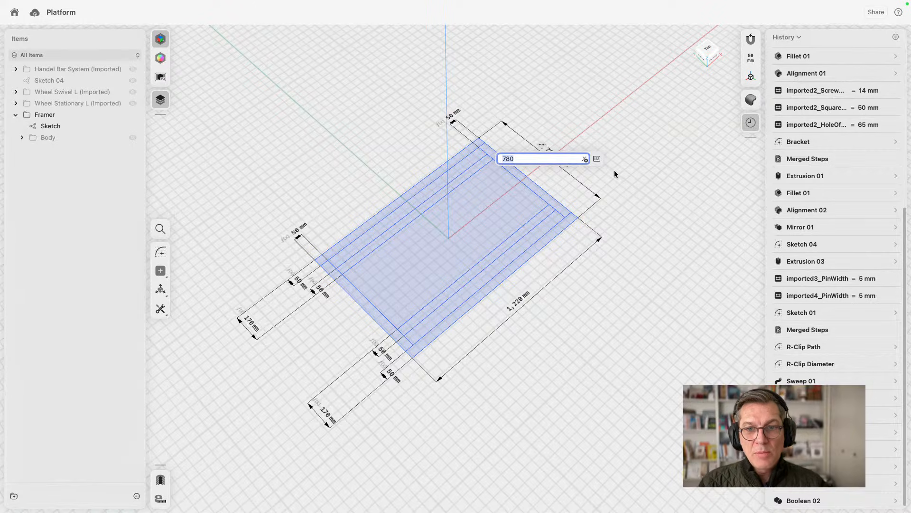
left_click(585, 159)
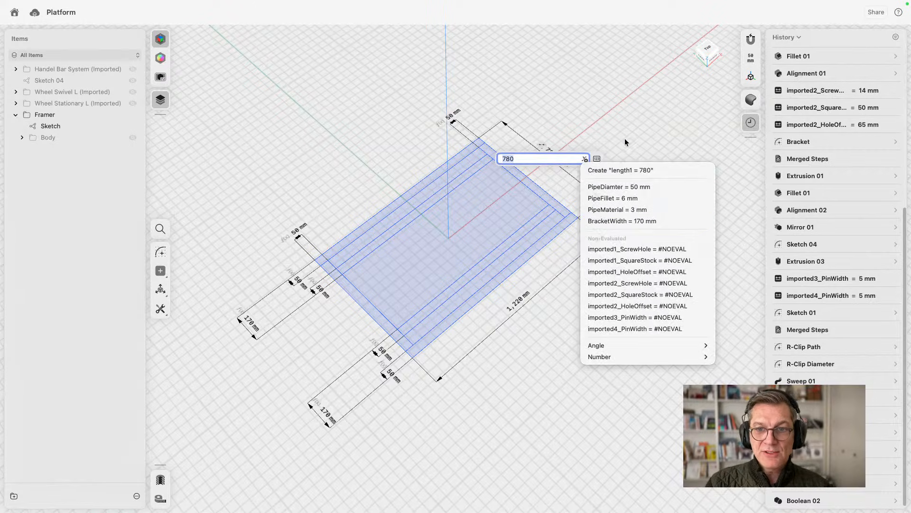
left_click(621, 170)
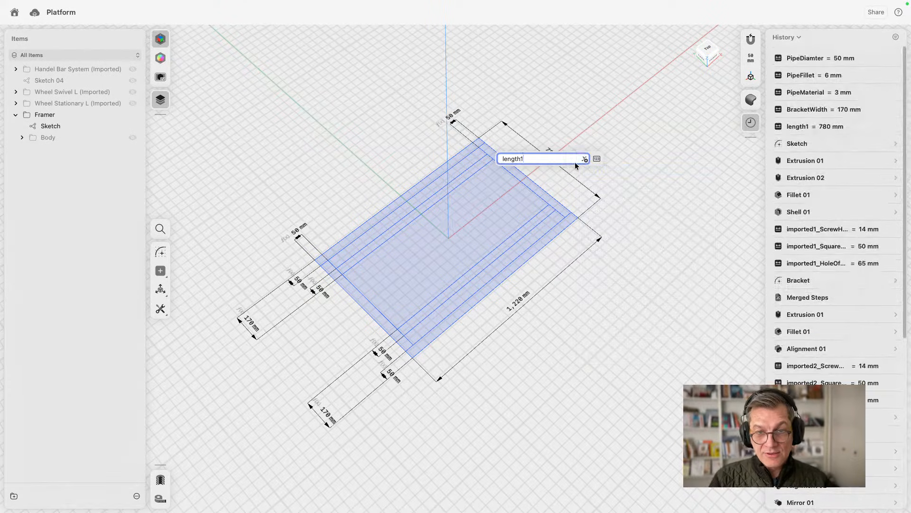
key("BackSpace")
key("BackSpace")
key("BackSpace")
key("BackSpace")
key("BackSpace")
key("BackSpace")
key("BackSpace")
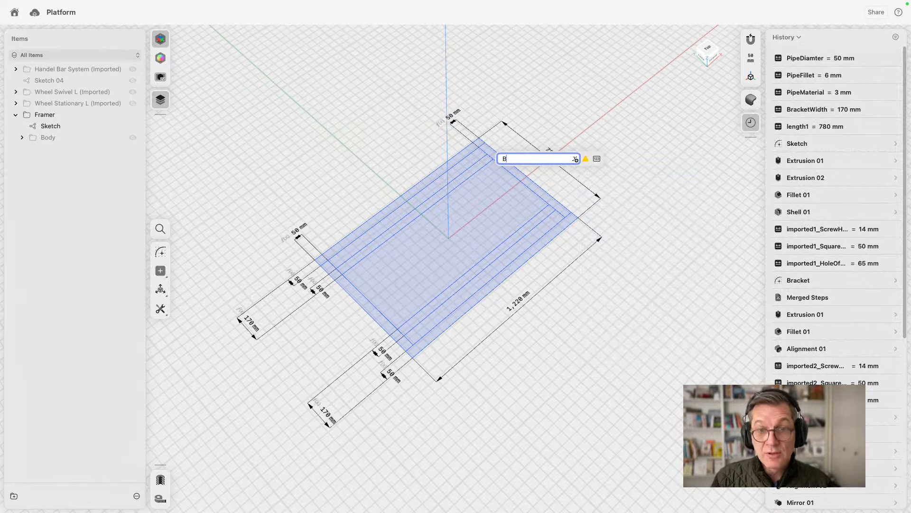
key("Escape")
key("Escape")
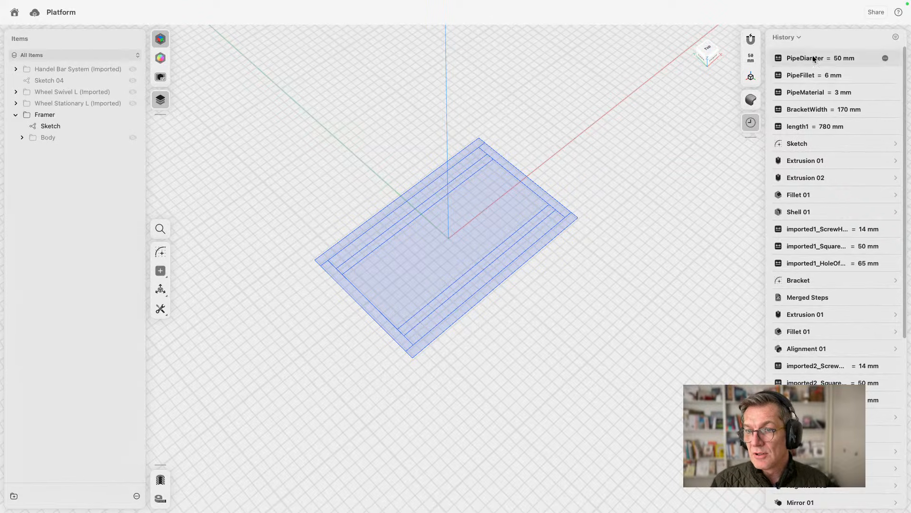
Step: Rename the 780 mm variable as BoxWidth, updating its references
left_click(811, 128)
right_click(811, 126)
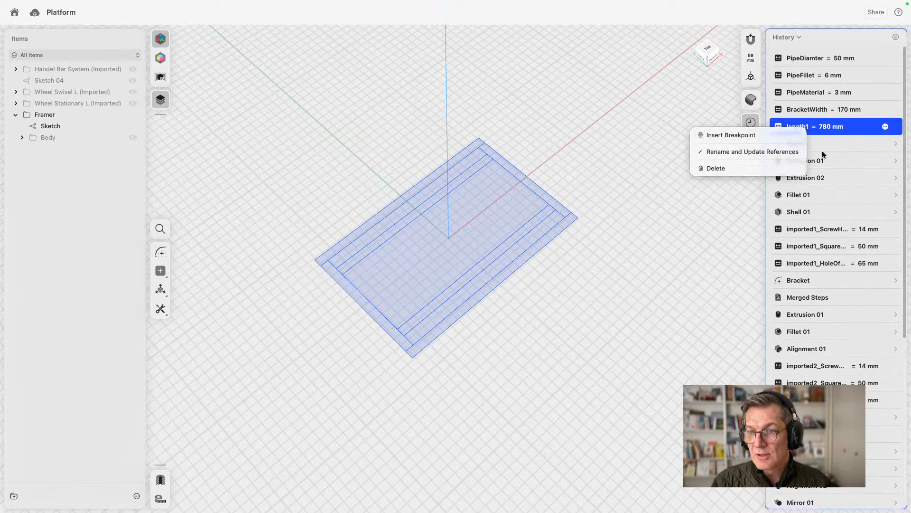
left_click(729, 152)
type("Bo")
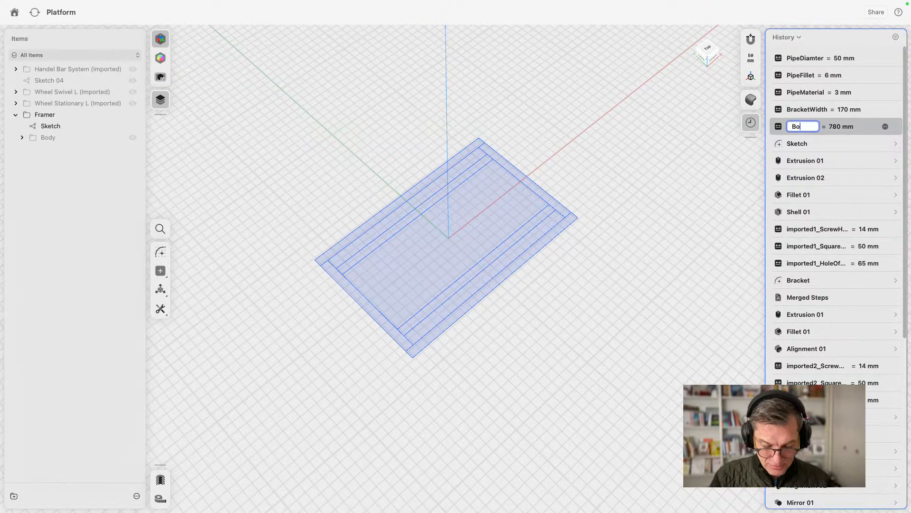
type("xWidth")
key("Return")
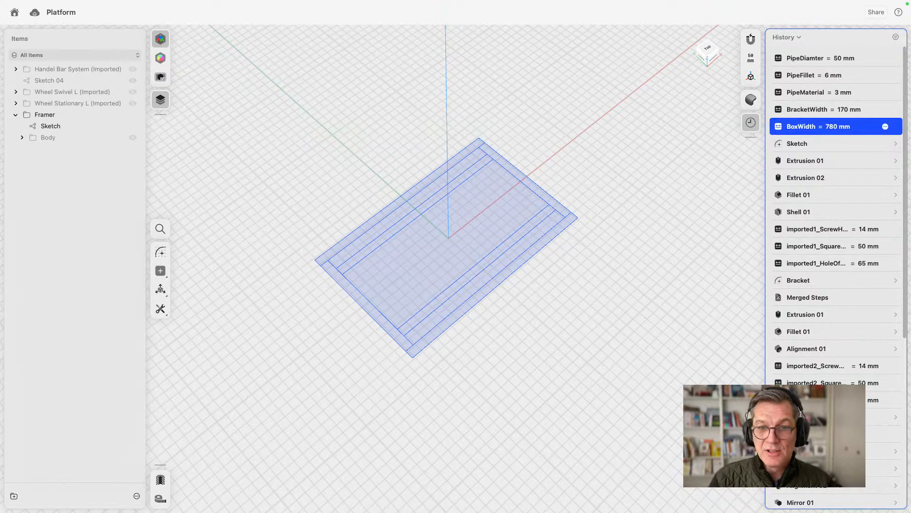
left_click(666, 324)
Step: Create a new 1220 mm length variable from the frame sketch's overall length dimension and apply it
double_click(516, 303)
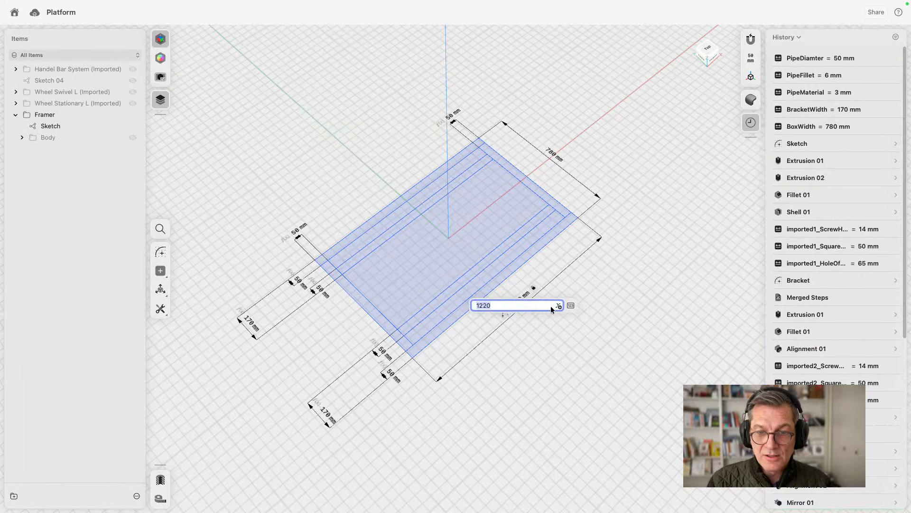
left_click(559, 306)
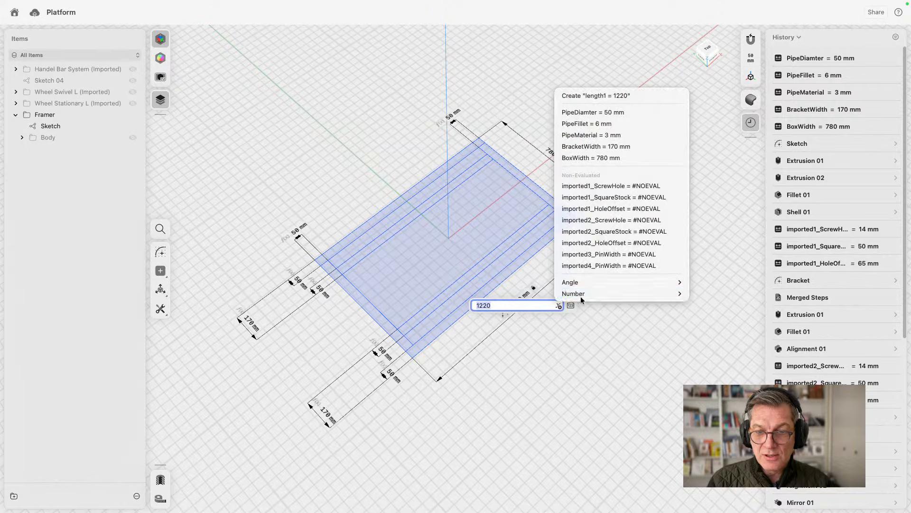
left_click(586, 95)
key("Return")
Step: Rename the 1220 mm variable as BoxLength, updating its references
left_click(806, 148)
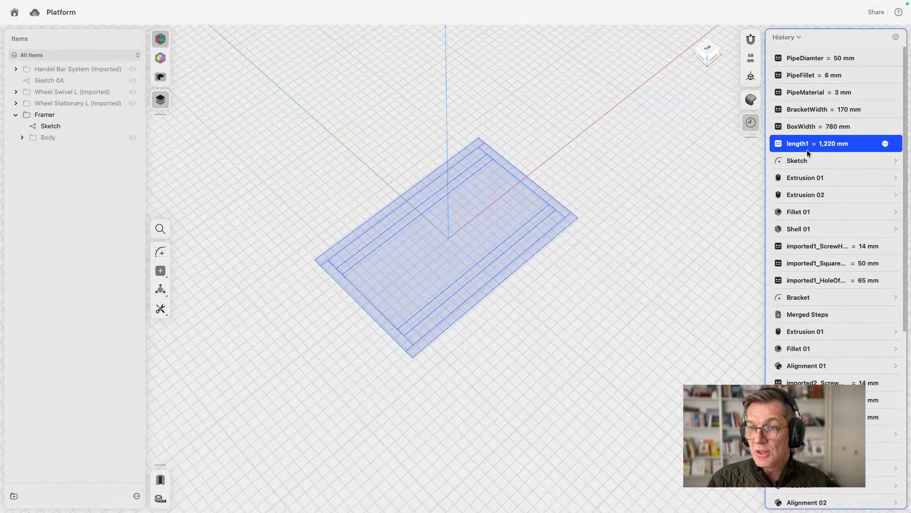
right_click(798, 147)
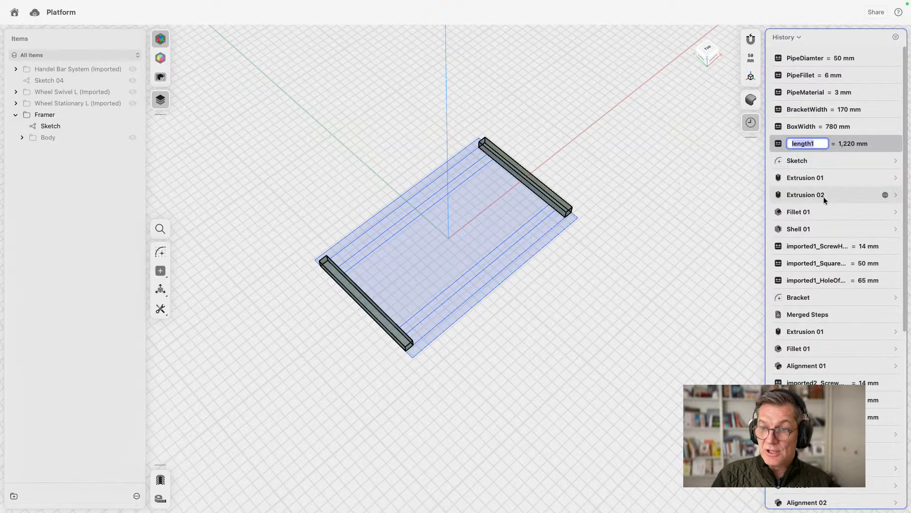
type("BoxL")
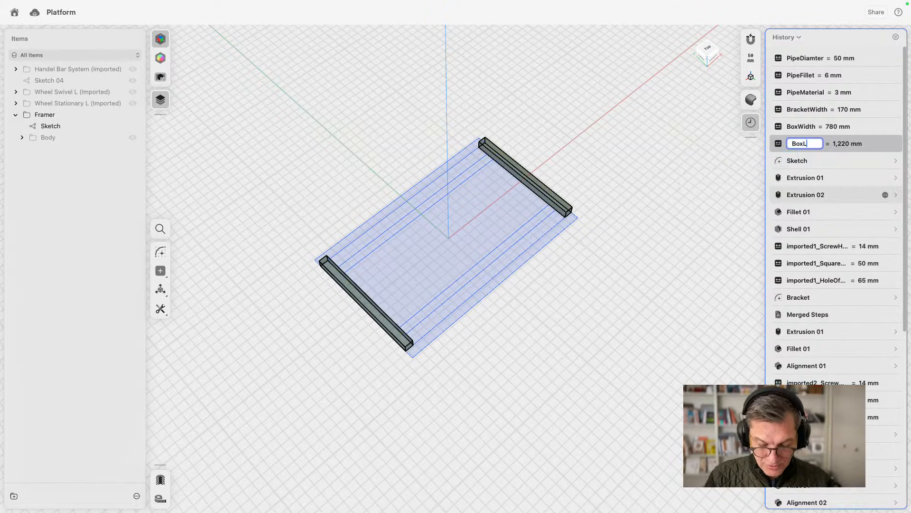
type("ength")
key("Return")
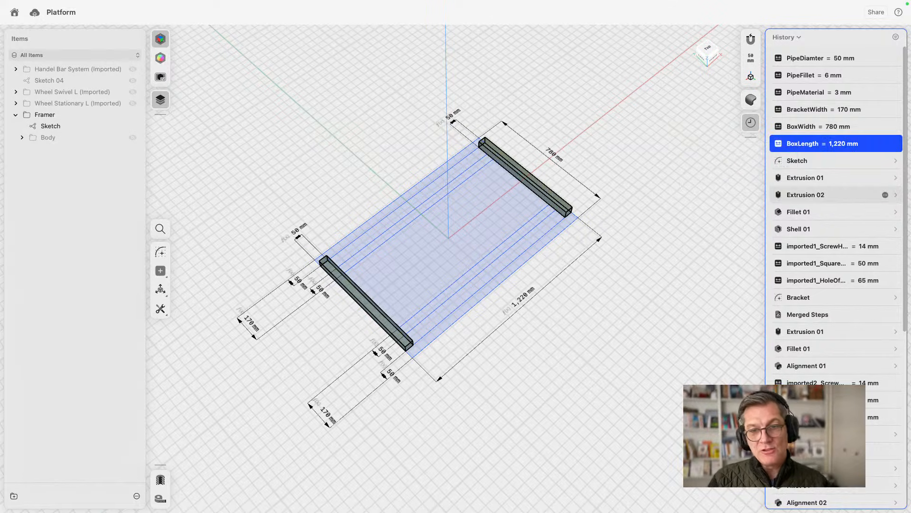
left_click(680, 380)
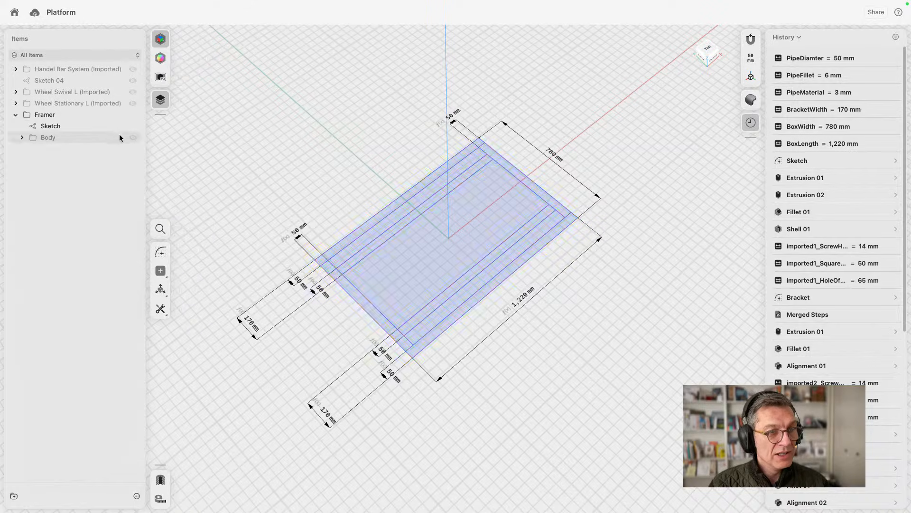
Step: Show the Framer's Body folder again together with the frame sketch
scroll(840, 277, "down", 6)
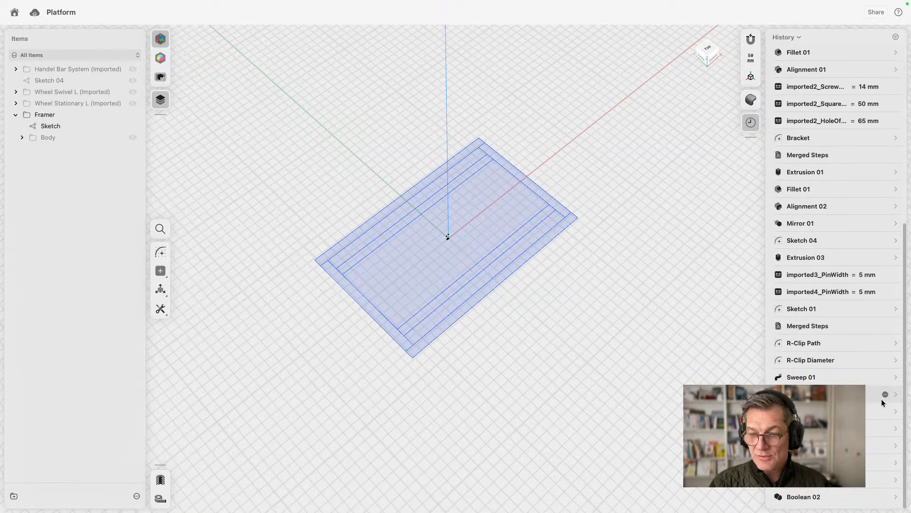
left_click(132, 137)
right_click_drag(319, 189, 332, 172)
scroll(366, 278, "up", 5)
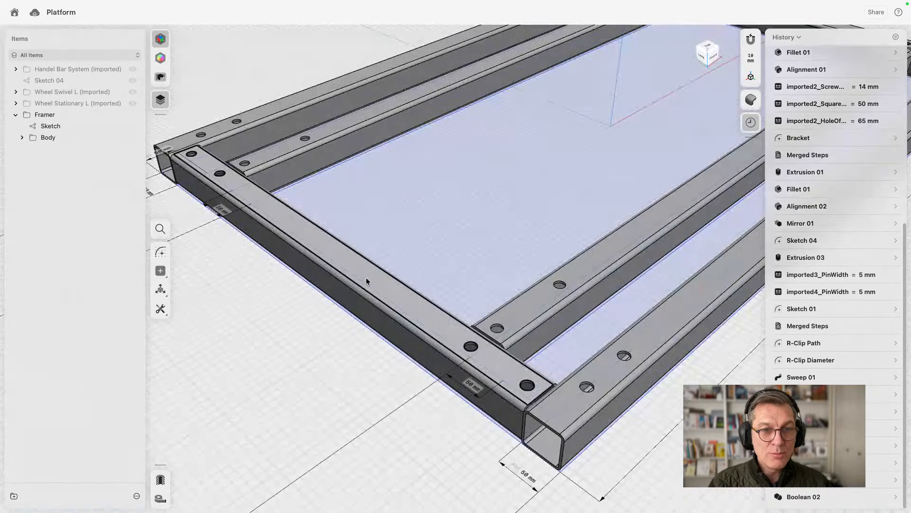
left_click(366, 277)
scroll(302, 332, "down", 3)
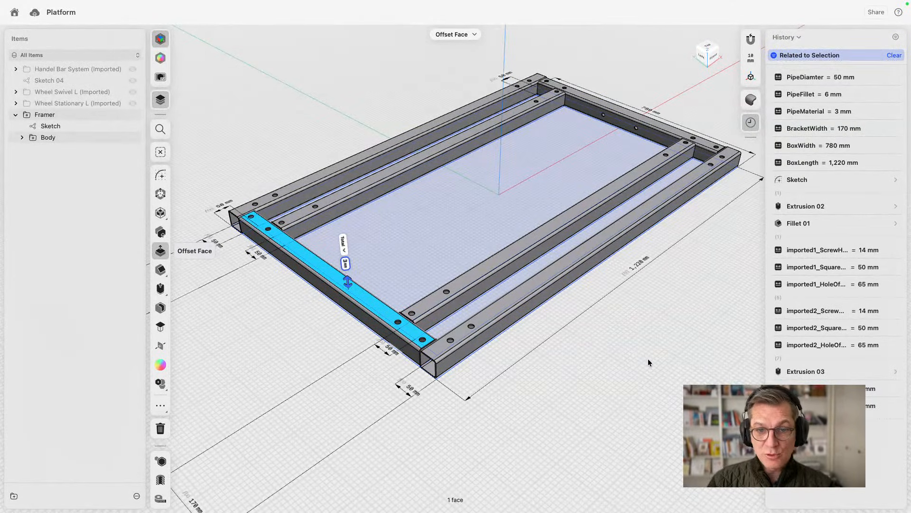
key("Escape")
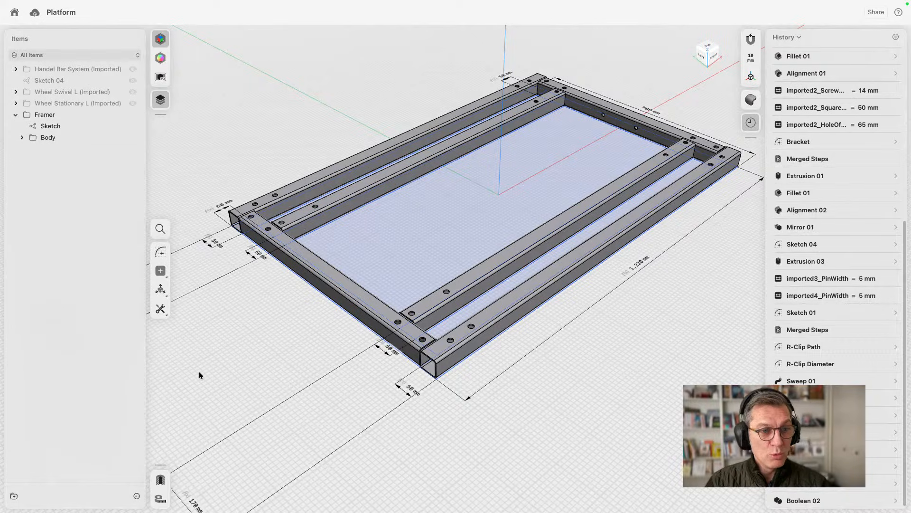
Step: Create a construction plane offset from the XY plane by the PipeDiamter variable
left_click(161, 271)
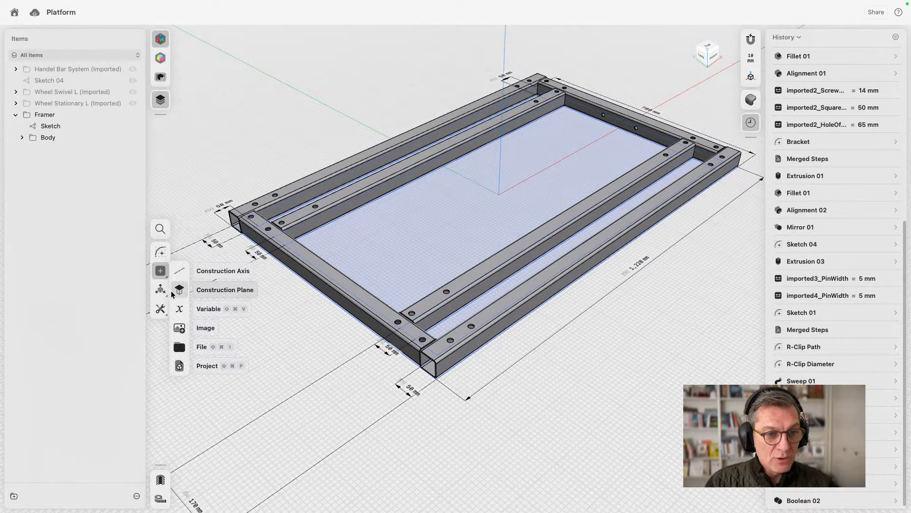
left_click(204, 289)
left_click(501, 212)
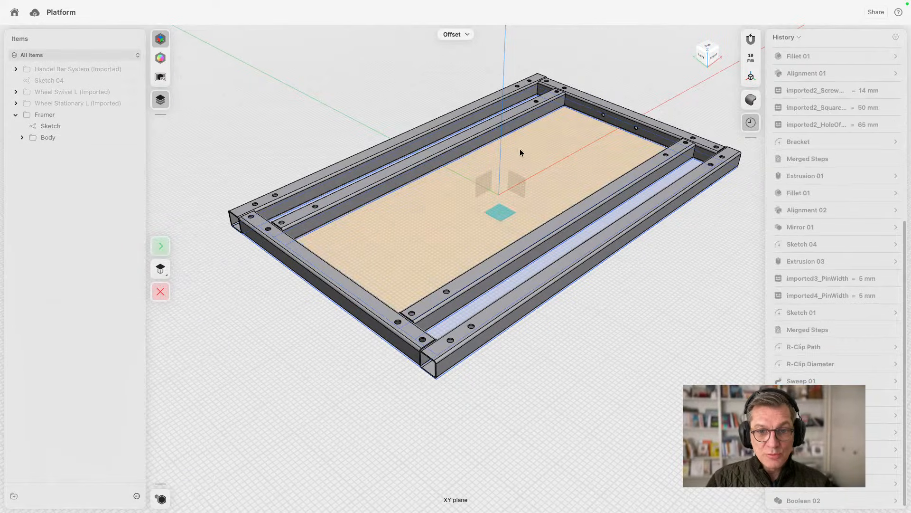
left_click(167, 246)
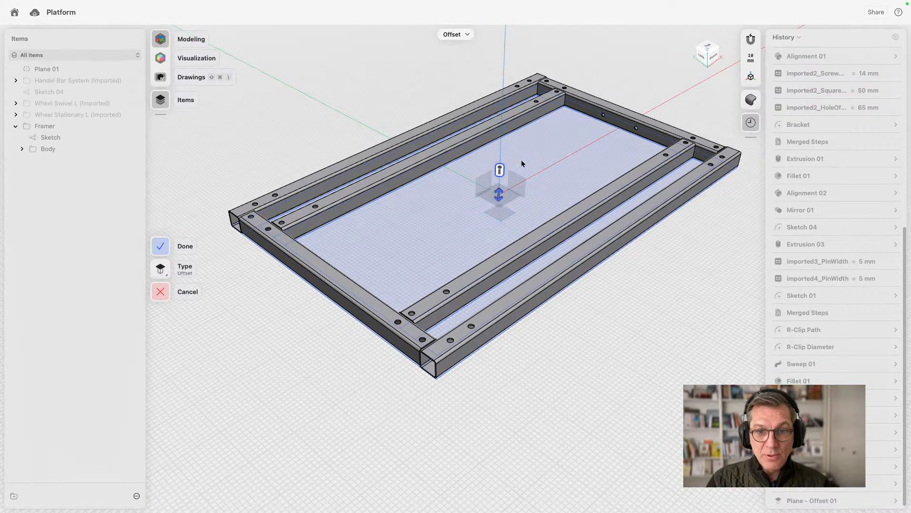
left_click(500, 170)
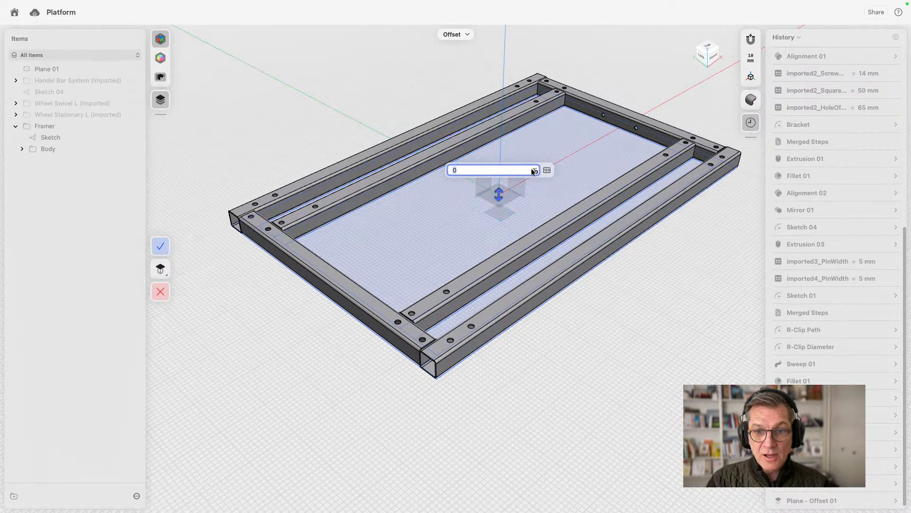
left_click(534, 170)
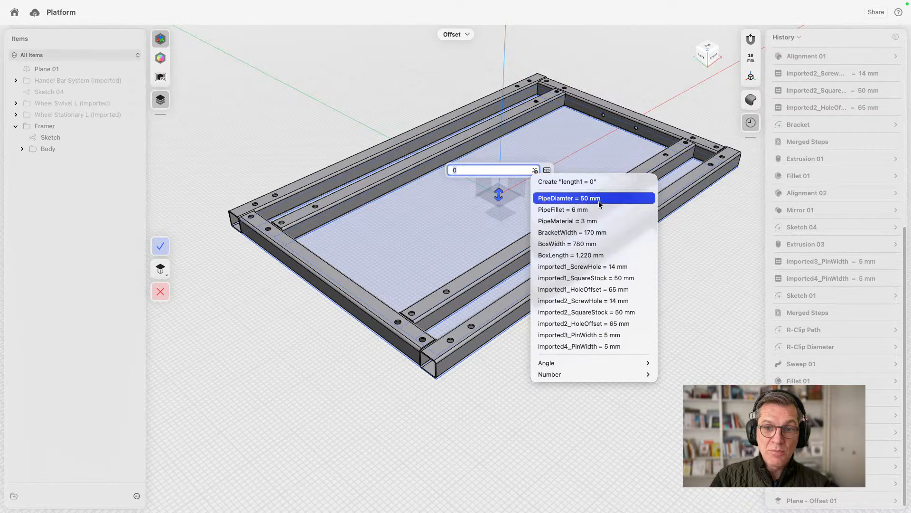
left_click(580, 199)
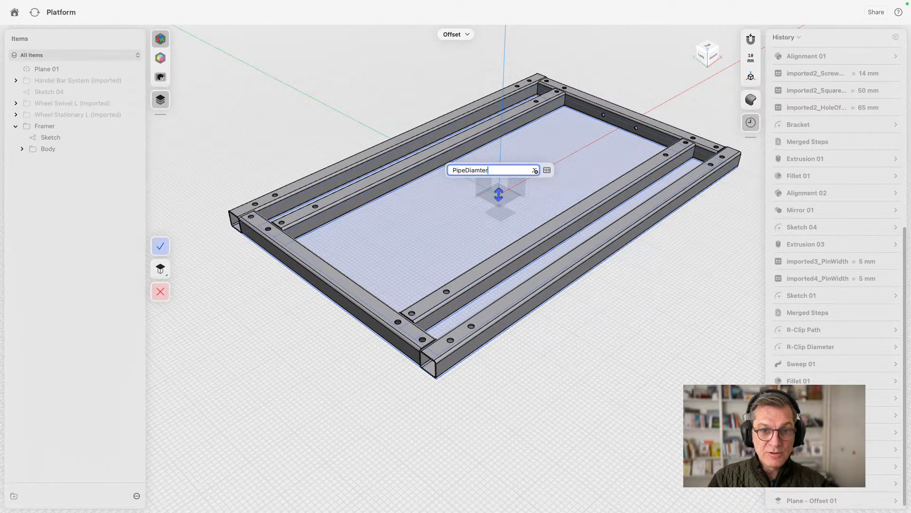
key("Return")
left_click(160, 246)
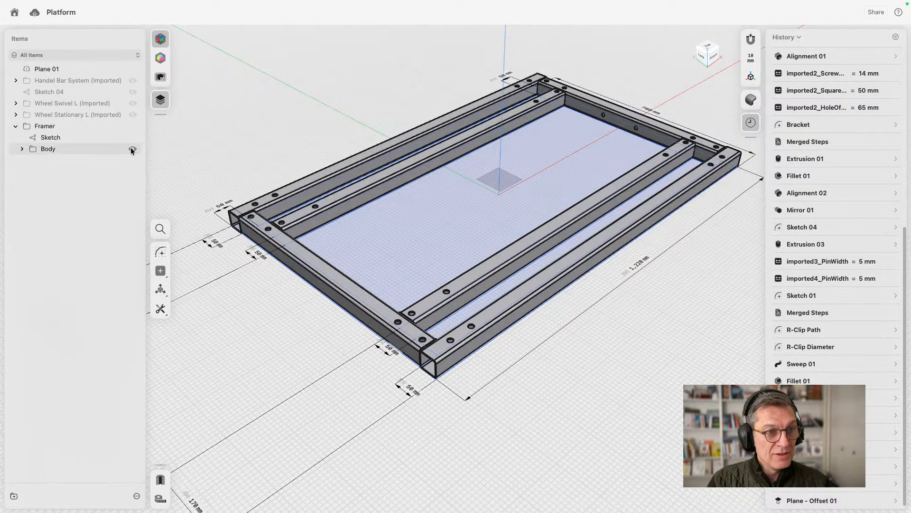
Step: Hide the Framer's Body folder and sketch a center rectangle about 300 by 220 mm from the origin on the new offset plane
left_click(133, 149)
left_click(494, 180)
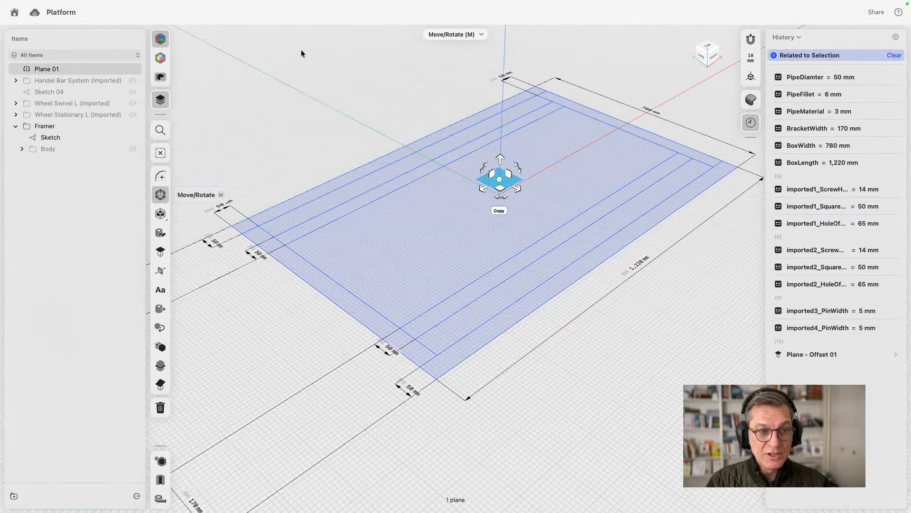
left_click(161, 176)
left_click(160, 232)
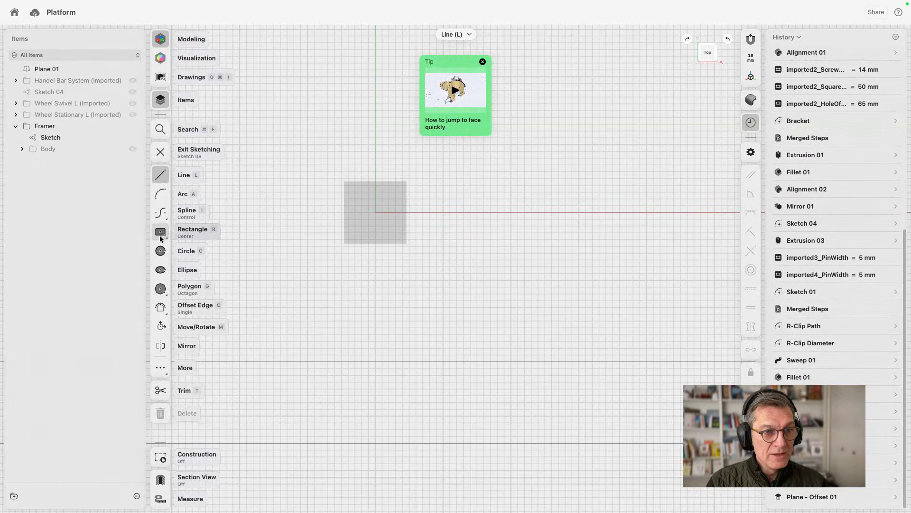
left_click(375, 212)
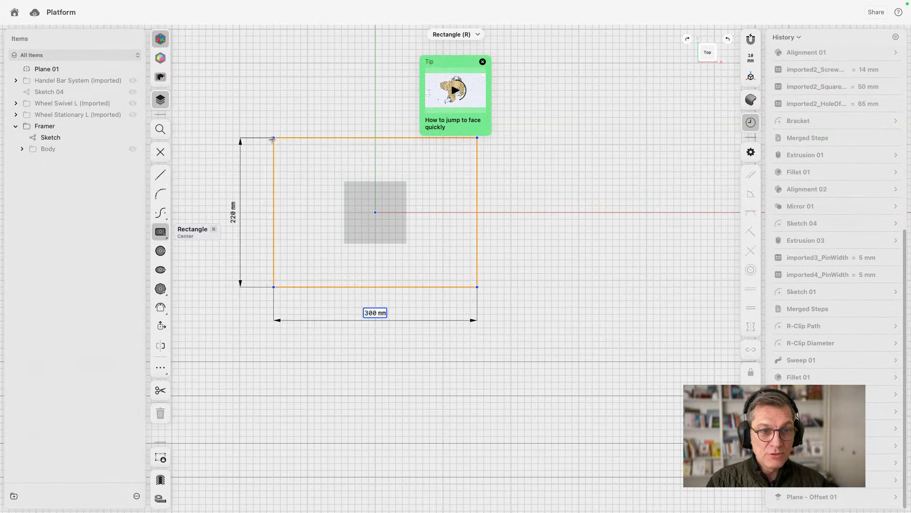
left_click(274, 138)
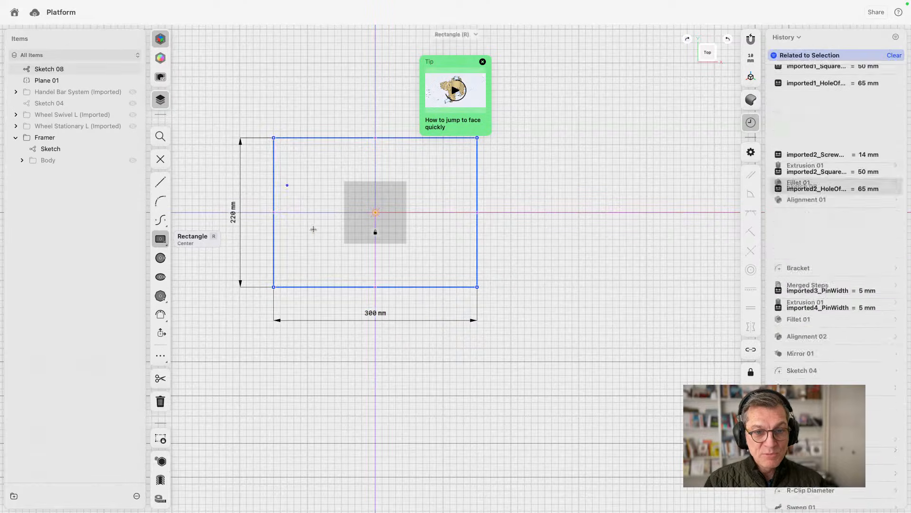
Step: Drop the Rectangle tool and set the rectangle's horizontal dimension to the BoxLength variable
right_click(410, 311)
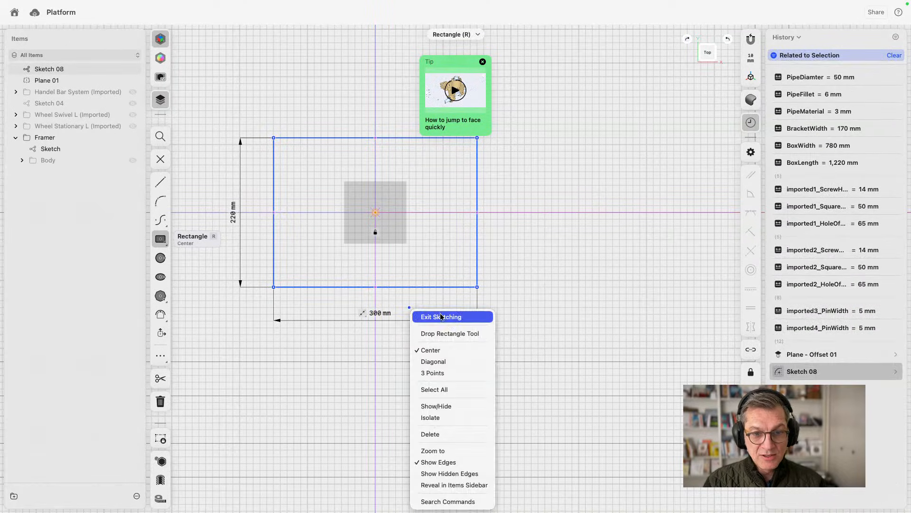
left_click(437, 334)
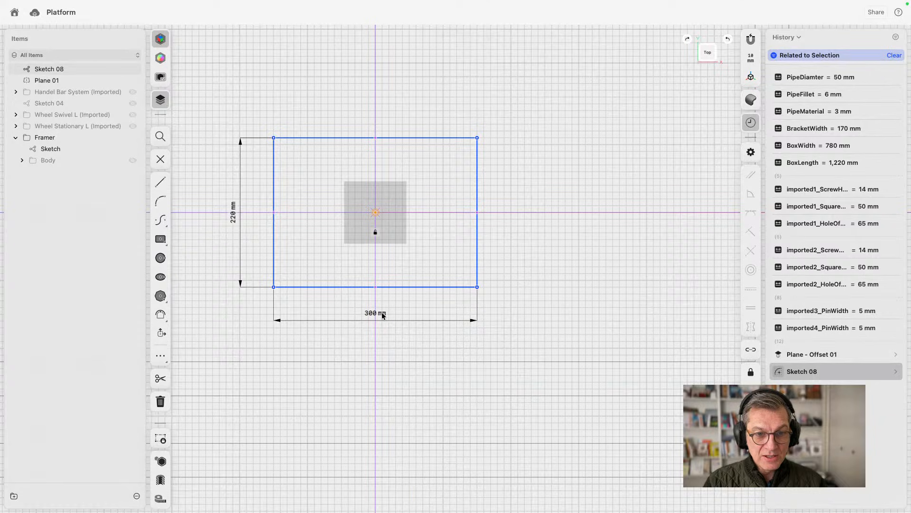
left_click(379, 313)
left_click(410, 320)
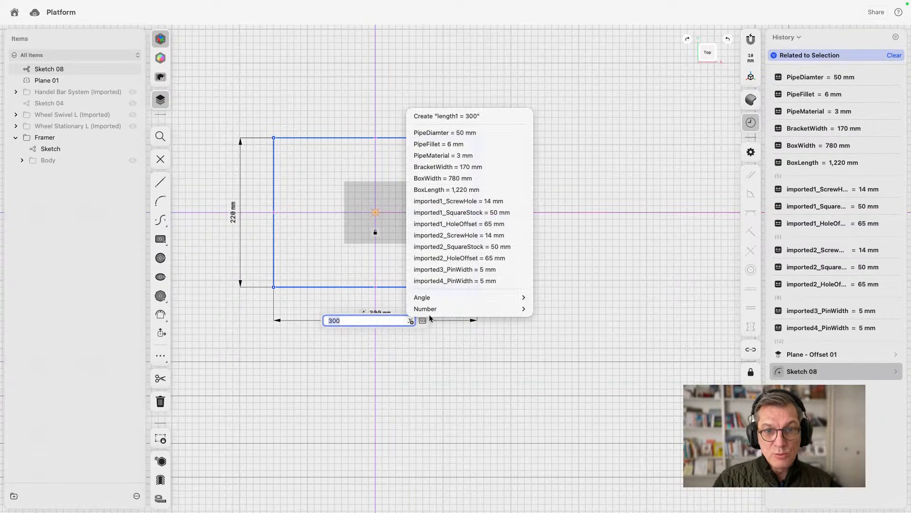
left_click(481, 190)
key("Return")
scroll(410, 254, "down", 8)
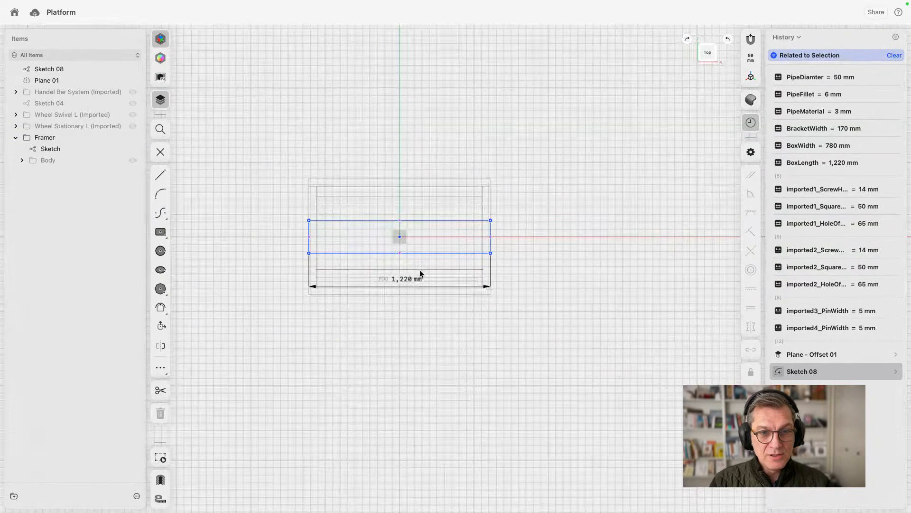
Step: Set the rectangle's vertical dimension to the BoxWidth variable and exit the sketch
scroll(299, 260, "up", 5)
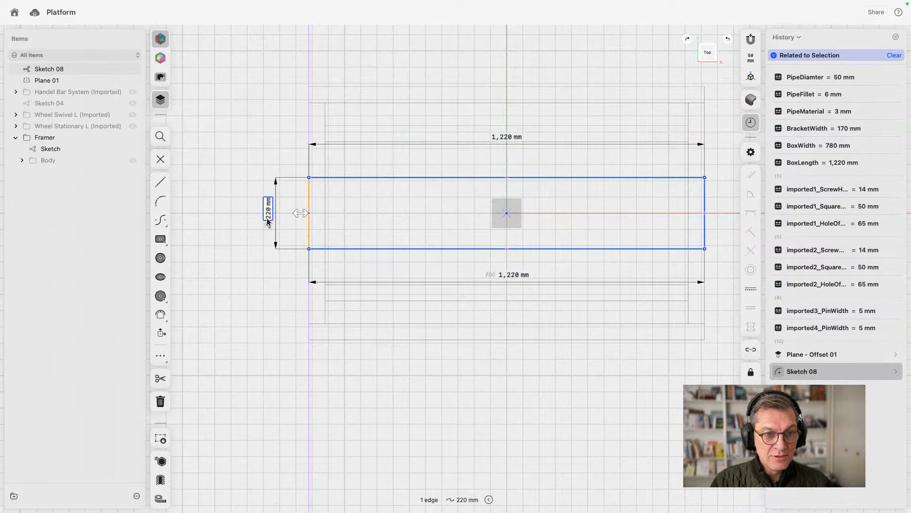
left_click(268, 216)
left_click(311, 214)
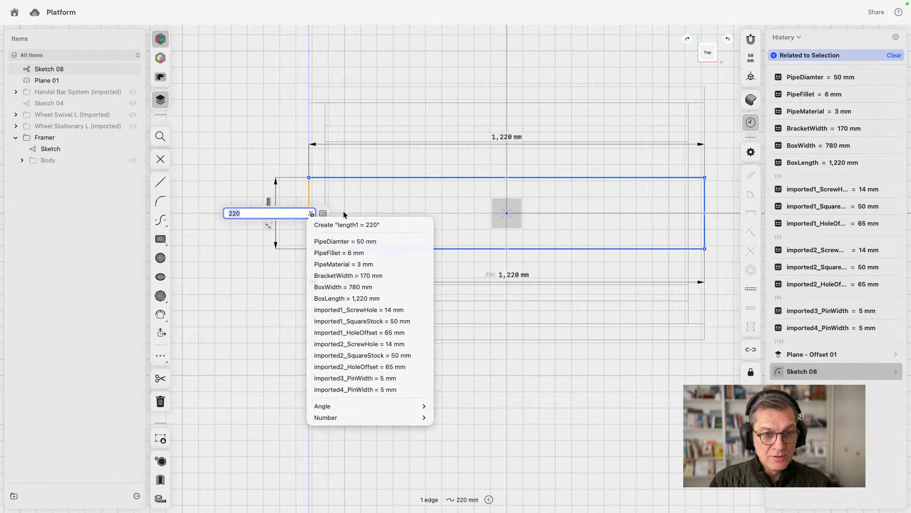
left_click(366, 293)
key("Return")
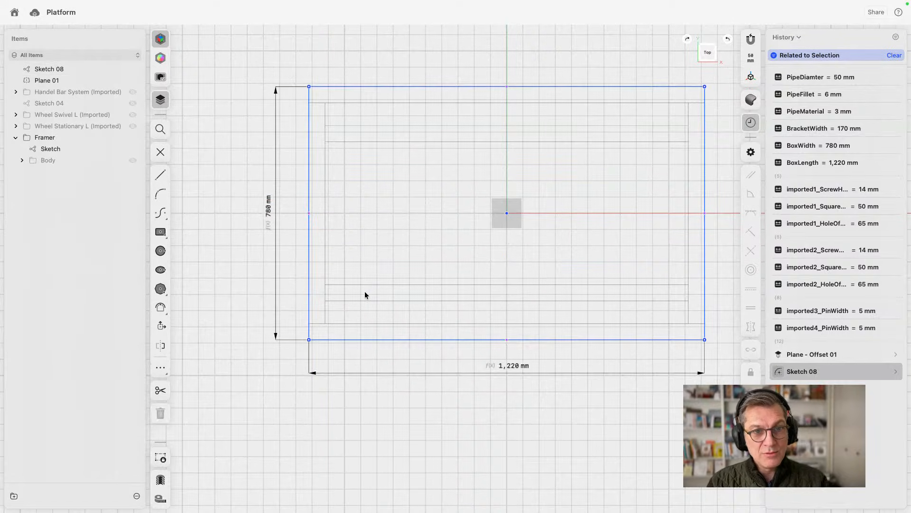
scroll(309, 306, "down", 3)
mouse_move(307, 365)
right_mouse_down()
mouse_move(354, 315)
mouse_move(358, 287)
mouse_move(354, 340)
mouse_move(378, 196)
mouse_move(352, 260)
mouse_move(347, 315)
mouse_move(454, 354)
right_mouse_up()
key("Escape")
scroll(249, 127, "down", 3)
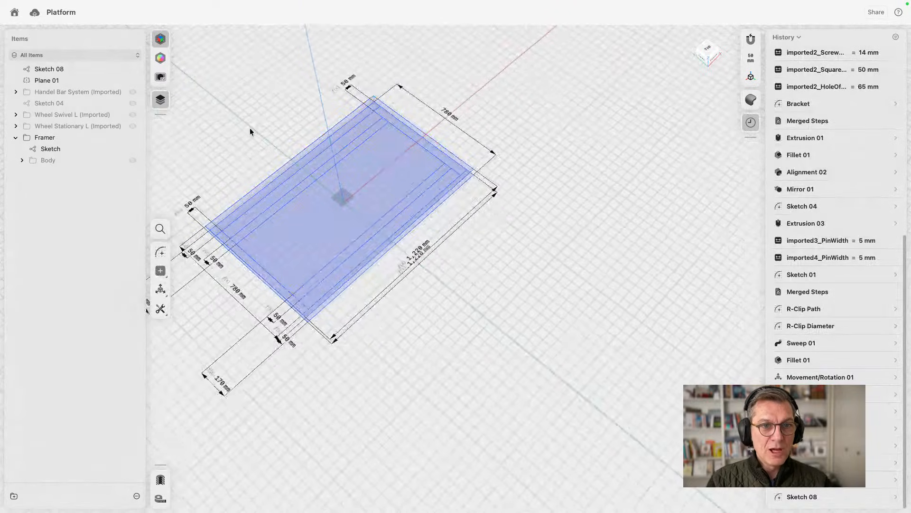
Step: Extrude the box rectangle 100 mm upward as a solid body
left_click(352, 161)
right_click_drag(352, 160, 352, 138)
scroll(352, 139, "down", 3)
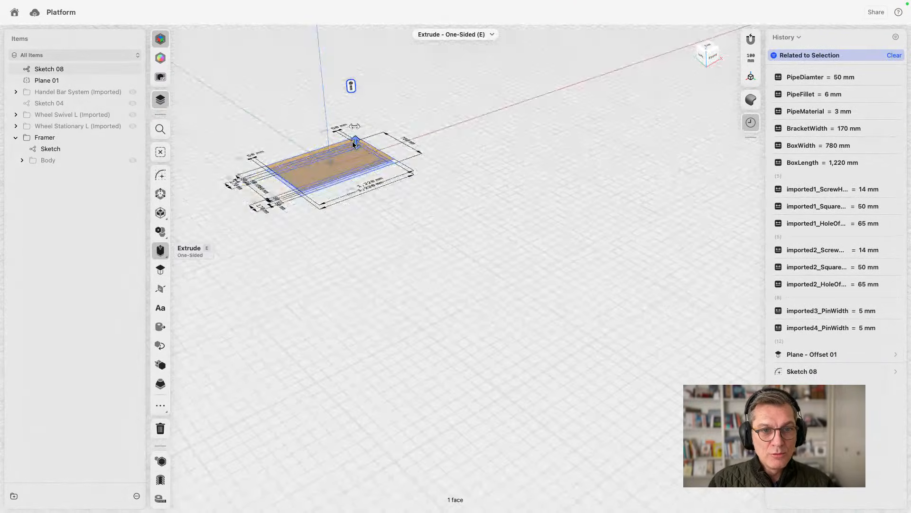
scroll(352, 139, "up", 5)
mouse_move(359, 149)
left_mouse_down()
mouse_move(357, 129)
mouse_move(368, 142)
left_mouse_up()
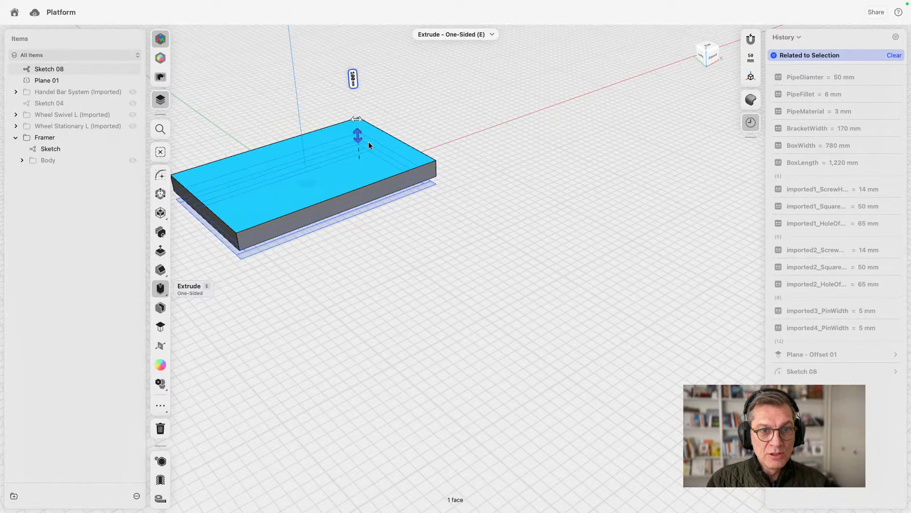
left_click(494, 145)
Step: Fillet the box's four vertical corner edges and four bottom edges together with a small radius
scroll(451, 171, "up", 10)
left_click(437, 159)
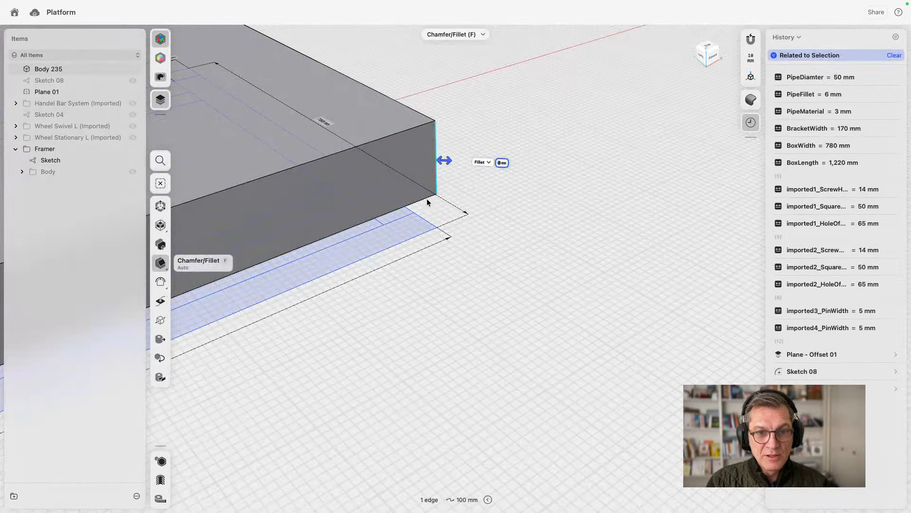
left_click(426, 198)
right_click_drag(499, 184, 492, 178)
left_click(523, 190)
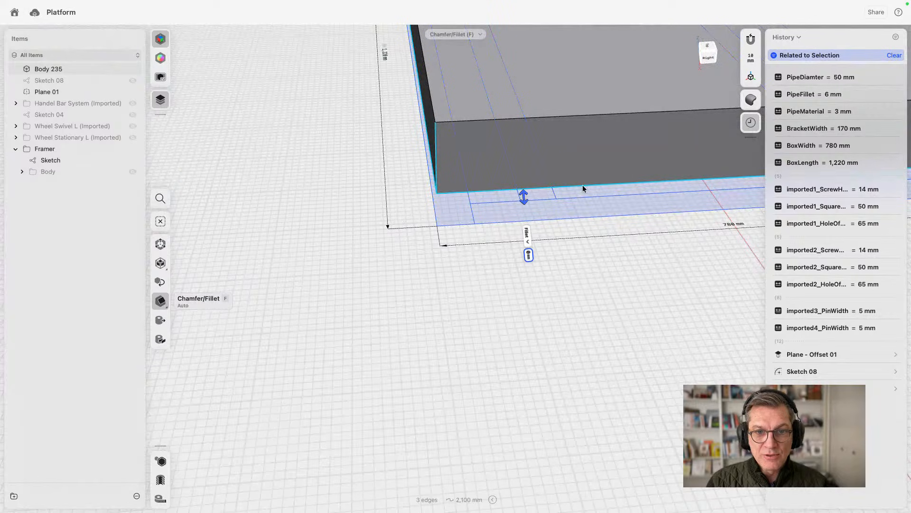
right_click_drag(583, 185, 444, 137)
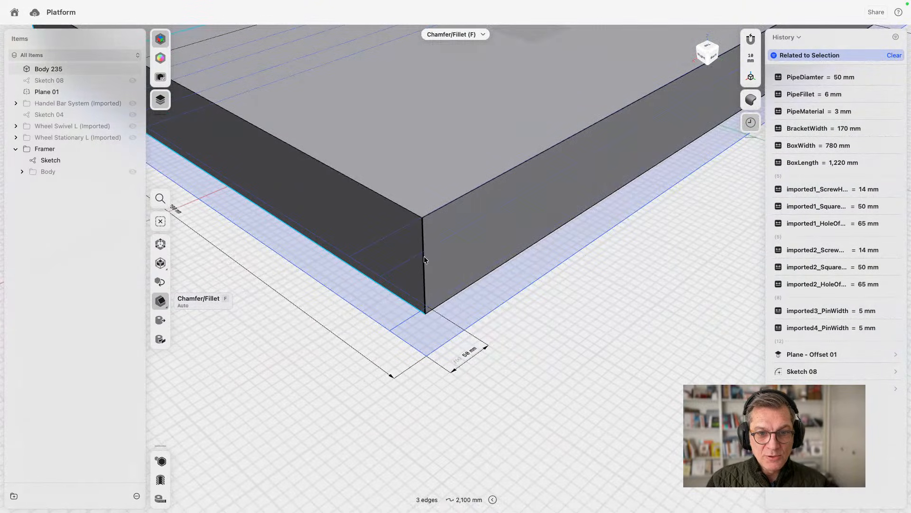
left_click(424, 259)
left_click(456, 292)
scroll(456, 293, "down", 8)
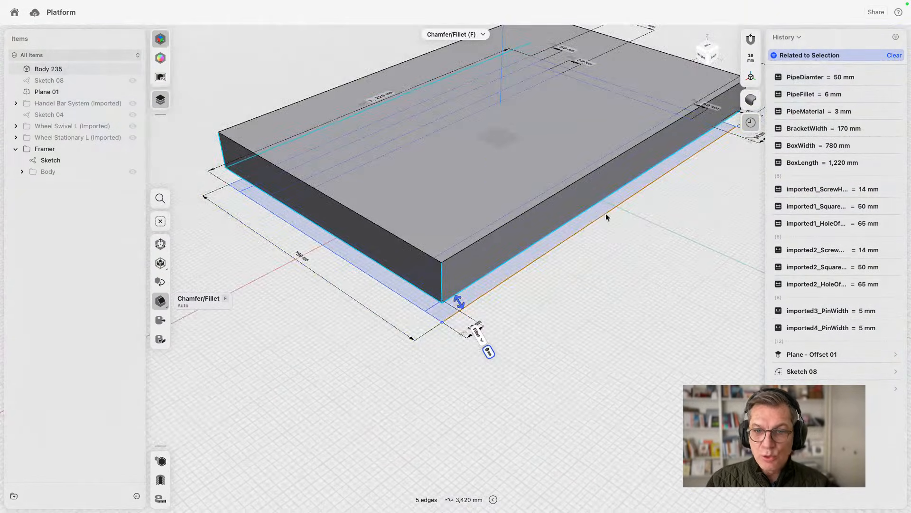
right_click_drag(558, 214, 542, 199)
middle_click_drag(543, 199, 476, 249)
scroll(491, 252, "up", 6)
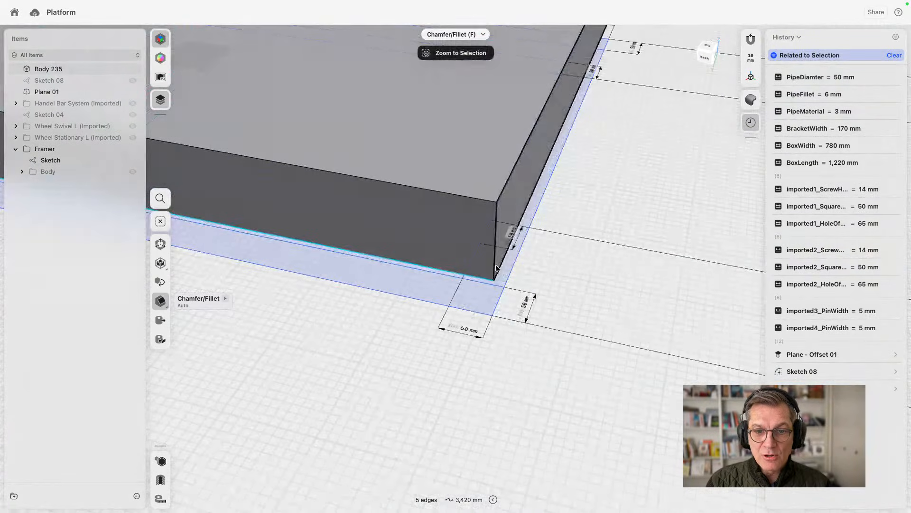
left_click(496, 266)
left_click(505, 256)
right_click_drag(597, 265, 414, 273)
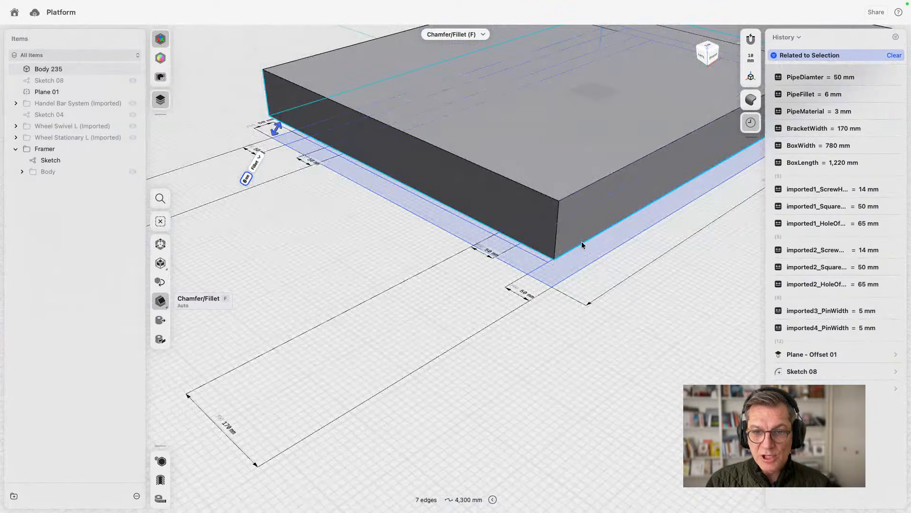
left_click(554, 239)
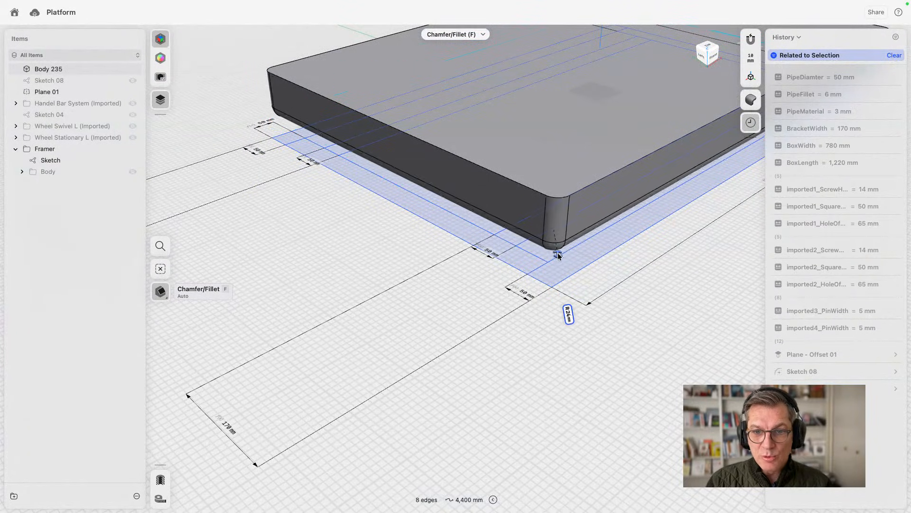
left_click_drag(559, 254, 559, 249)
Step: Shell the box open at its top face, using the PipeMaterial variable as the wall thickness
left_click(580, 184)
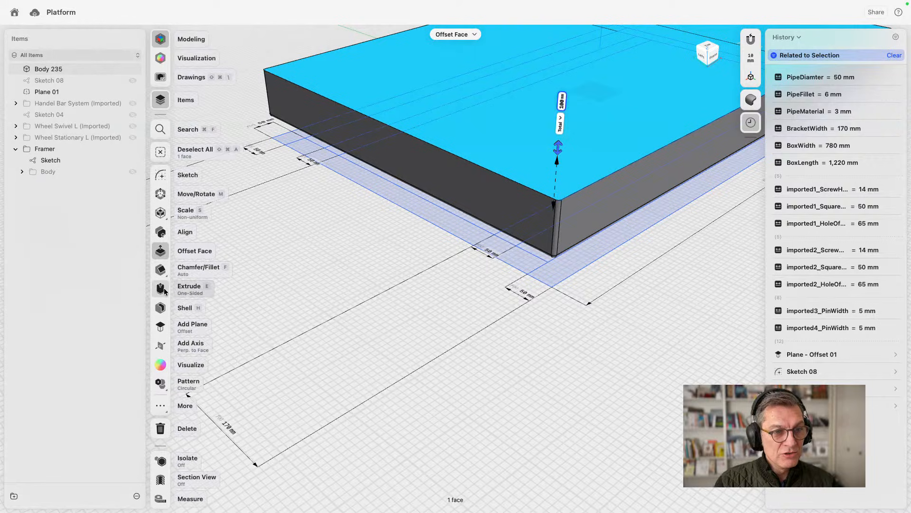
left_click(160, 307)
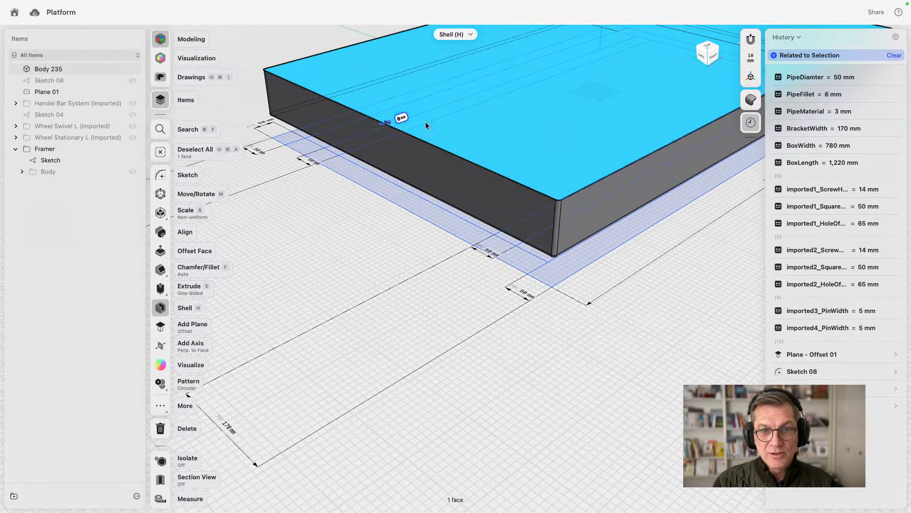
left_click(401, 118)
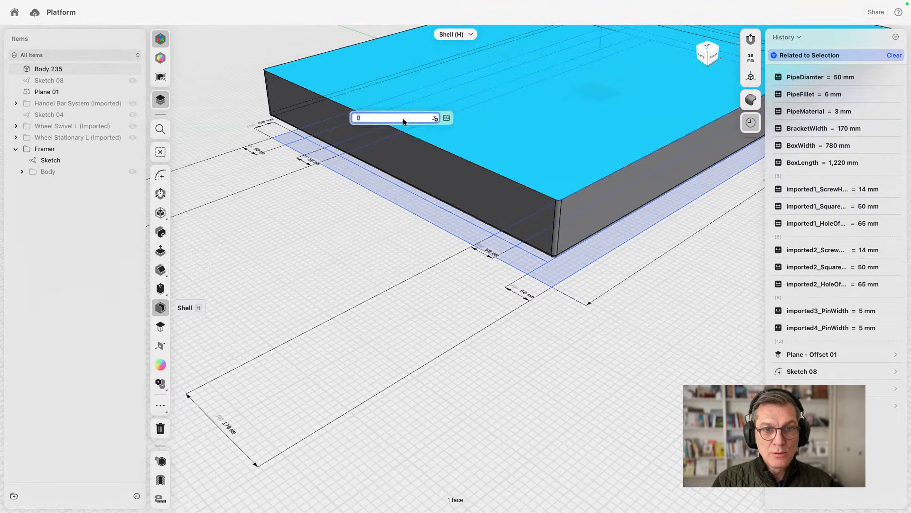
left_click(448, 118)
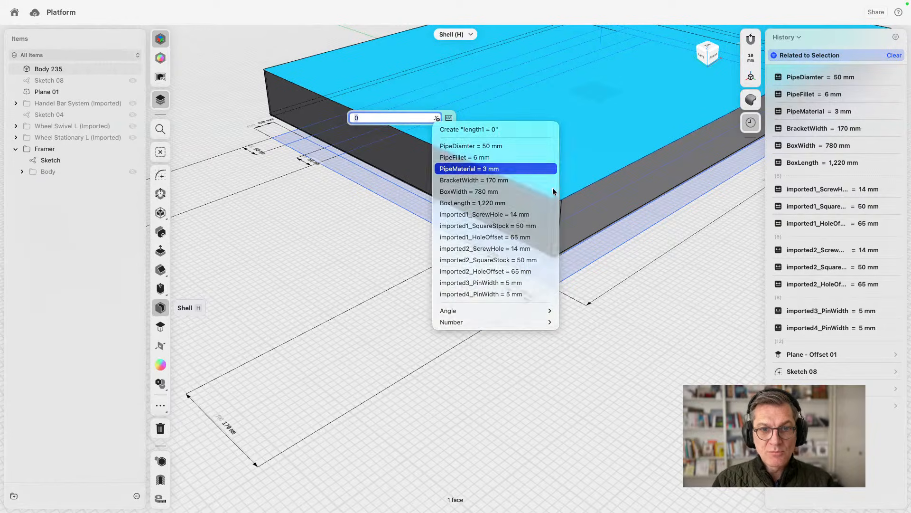
left_click(520, 169)
key("Return")
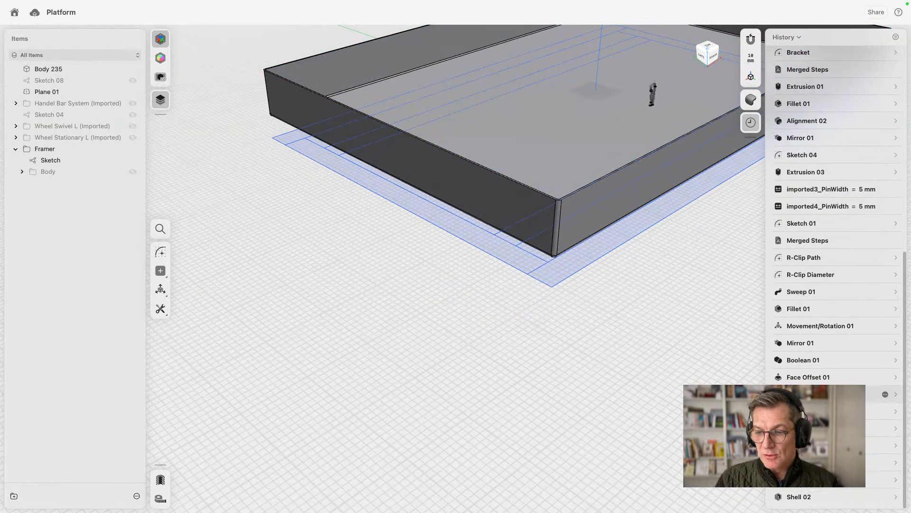
Step: Link the radius of the box's Fillet 02 to the PipeFillet variable
left_click(897, 481)
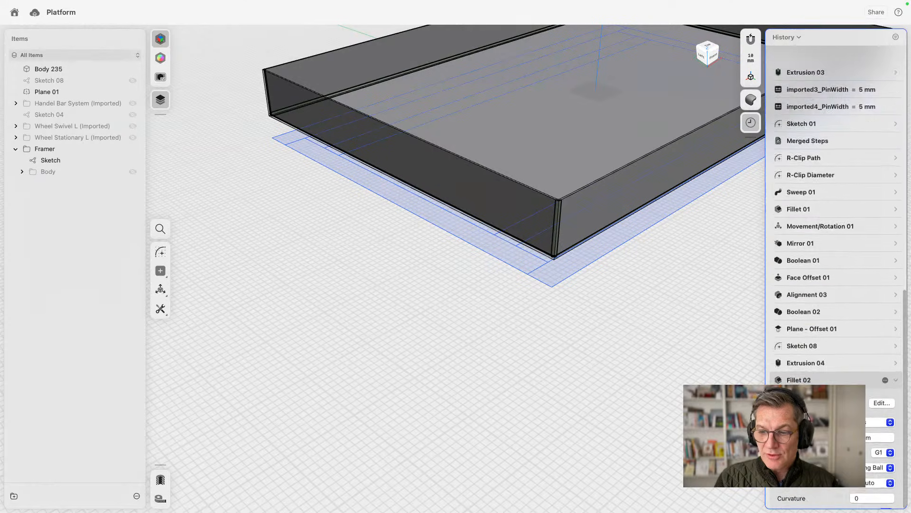
left_click(891, 388)
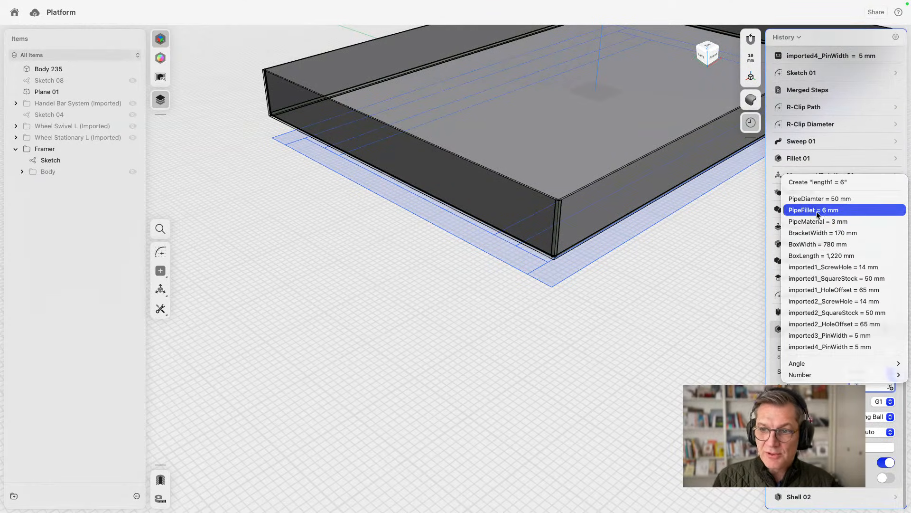
left_click(835, 212)
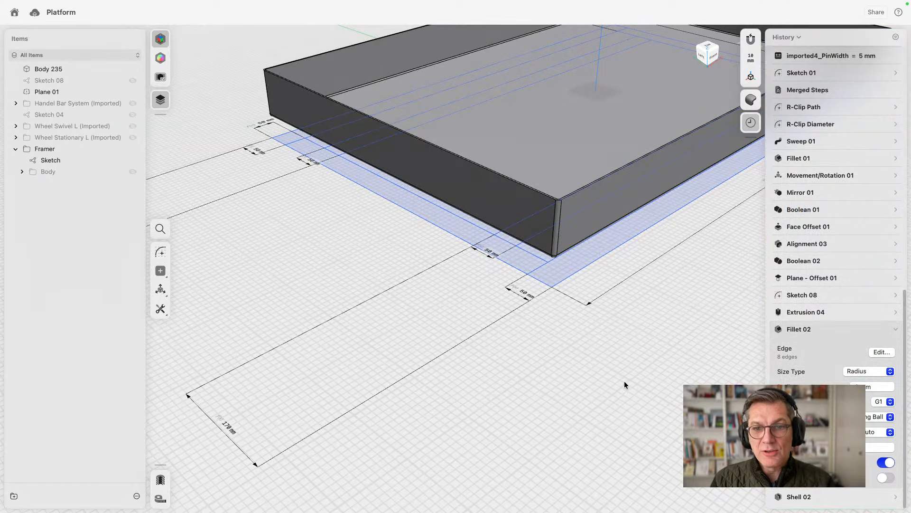
Step: Show the Framer body, the stationary and swivel wheels and the handlebar system around the box
right_click_drag(501, 303, 476, 313)
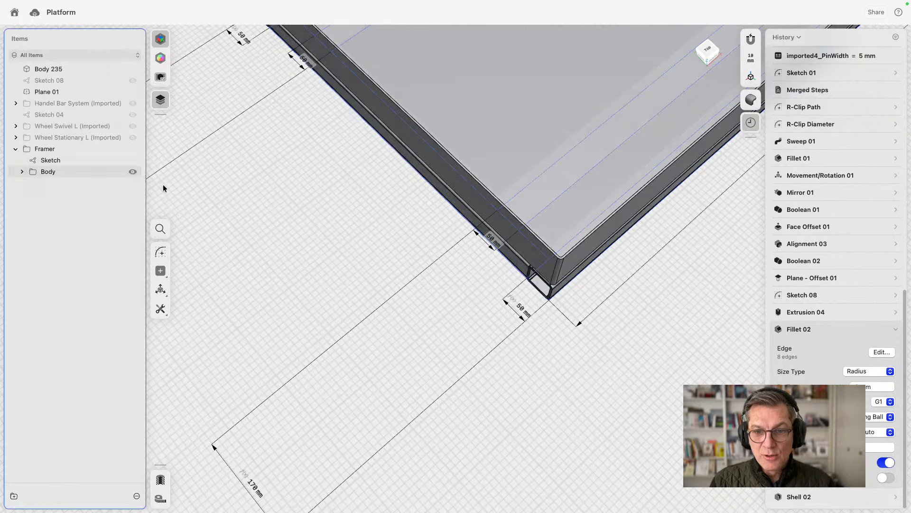
right_click_drag(434, 315, 466, 309)
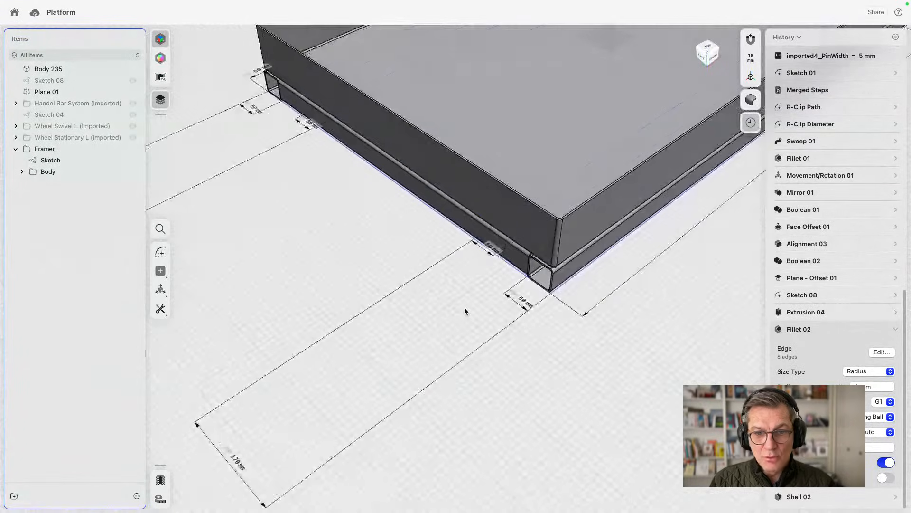
left_click(133, 138)
left_click(133, 126)
left_click(133, 103)
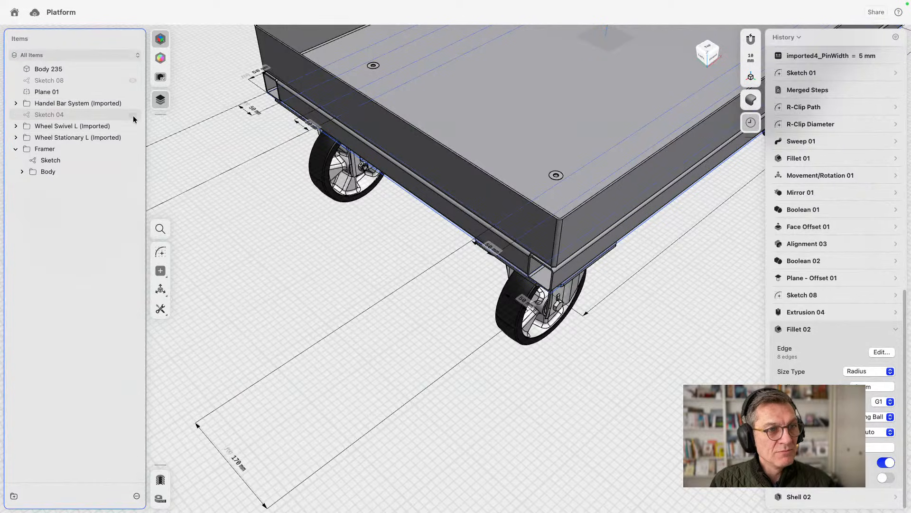
scroll(391, 287, "down", 5)
mouse_move(592, 293)
right_mouse_down()
mouse_move(605, 228)
mouse_move(579, 316)
mouse_move(584, 301)
right_mouse_up()
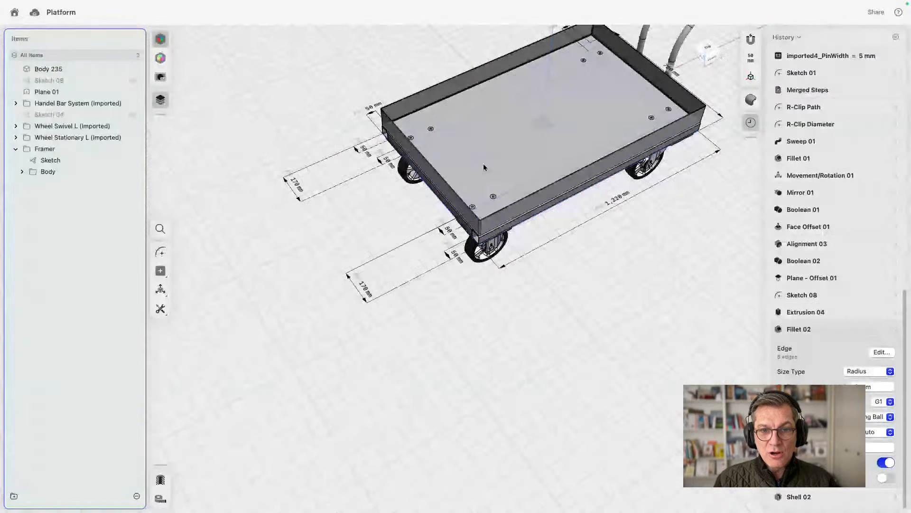
middle_click_drag(487, 164, 429, 303)
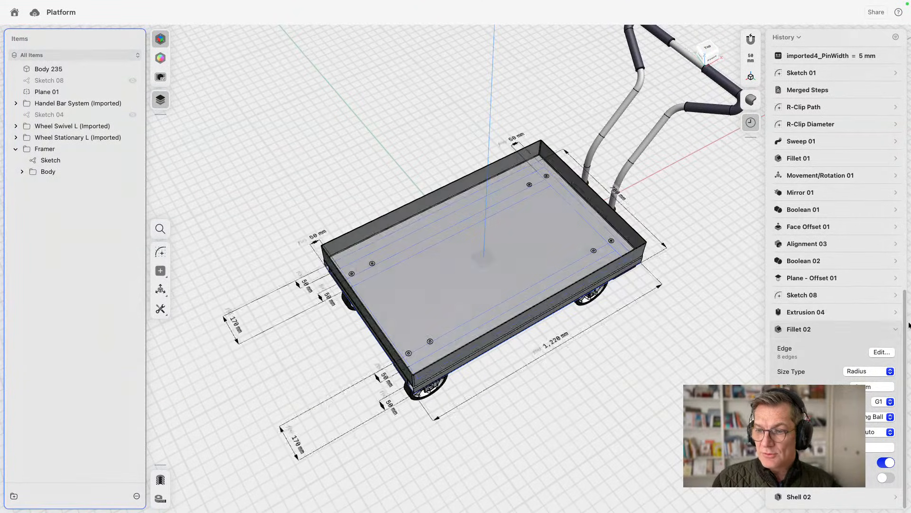
Step: Collapse the Fillet 02 settings and select the screw-hole cut, Extrusion 03, in the history
left_click(897, 331)
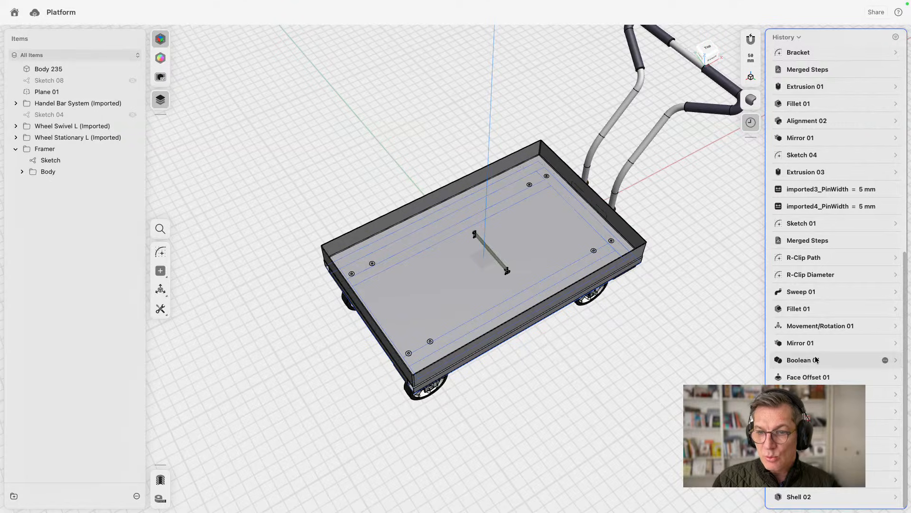
left_click(795, 173)
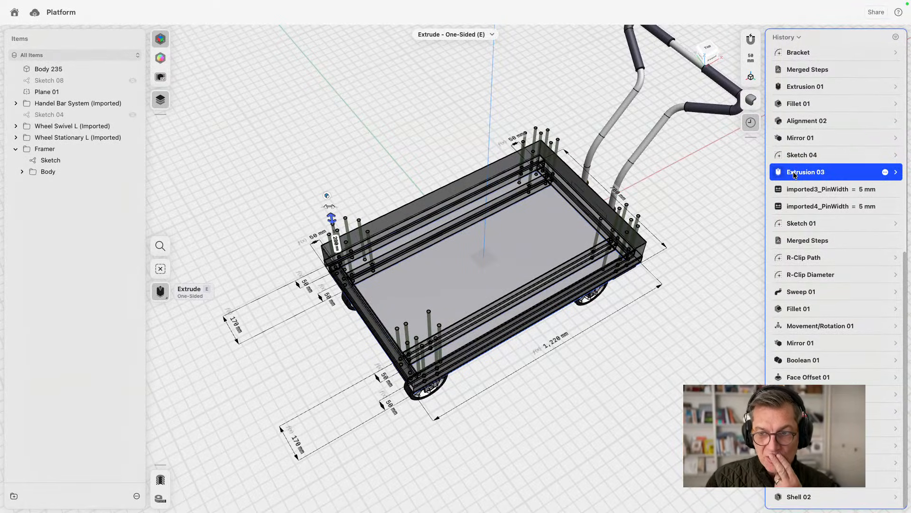
left_click_drag(807, 189, 817, 438)
left_click_drag(842, 507, 841, 505)
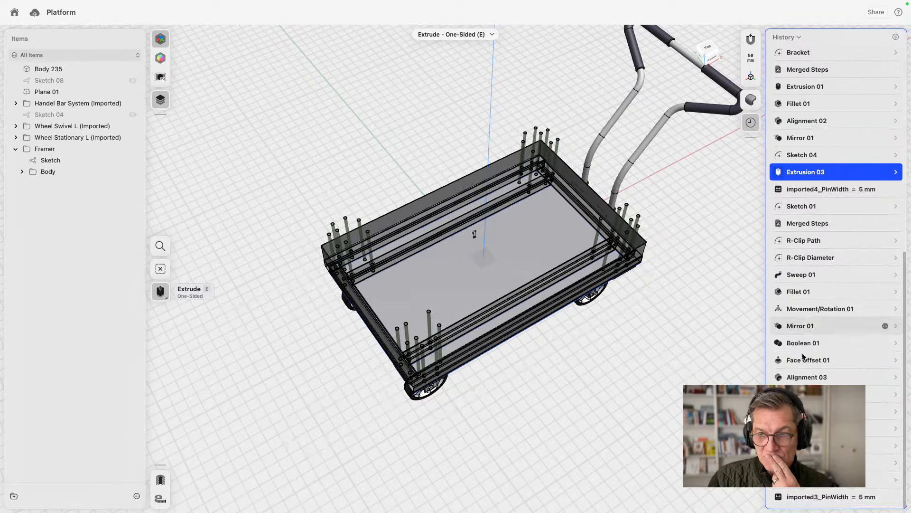
key("super+z")
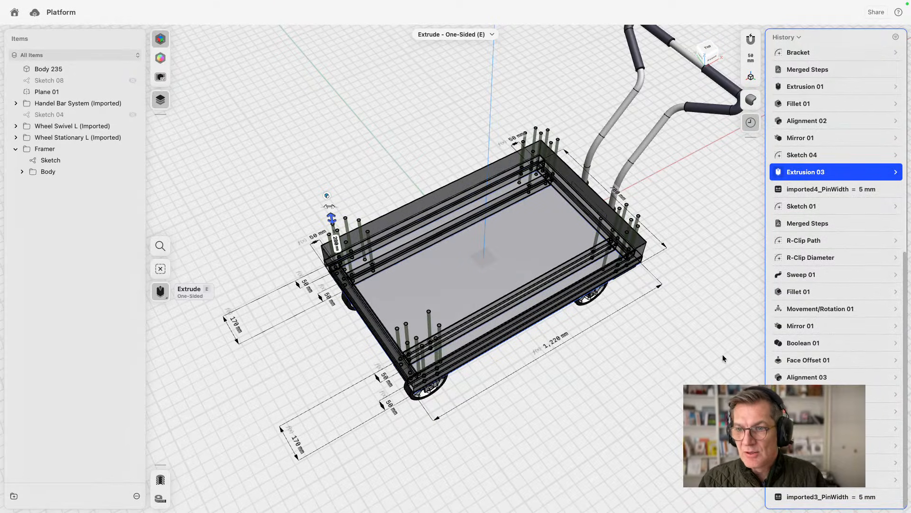
Step: Move Extrusion 03 to the end of the history, after Shell 02
mouse_move(817, 190)
left_mouse_down()
mouse_move(841, 494)
mouse_move(831, 252)
mouse_move(814, 176)
mouse_move(822, 502)
left_mouse_up()
left_click(805, 157)
left_click(802, 175)
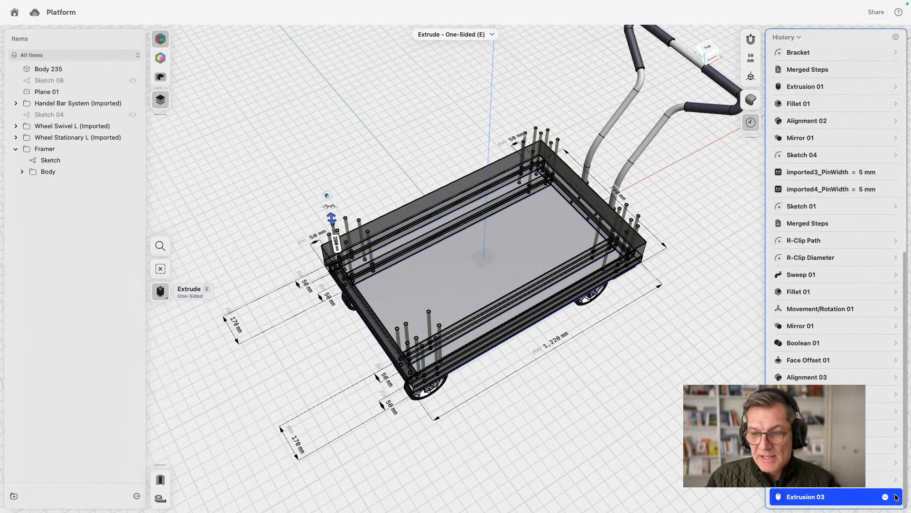
Step: Add the box body to the bodies Extrusion 03 subtracts from so the screw holes cut through its floor
left_click(896, 497)
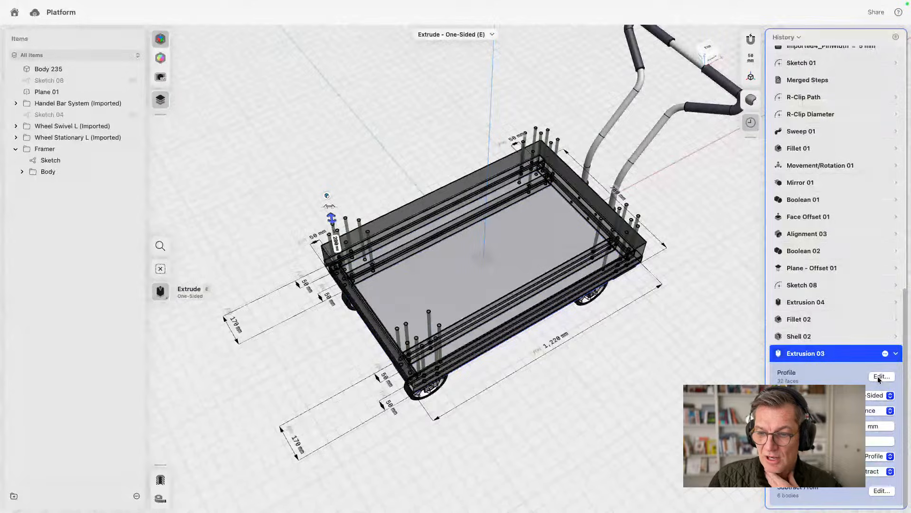
left_click(882, 491)
scroll(519, 148, "up", 8)
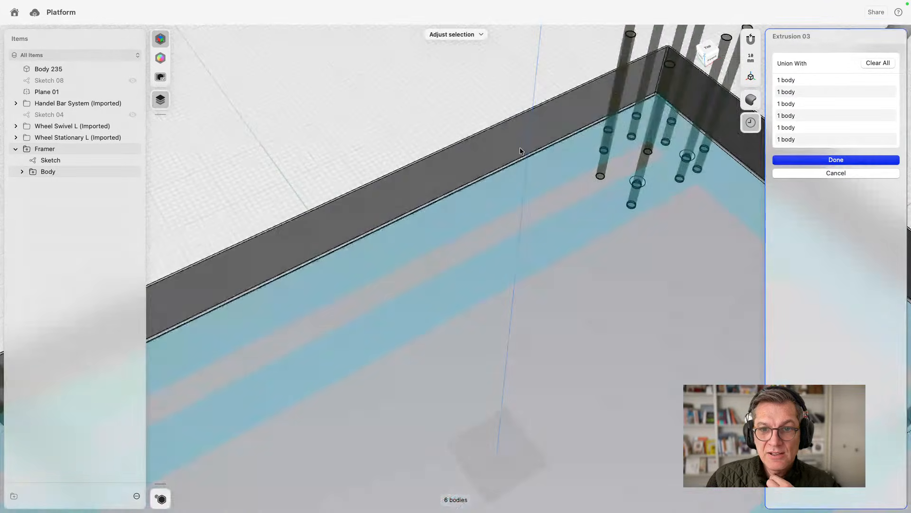
left_click(556, 114)
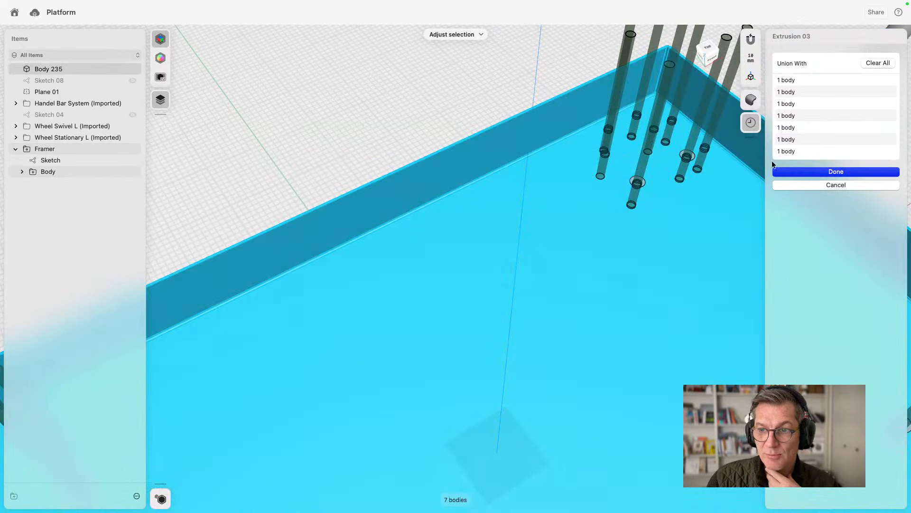
left_click(795, 173)
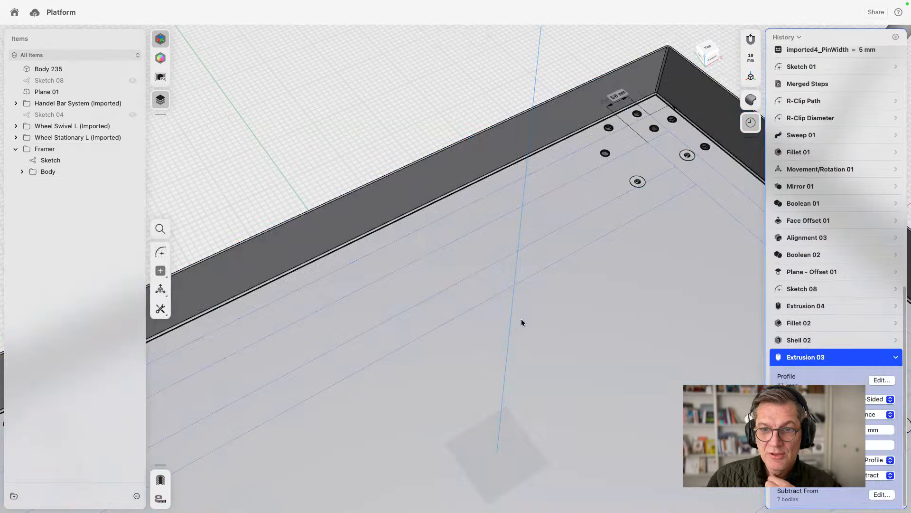
scroll(572, 235, "up", 10)
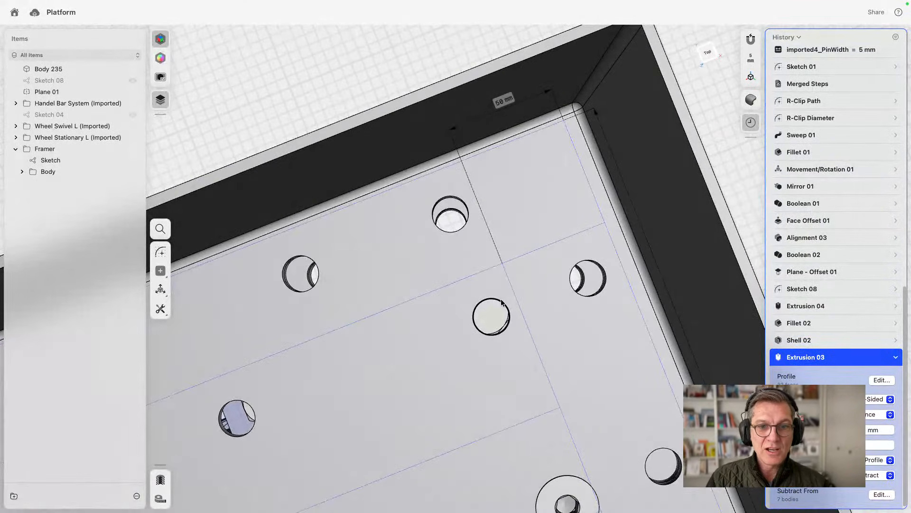
scroll(482, 343, "down", 5)
right_click_drag(481, 343, 490, 291)
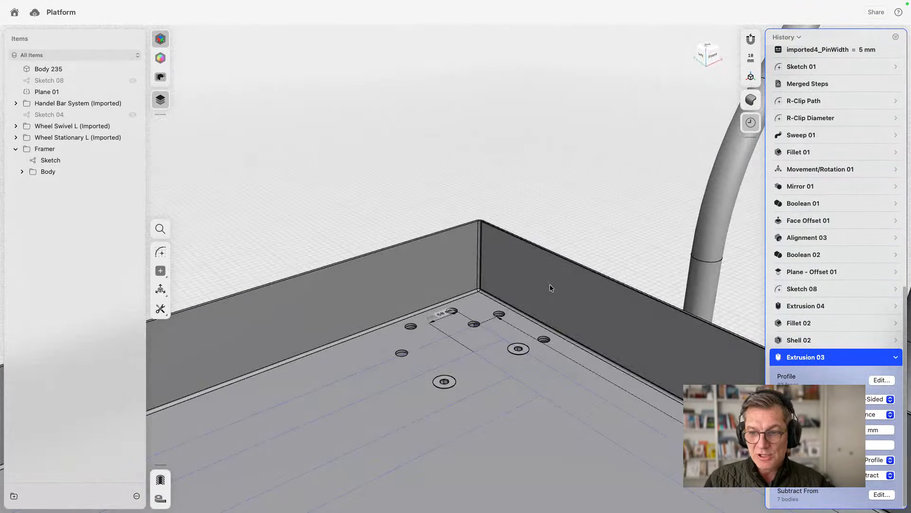
left_click(894, 358)
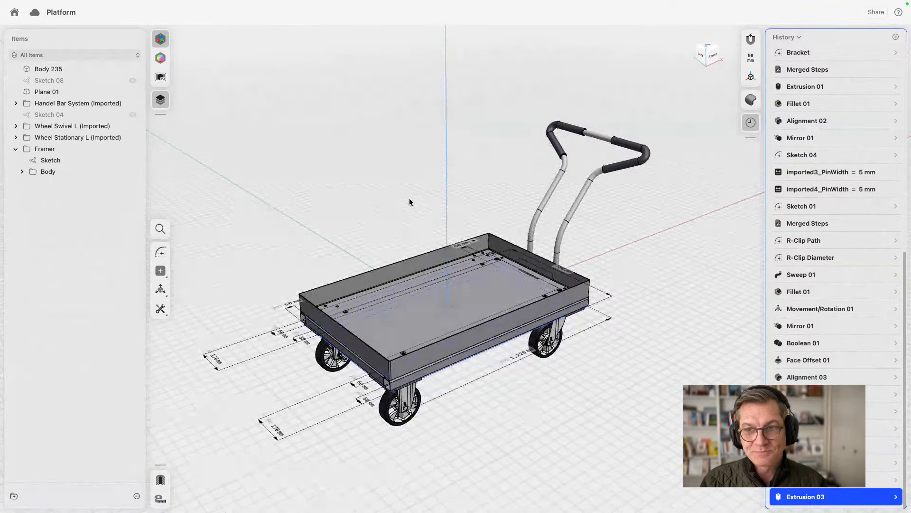
Step: Switch to the material visualization and apply the orange Anodized Metal material to the whole box
left_click(161, 58)
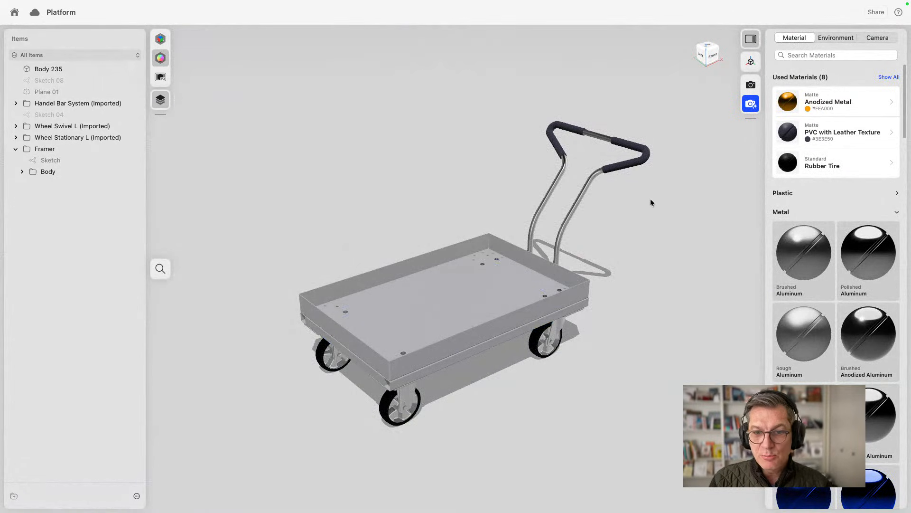
mouse_move(650, 199)
right_mouse_down()
mouse_move(649, 216)
mouse_move(650, 194)
right_mouse_up()
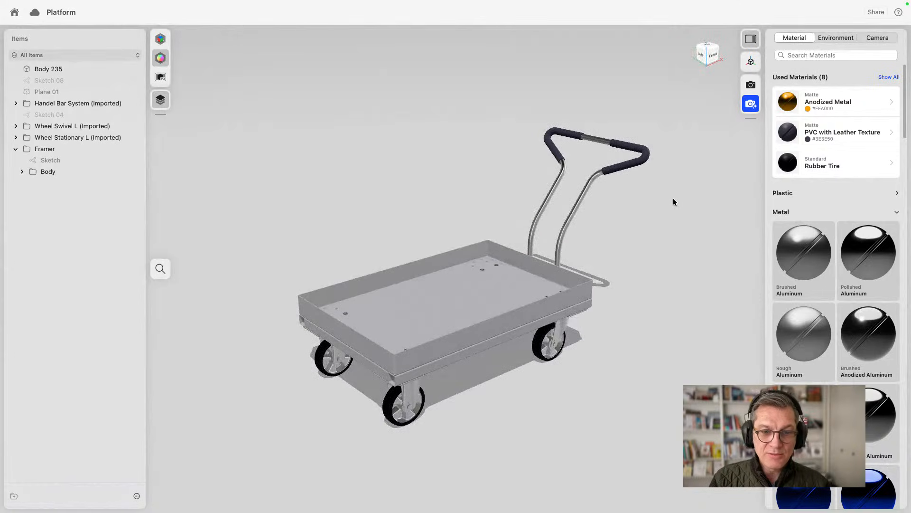
right_click_drag(698, 200, 604, 188)
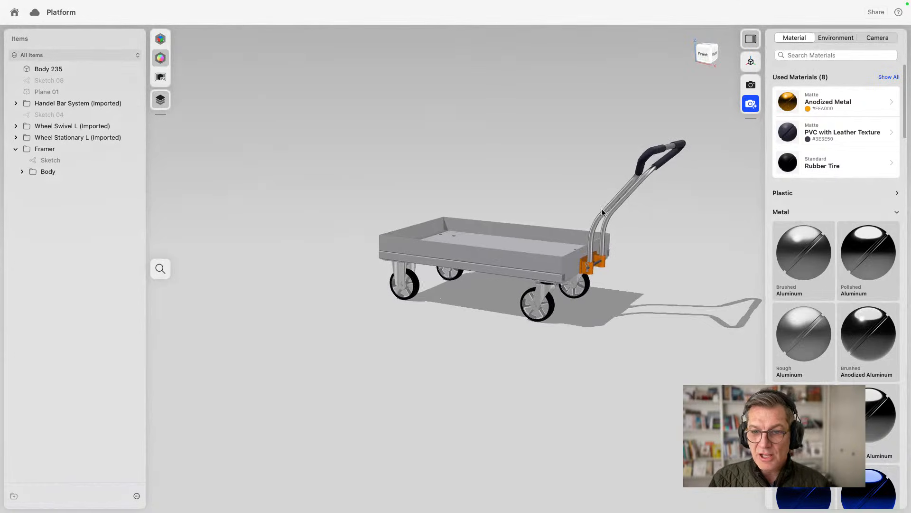
scroll(577, 264, "up", 10)
right_click_drag(468, 174, 543, 203)
left_click(783, 111)
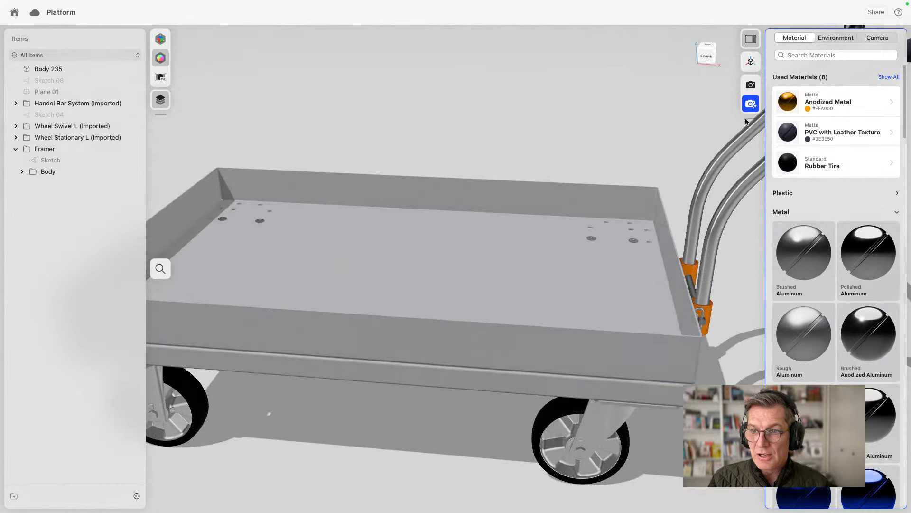
left_click(507, 227)
scroll(434, 221, "down", 8)
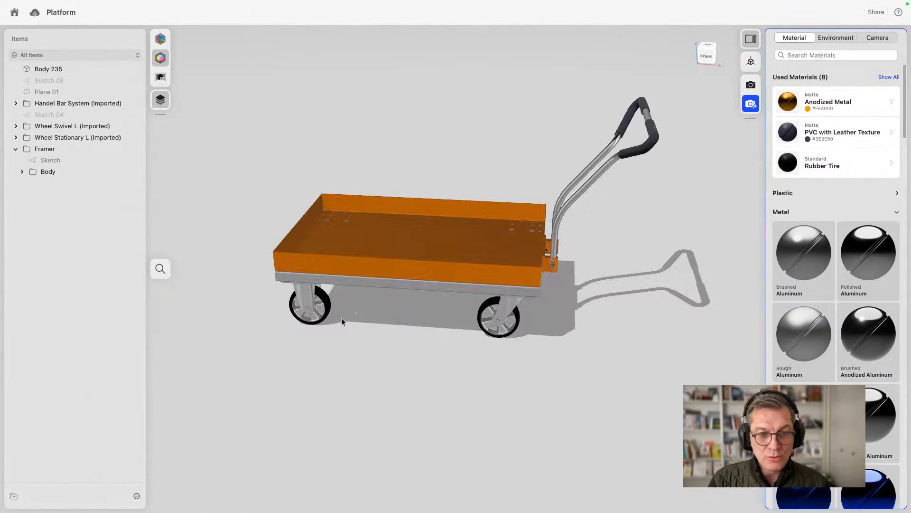
Step: Change the material of the box's inner floor face to Diamond Plate
right_click_drag(341, 317, 391, 339)
left_click(341, 203)
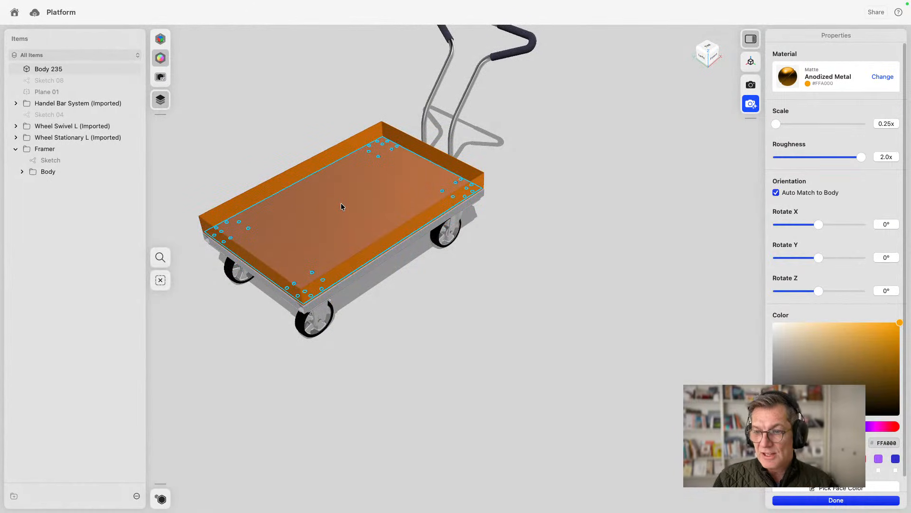
left_click(878, 77)
scroll(876, 280, "down", 10)
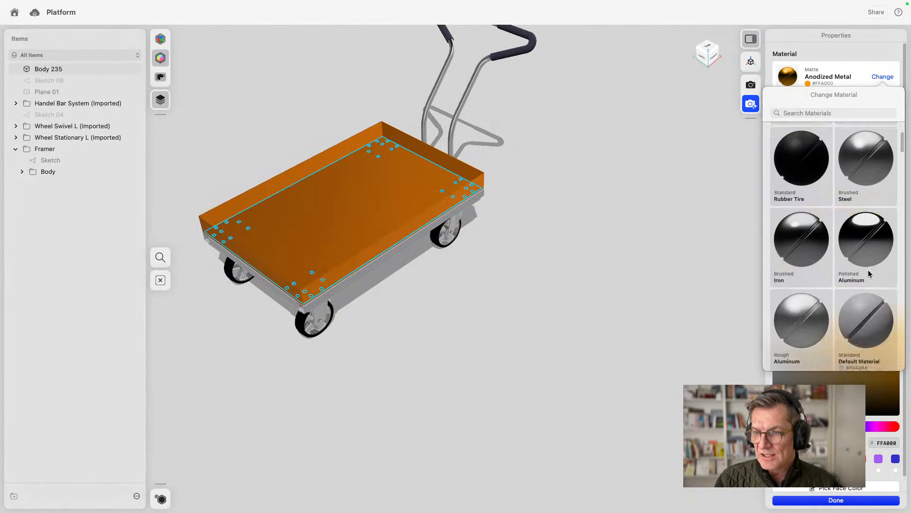
scroll(875, 280, "down", 15)
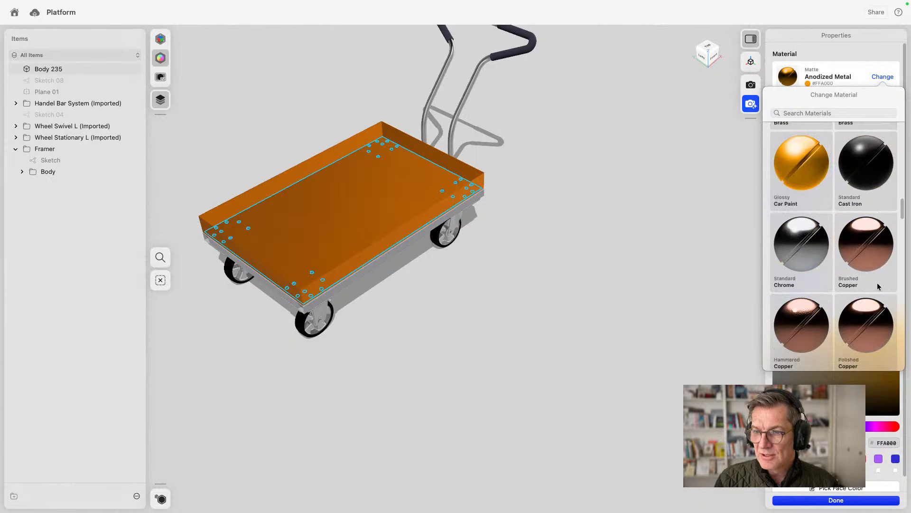
scroll(877, 210, "up", 1)
left_click(874, 197)
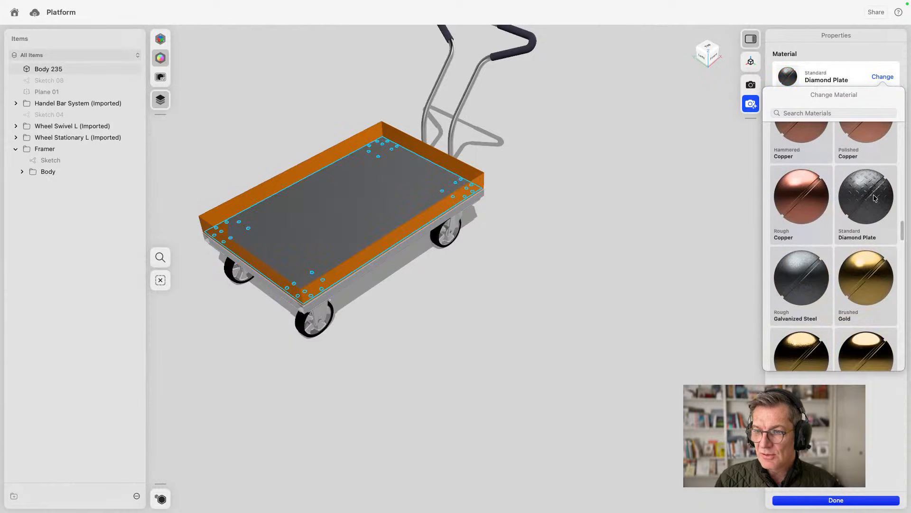
scroll(872, 189, "up", 2)
scroll(870, 180, "up", 2)
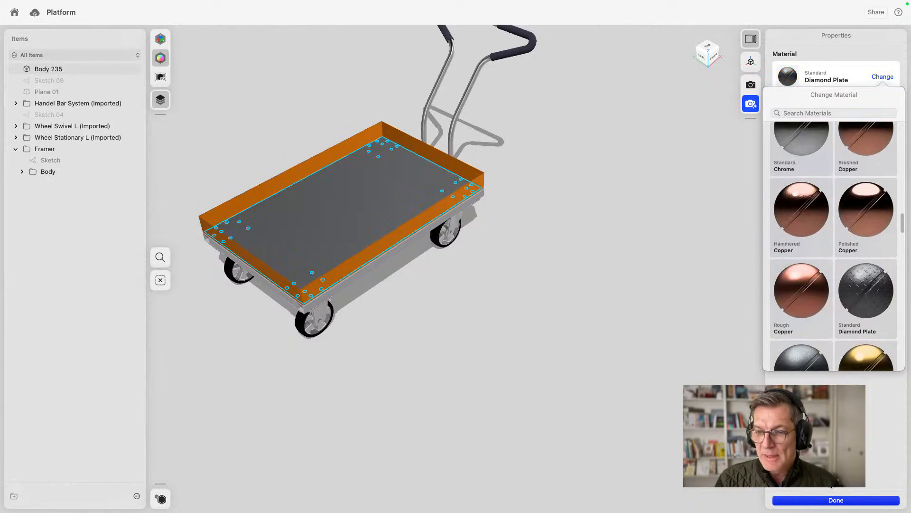
left_click(829, 482)
Step: Set the Diamond Plate texture scale on the box floor to 1.78x and deselect the face
scroll(285, 162, "down", 5)
scroll(307, 155, "up", 5)
scroll(267, 253, "up", 10)
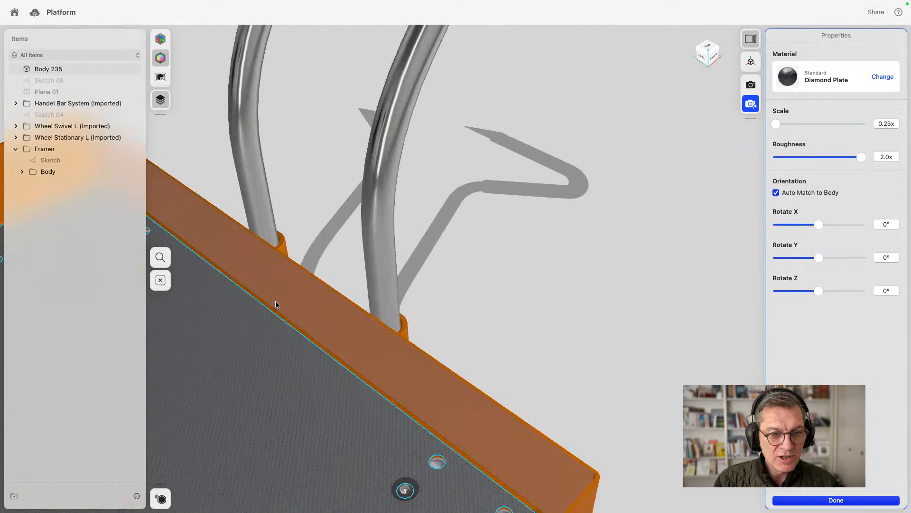
scroll(277, 304, "down", 5)
left_click_drag(778, 124, 813, 126)
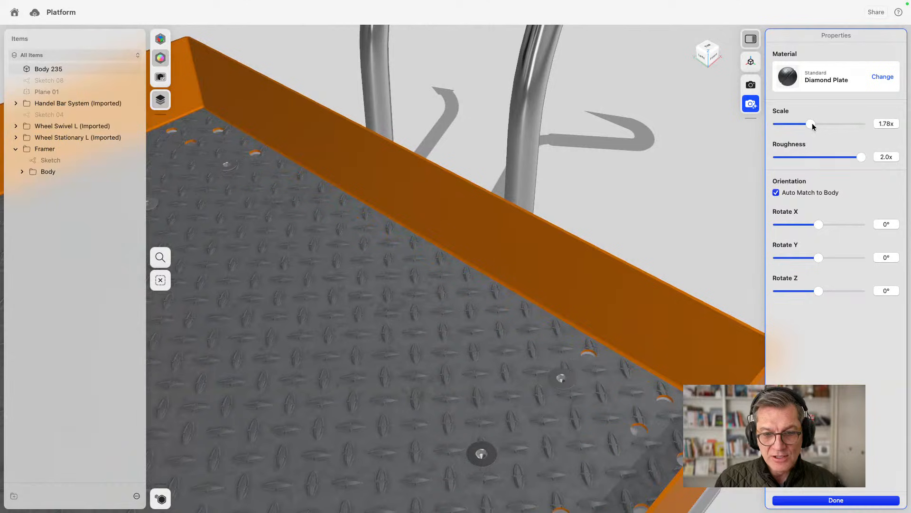
scroll(469, 208, "down", 10)
left_click(538, 254)
right_click_drag(538, 255, 456, 311)
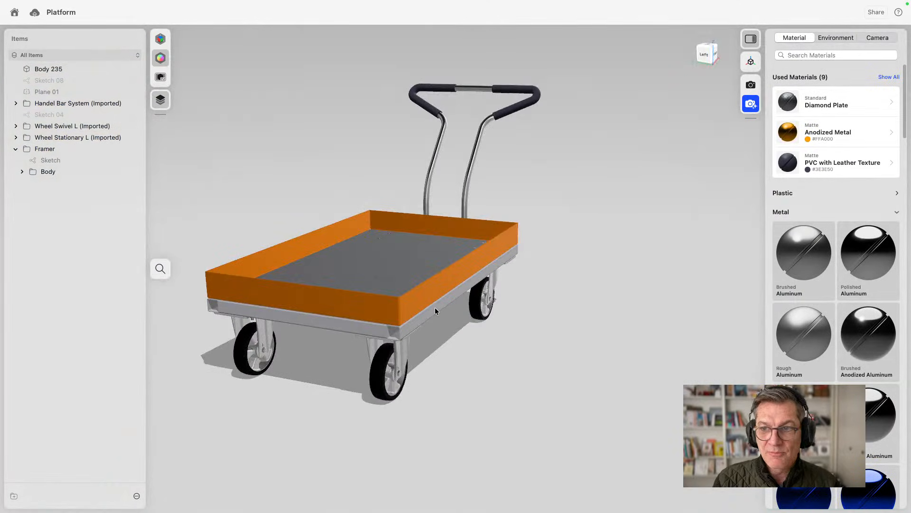
Step: Check the material assigned to the frame's side rail and look closely at the frame and wheels
left_click(435, 308)
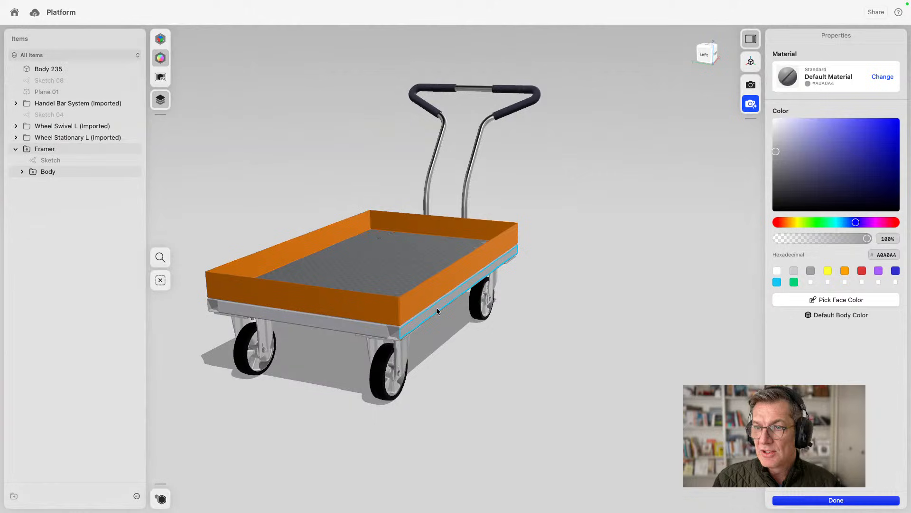
left_click(606, 208)
scroll(291, 358, "up", 5)
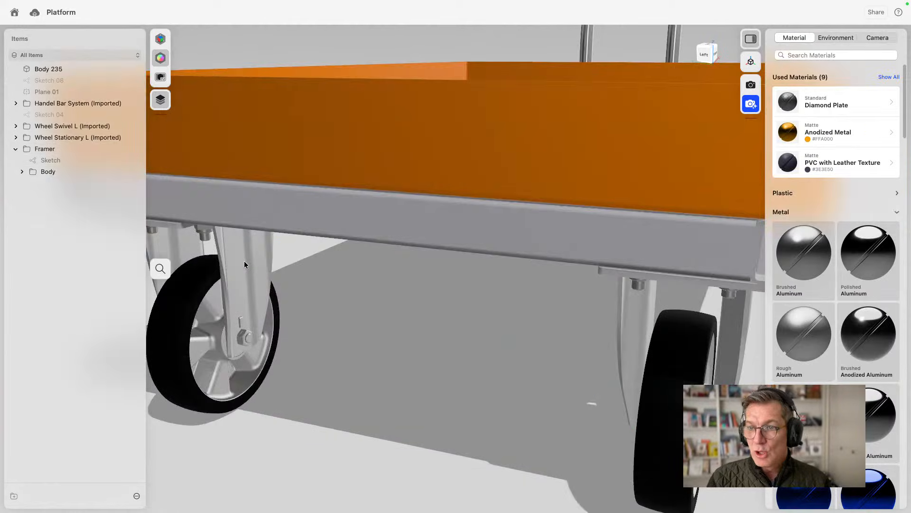
Step: List all used materials and replace the Default Material throughout the model with one of the metals already in use
left_click(889, 77)
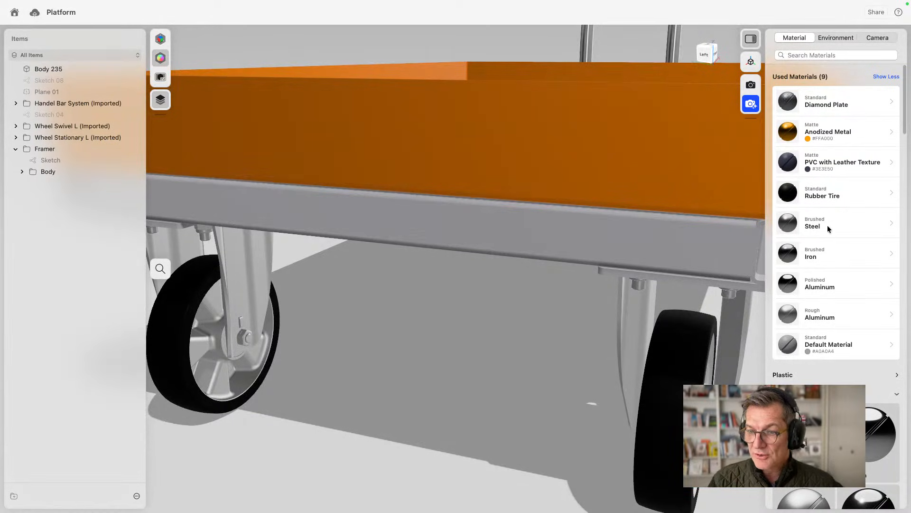
left_click_drag(838, 310, 839, 350)
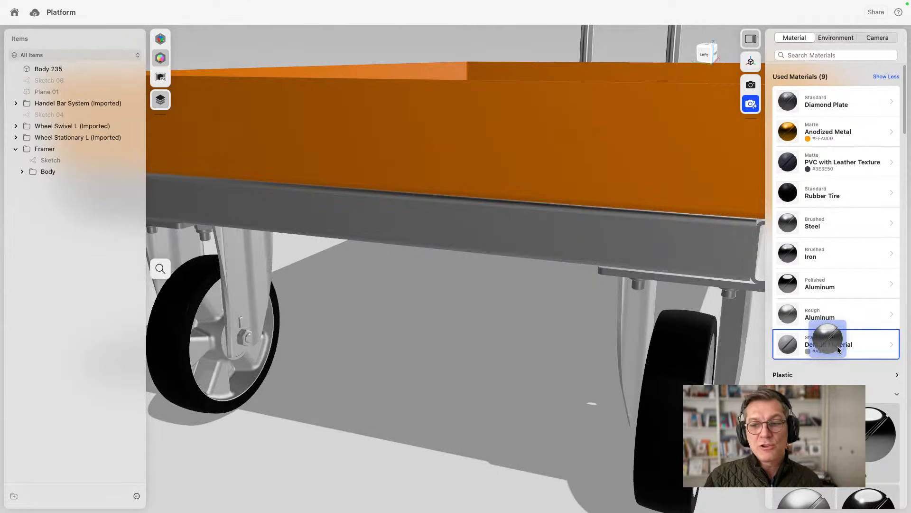
left_click_drag(838, 350, 577, 326)
Step: Examine the cart's frame, Diamond Plate floor and corner screw holes from several angles and up close
scroll(564, 304, "down", 10)
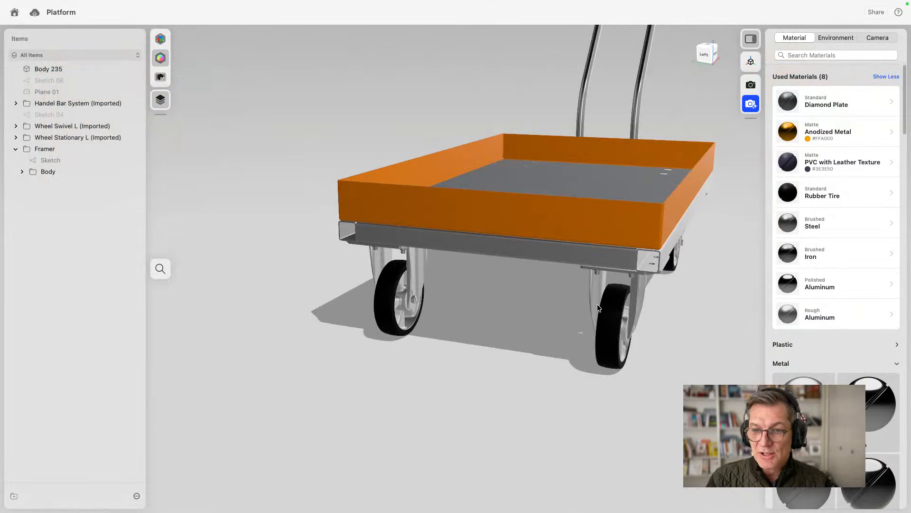
right_click_drag(715, 317, 699, 301)
middle_click_drag(684, 286, 484, 394)
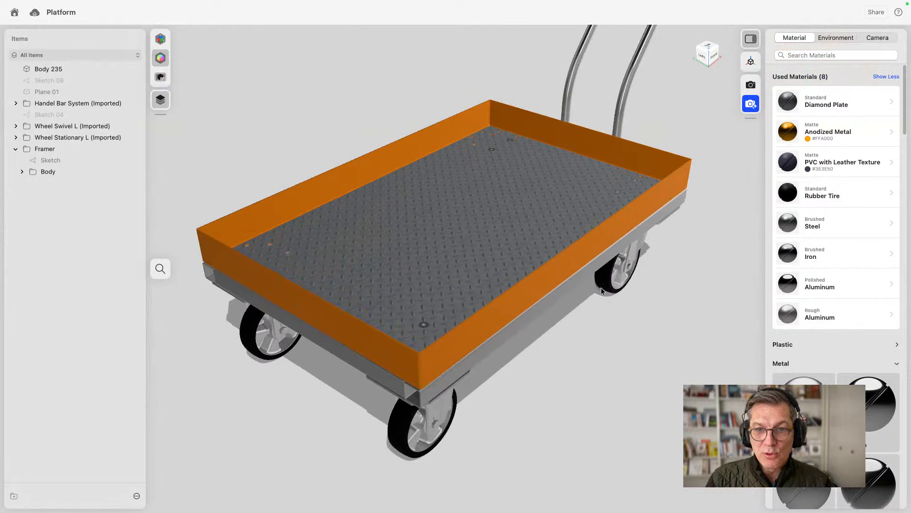
right_click_drag(593, 238, 617, 317)
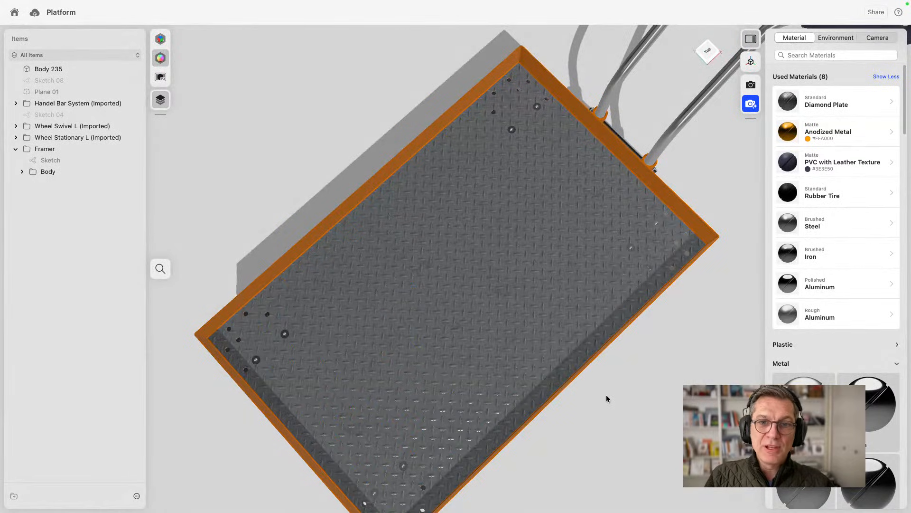
right_click_drag(606, 396, 603, 378)
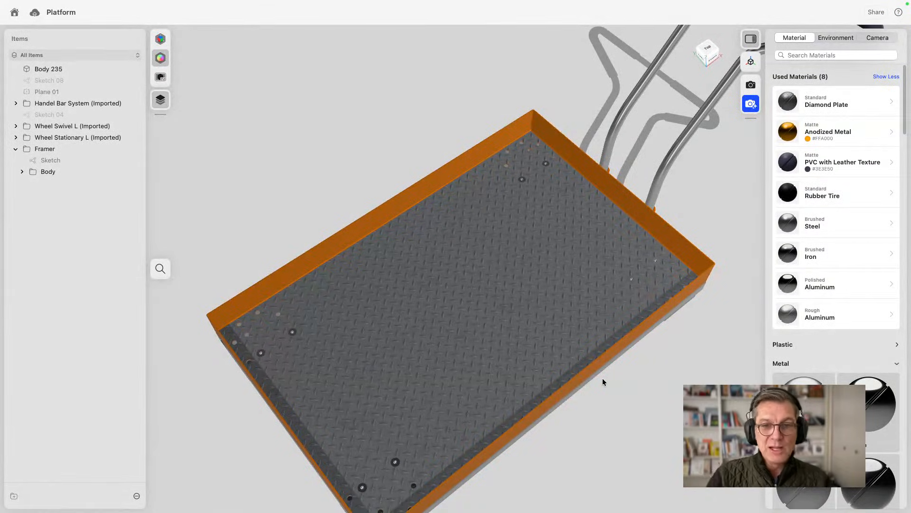
right_click_drag(603, 378, 690, 334)
middle_click_drag(690, 334, 531, 302)
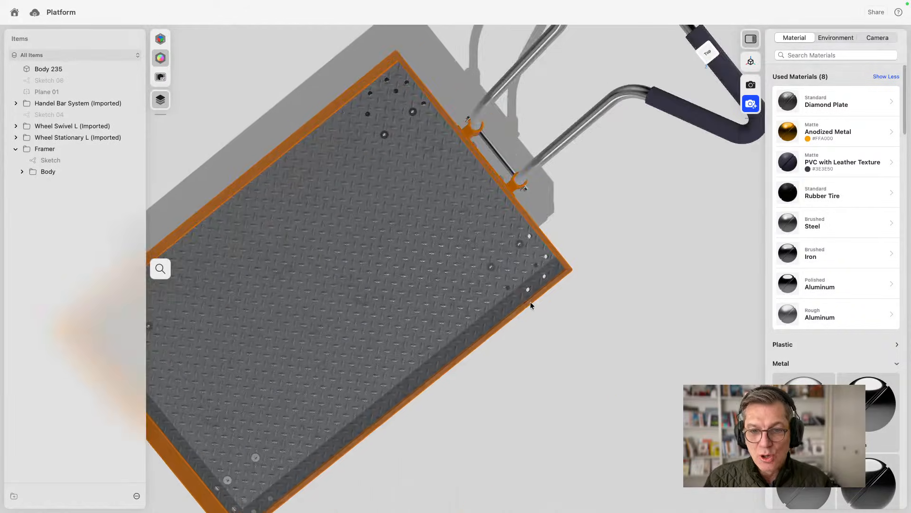
scroll(530, 301, "up", 5)
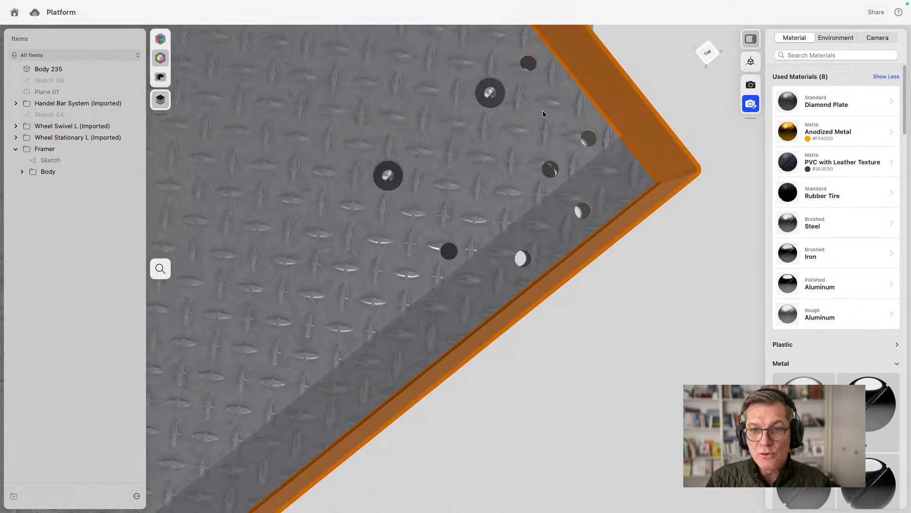
scroll(554, 361, "down", 5)
right_click_drag(554, 366, 519, 353)
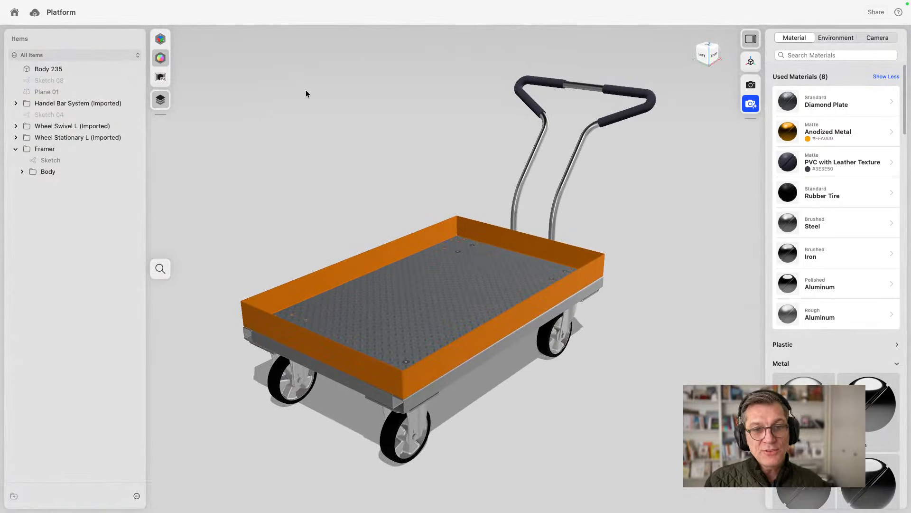
Step: Switch to Modeling to look over the assembled cart from a higher angle, and return to Visualization
left_click(160, 38)
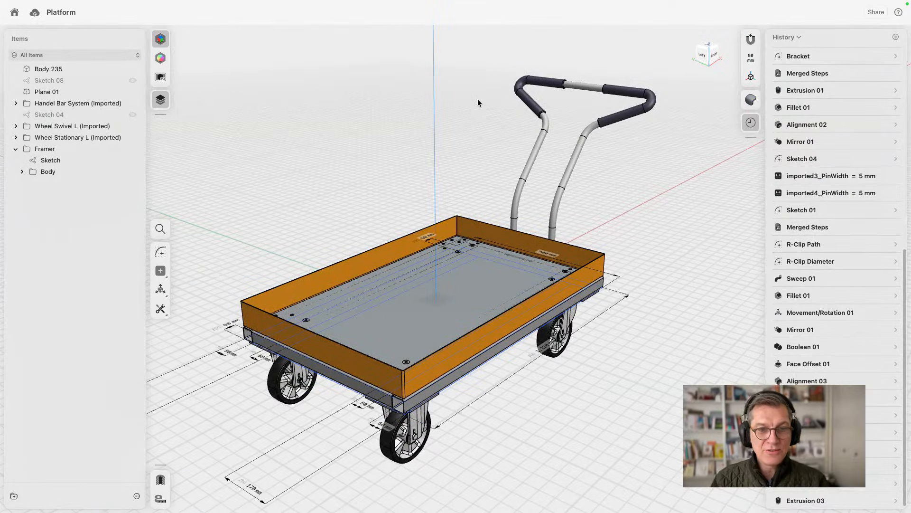
right_click_drag(477, 99, 440, 144)
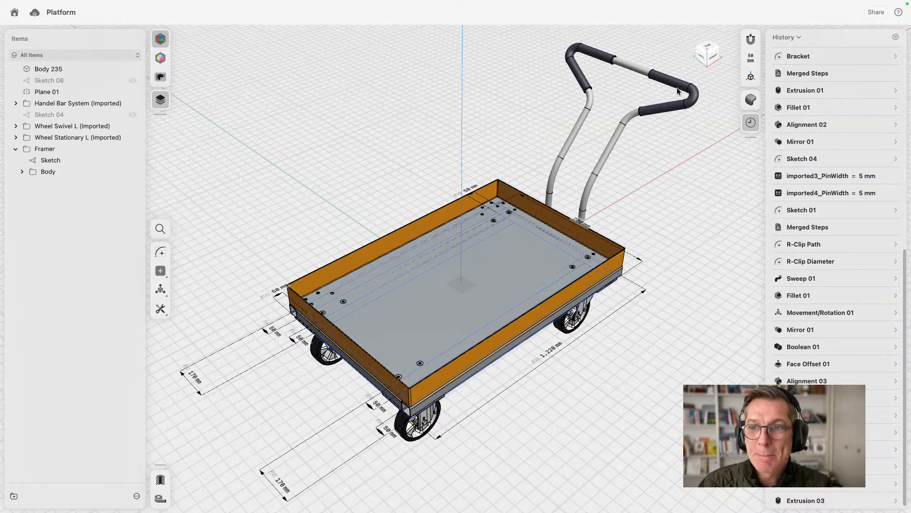
left_click(746, 104)
left_click(205, 119)
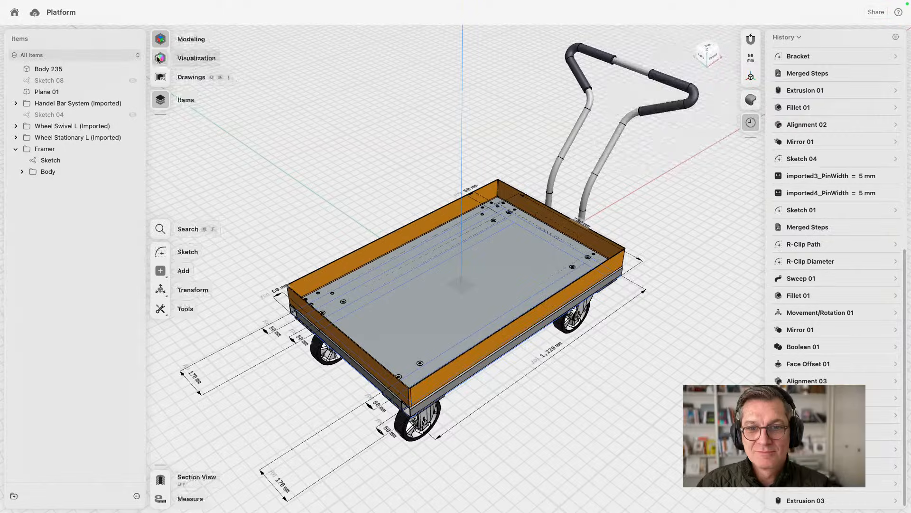
left_click(160, 58)
Step: Set a lower viewing angle on the whole cart and open a Generative Render of that view
left_click(750, 103)
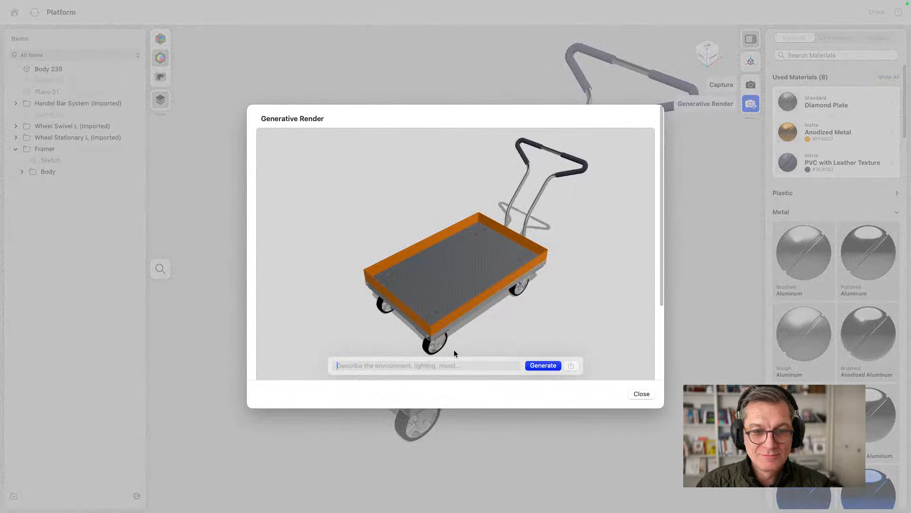
left_click(645, 395)
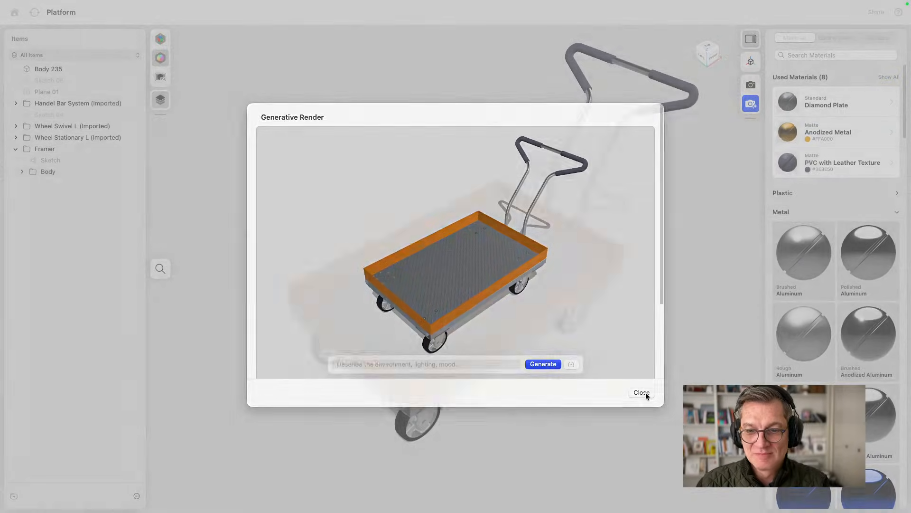
right_click_drag(593, 437, 631, 275)
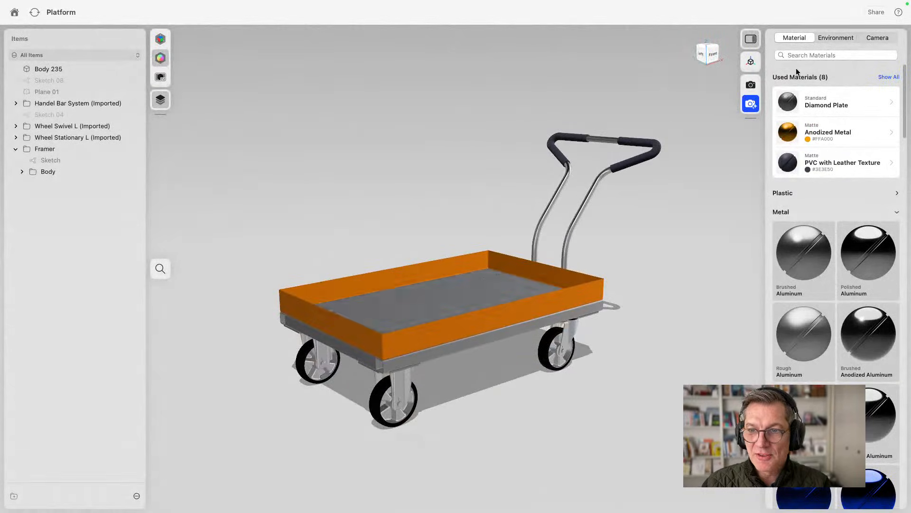
left_click(750, 104)
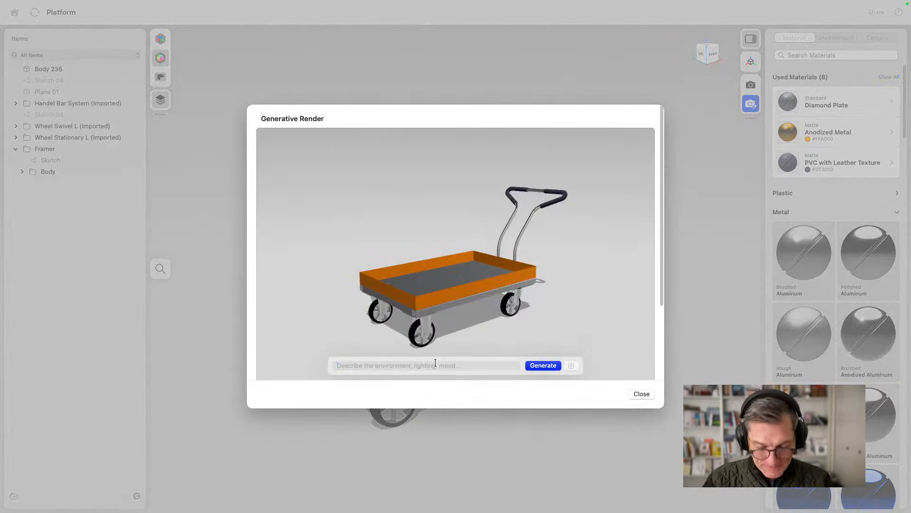
Step: Generate a render from the prompt "A trolley in an industrial warehouse - a person pushing it"
type("A trol")
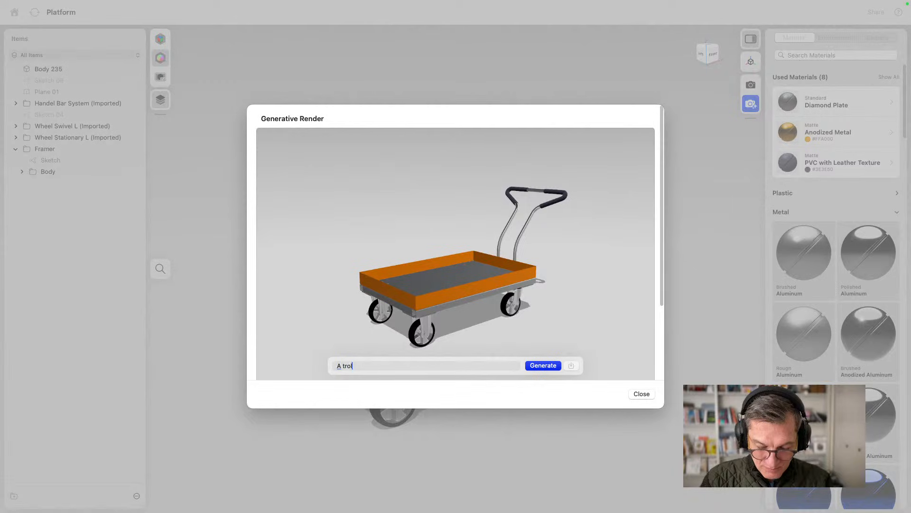
type("ley in an i")
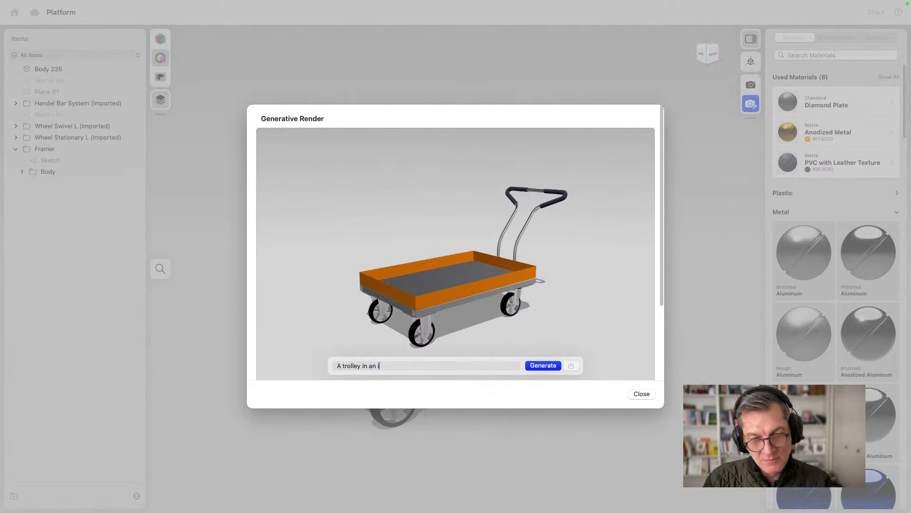
type("ndustrial ware")
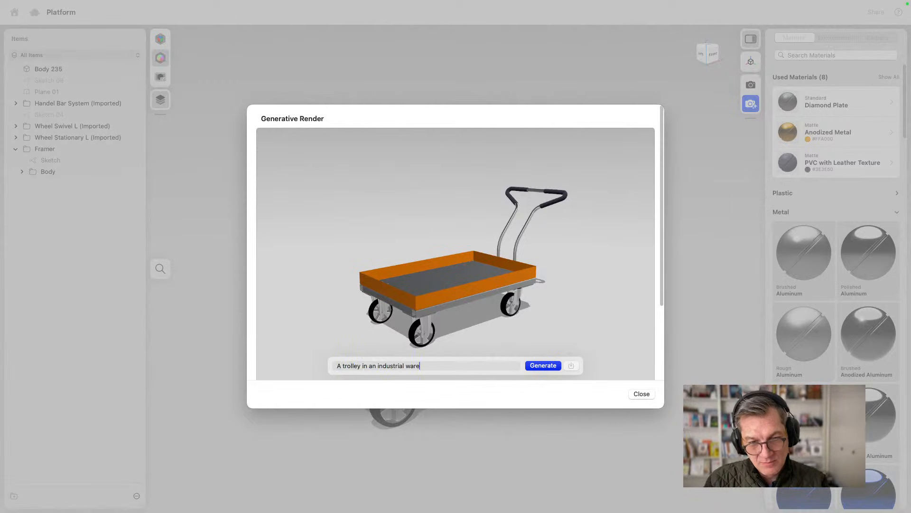
type("house - a pe")
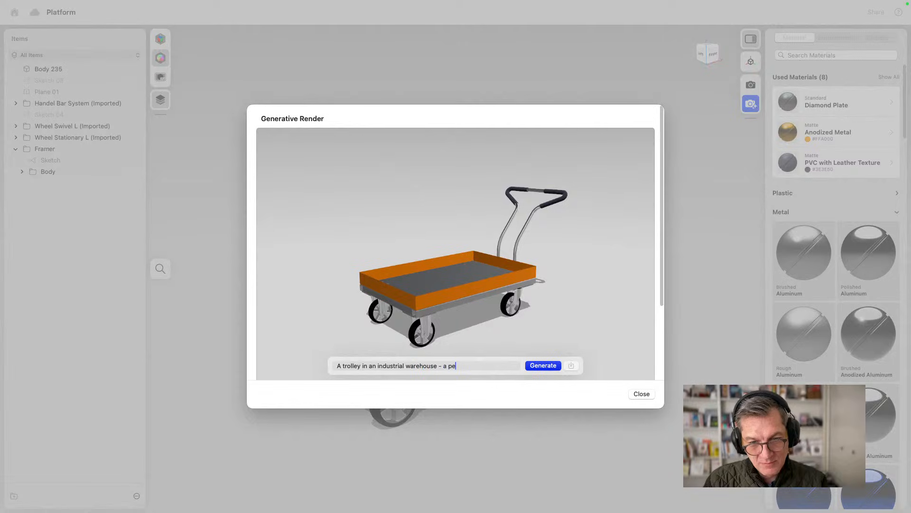
type("rson pushing it")
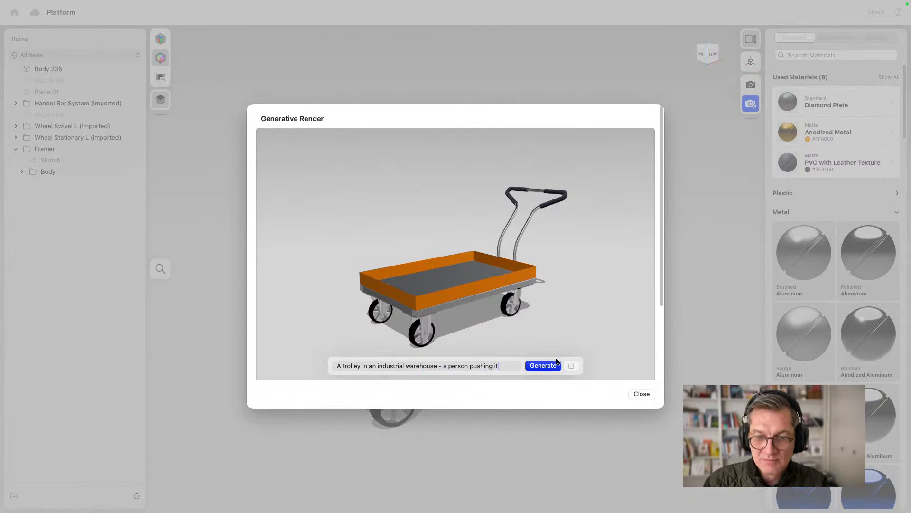
left_click(555, 364)
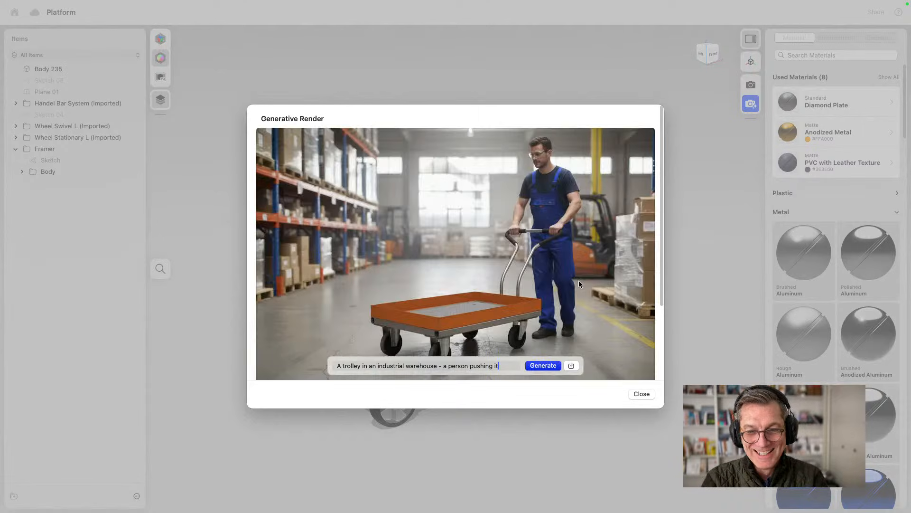
Step: Review the generated warehouse image, save it to the Desktop as Untitled.png in PNG format, and close the Generative Render
scroll(573, 186, "down", 2)
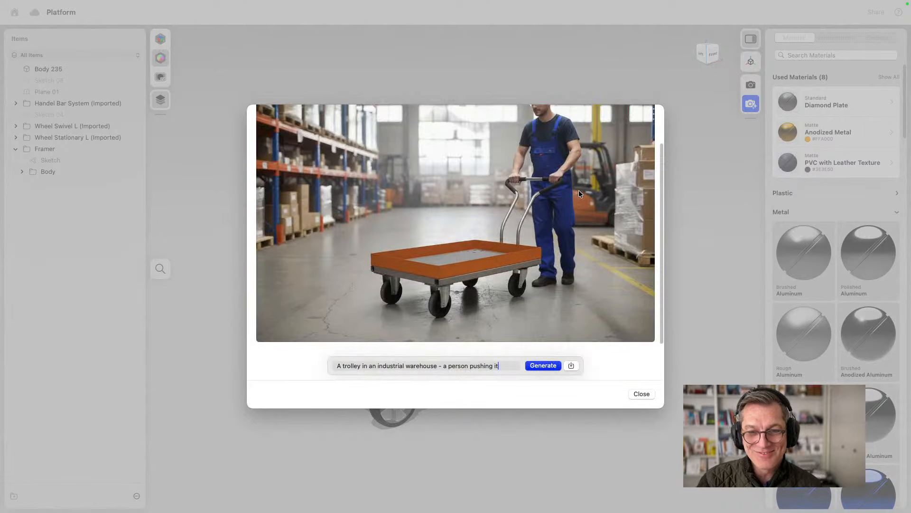
scroll(579, 194, "up", 2)
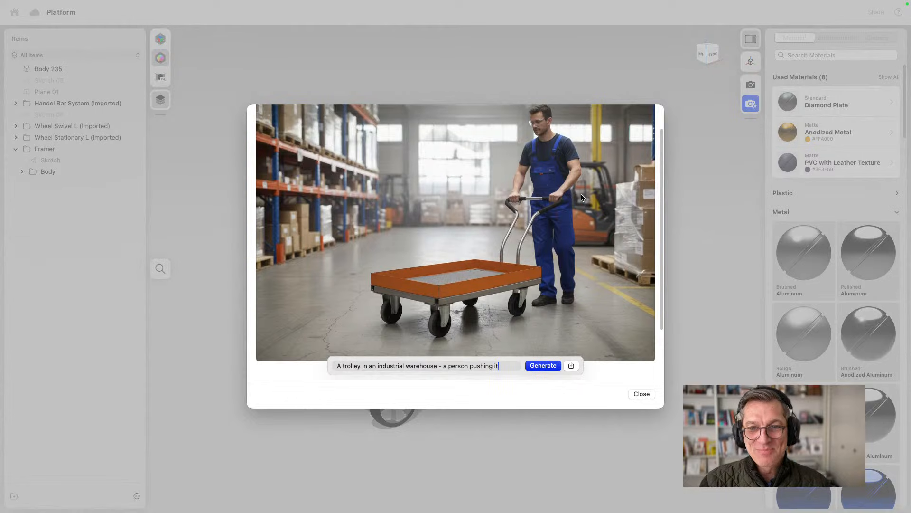
scroll(581, 194, "up", 1)
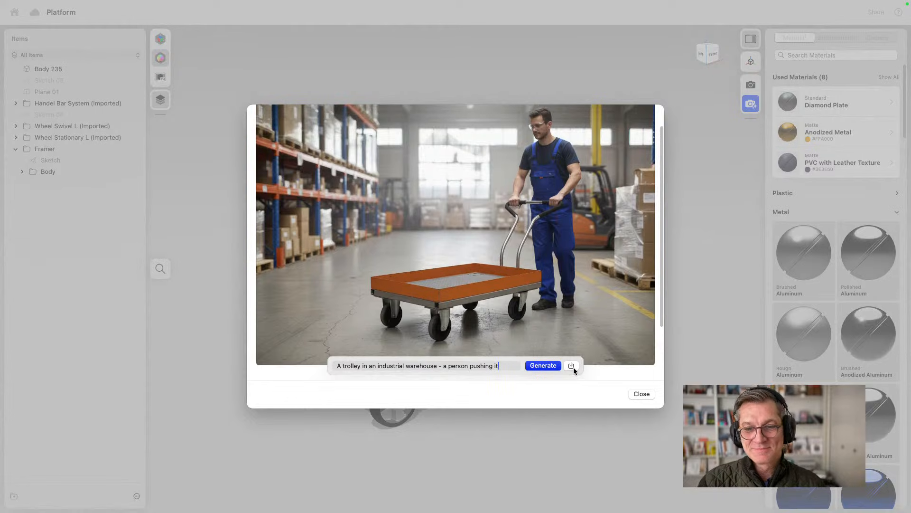
scroll(591, 284, "up", 2)
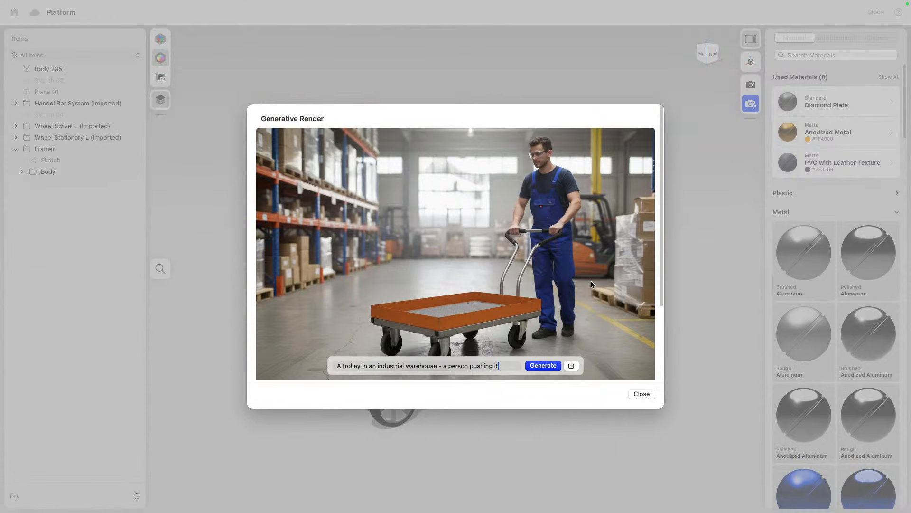
scroll(591, 287, "down", 1)
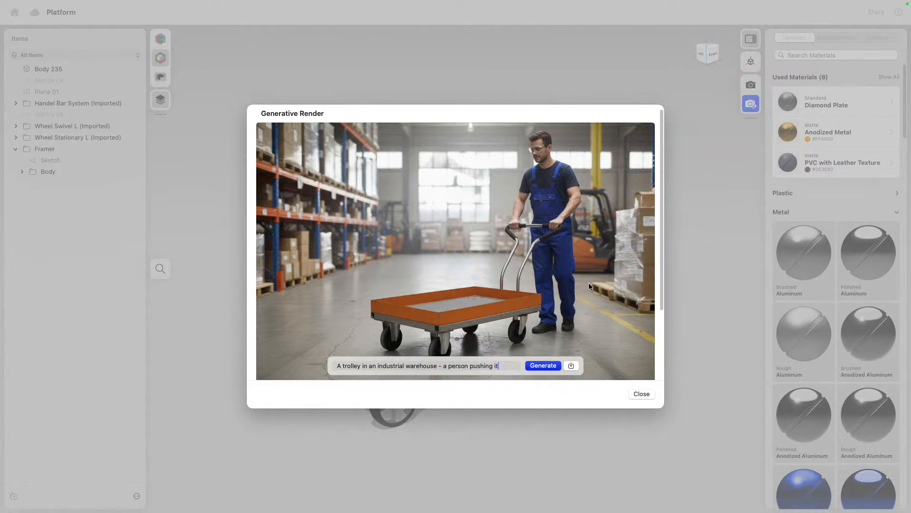
left_click(571, 365)
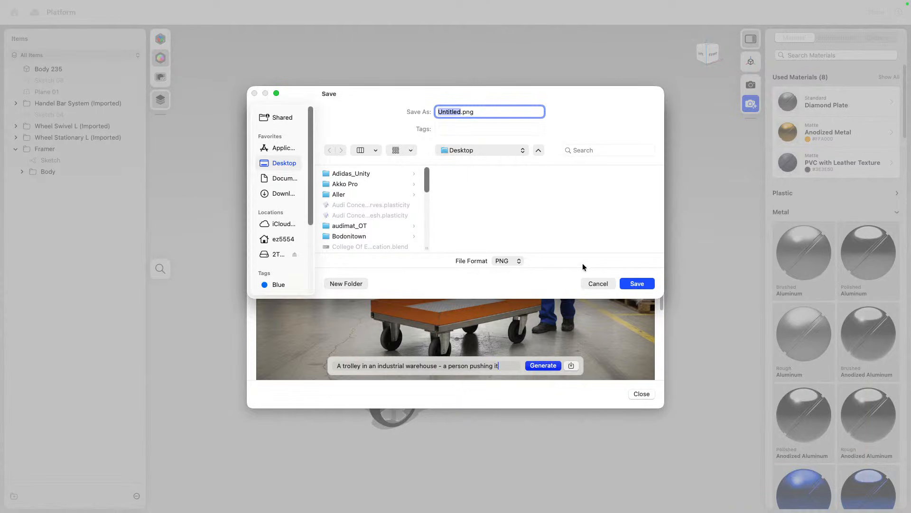
left_click(638, 284)
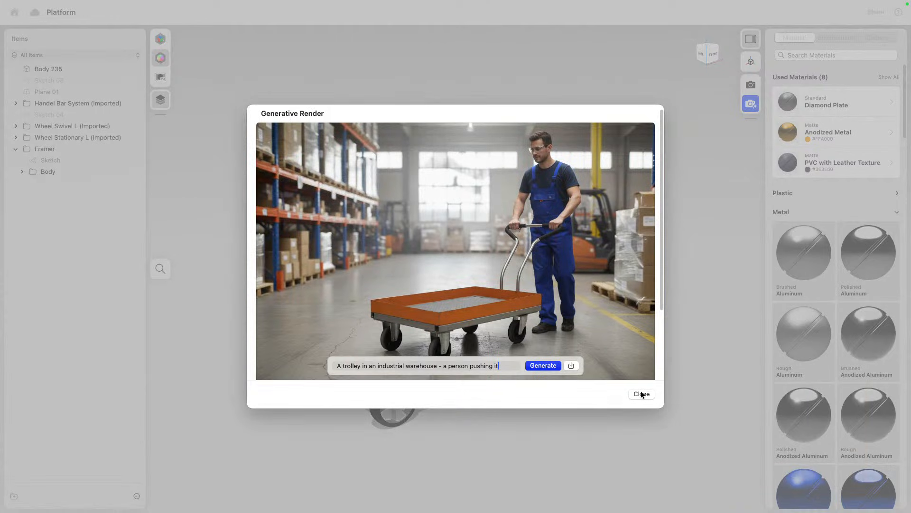
left_click(641, 394)
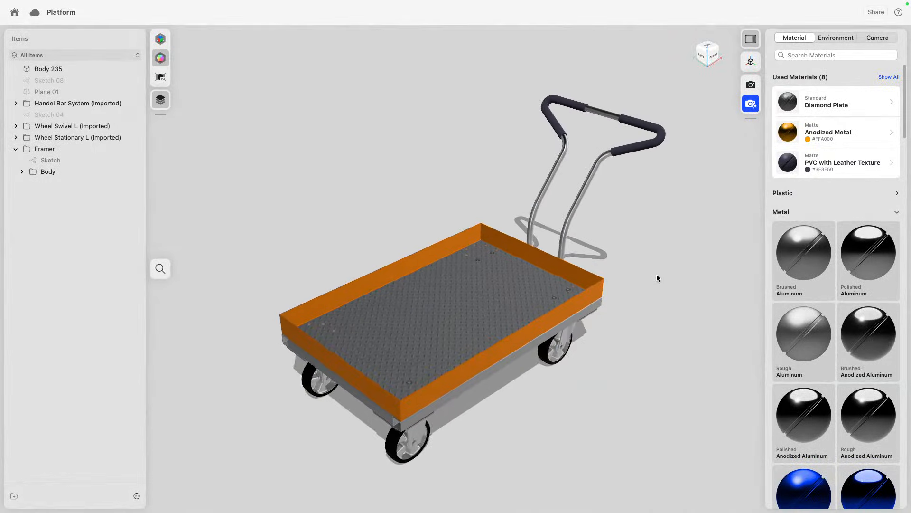